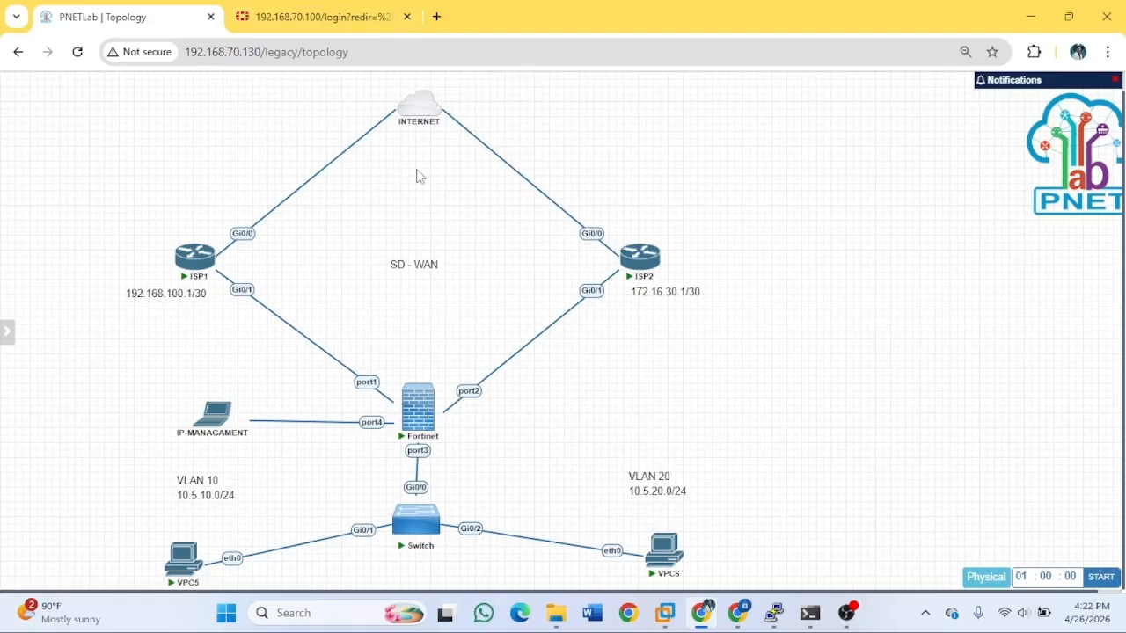
# Bring the existing ISP1 PuTTY console to the front from the topology.
pyautogui.moveTo(661, 253)
pyautogui.moveTo(227, 430)
pyautogui.moveTo(191, 256)
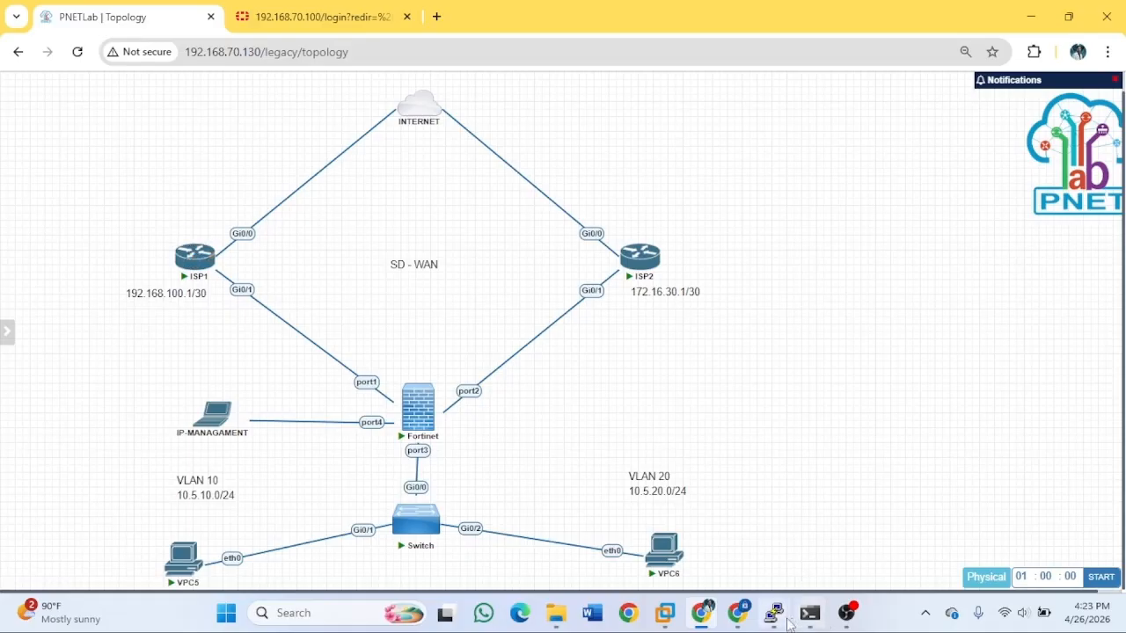
pyautogui.moveTo(773, 613)
pyautogui.moveTo(566, 542)
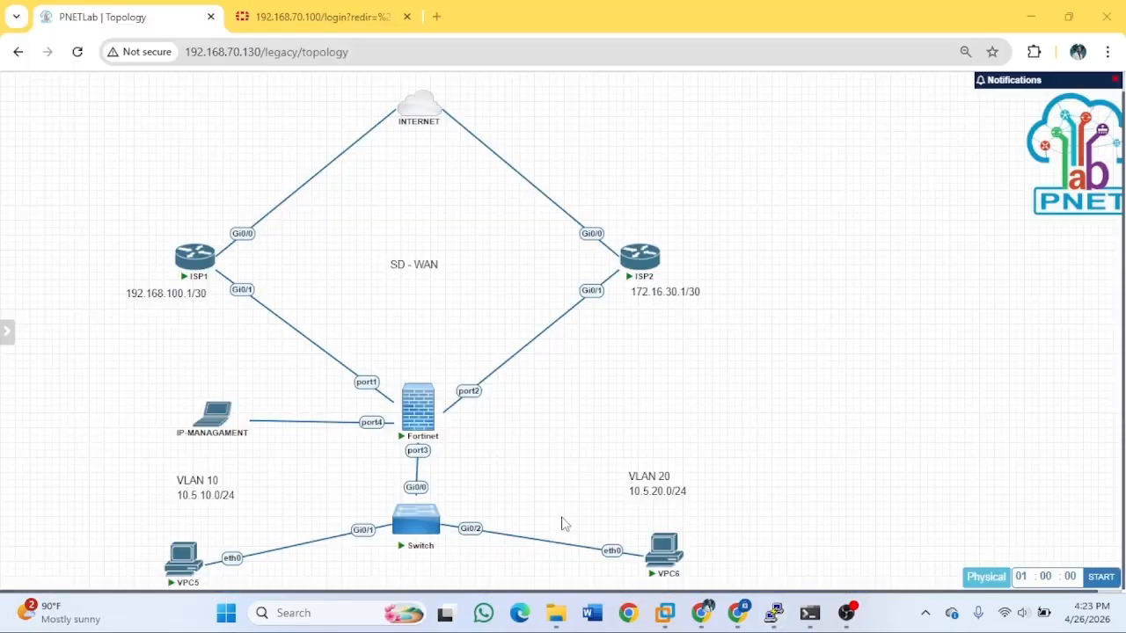
pyautogui.click(195, 256)
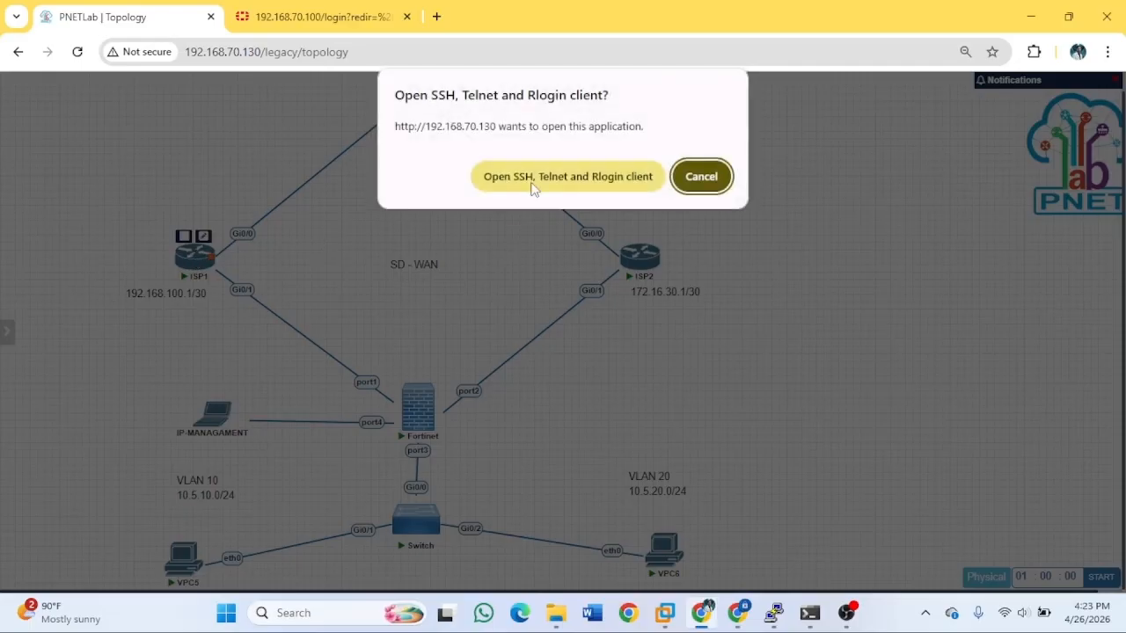
pyautogui.click(708, 178)
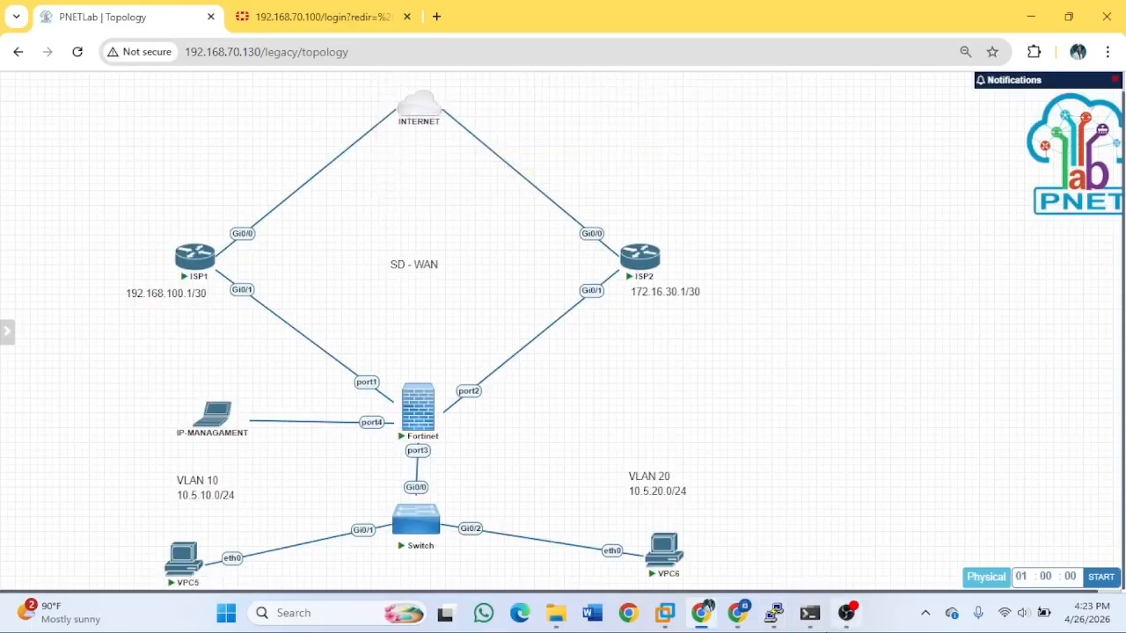
pyautogui.moveTo(773, 614)
pyautogui.click(539, 508)
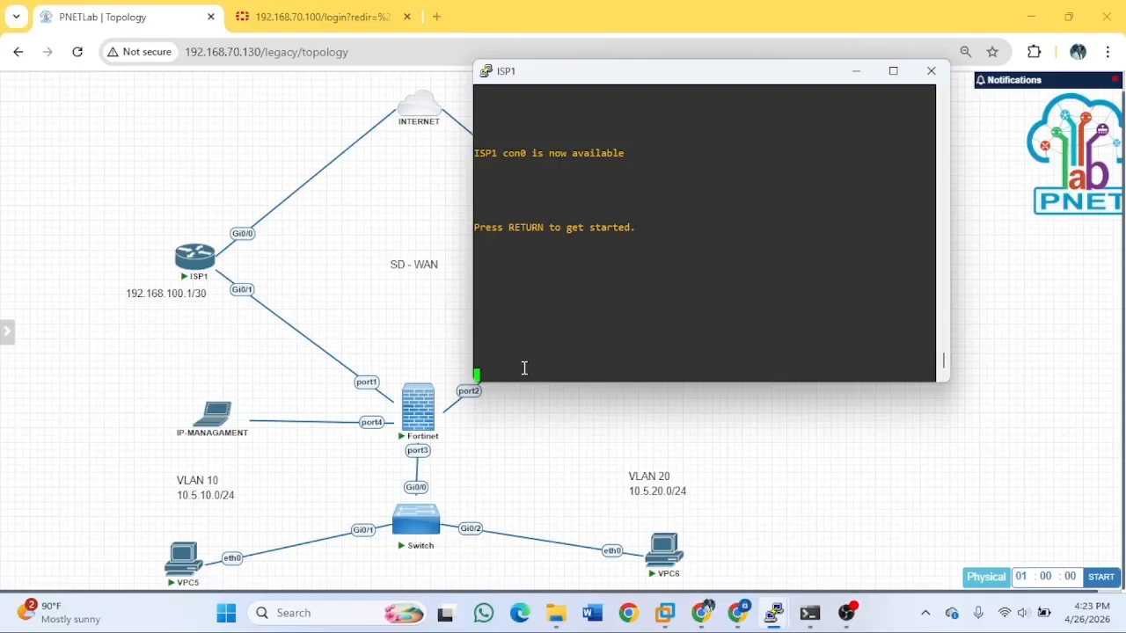
# Enter privileged mode on ISP1 with 'en' and run 'sh run'.
pyautogui.press('Return')
pyautogui.press('Return')
pyautogui.press('Return')
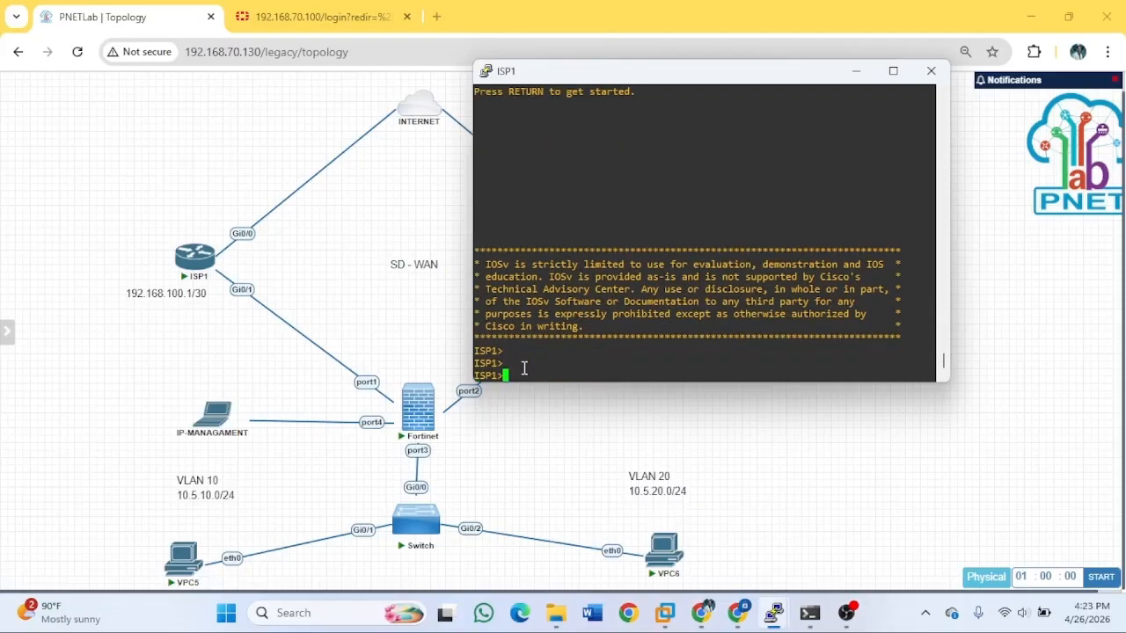
pyautogui.write('en')
pyautogui.press('Return')
pyautogui.write('sh run')
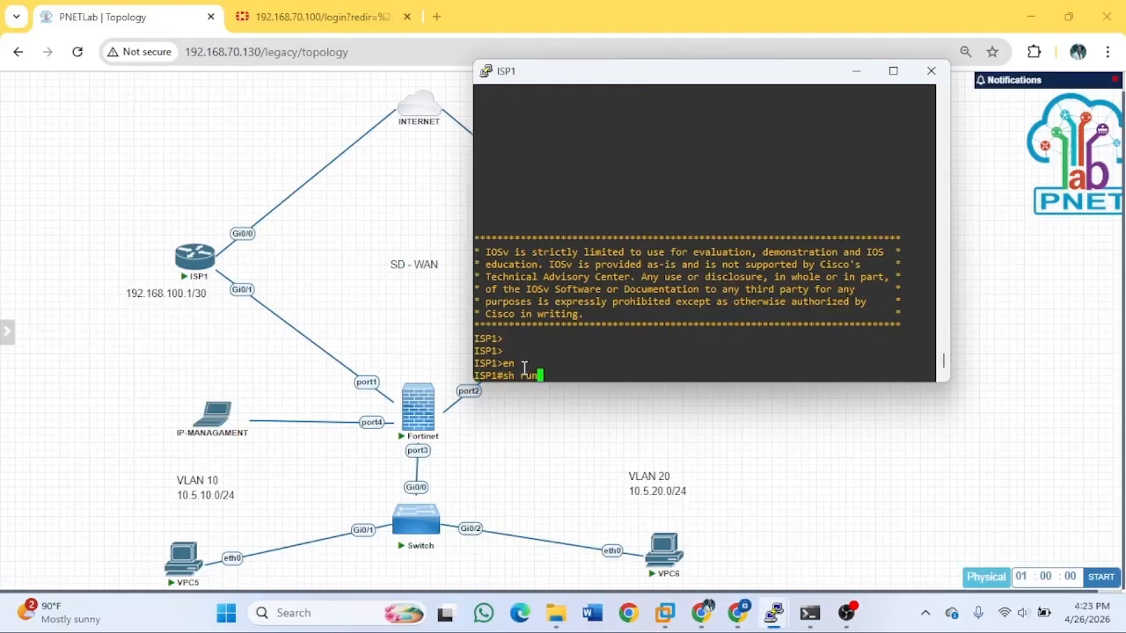
pyautogui.press('Return')
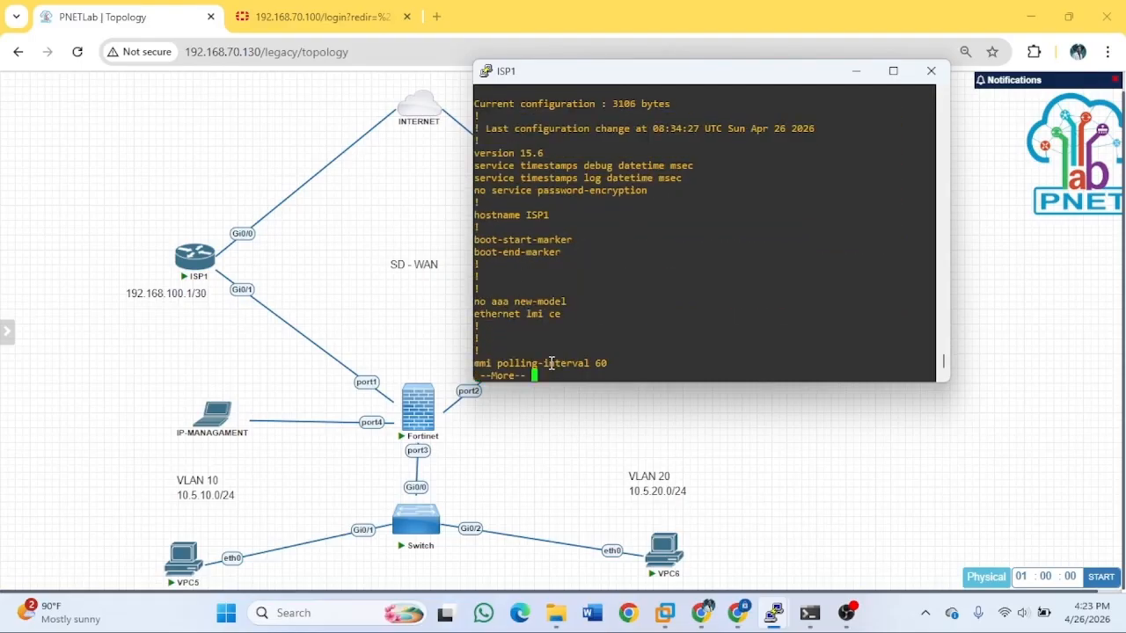
# Page through ISP1's configuration, including Gi0/1 at 192.168.100.1/30, then minimize the console.
pyautogui.press('space')
pyautogui.press('space')
pyautogui.press('space')
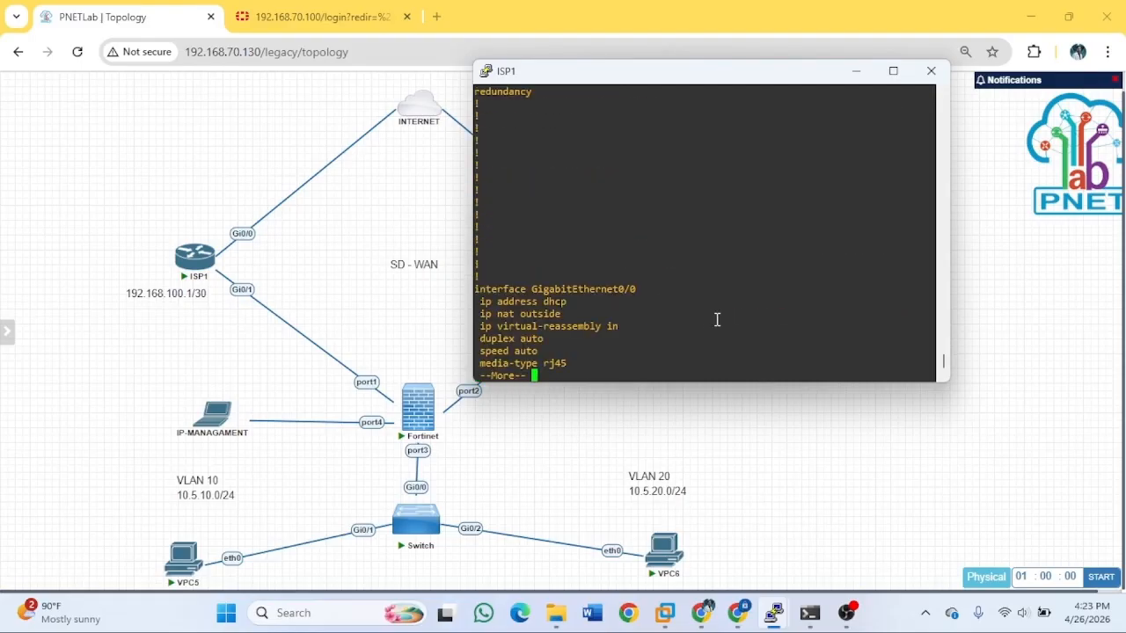
pyautogui.press('space')
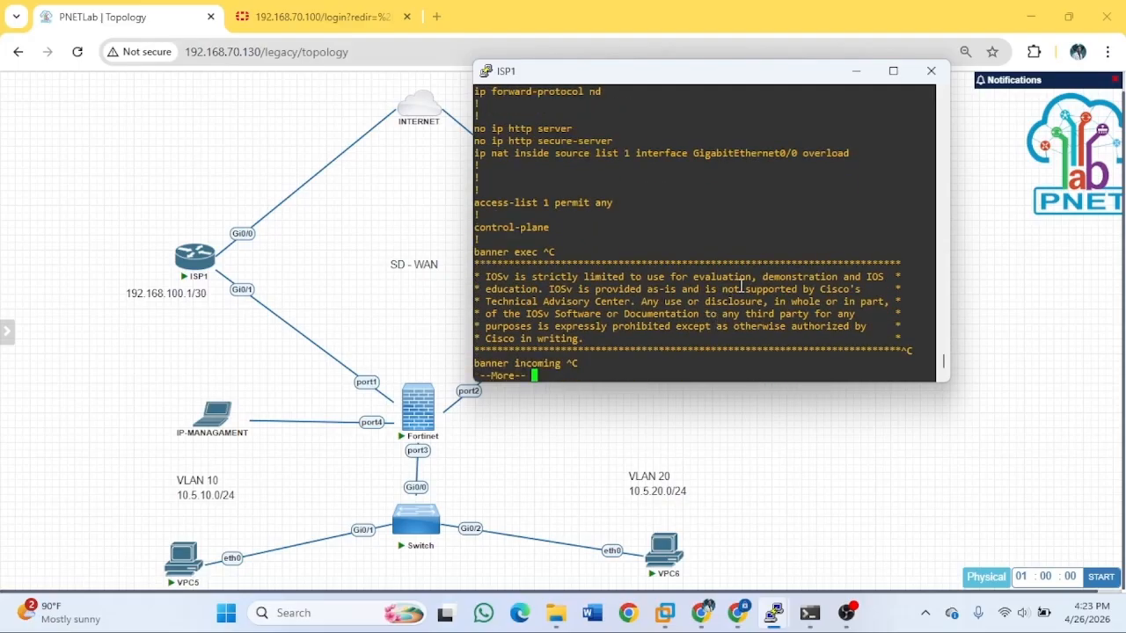
pyautogui.press('space')
pyautogui.press('space')
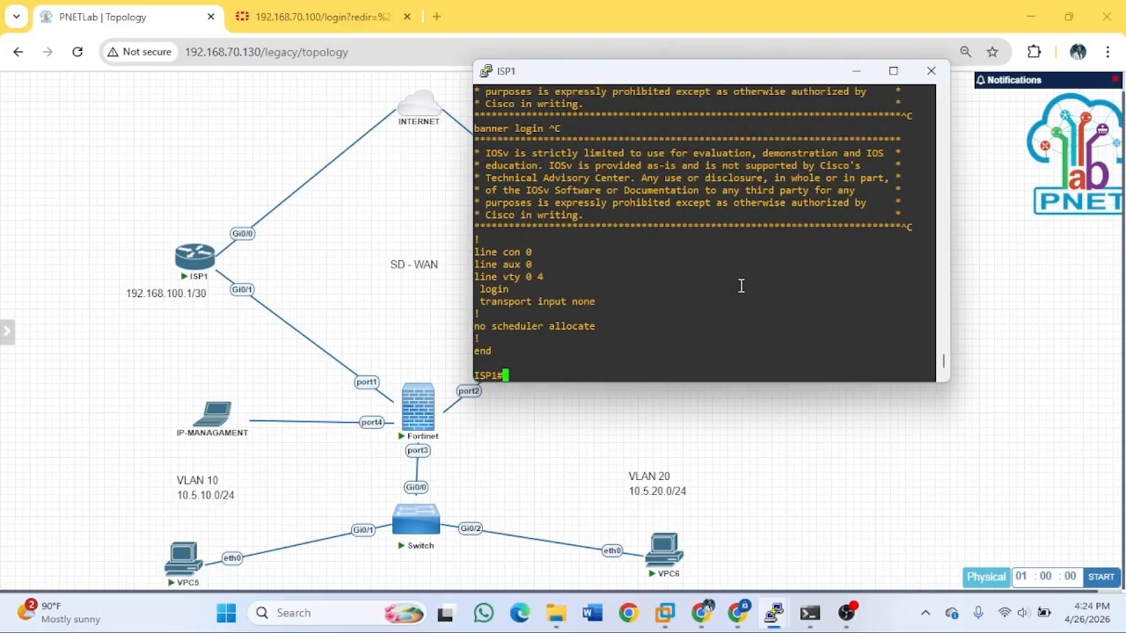
pyautogui.scroll(10, 729, 286)
pyautogui.scroll(4, 710, 264)
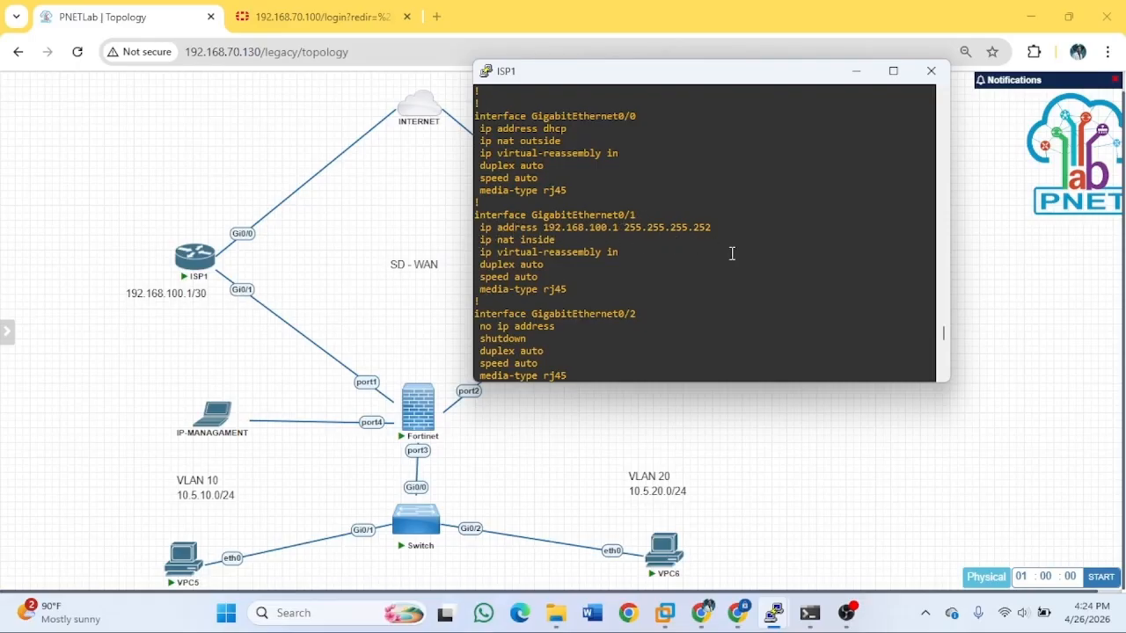
pyautogui.scroll(-4, 712, 271)
pyautogui.scroll(8, 764, 282)
pyautogui.scroll(5, 764, 282)
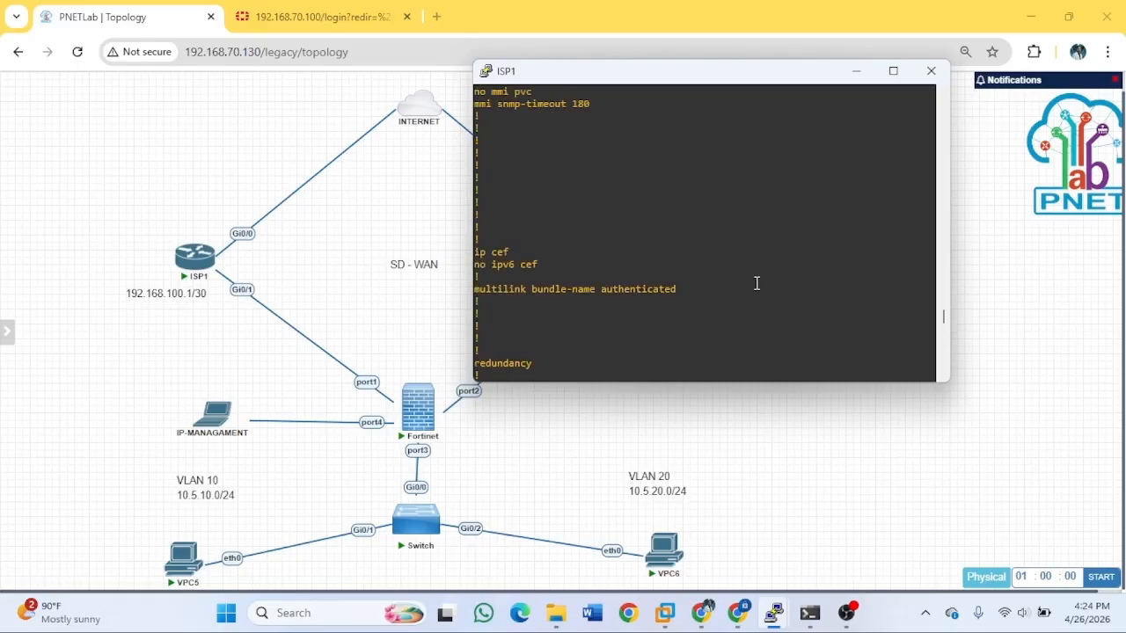
pyautogui.scroll(8, 756, 283)
pyautogui.scroll(-15, 755, 282)
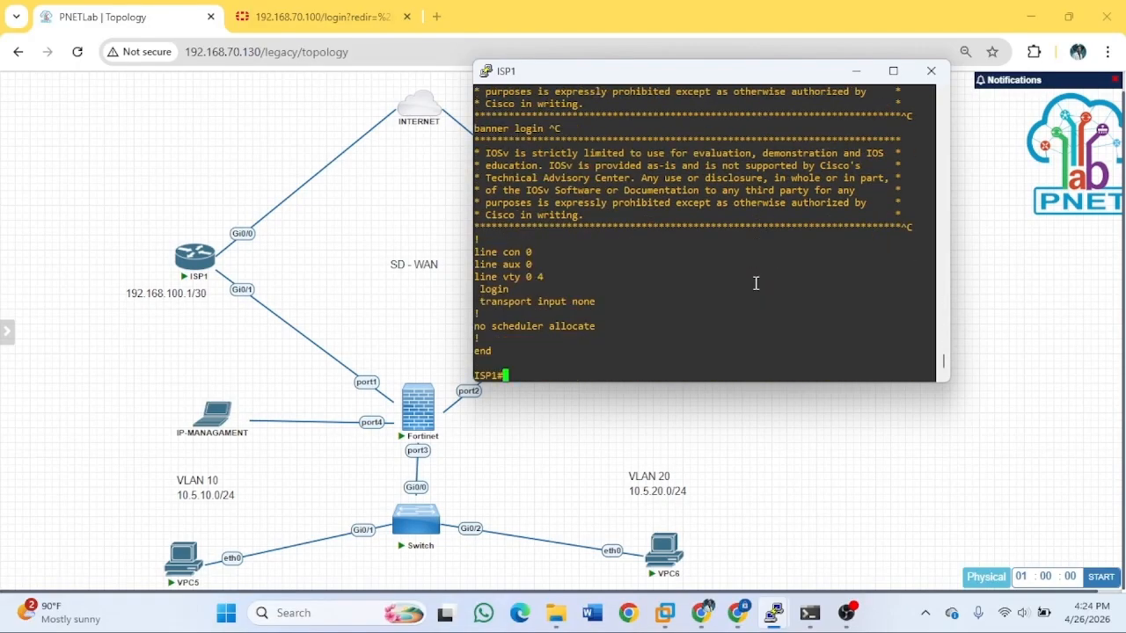
pyautogui.scroll(10, 739, 281)
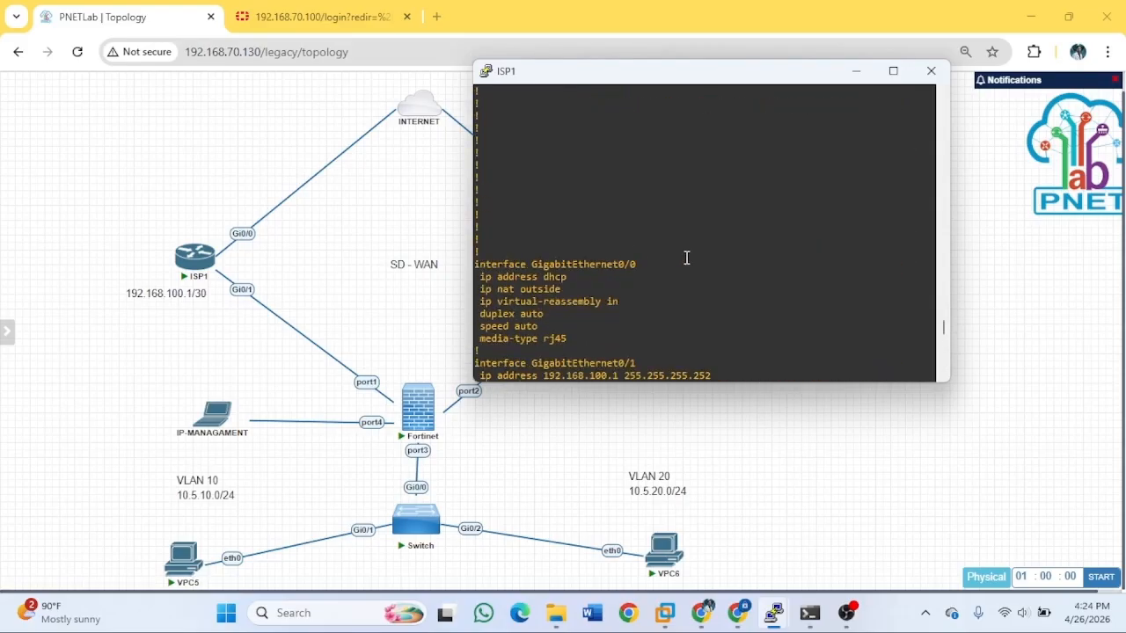
pyautogui.scroll(-10, 649, 259)
pyautogui.scroll(-15, 605, 213)
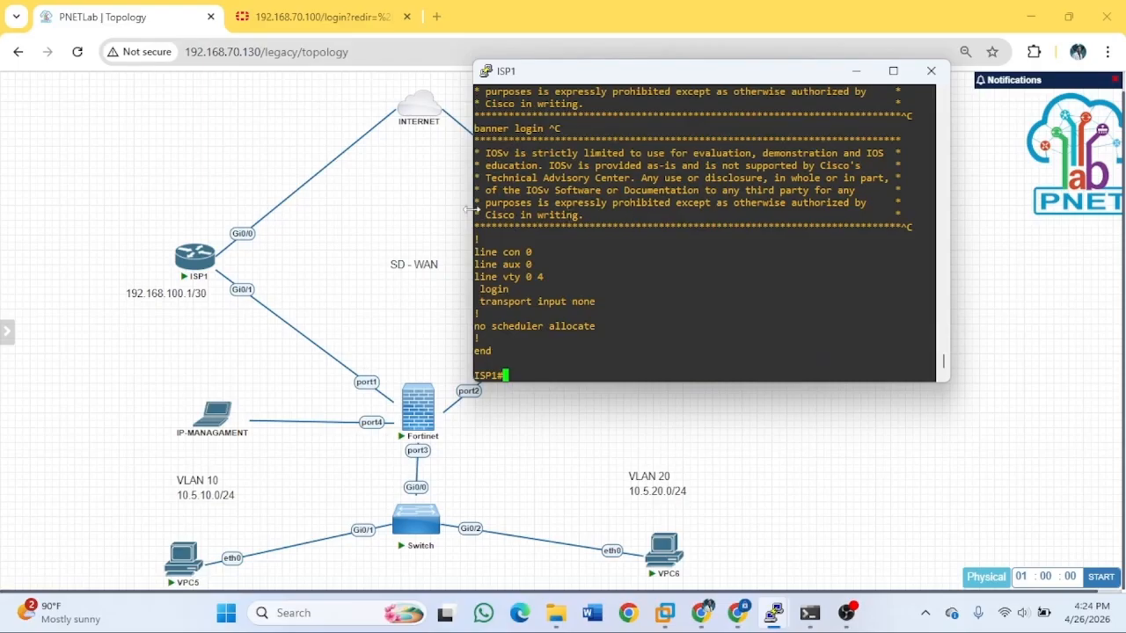
pyautogui.scroll(10, 712, 256)
pyautogui.scroll(10, 689, 247)
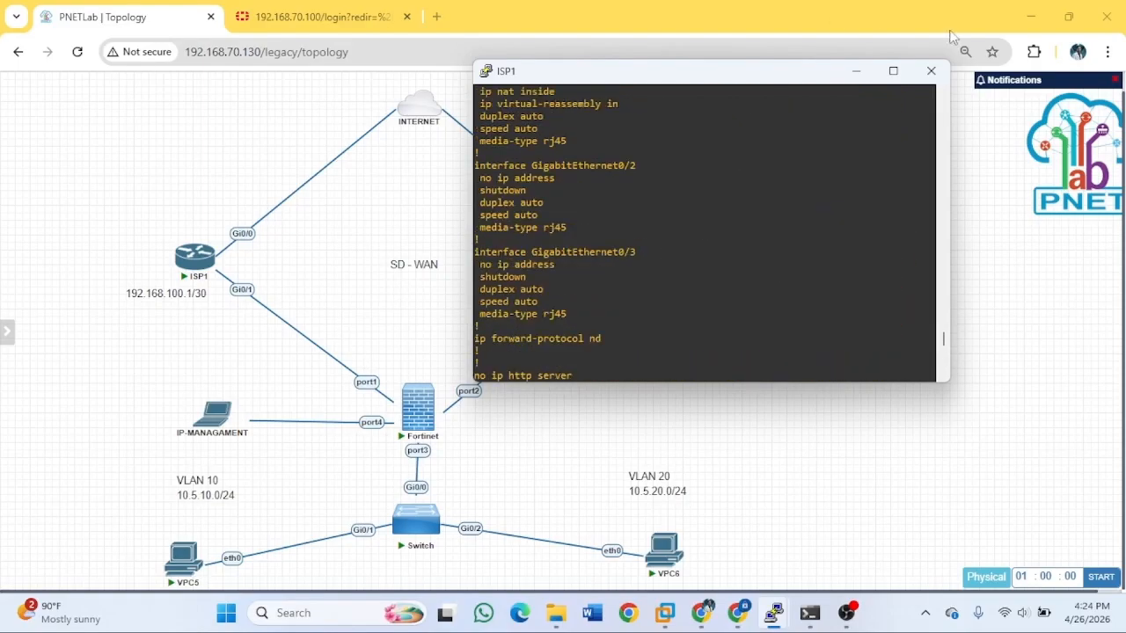
pyautogui.click(858, 72)
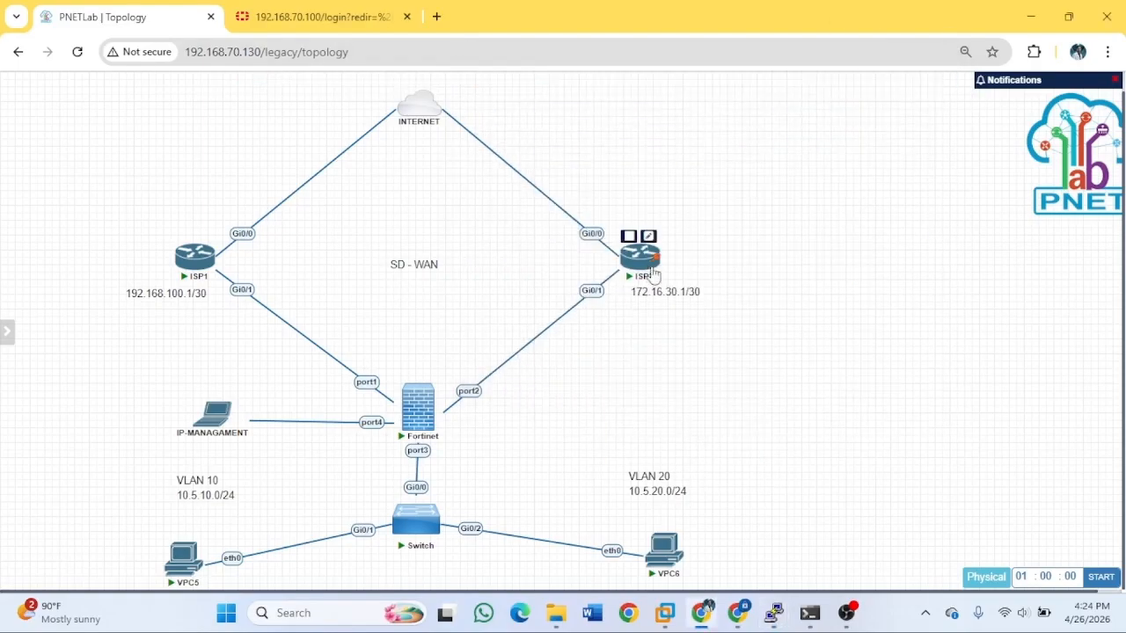
# Bring up the ISP2 console, enter privileged mode and run 'sh run'.
pyautogui.moveTo(775, 616)
pyautogui.click(674, 518)
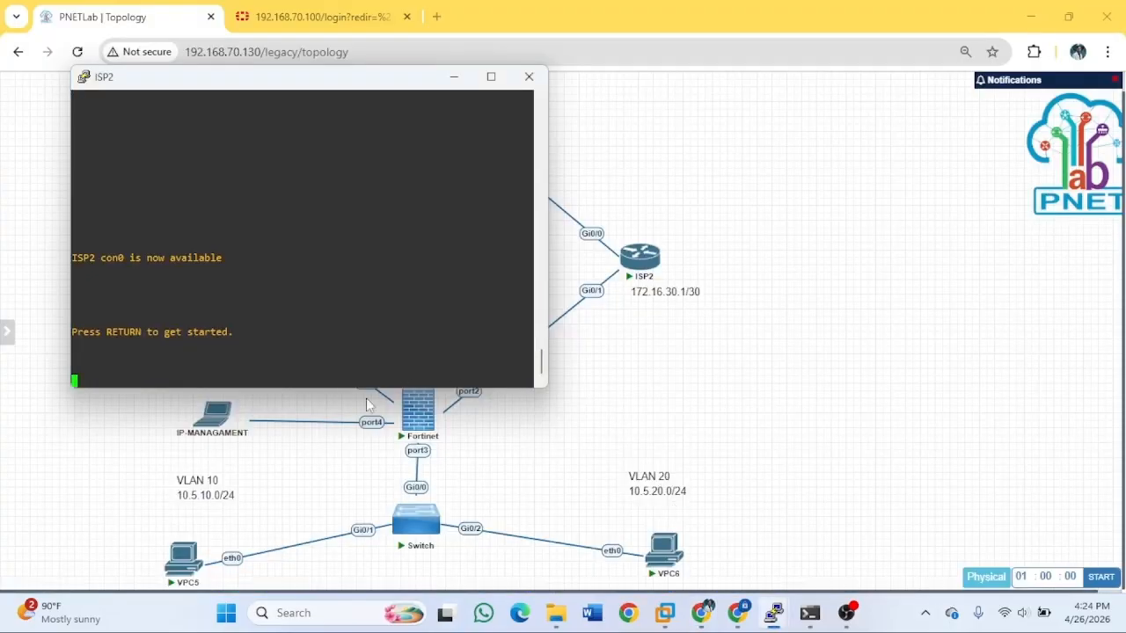
pyautogui.press('Return')
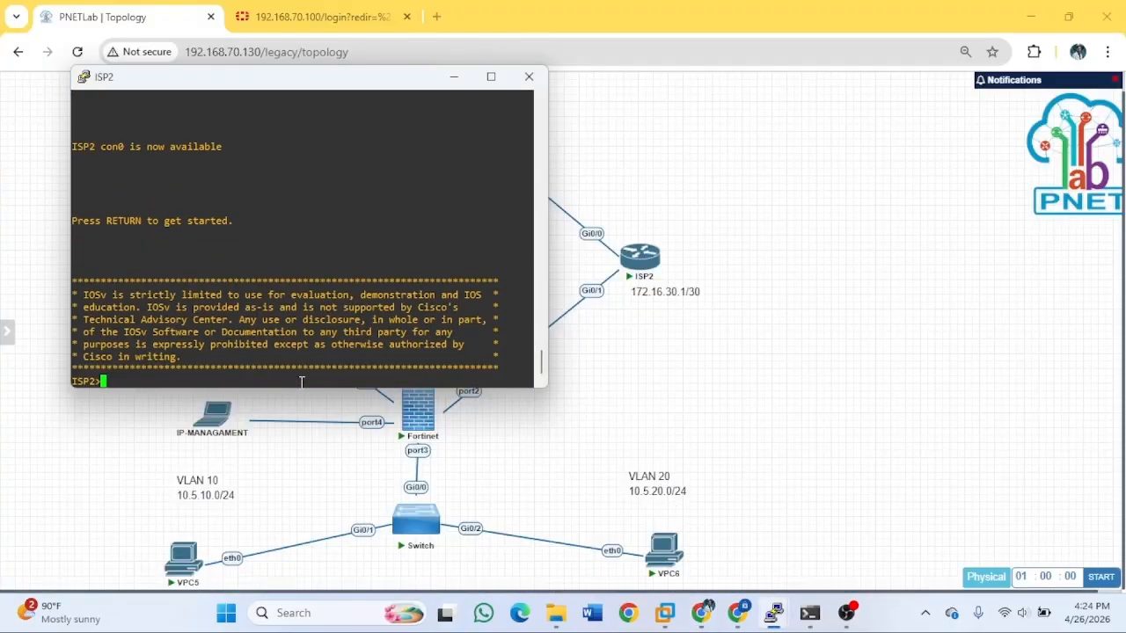
pyautogui.write('en')
pyautogui.press('Return')
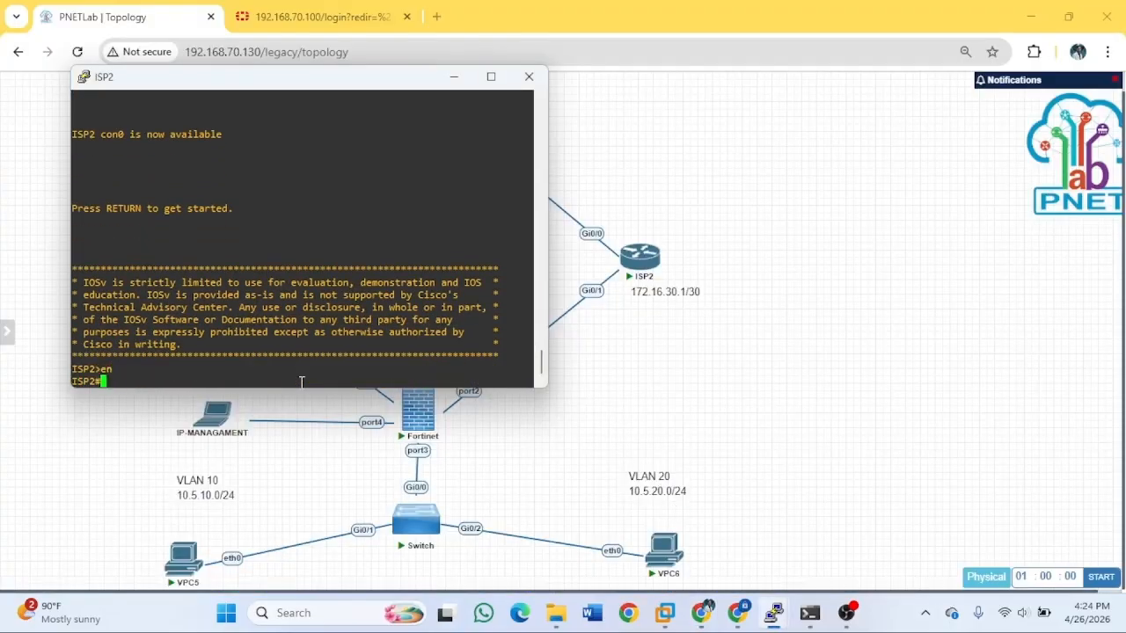
pyautogui.write('sh run')
pyautogui.press('Return')
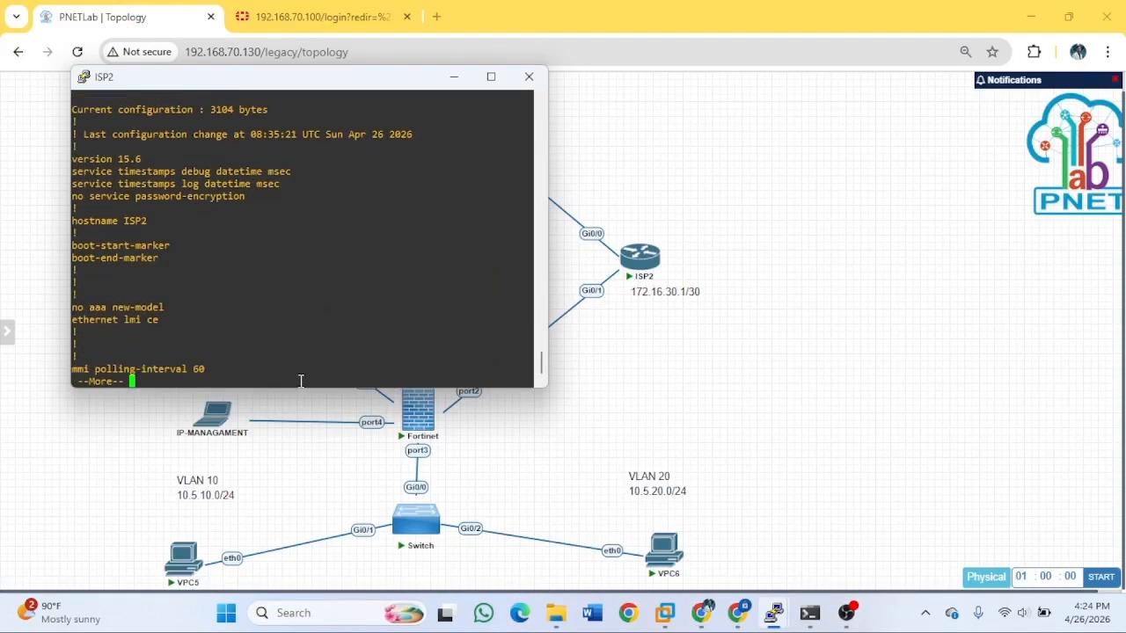
# Page through ISP2's configuration showing NAT overload on Gi0/0 and access-list 1 permit any.
pyautogui.press('space')
pyautogui.press('space')
pyautogui.press('space')
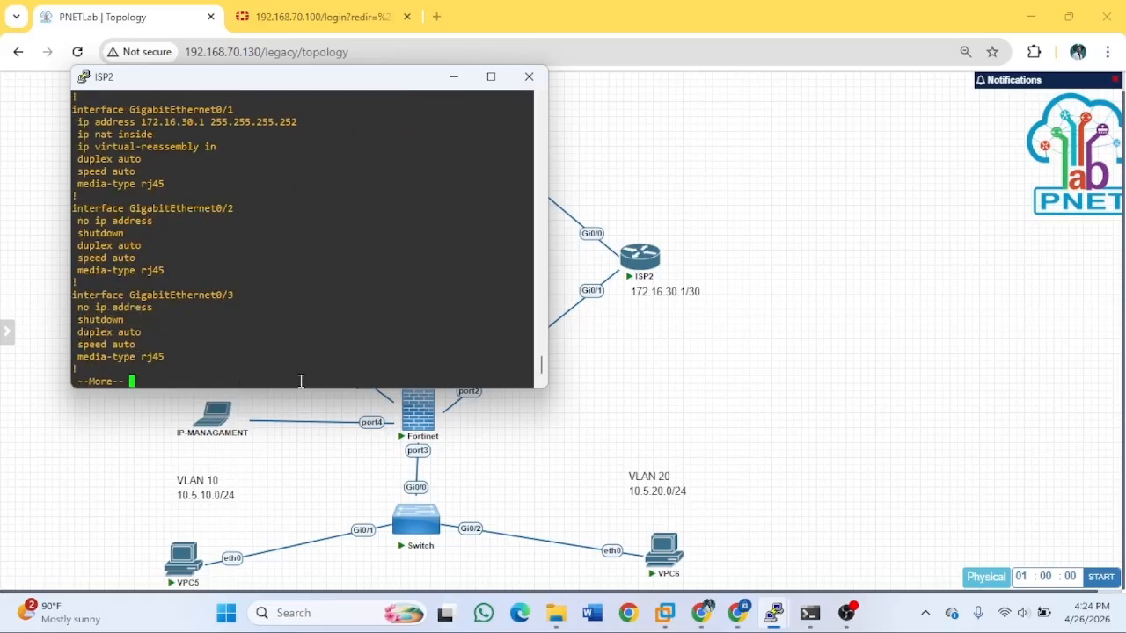
pyautogui.press('space')
pyautogui.press('space')
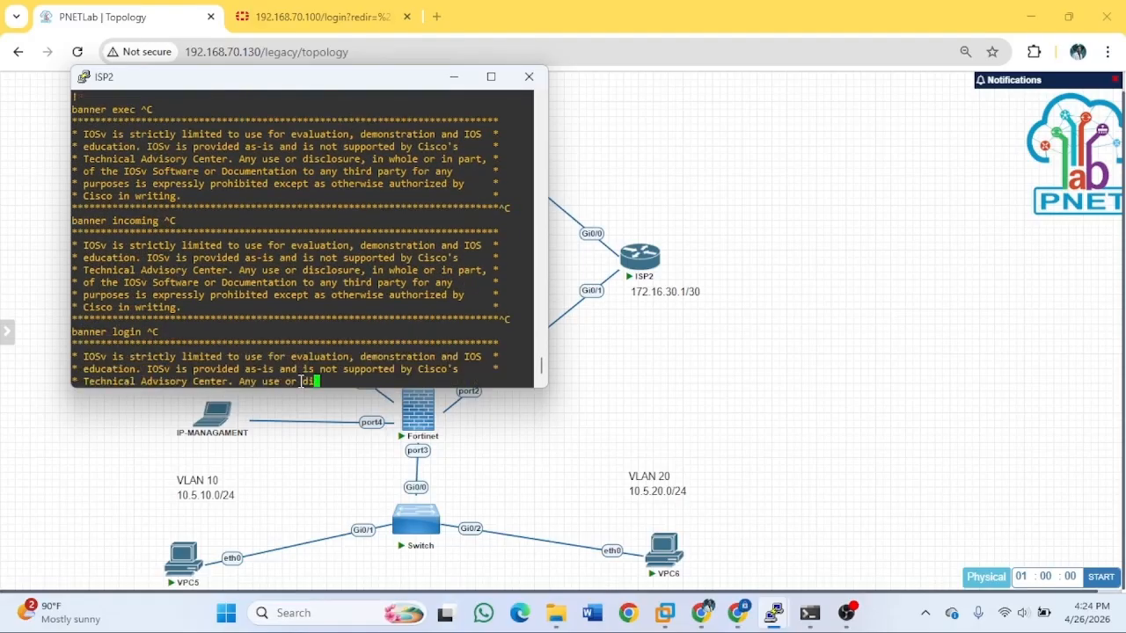
pyautogui.press('space')
pyautogui.scroll(15, 261, 251)
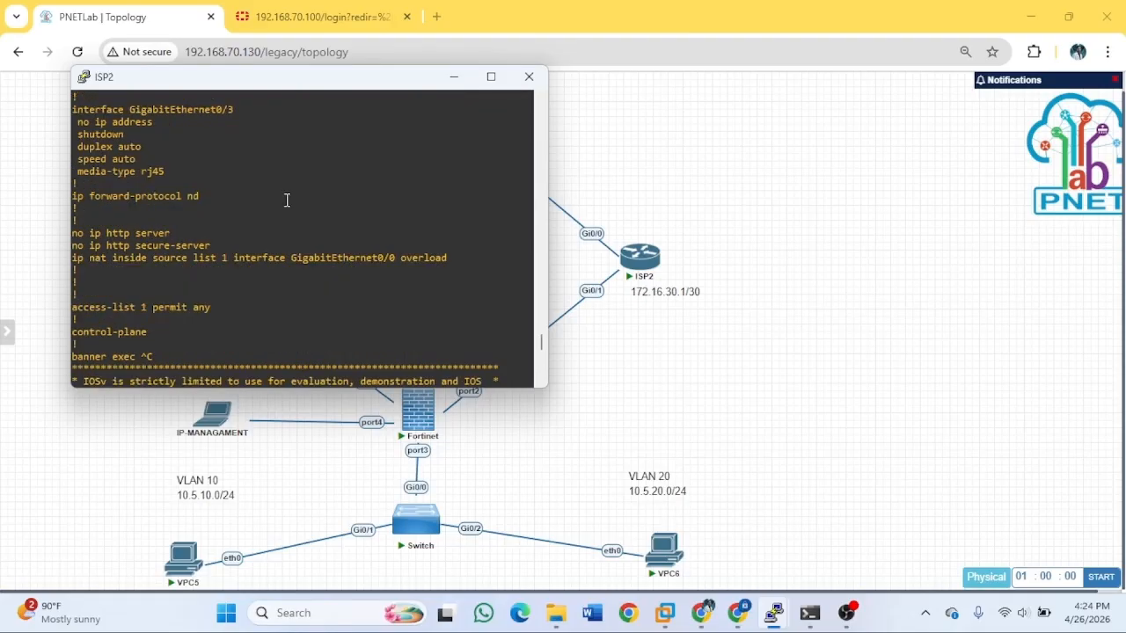
pyautogui.scroll(4, 307, 233)
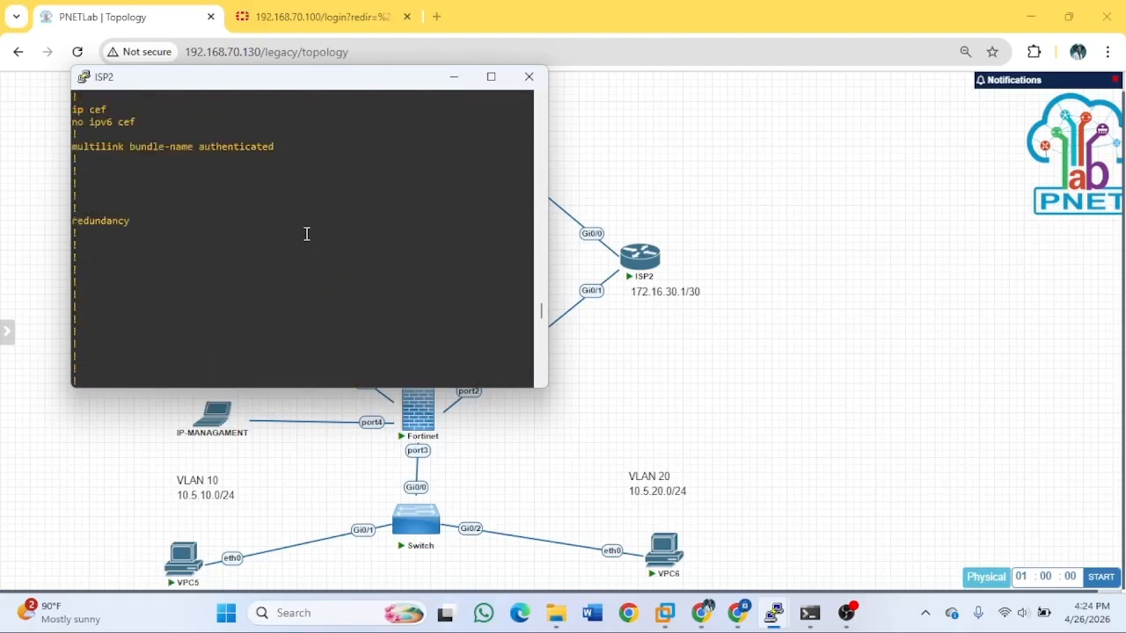
pyautogui.scroll(-8, 307, 233)
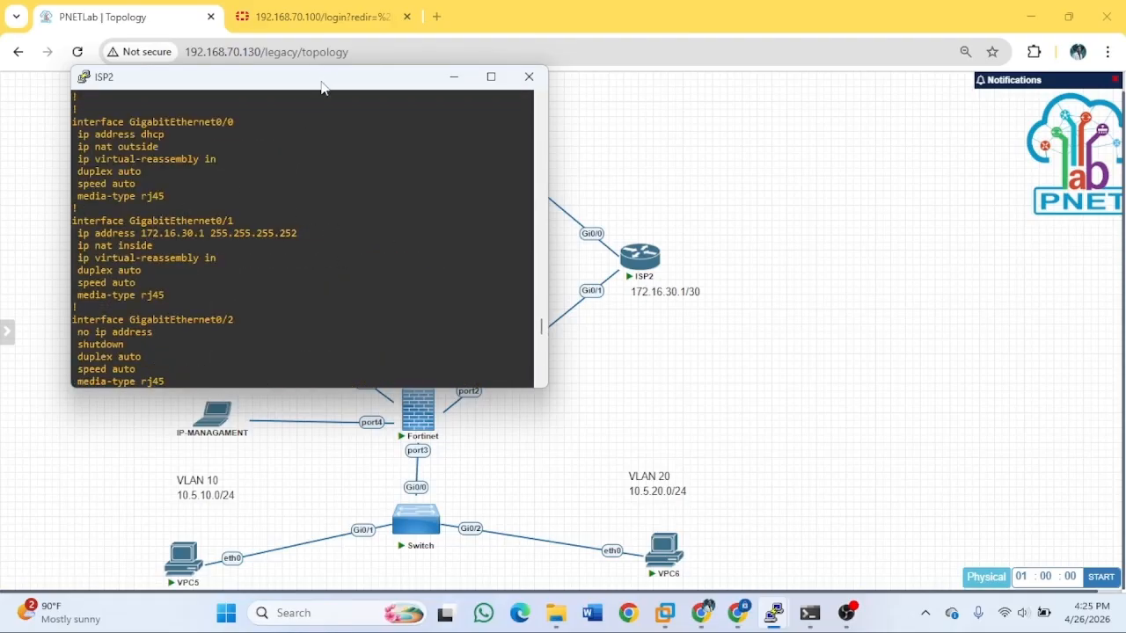
# Drag the ISP2 console window aside and minimize it.
pyautogui.moveTo(321, 87); pyautogui.dragTo(956, 104)
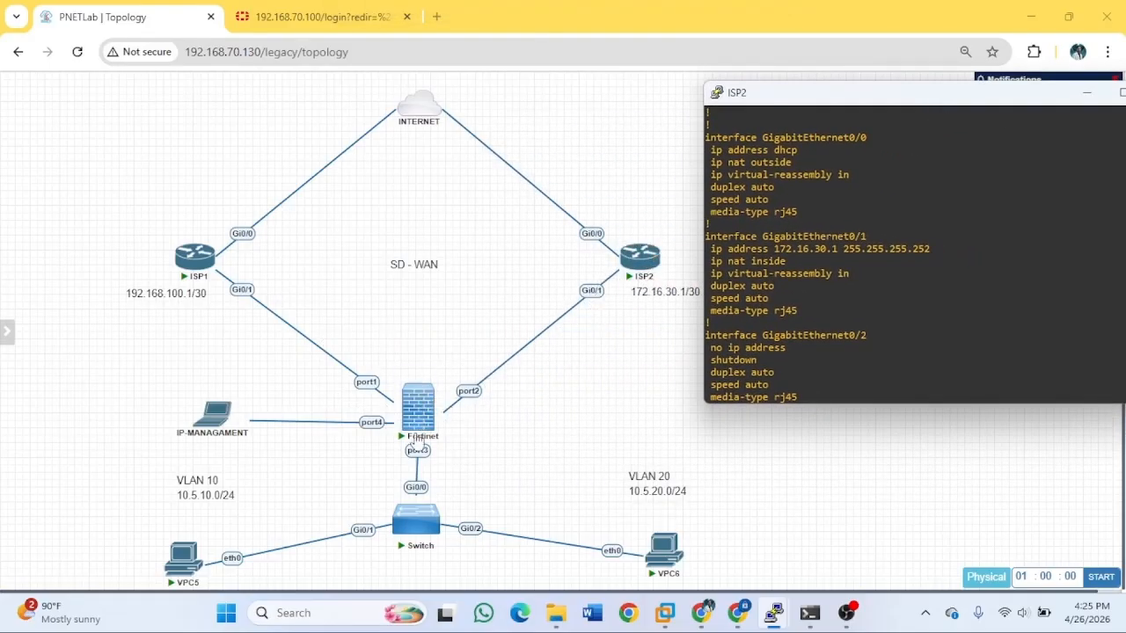
pyautogui.moveTo(901, 105); pyautogui.dragTo(847, 103)
pyautogui.scroll(-8, 874, 275)
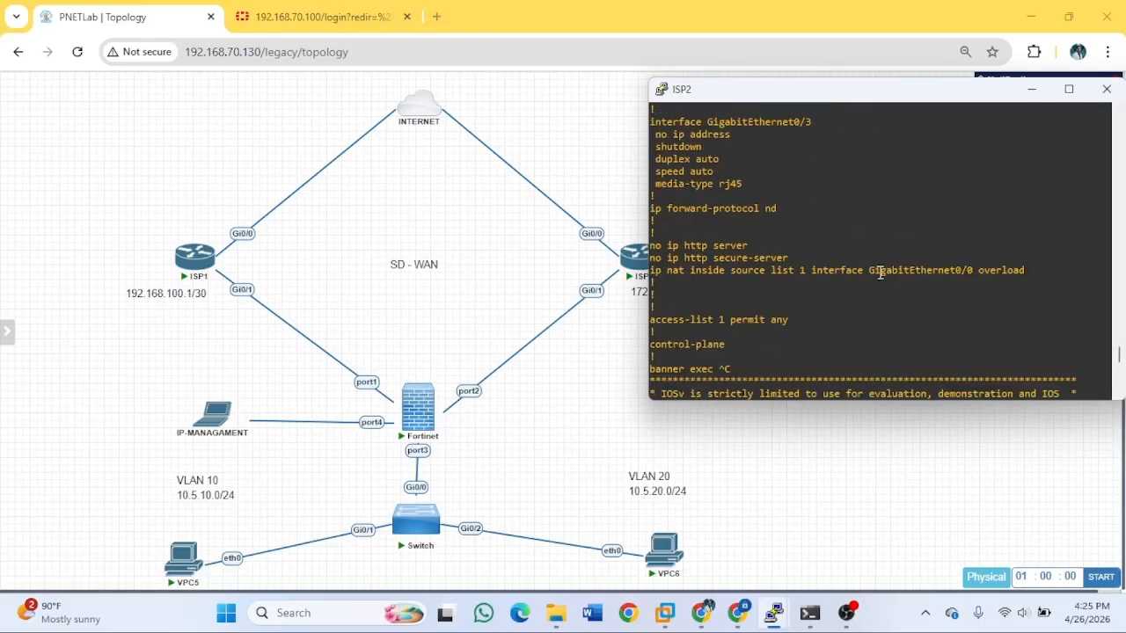
pyautogui.scroll(-4, 879, 268)
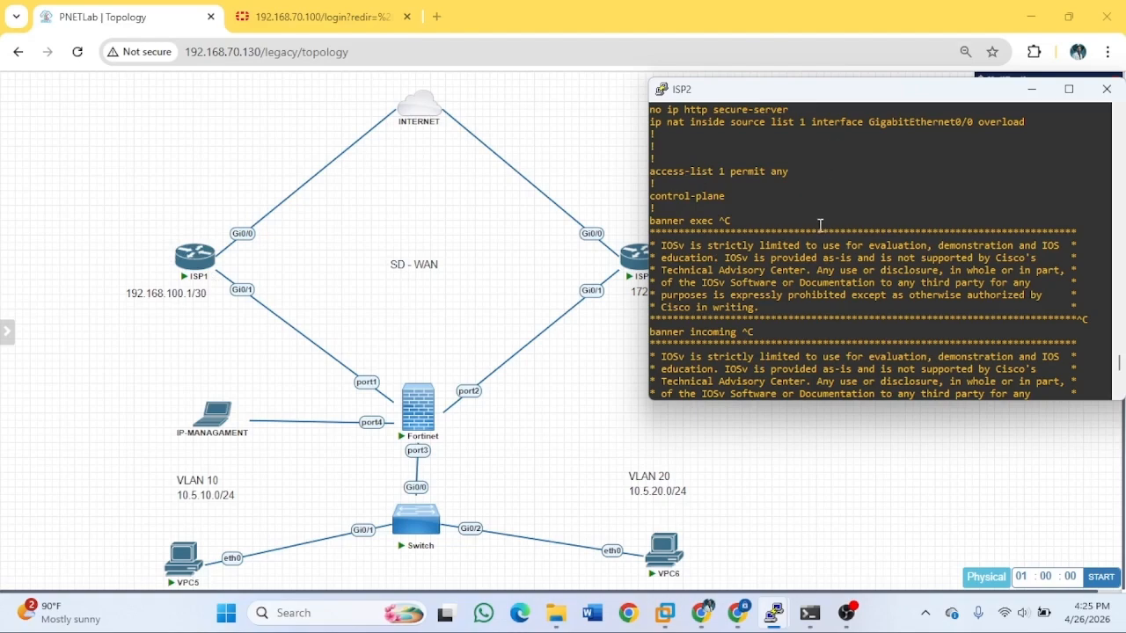
pyautogui.scroll(-8, 858, 218)
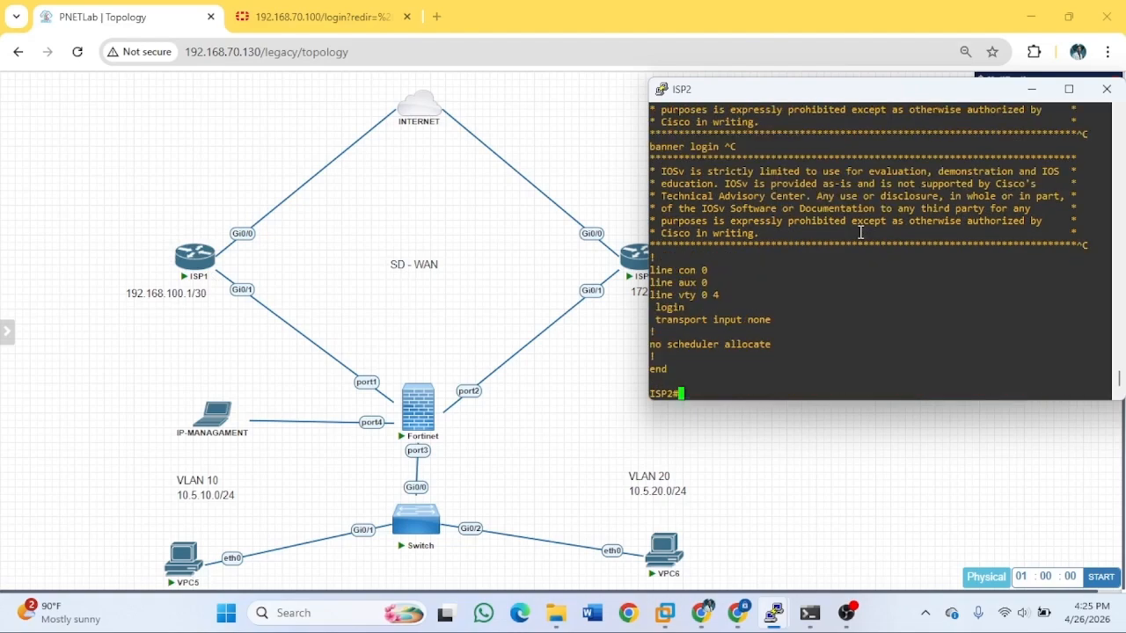
pyautogui.moveTo(967, 89); pyautogui.dragTo(802, 89)
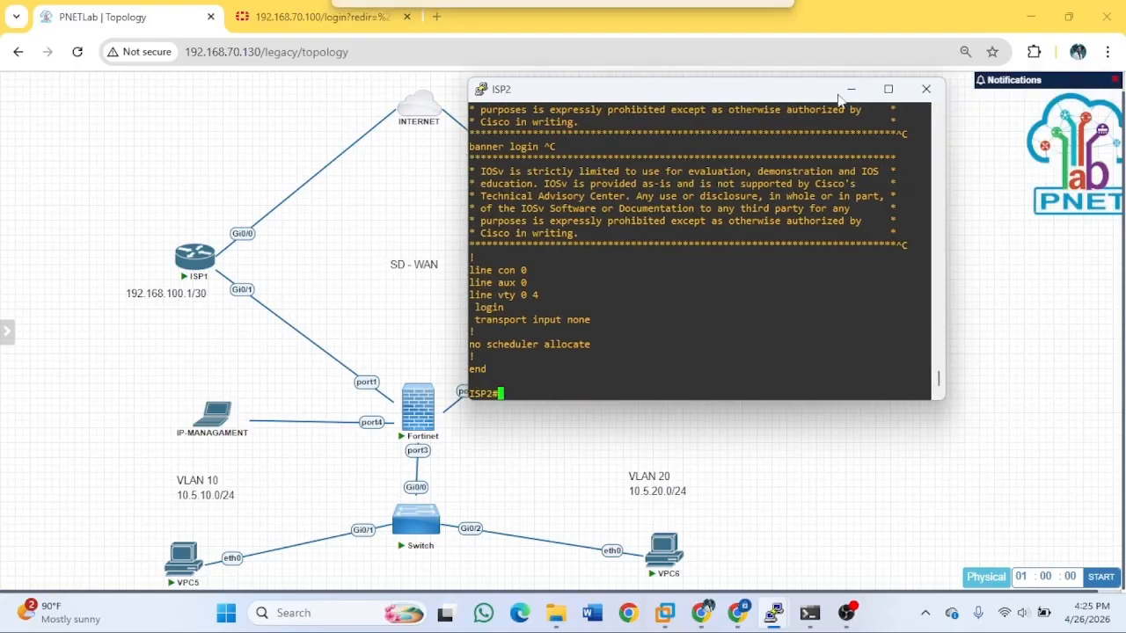
pyautogui.click(865, 90)
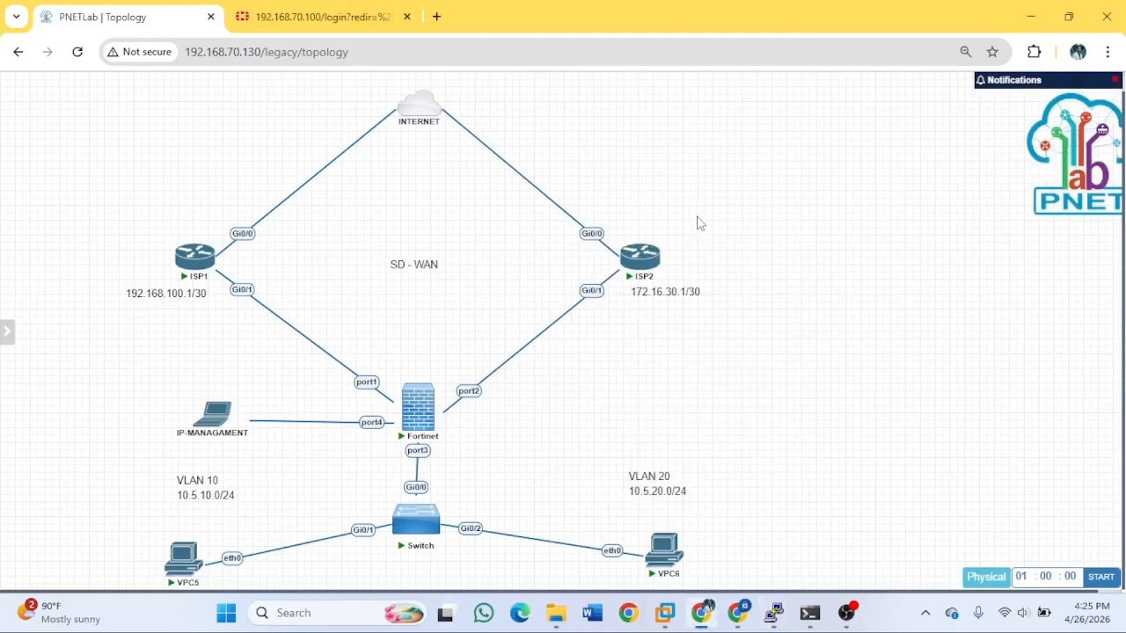
# Bring the existing Fortinet PuTTY console to the front and review its output.
pyautogui.click(411, 409)
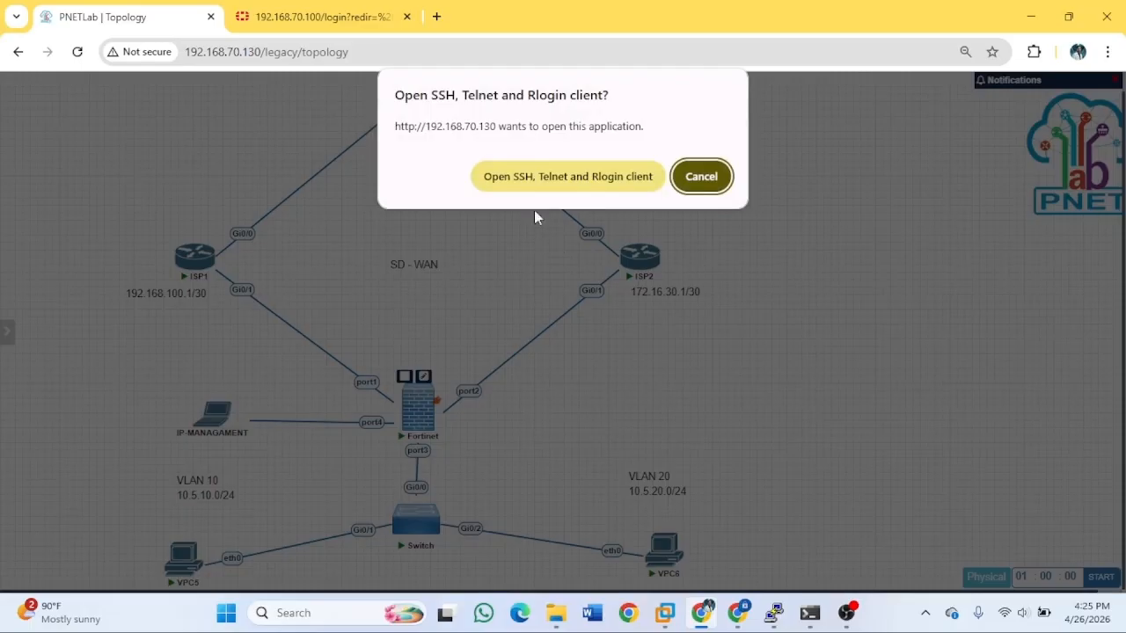
pyautogui.click(708, 181)
pyautogui.moveTo(774, 613)
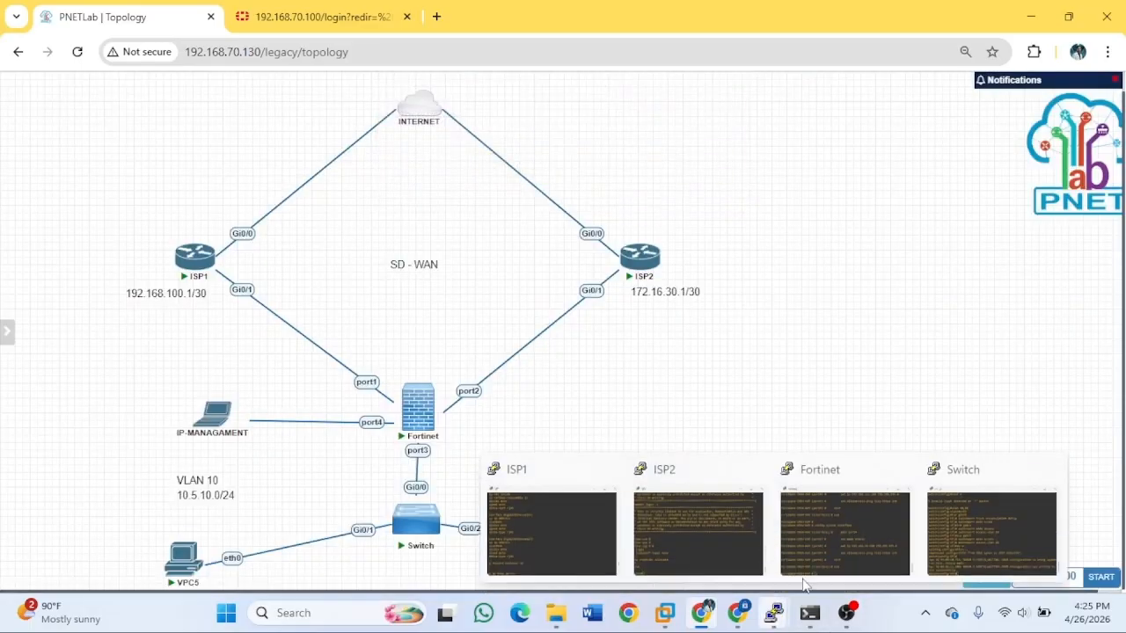
pyautogui.click(827, 533)
pyautogui.scroll(5, 264, 307)
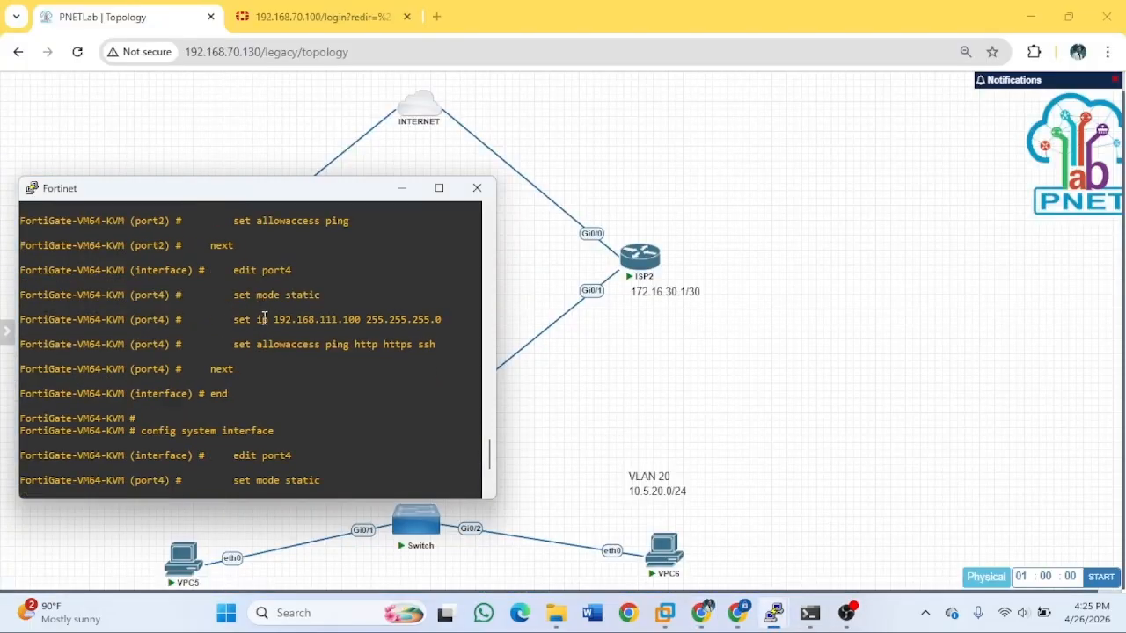
pyautogui.scroll(2, 274, 326)
pyautogui.scroll(8, 304, 296)
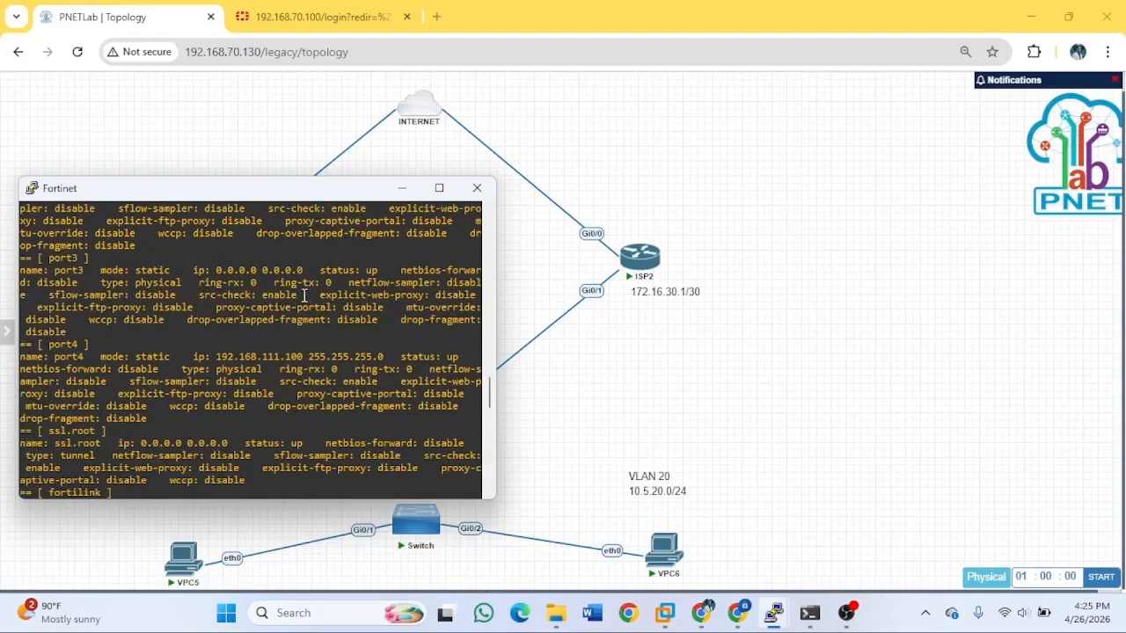
pyautogui.scroll(4, 300, 297)
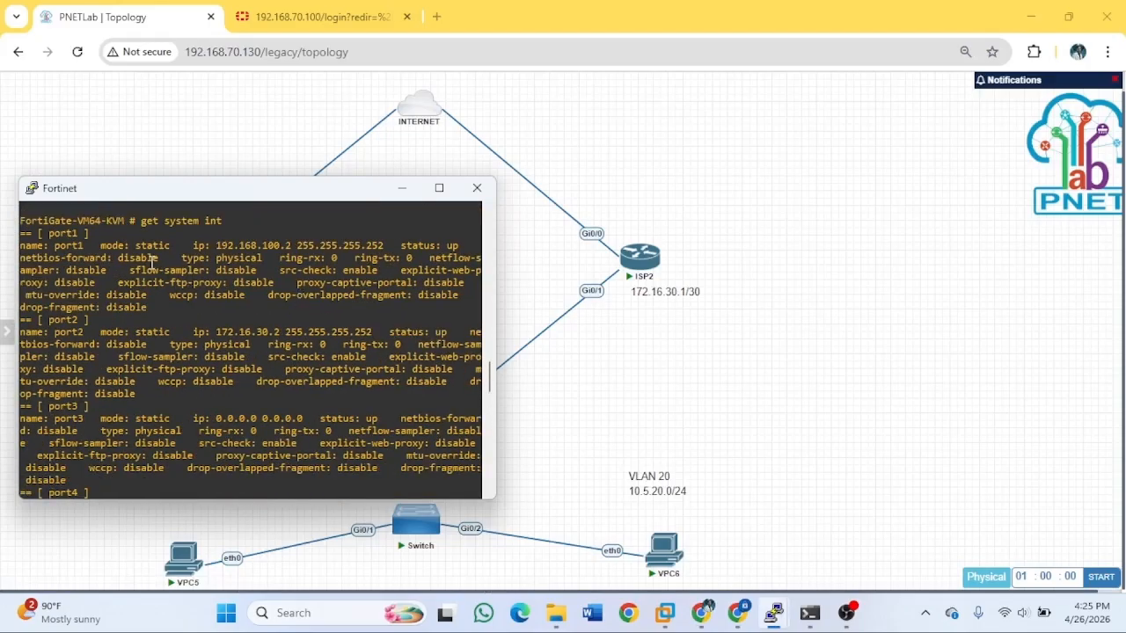
pyautogui.scroll(-8, 249, 295)
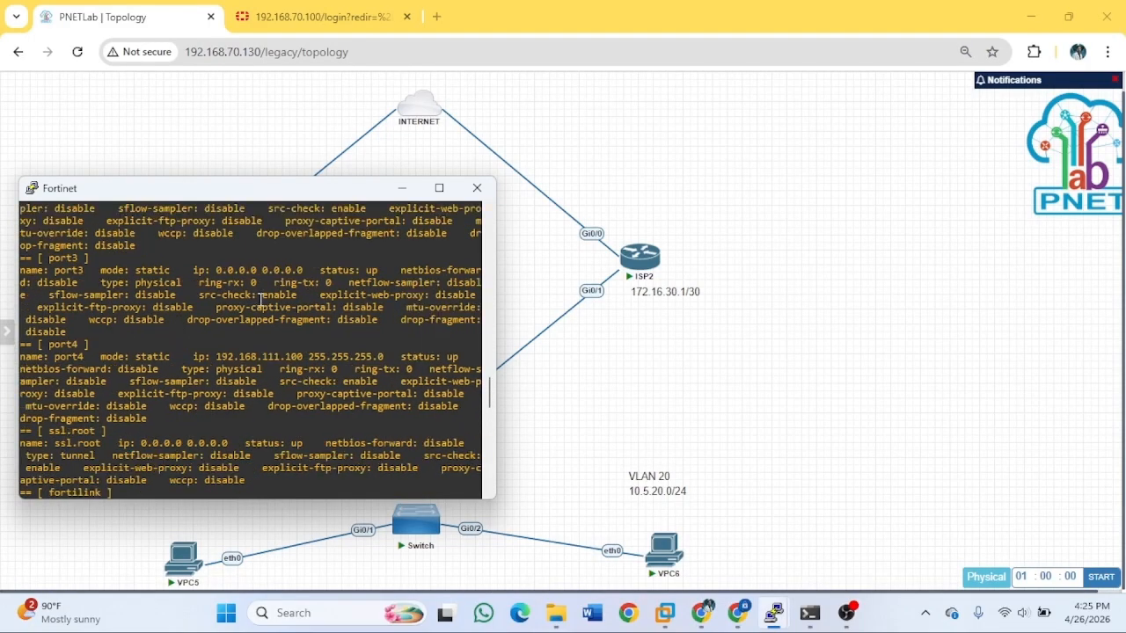
pyautogui.scroll(4, 132, 335)
pyautogui.scroll(-8, 321, 360)
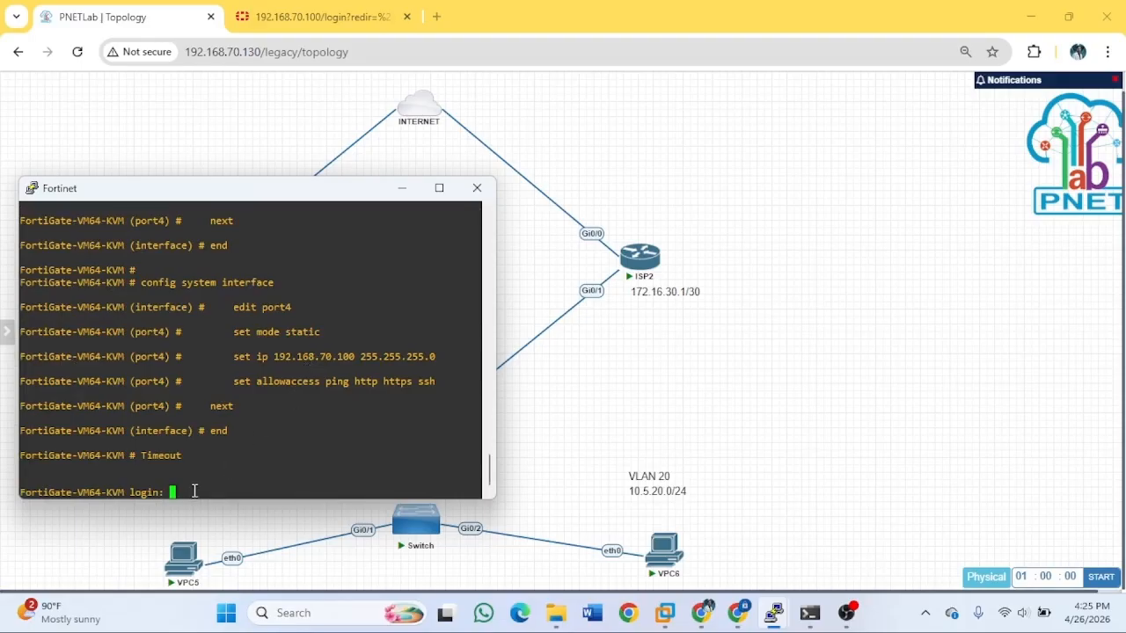
# Log in to the FortiGate console with the admin account.
pyautogui.write('admin')
pyautogui.press('Return')
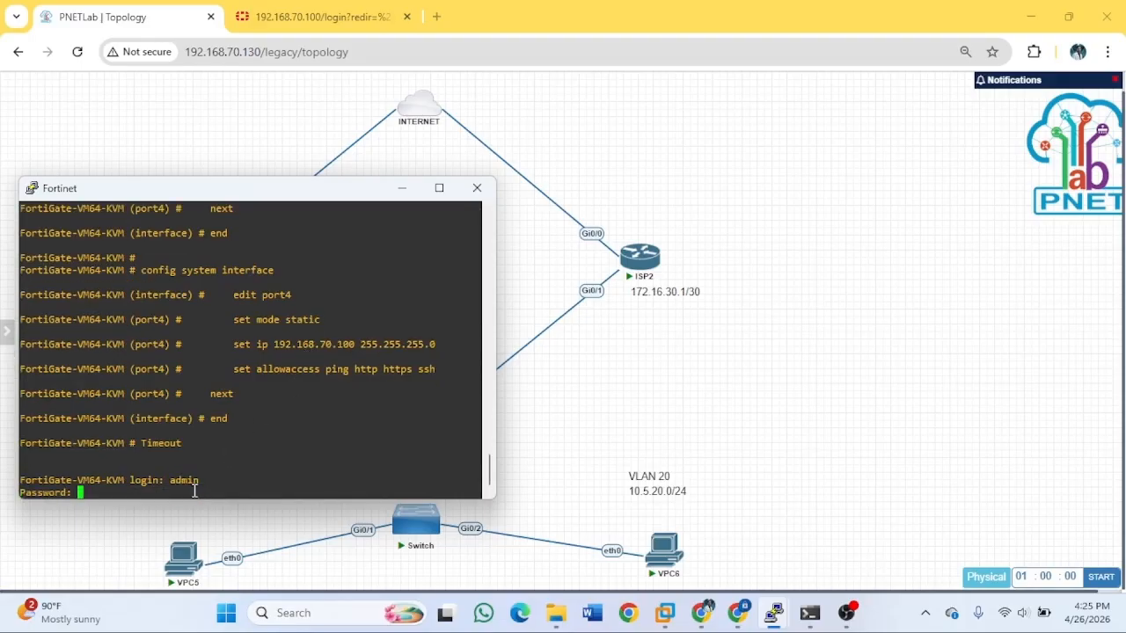
pyautogui.press('Return')
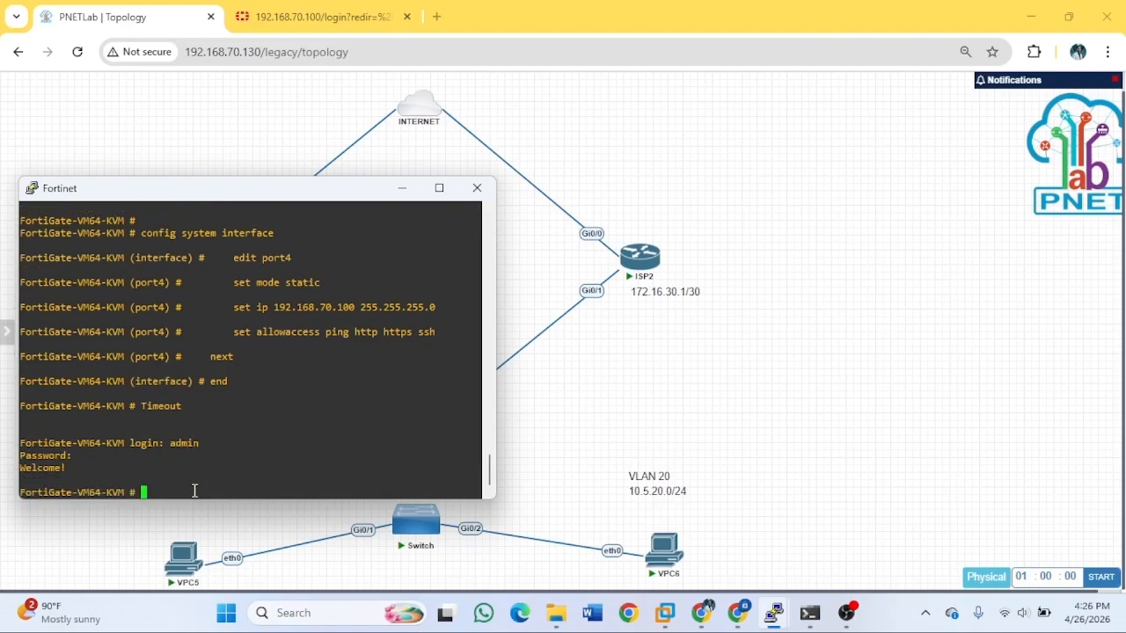
pyautogui.scroll(20, 199, 393)
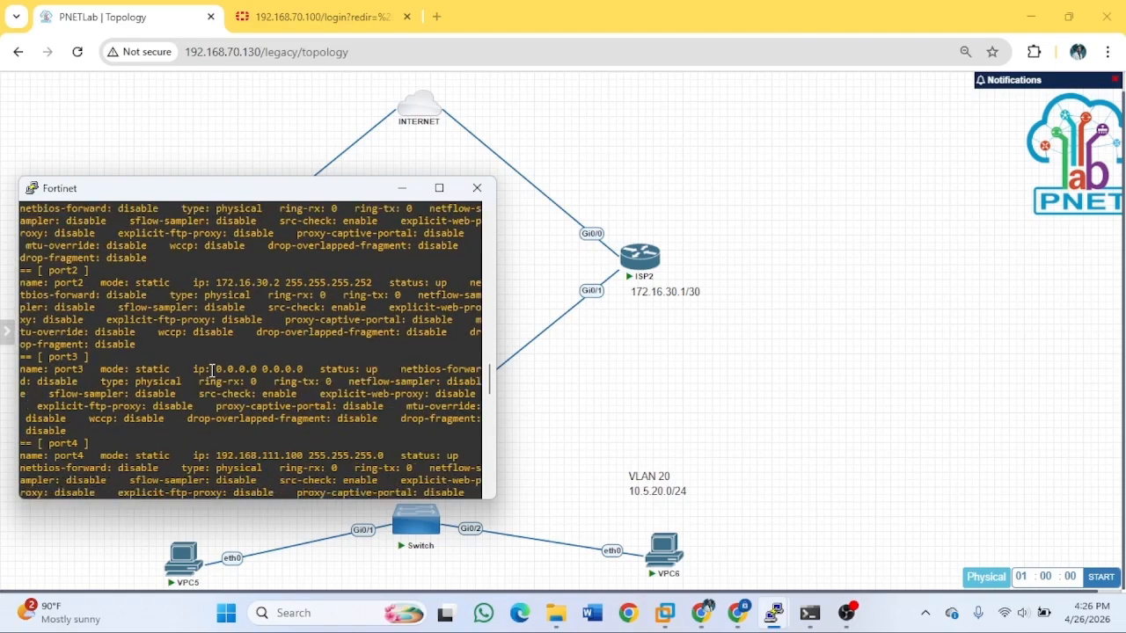
pyautogui.scroll(-20, 219, 400)
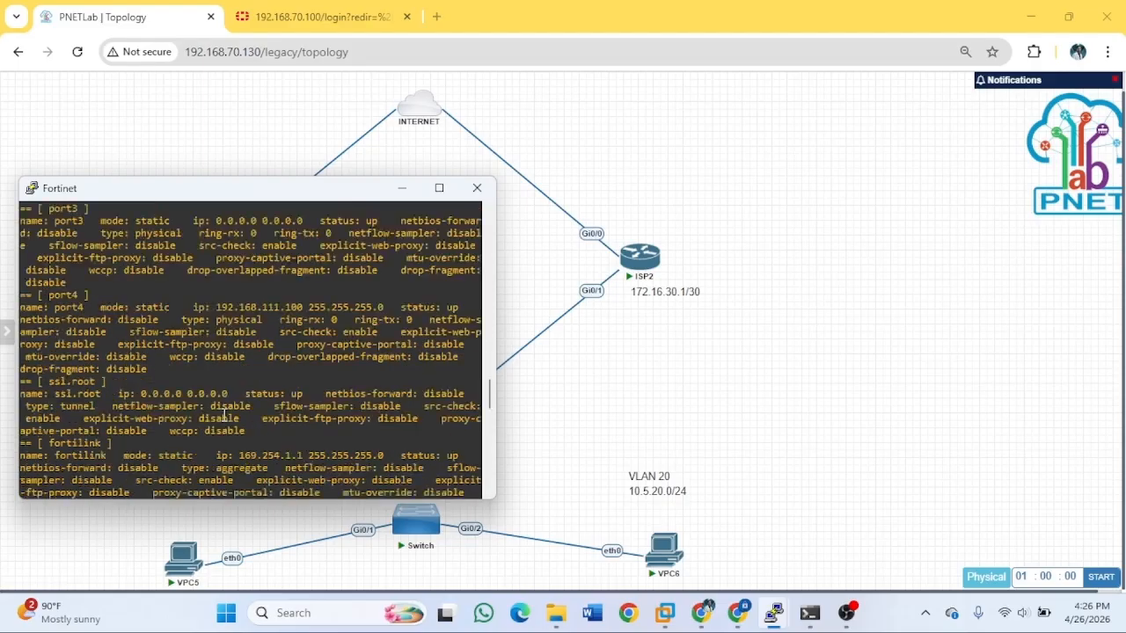
# Run 'get sys int' to list interfaces, showing port4 at 192.168.70.100/24.
pyautogui.write('get st')
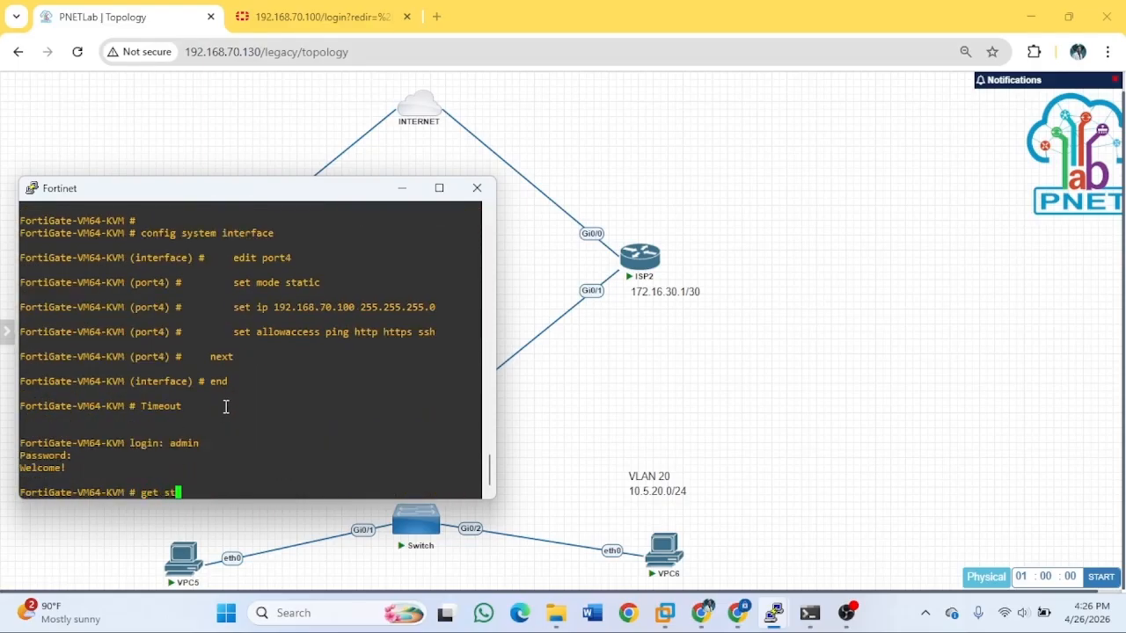
pyautogui.press('BackSpace')
pyautogui.write('ys int')
pyautogui.press('Return')
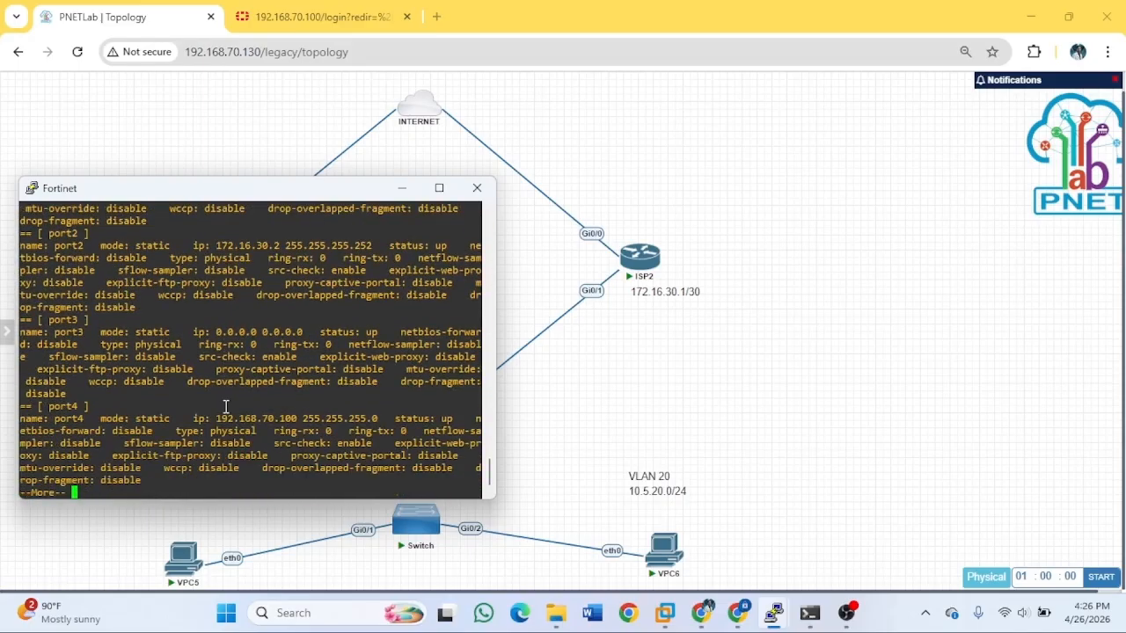
pyautogui.press('space')
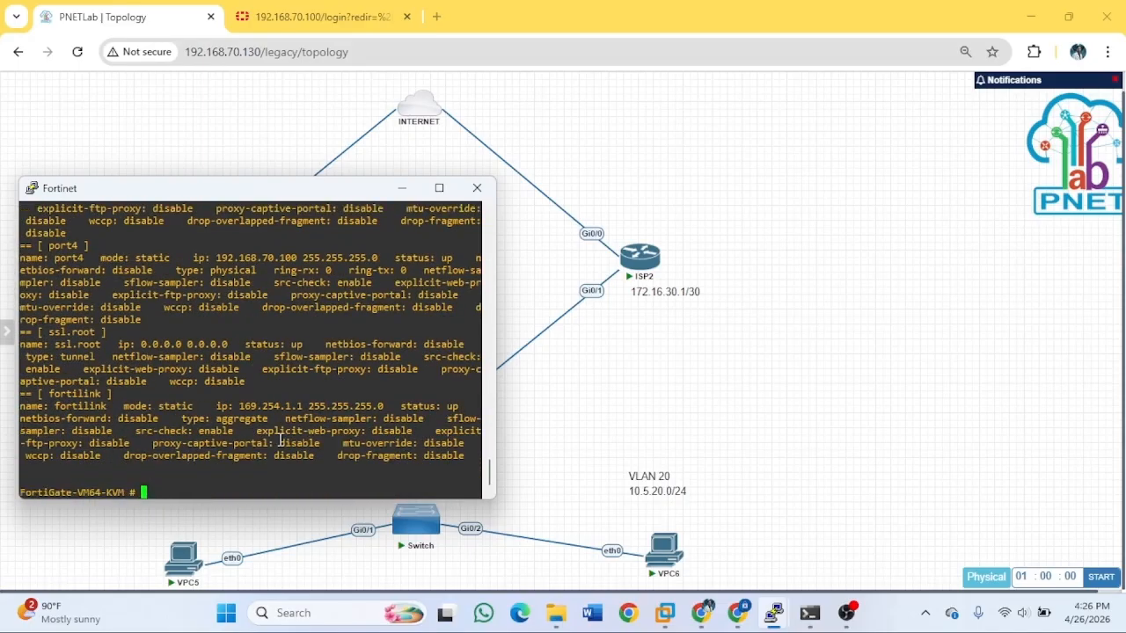
pyautogui.scroll(8, 281, 384)
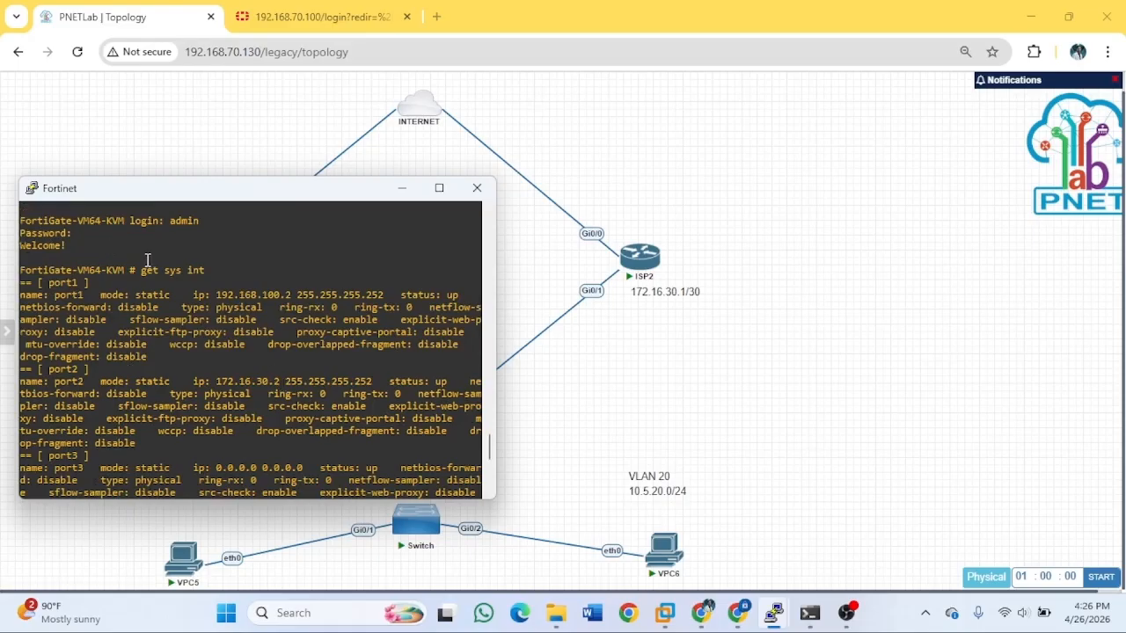
# Move the Fortinet console to the right to uncover the topology.
pyautogui.moveTo(241, 193); pyautogui.dragTo(789, 204)
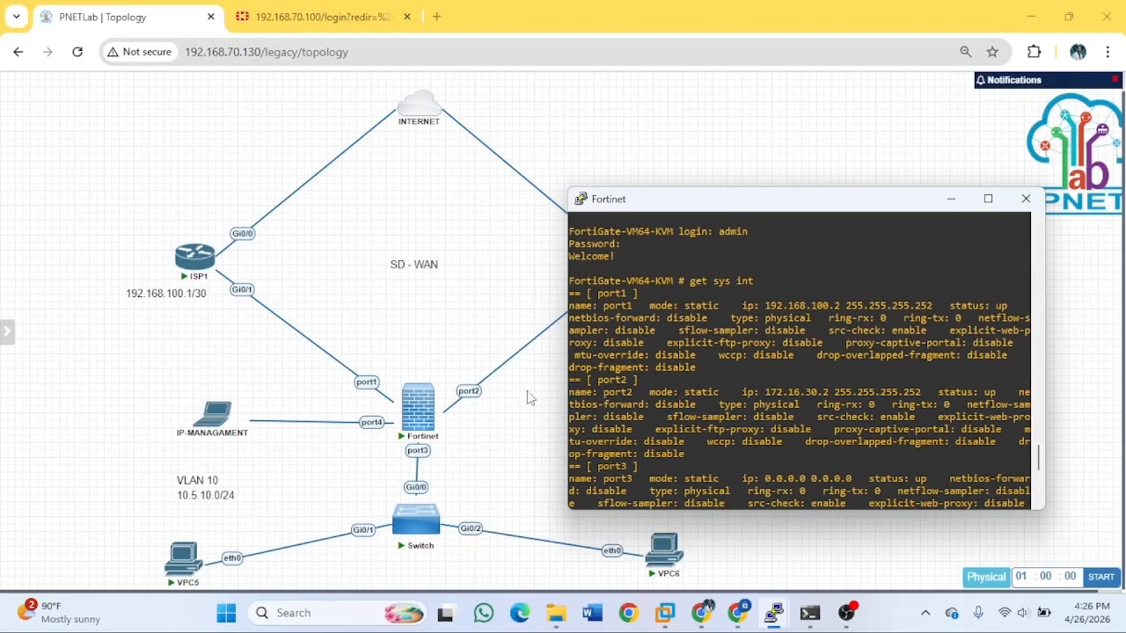
pyautogui.moveTo(687, 211)
pyautogui.mouseDown()
pyautogui.moveTo(828, 230)
pyautogui.moveTo(688, 214)
pyautogui.mouseUp()
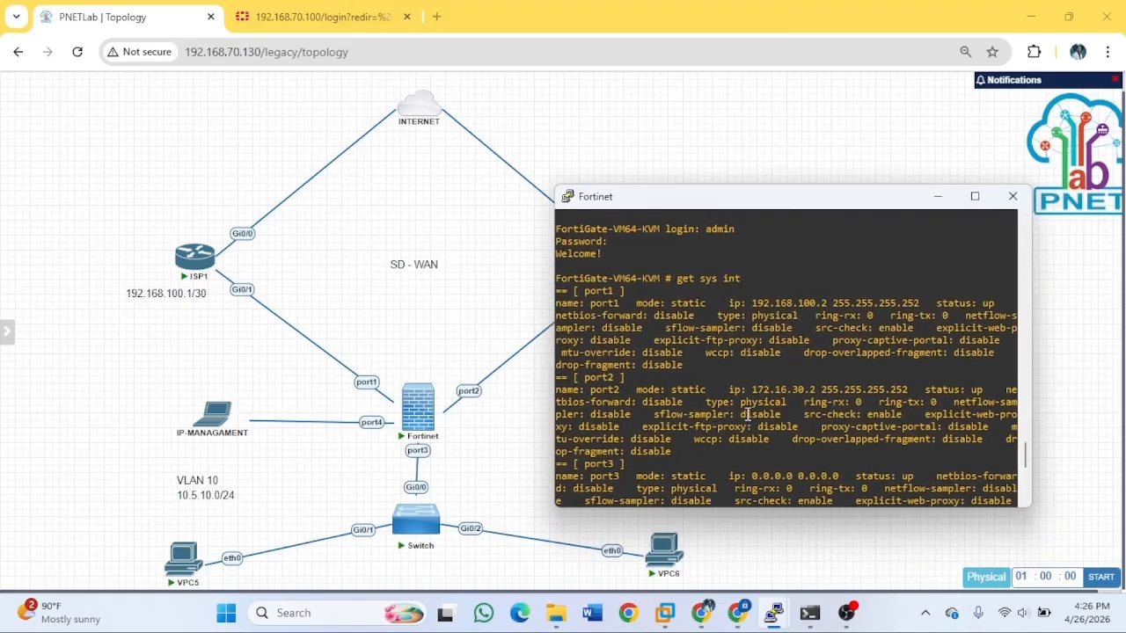
pyautogui.scroll(-8, 747, 410)
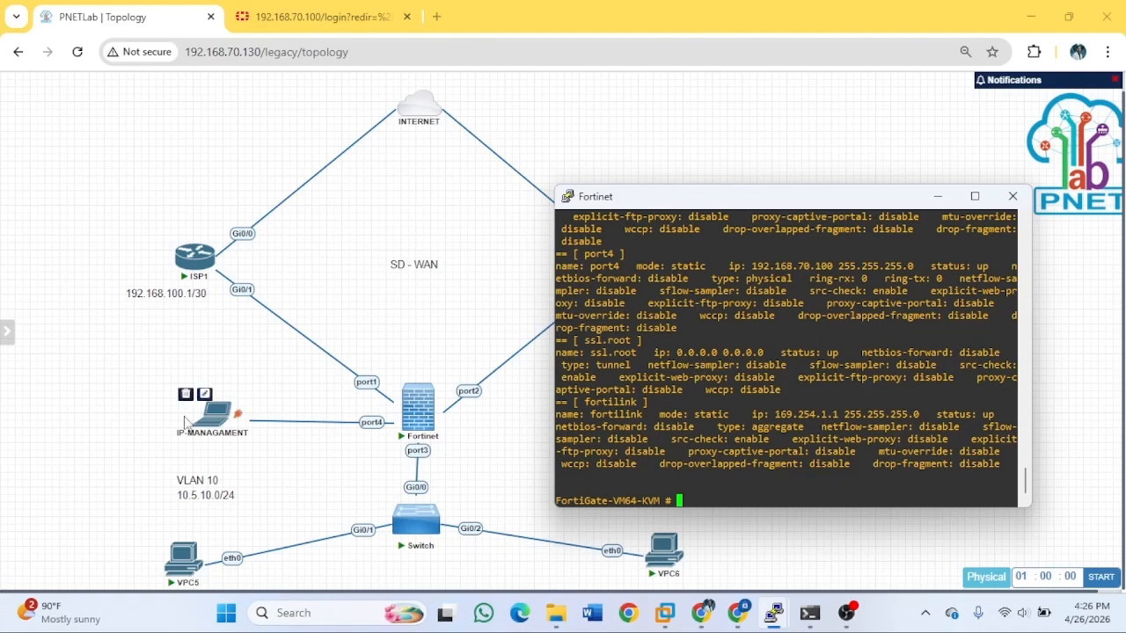
pyautogui.moveTo(197, 417)
pyautogui.click(937, 208)
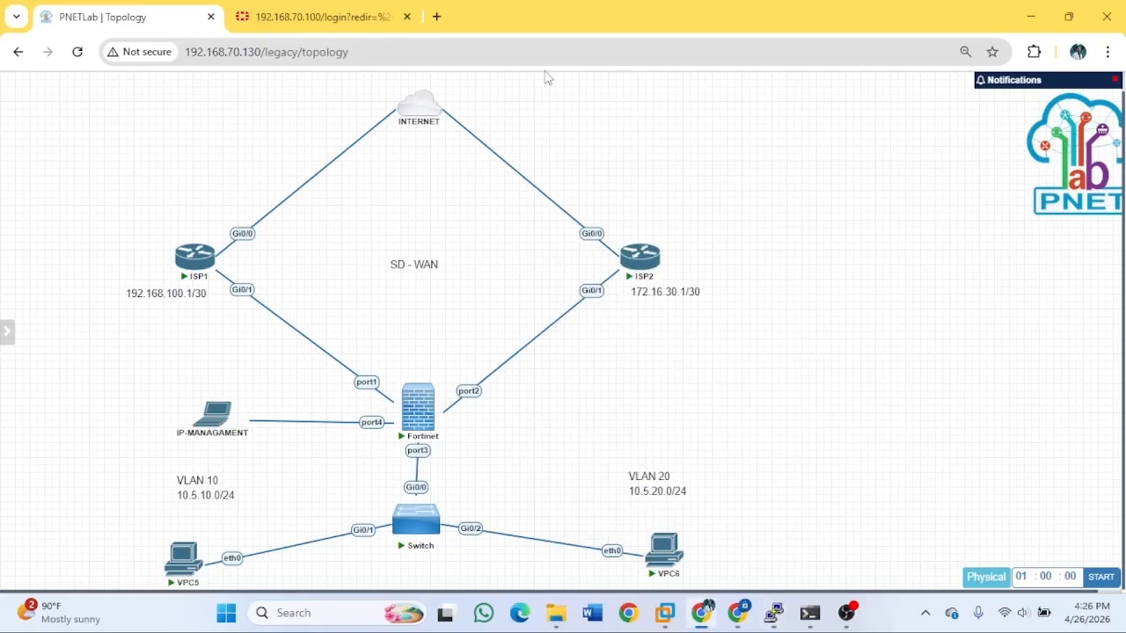
pyautogui.click(387, 25)
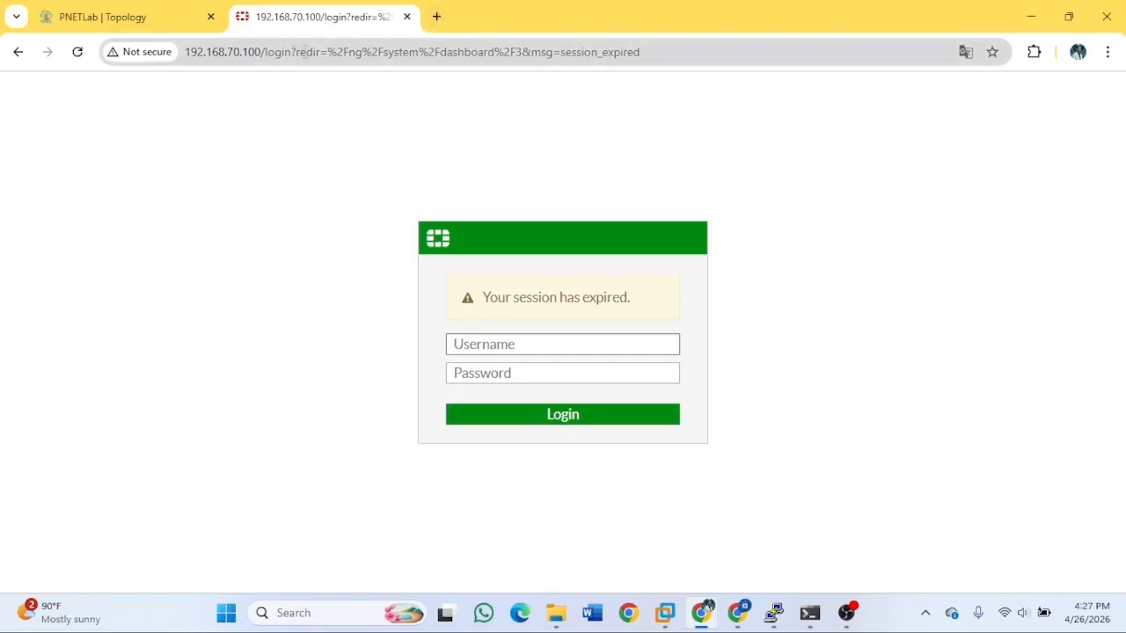
pyautogui.click(253, 52)
pyautogui.click(337, 55)
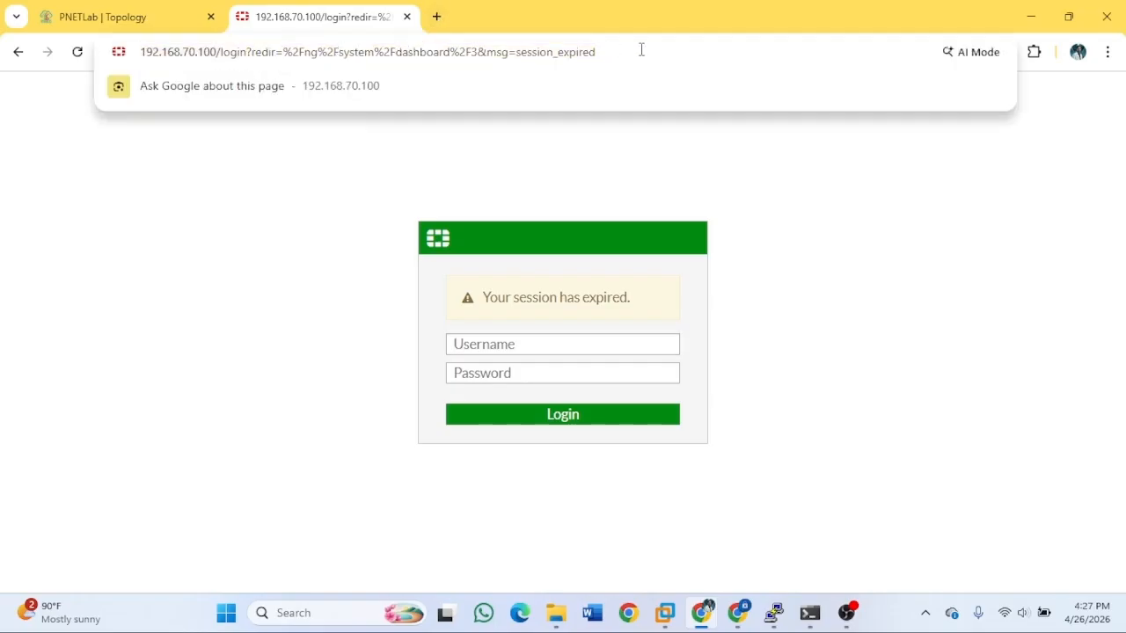
pyautogui.click(220, 52)
pyautogui.click(161, 13)
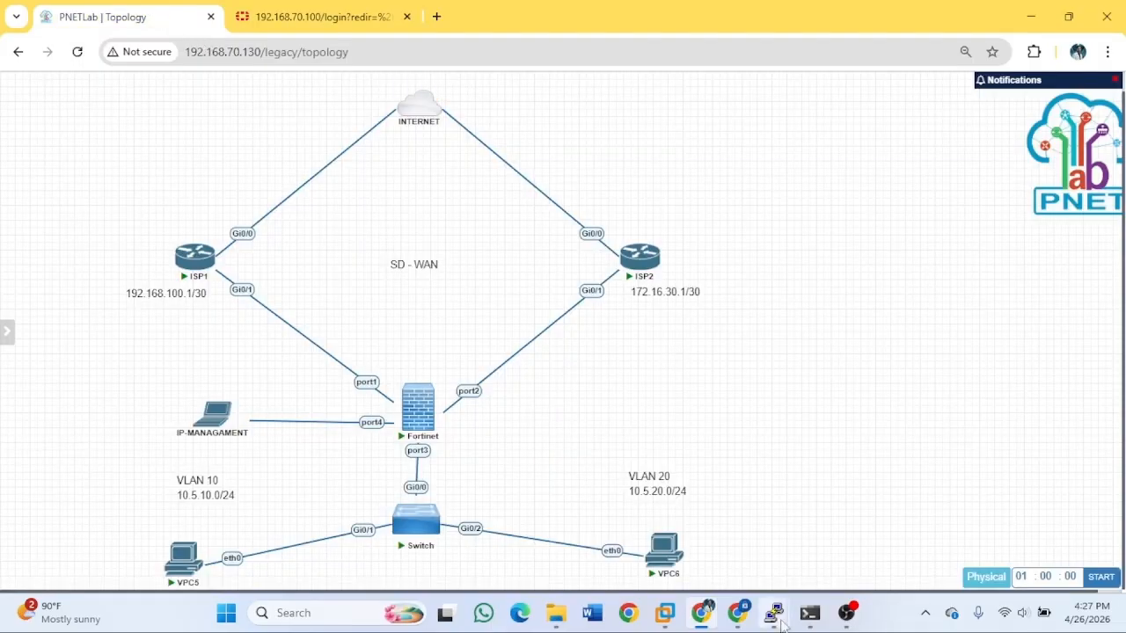
pyautogui.moveTo(781, 623)
pyautogui.click(858, 542)
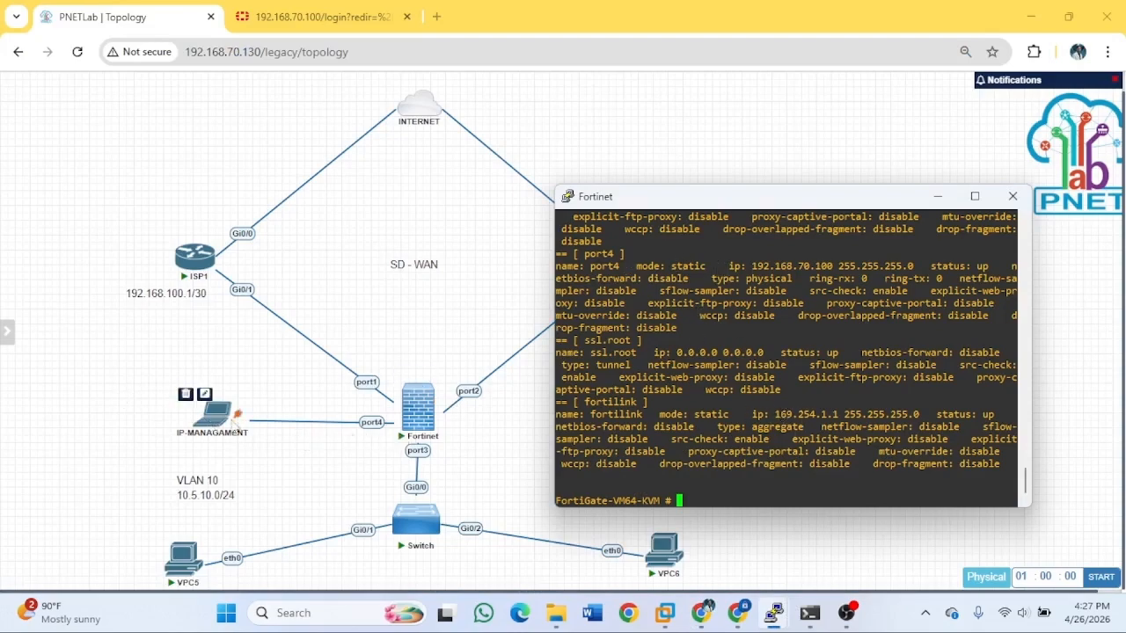
# Put the console away and log in to the FortiGate web GUI with the admin account.
pyautogui.click(932, 200)
pyautogui.click(317, 17)
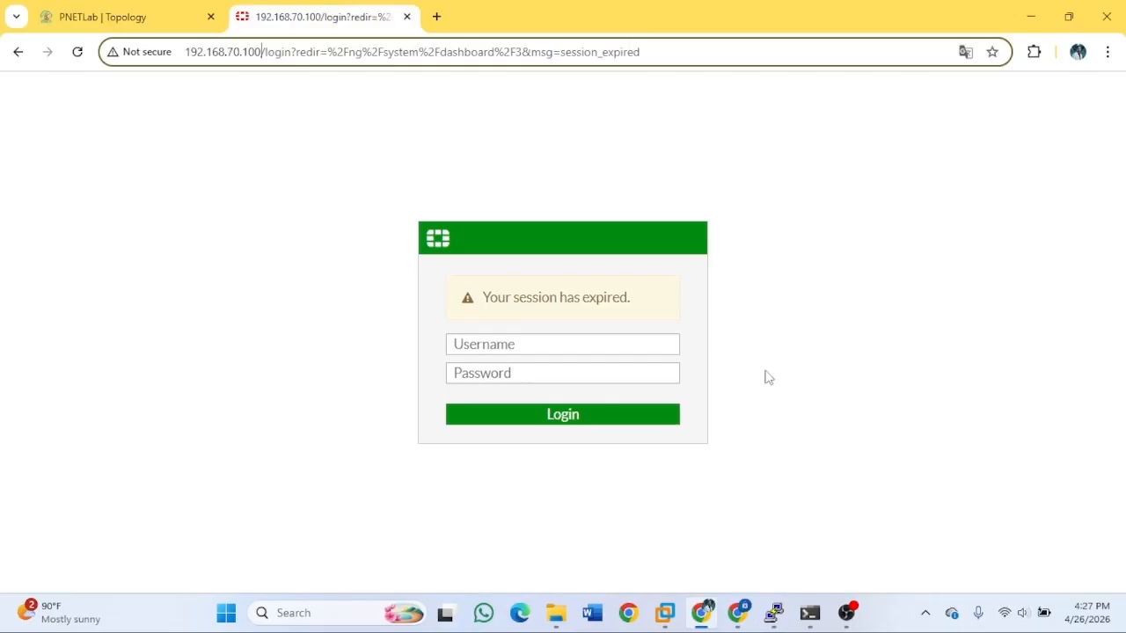
pyautogui.click(541, 345)
pyautogui.write('admin')
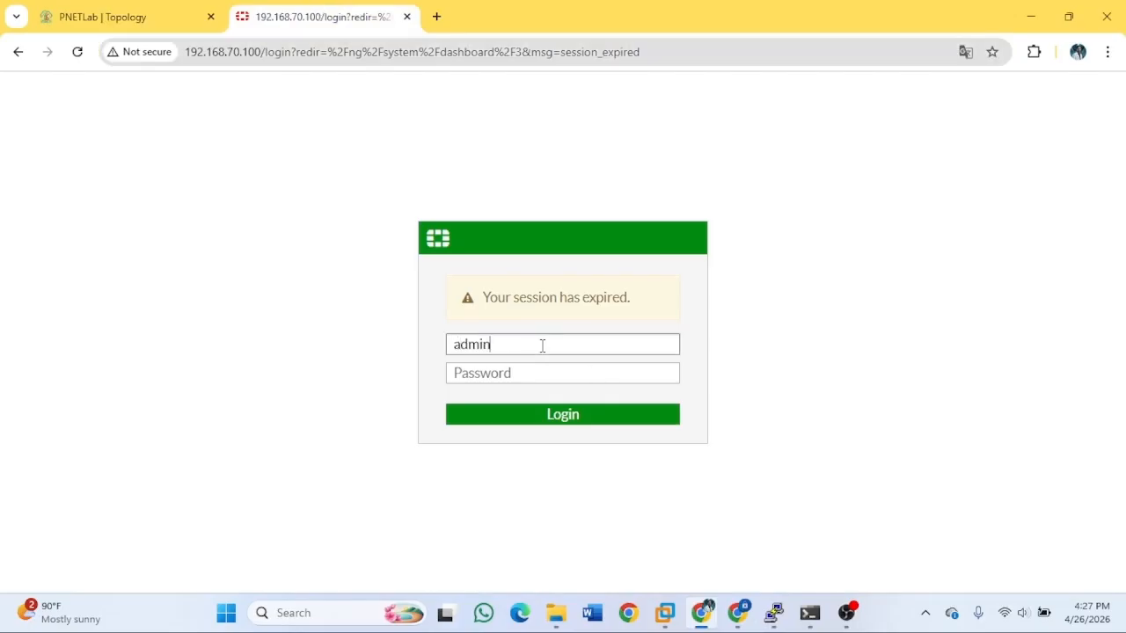
pyautogui.press('Return')
pyautogui.write('admin')
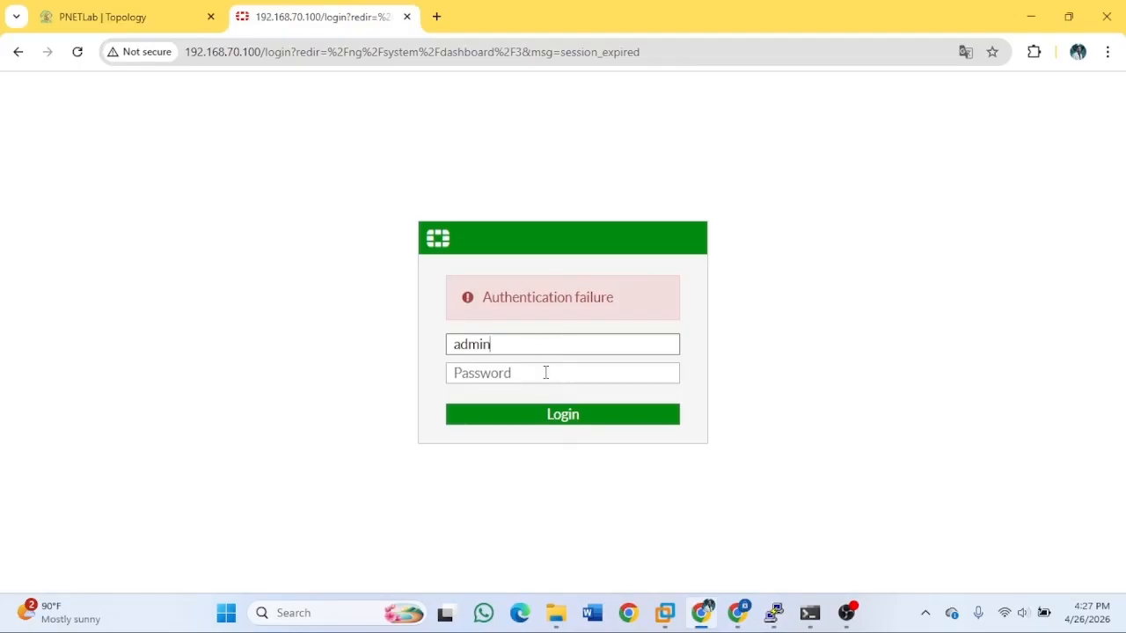
pyautogui.click(542, 372)
pyautogui.write('admin')
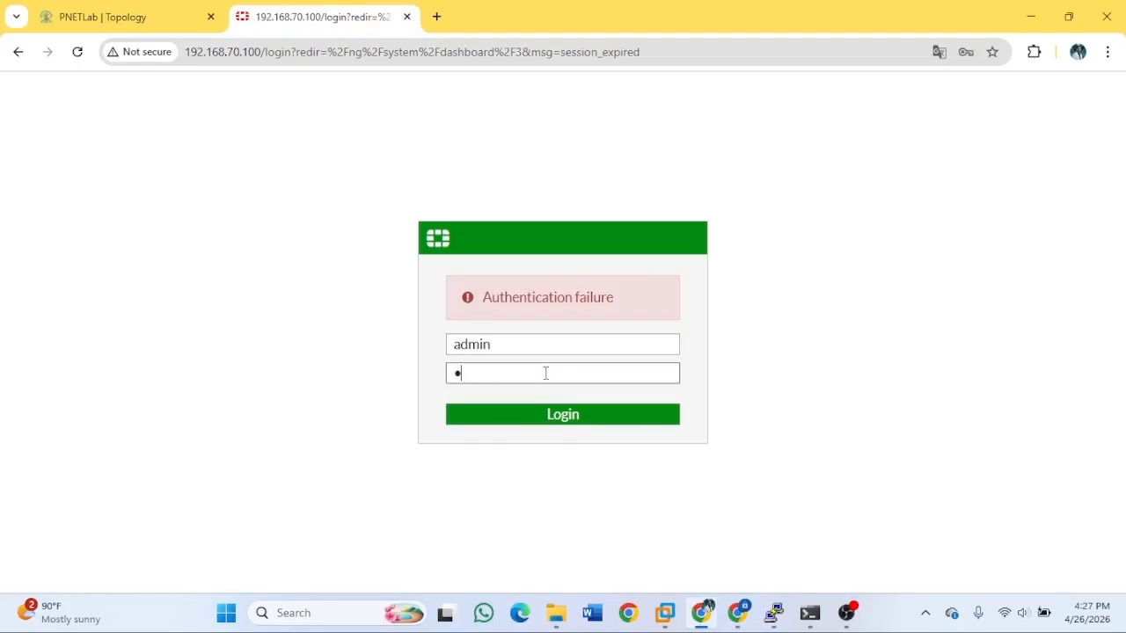
pyautogui.press('Return')
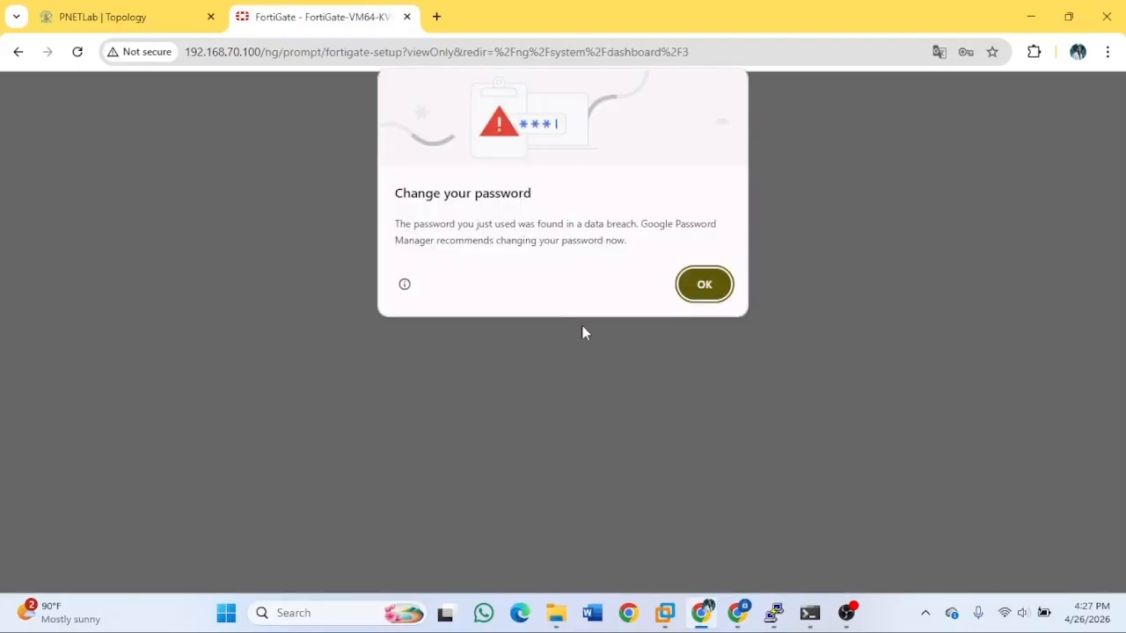
# Dismiss the password warning and FortiOS 6.4.6 notice, then show Dashboard > Status.
pyautogui.click(704, 286)
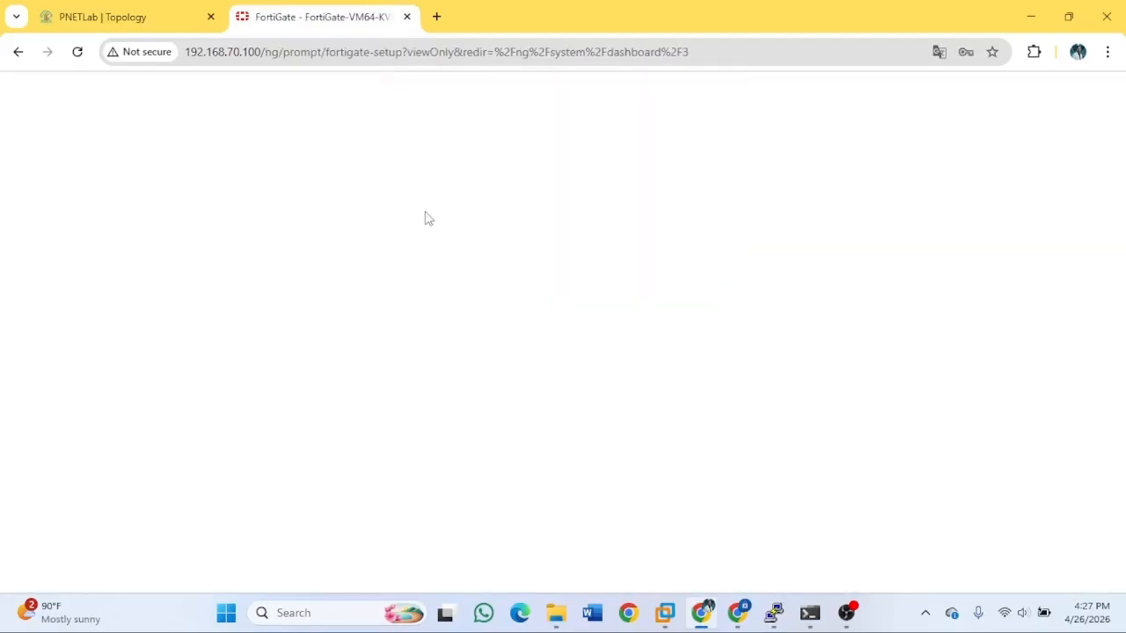
pyautogui.click(662, 424)
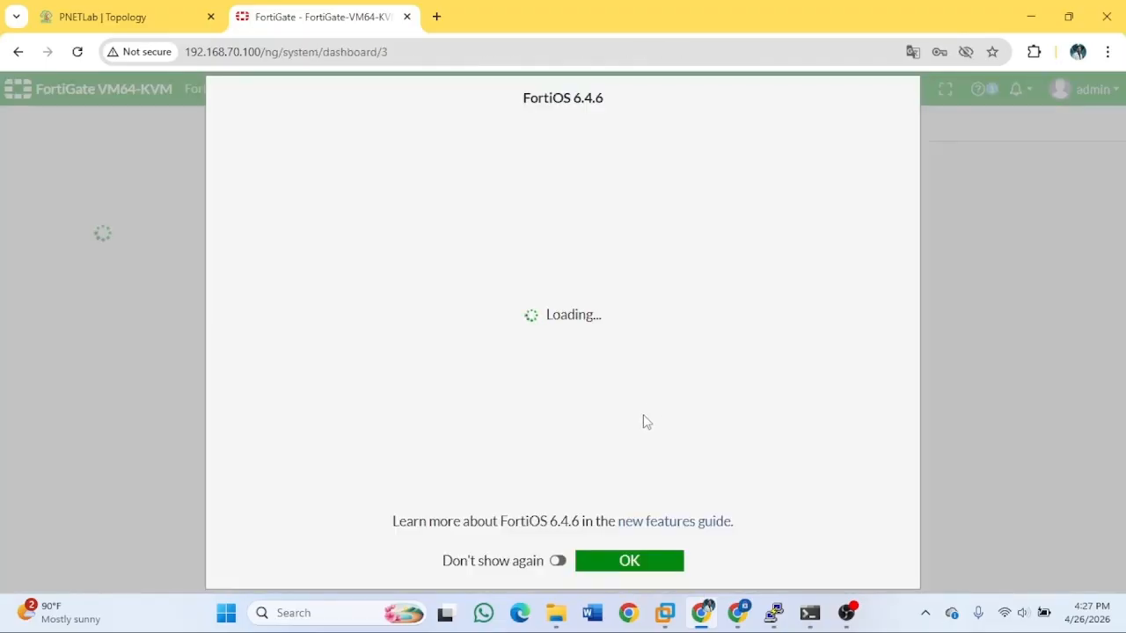
pyautogui.click(630, 563)
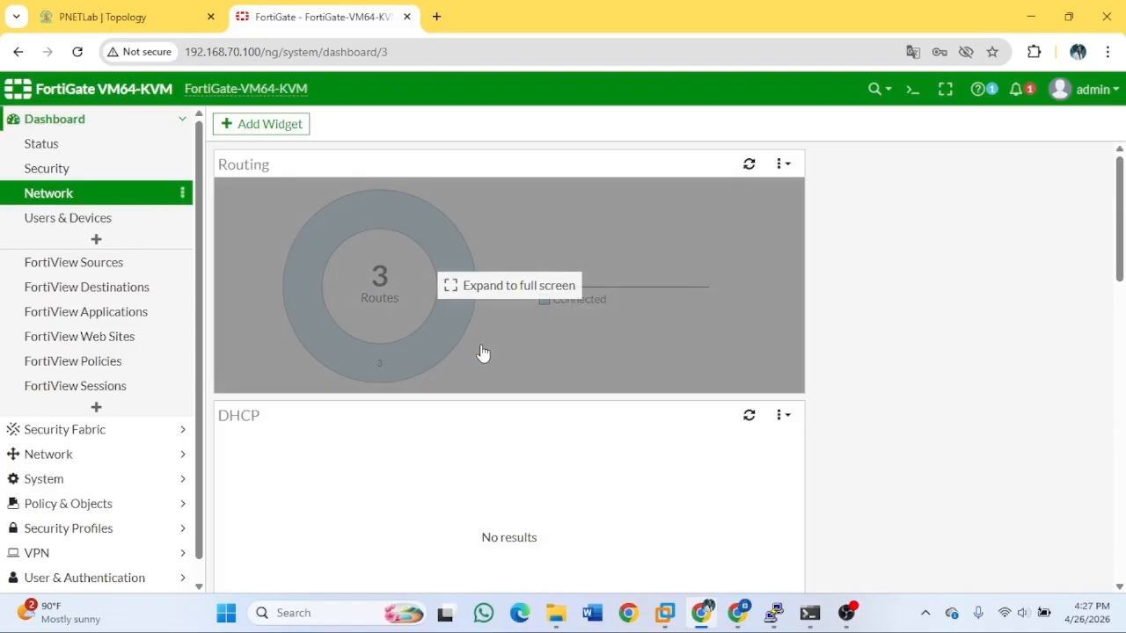
pyautogui.click(62, 145)
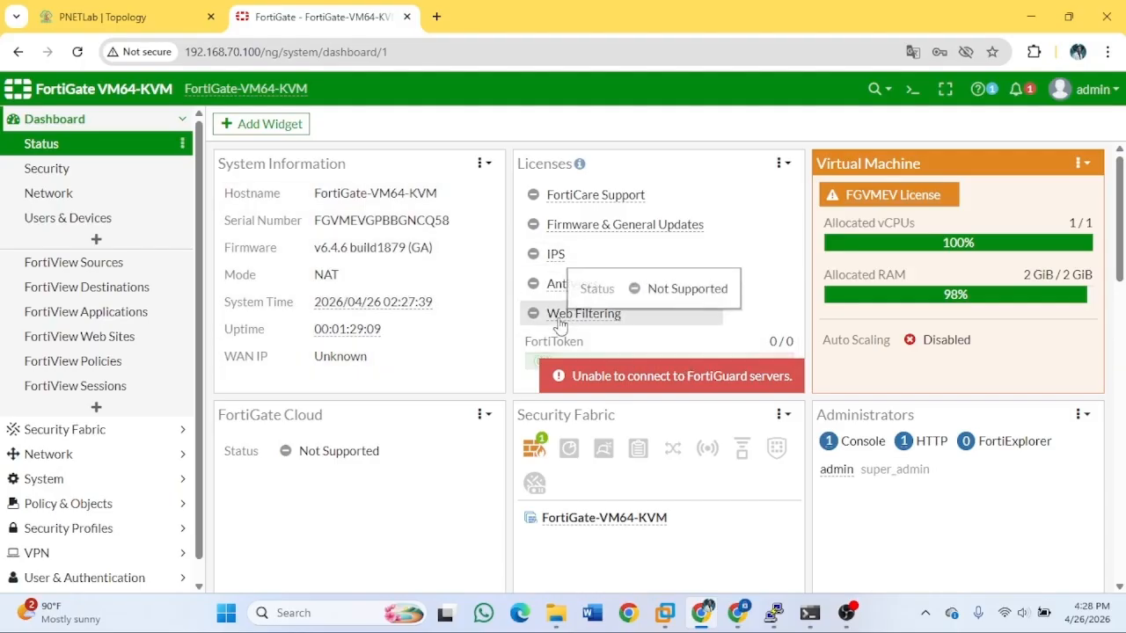
# Check the PNETLab topology, then open Network > Interfaces listing port1–port4 and fortilink.
pyautogui.click(103, 15)
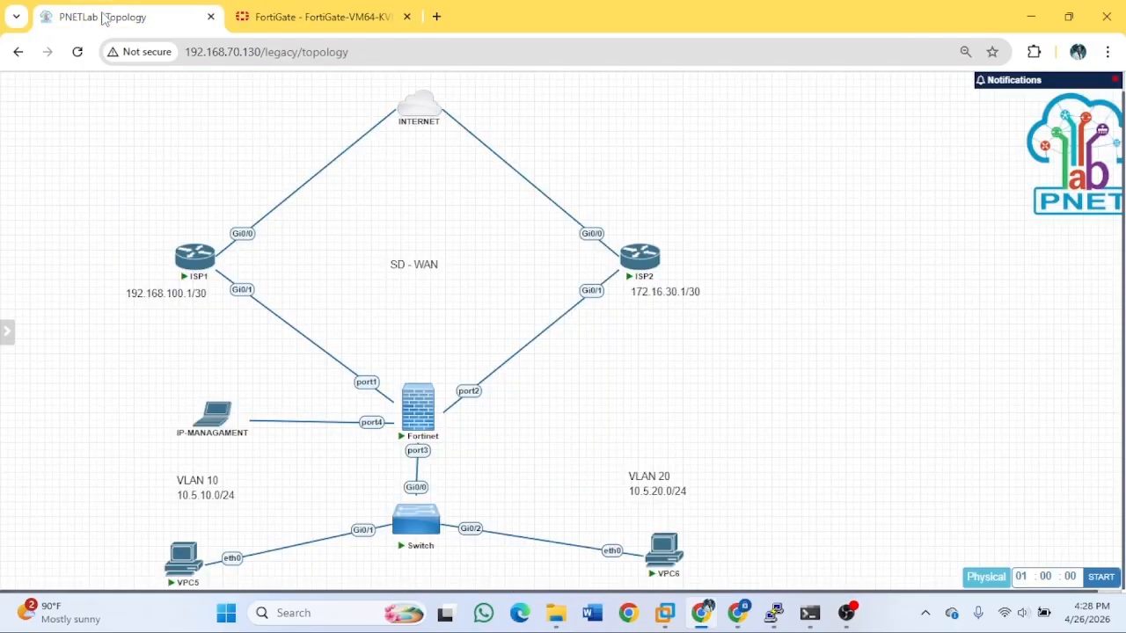
pyautogui.moveTo(630, 274)
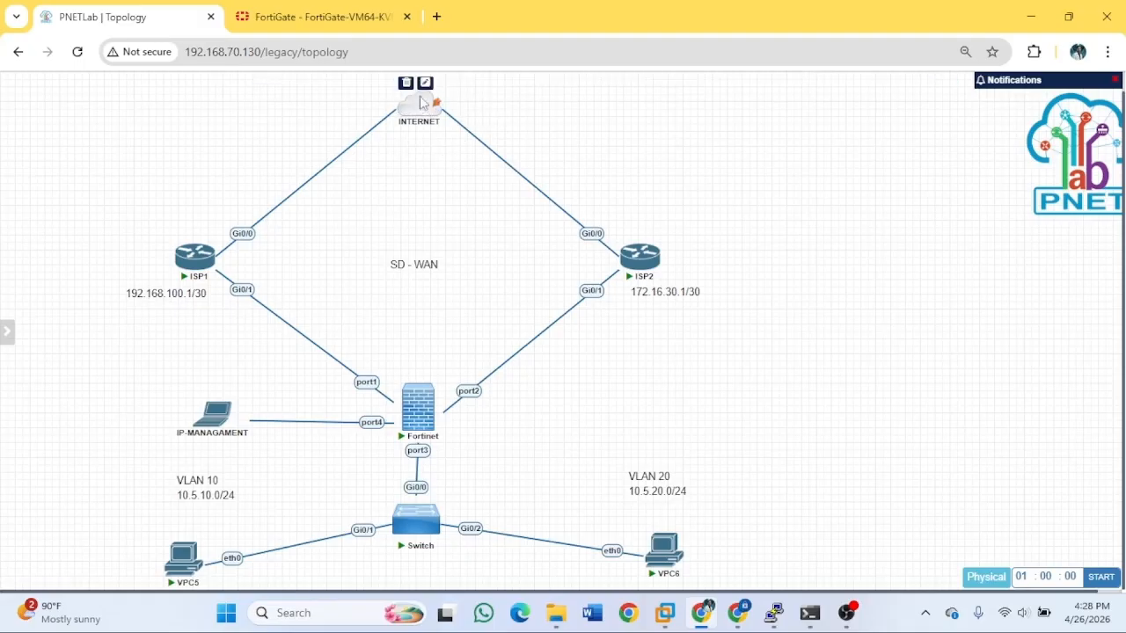
pyautogui.click(326, 17)
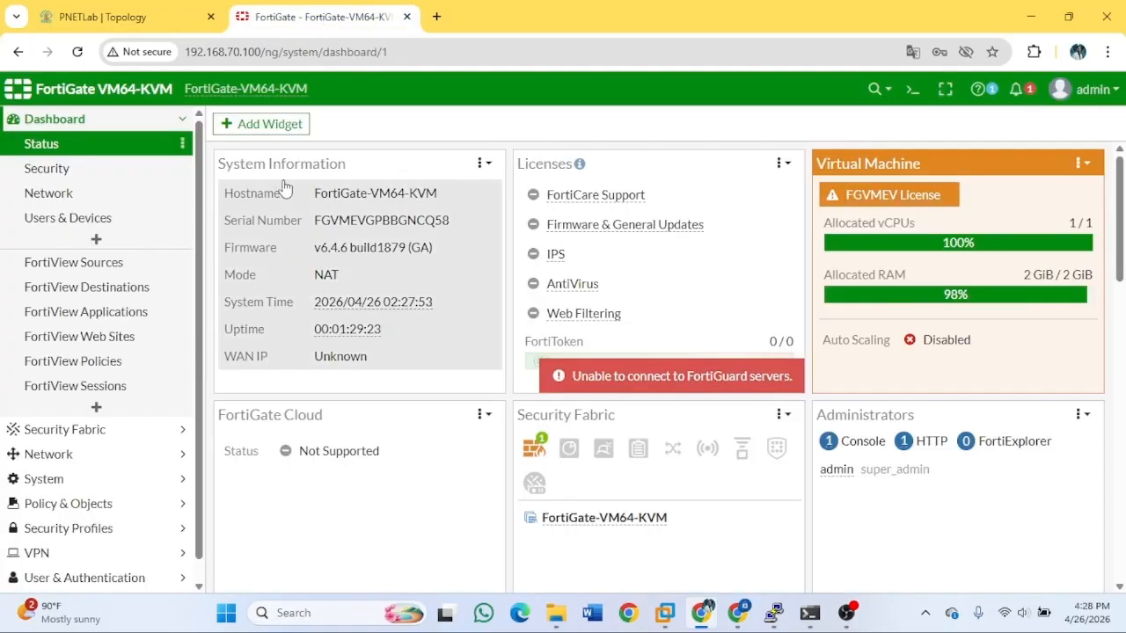
pyautogui.click(51, 192)
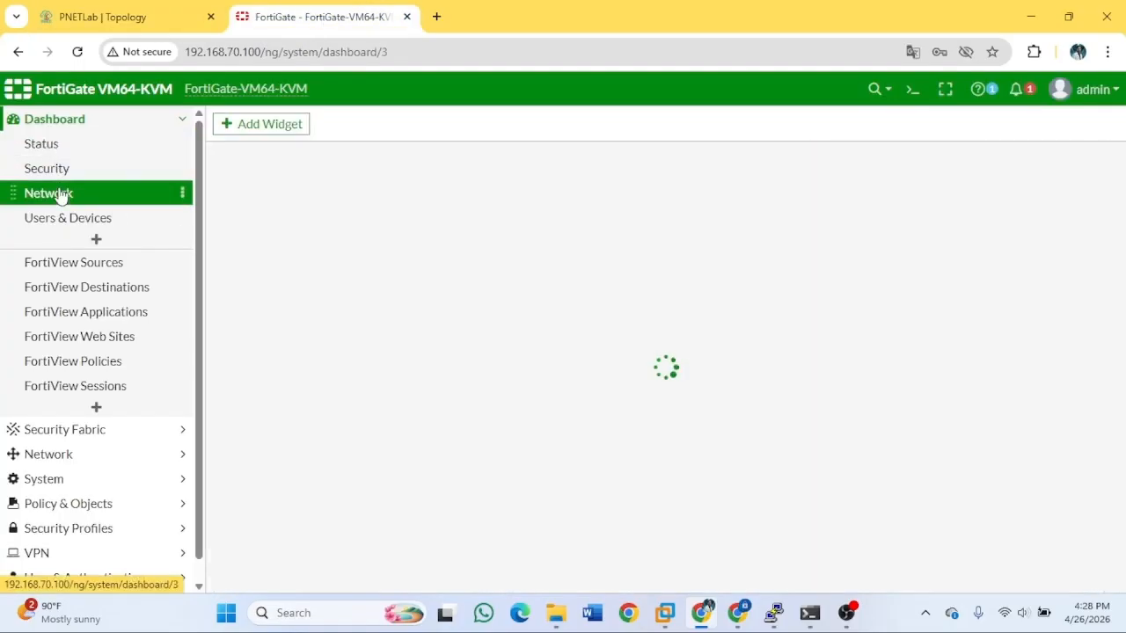
pyautogui.click(82, 464)
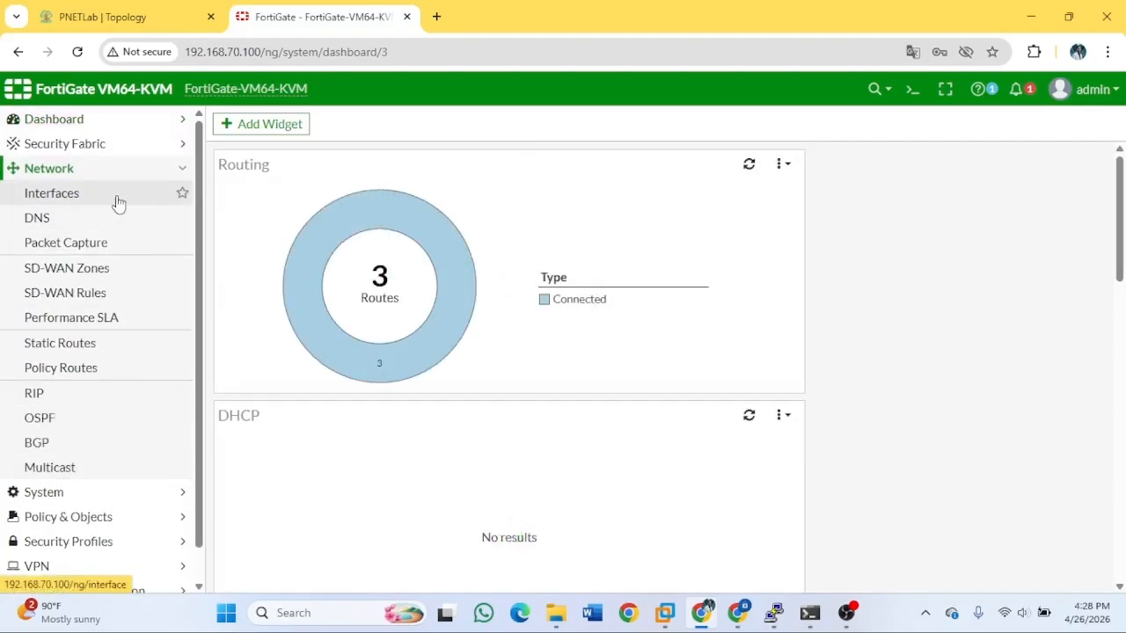
pyautogui.click(107, 202)
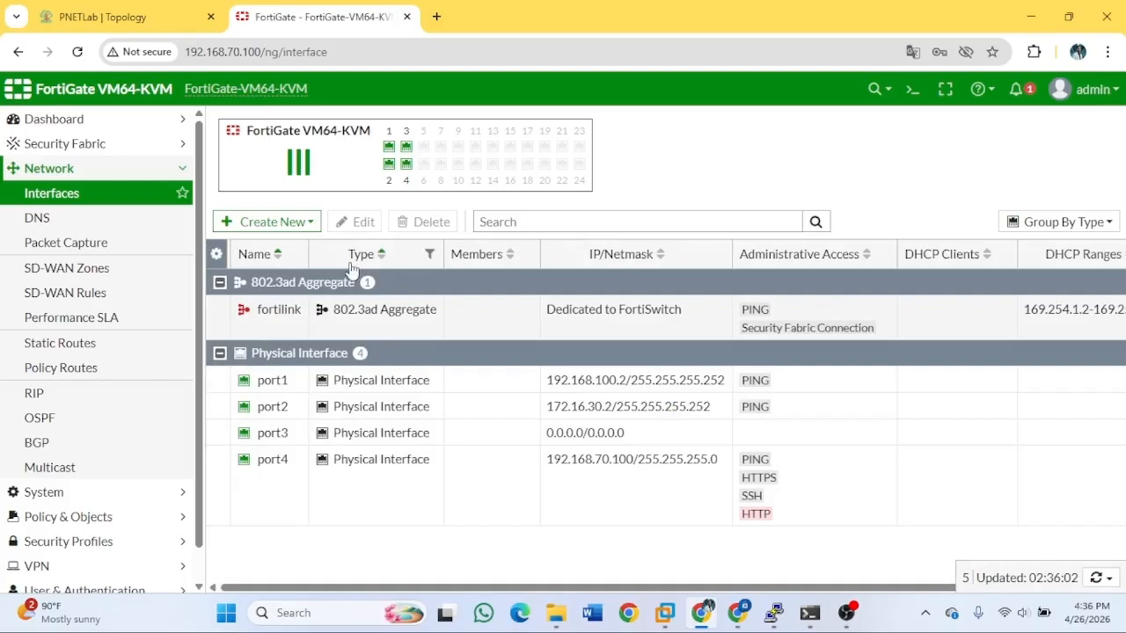
pyautogui.click(299, 223)
# Create a new interface named vlan10 with alias vlan10.
pyautogui.click(264, 244)
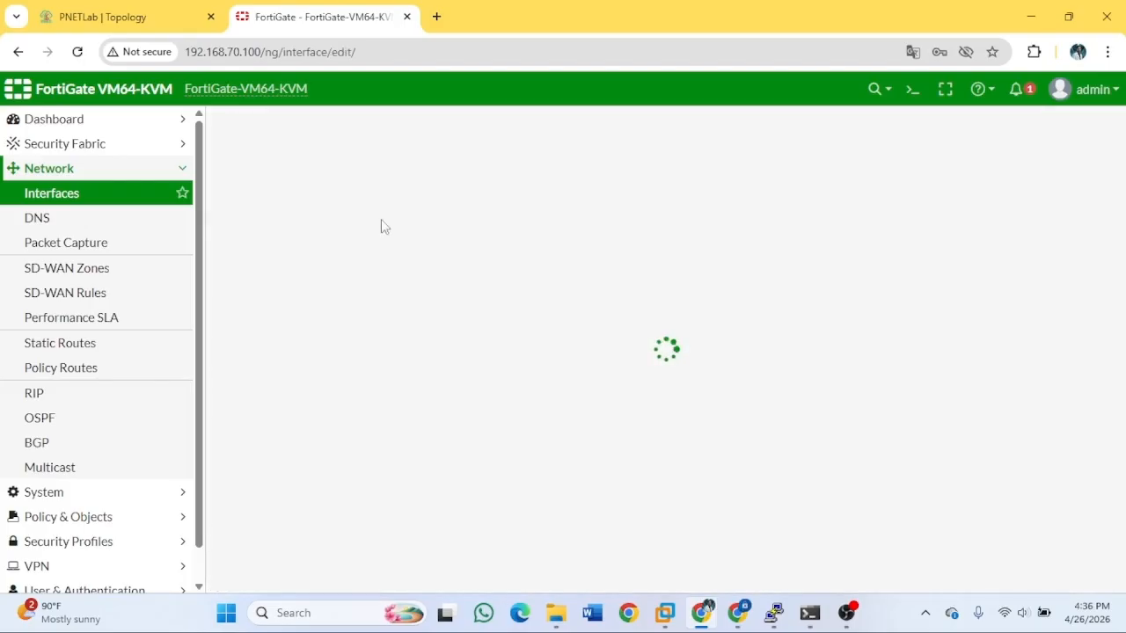
pyautogui.click(423, 158)
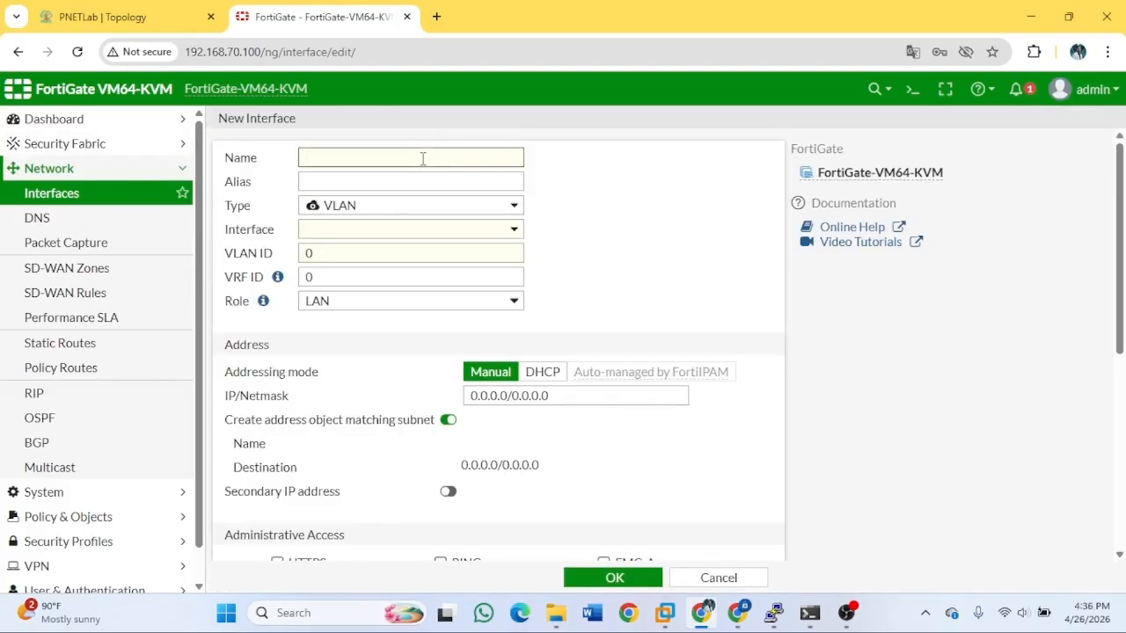
pyautogui.write('vln')
pyautogui.press('BackSpace')
pyautogui.write('a')
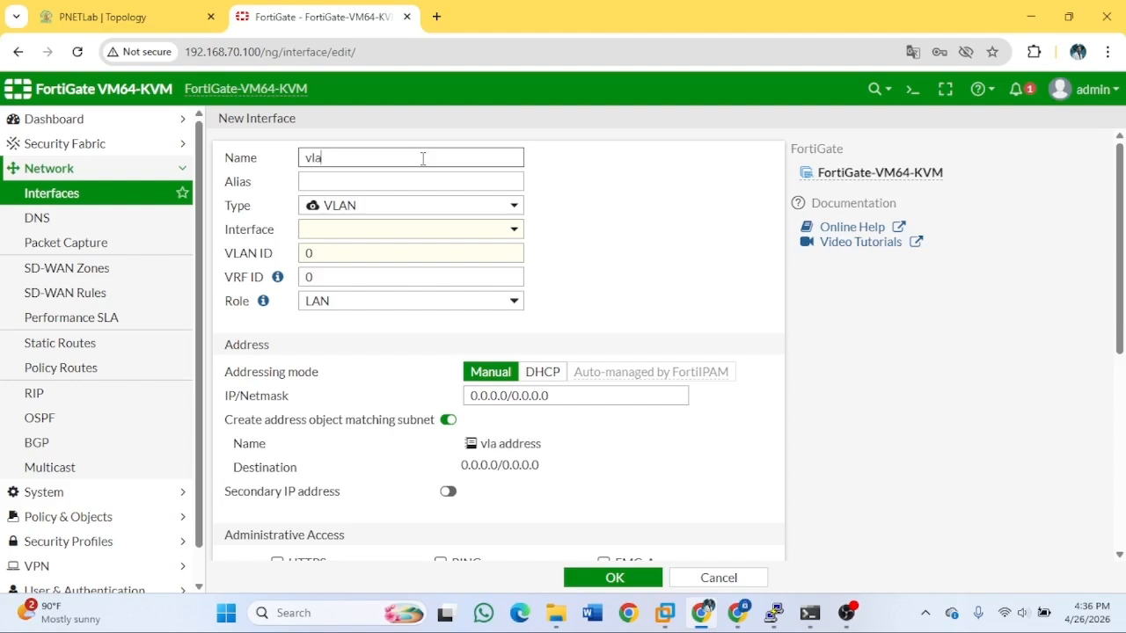
pyautogui.write('n10')
pyautogui.click(384, 188)
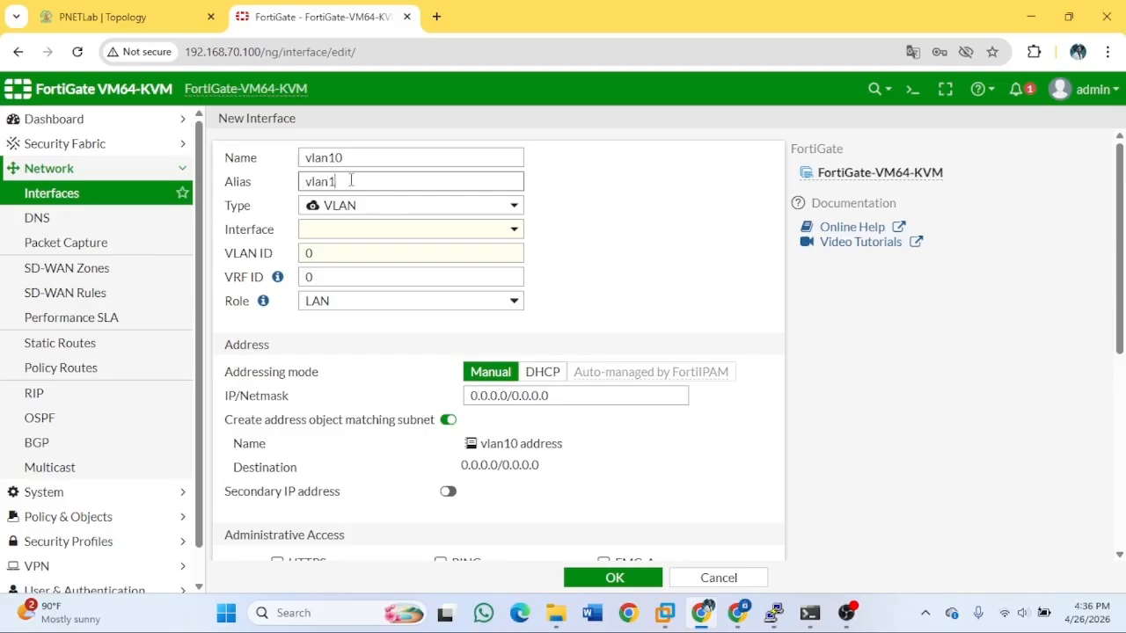
# Set vlan10's parent interface to port3, VLAN ID 10, and role LAN.
pyautogui.click(370, 230)
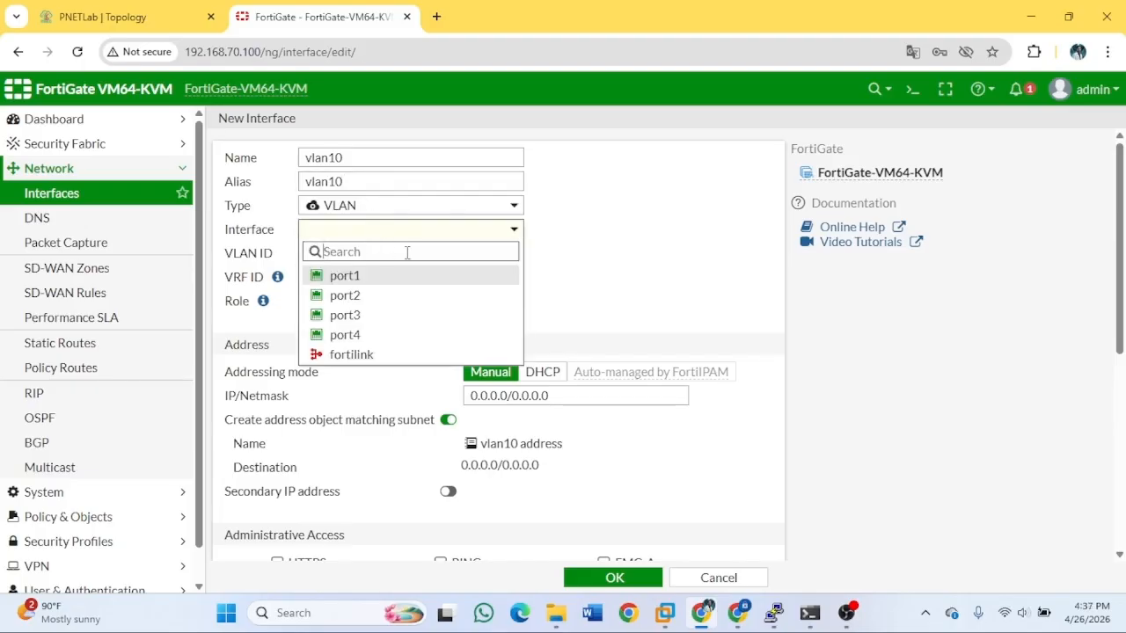
pyautogui.click(350, 316)
pyautogui.click(351, 255)
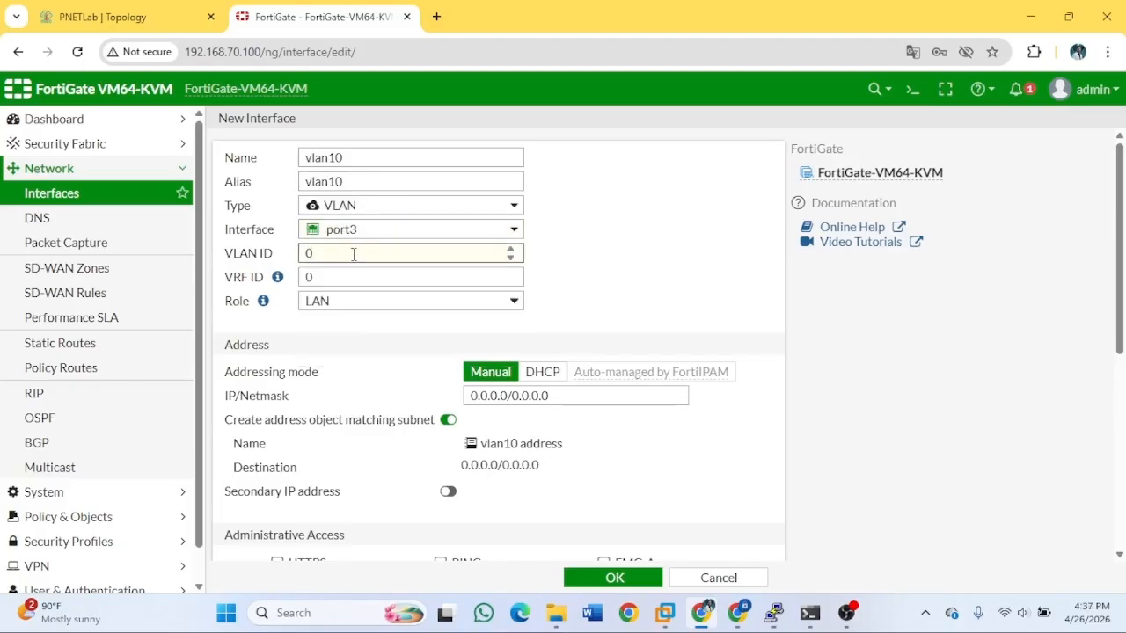
pyautogui.press('BackSpace')
pyautogui.write('1')
pyautogui.click(396, 304)
pyautogui.click(384, 319)
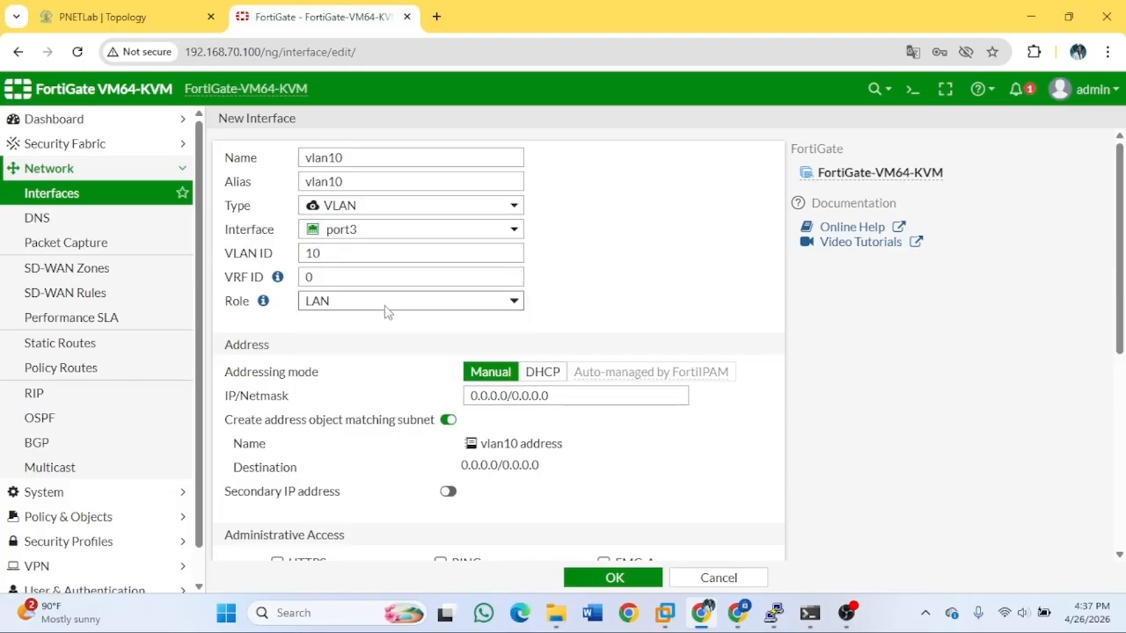
# Clear the IP/Netmask field and look up VLAN 10's 10.5.10.0/24 subnet in the topology.
pyautogui.click(568, 396)
pyautogui.hotkey('ctrl', 'a')
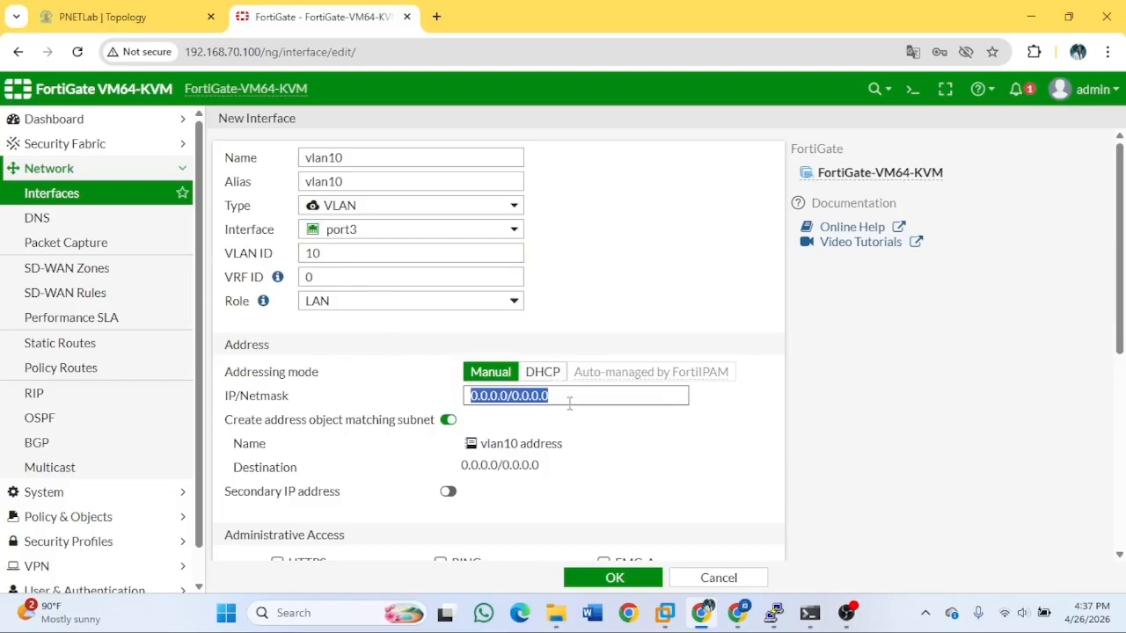
pyautogui.press('BackSpace')
pyautogui.hotkey('ctrl', '1')
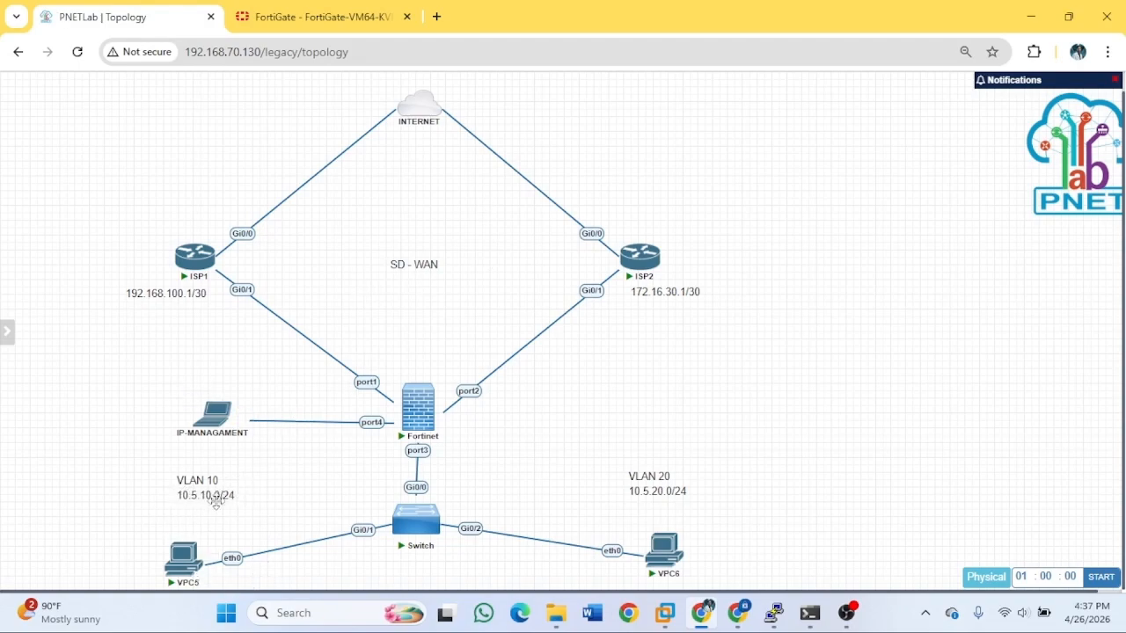
# Give vlan10 IP 10.5.10.1/255.255.255.0 with PING access and save it.
pyautogui.click(306, 8)
pyautogui.write('1')
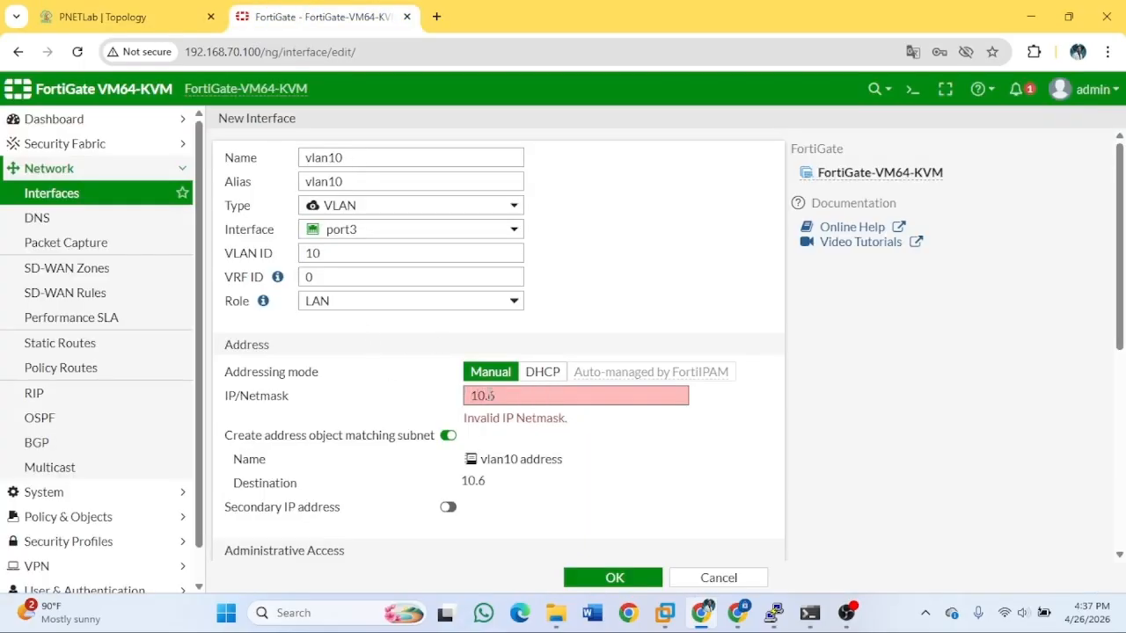
pyautogui.write('0.5.10.1/255')
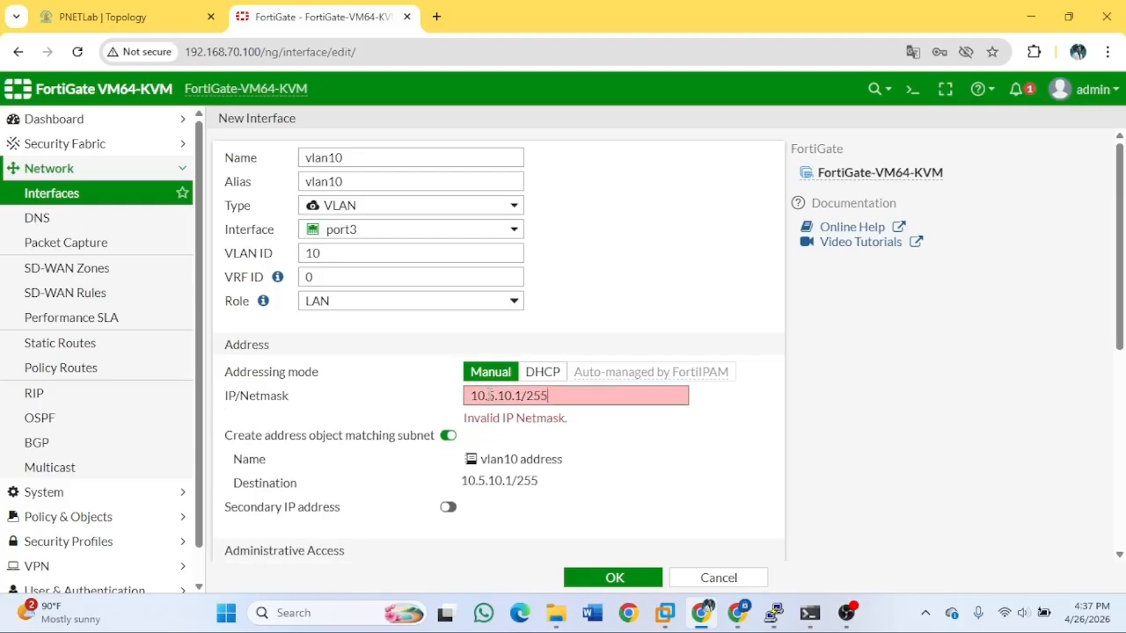
pyautogui.write('.255.255.0')
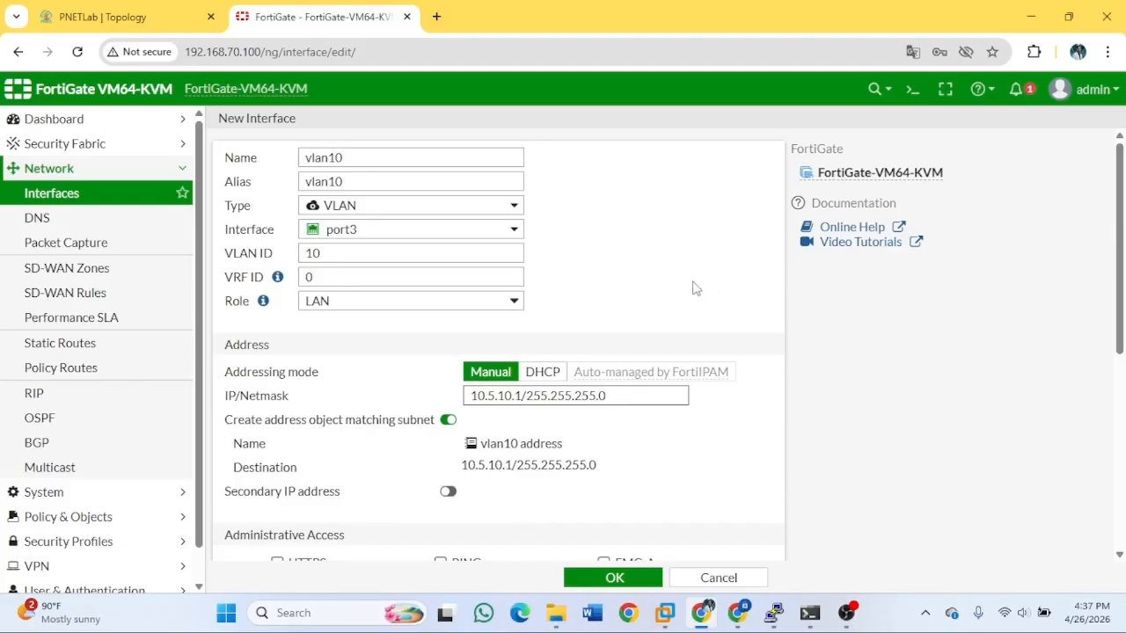
pyautogui.scroll(-3, 620, 318)
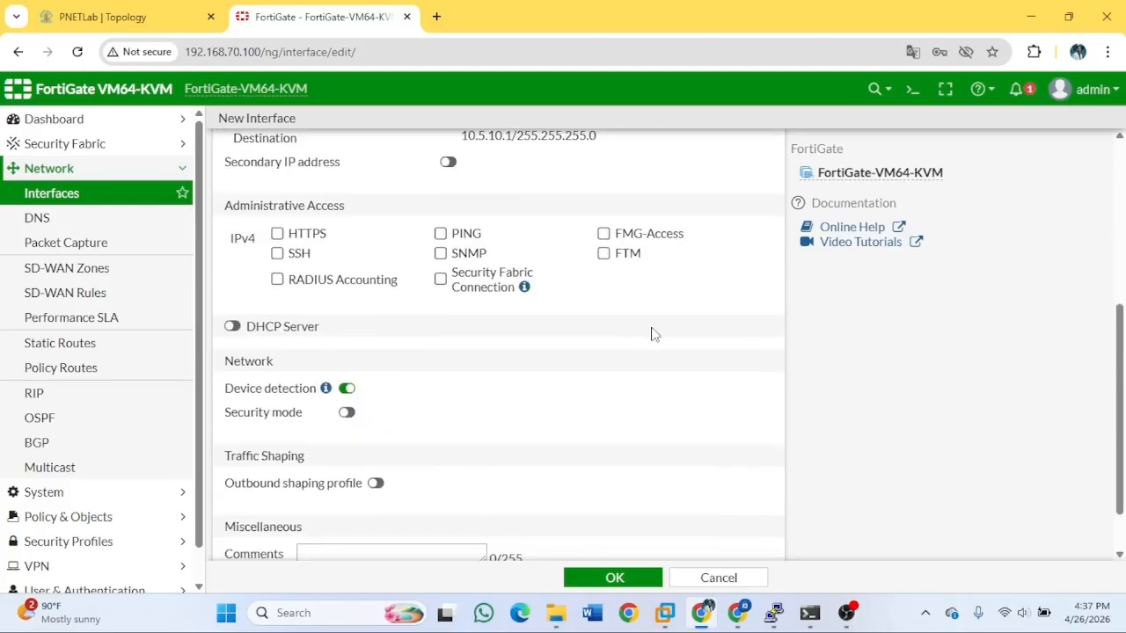
pyautogui.click(441, 234)
pyautogui.scroll(-2, 548, 410)
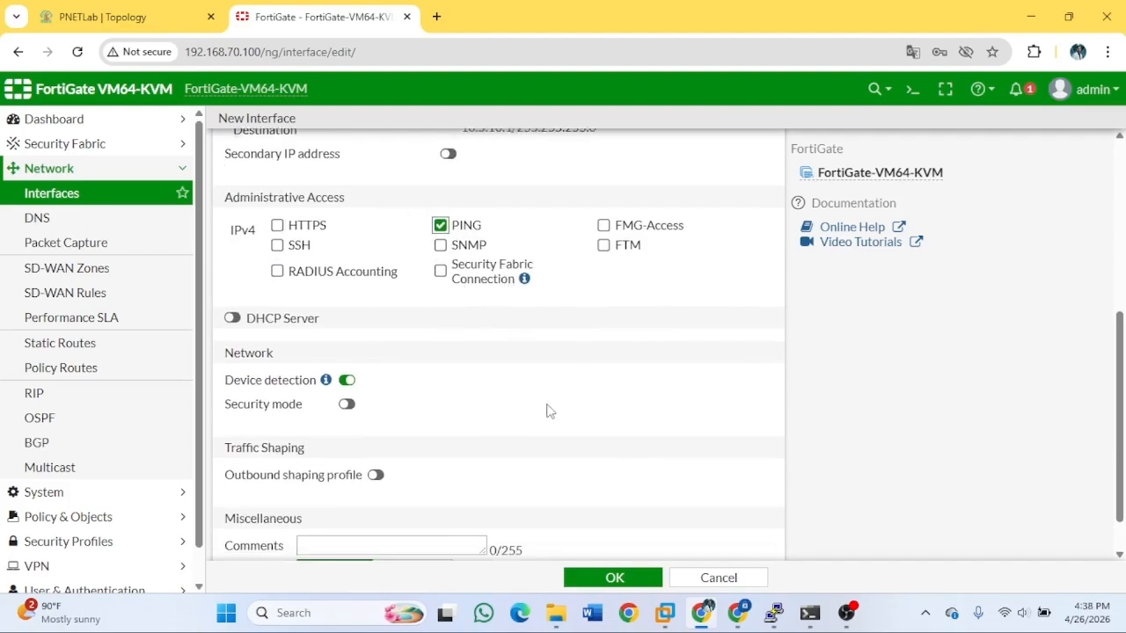
pyautogui.scroll(5, 548, 385)
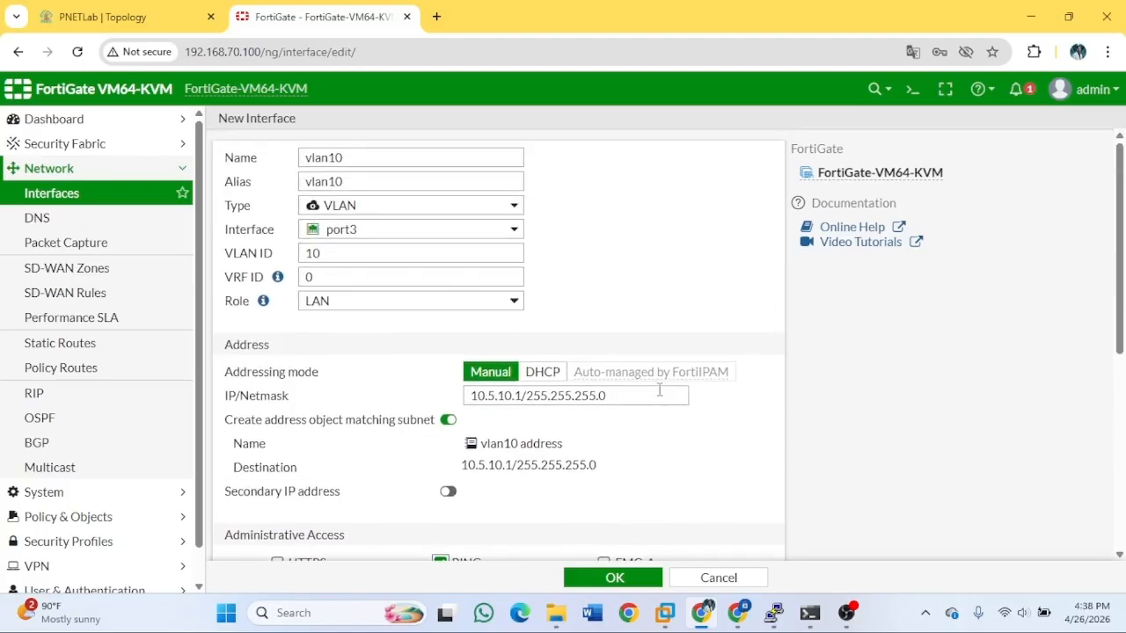
pyautogui.click(643, 574)
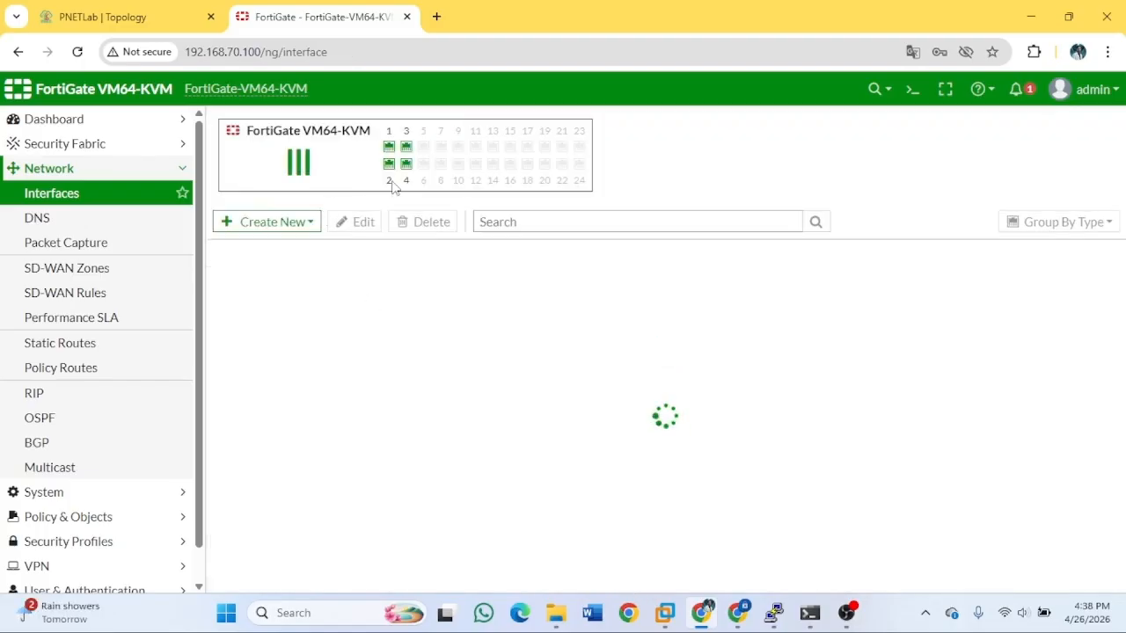
pyautogui.click(300, 224)
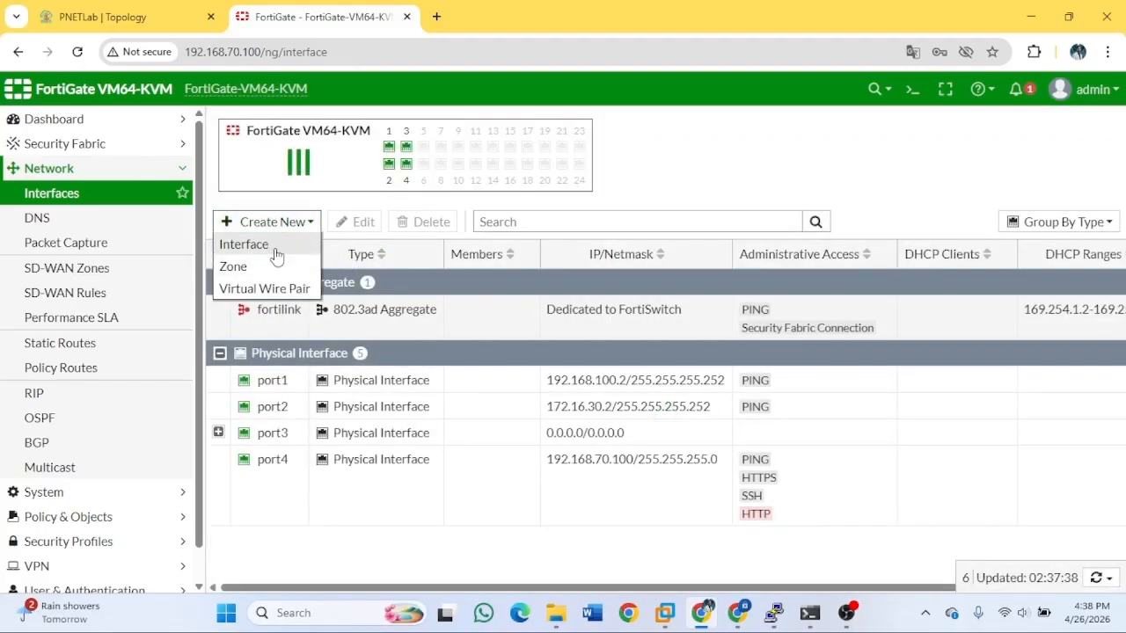
pyautogui.click(271, 247)
# Name the new interface vlan20 on parent port3 with VLAN ID 20.
pyautogui.click(383, 157)
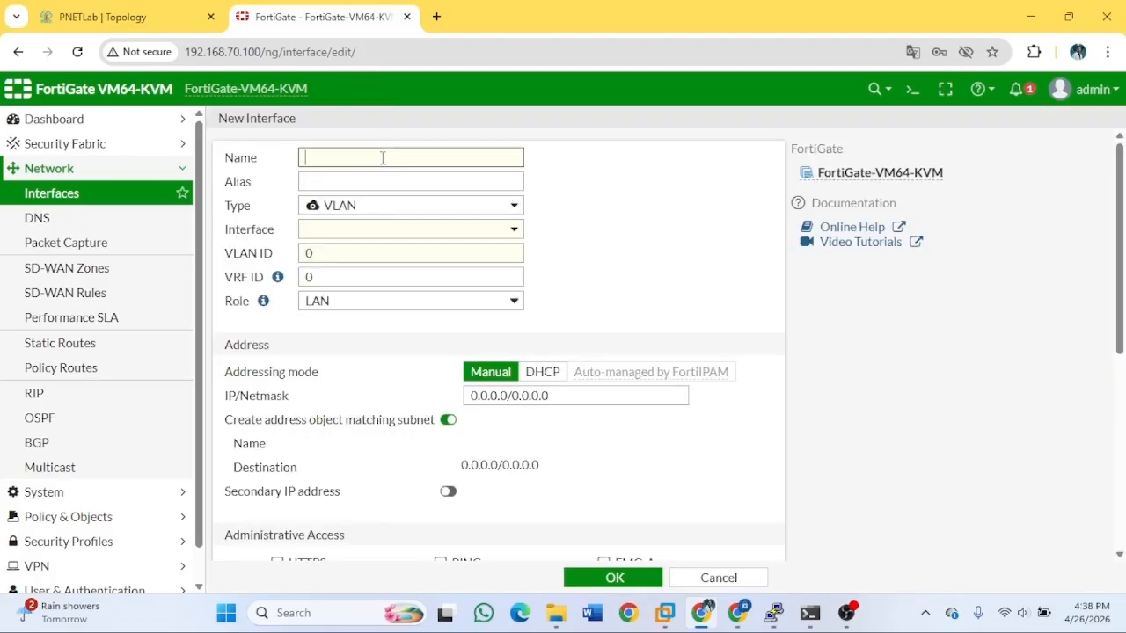
pyautogui.write('vlan')
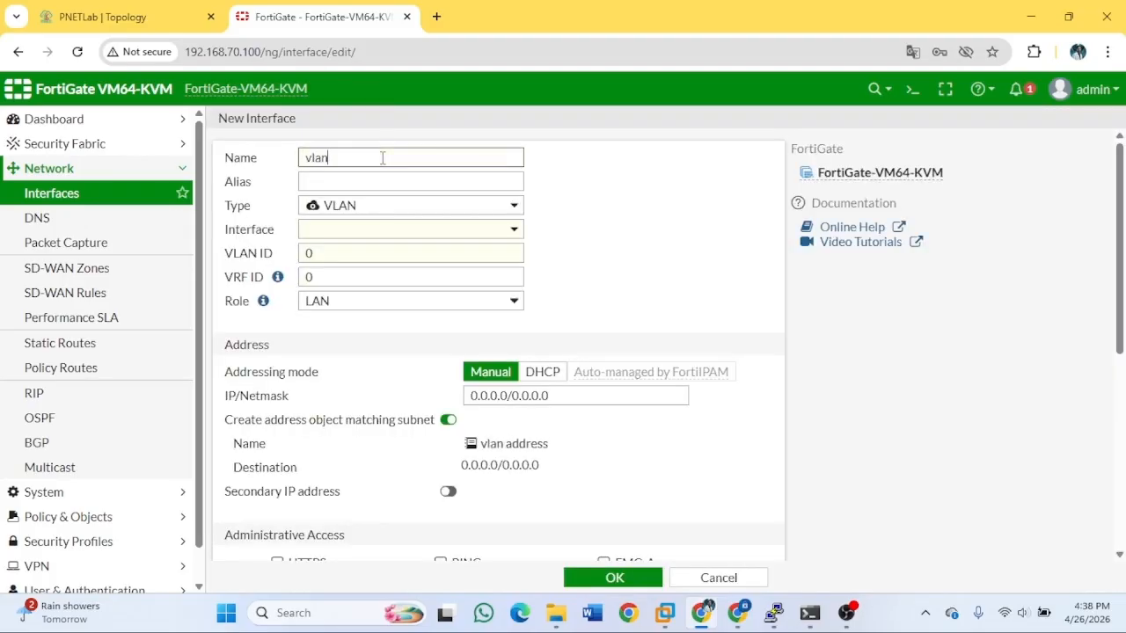
pyautogui.write('20')
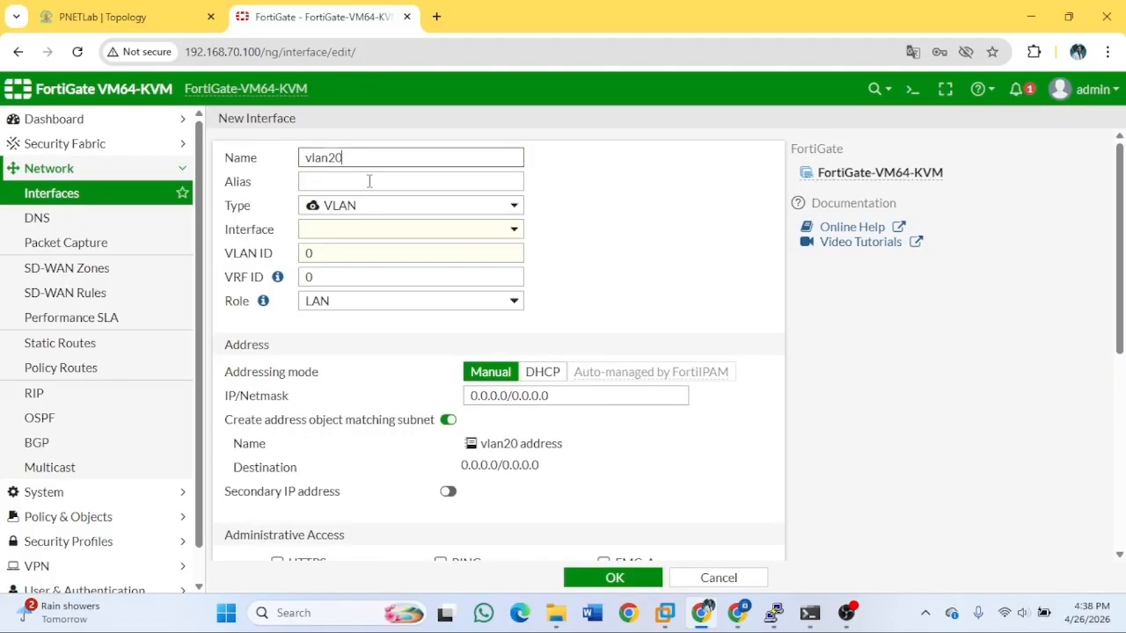
pyautogui.click(370, 181)
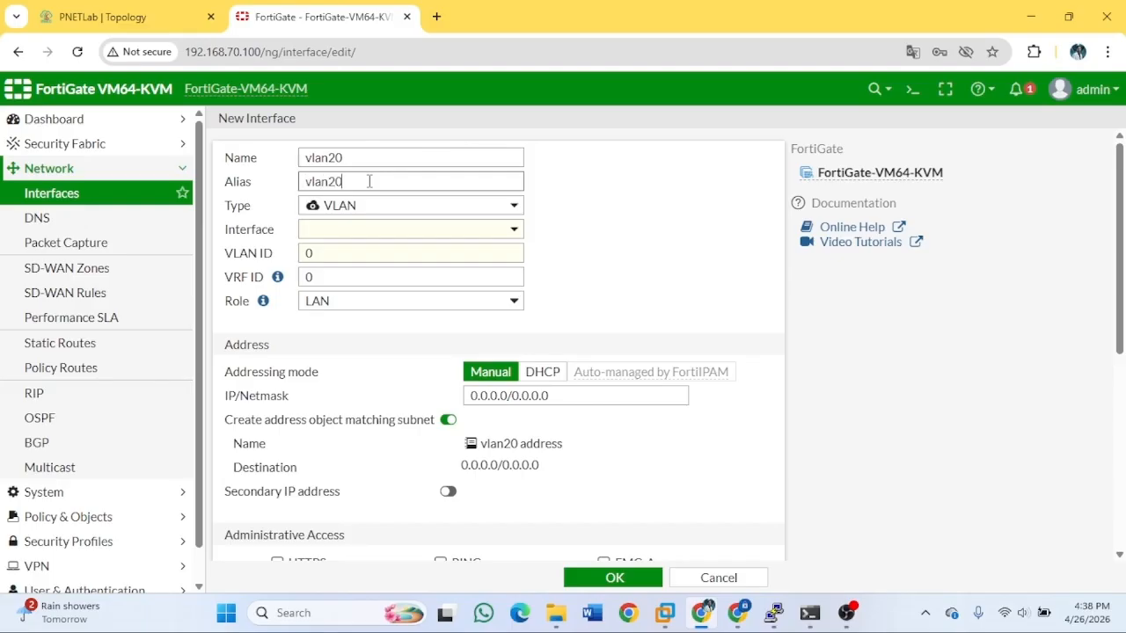
pyautogui.click(344, 231)
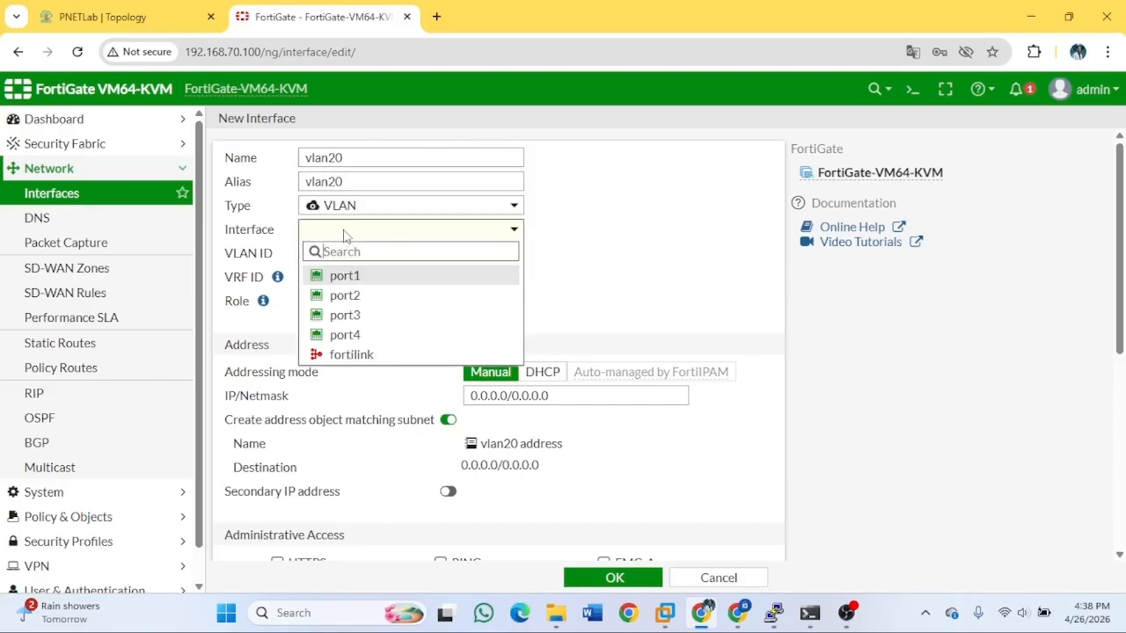
pyautogui.click(373, 321)
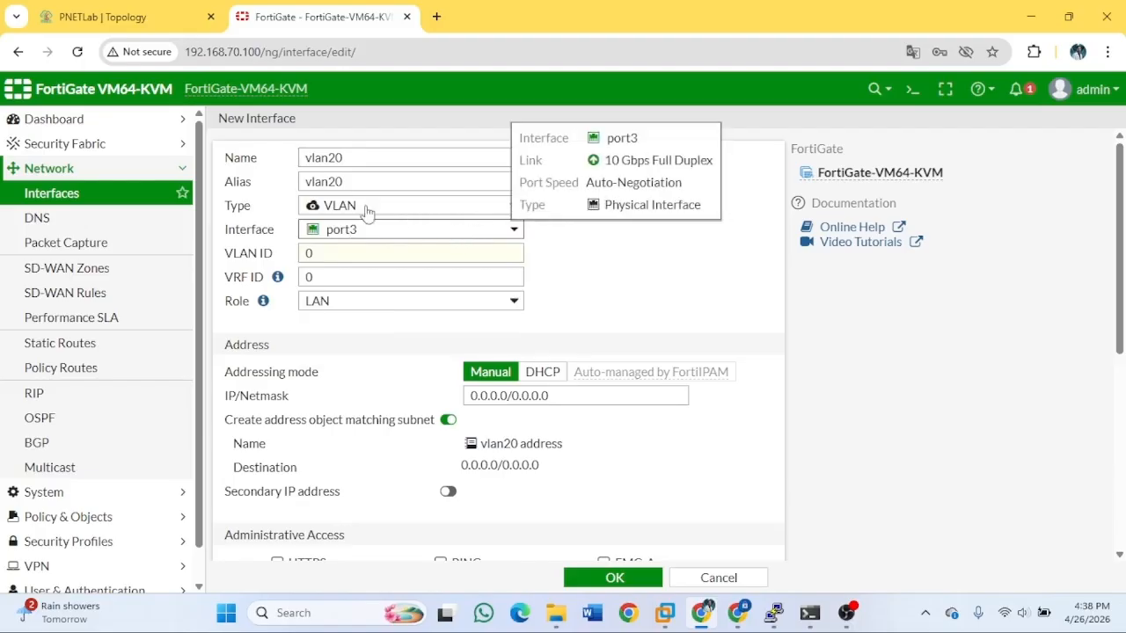
pyautogui.click(410, 256)
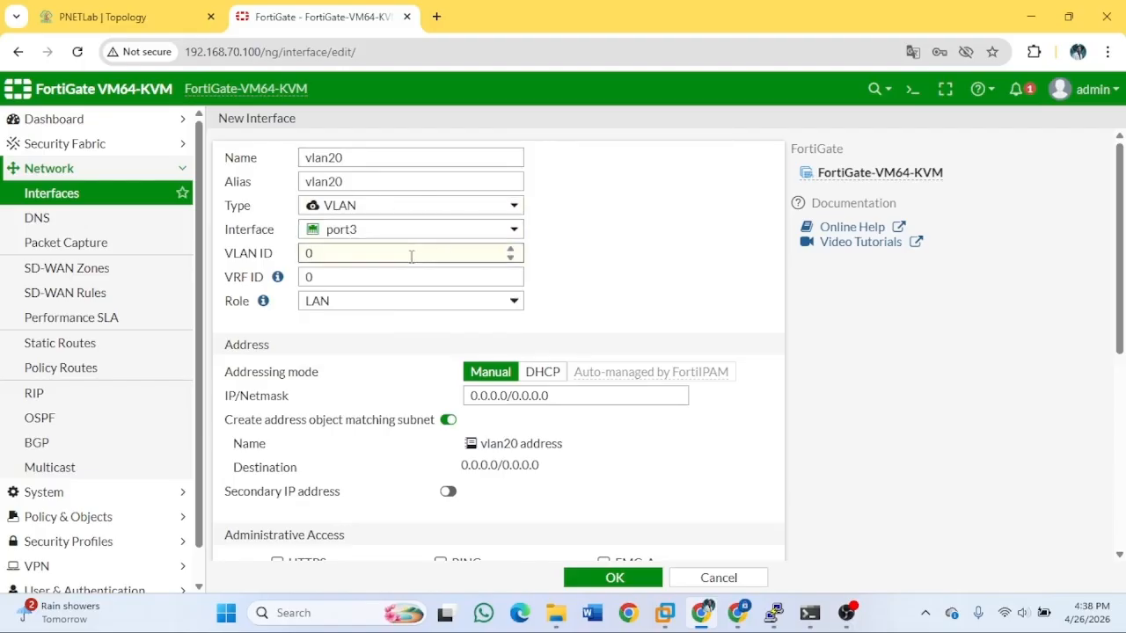
pyautogui.press('BackSpace')
pyautogui.write('20')
# Give vlan20 the address 10.5.20.1/255.255.255.0, allow PING, and save it.
pyautogui.scroll(-2, 554, 325)
pyautogui.doubleClick(562, 231)
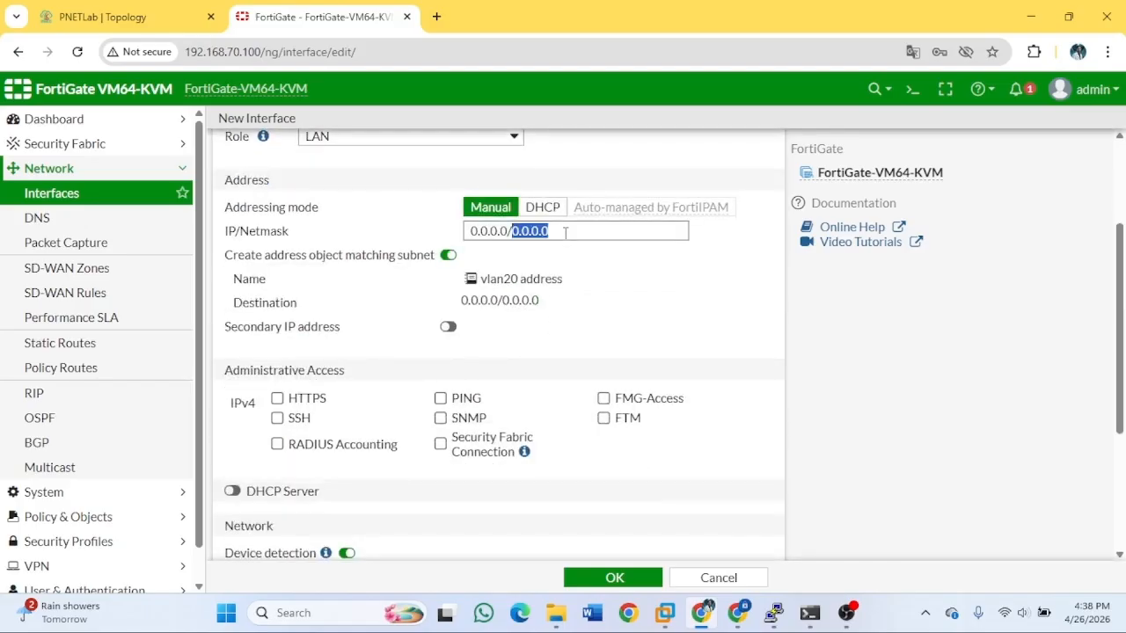
pyautogui.tripleClick(565, 233)
pyautogui.click(61, 15)
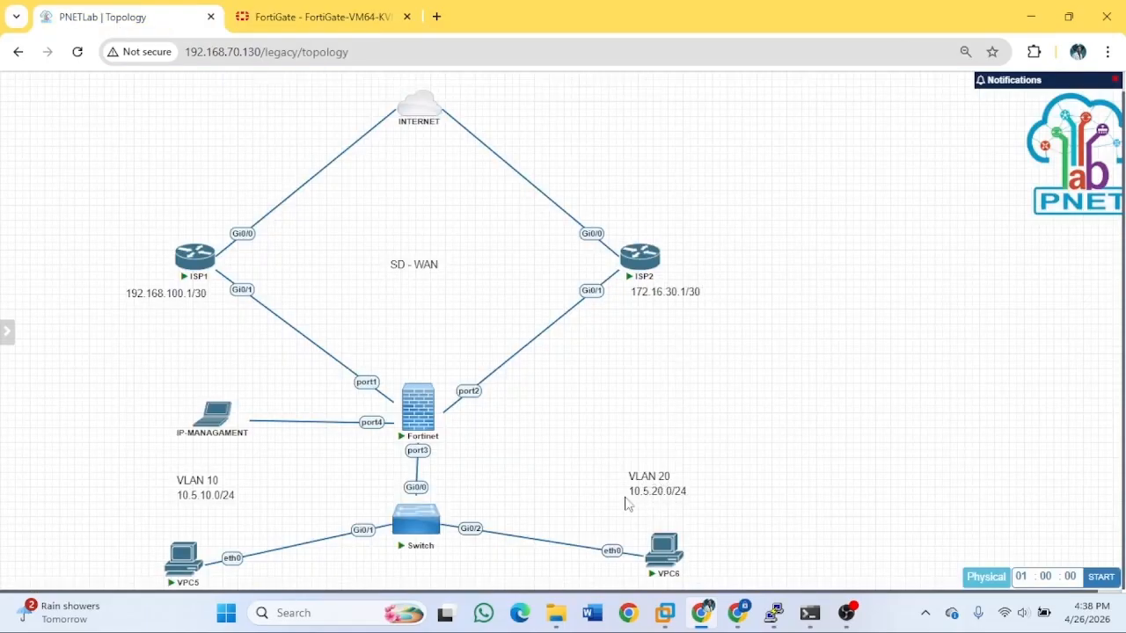
pyautogui.hotkey('ctrl', 'Tab')
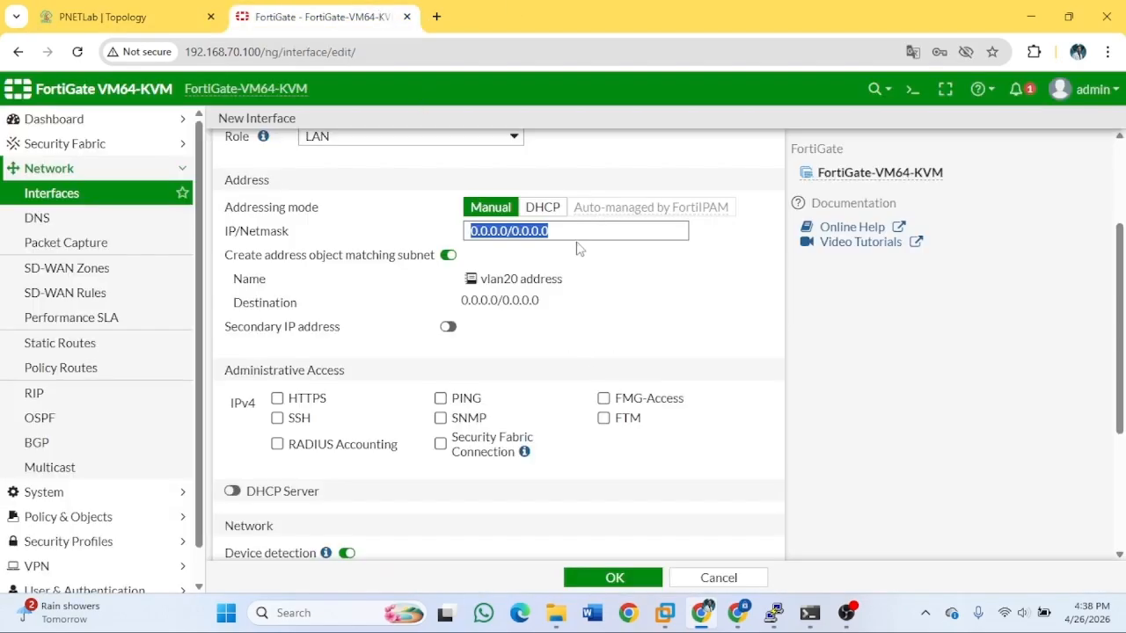
pyautogui.press('BackSpace')
pyautogui.write('10.5.20.1')
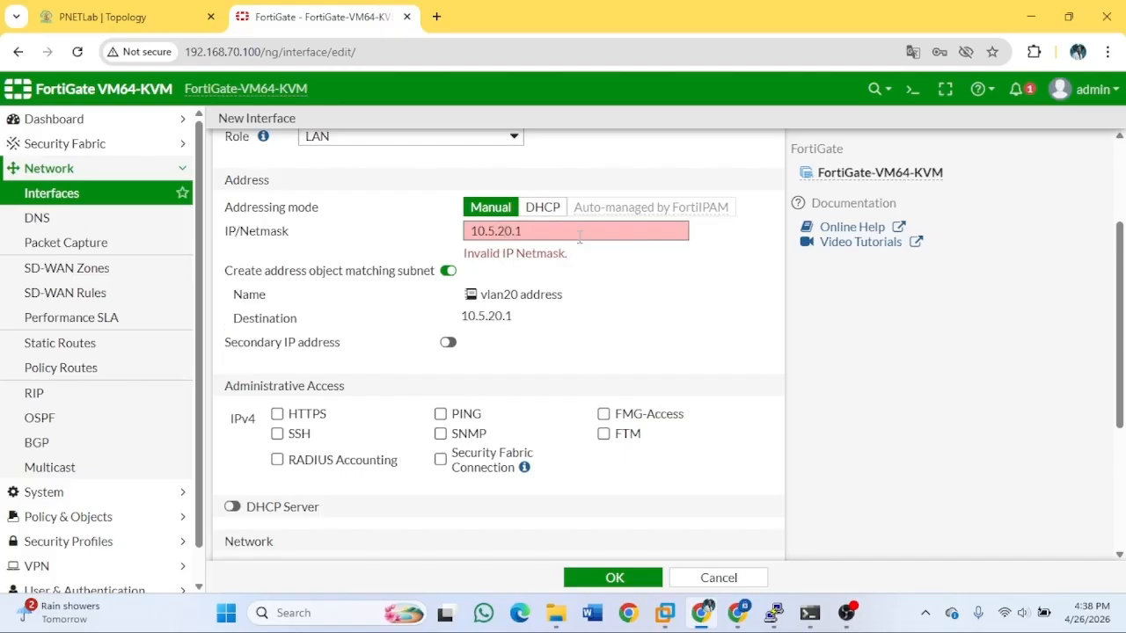
pyautogui.write('/255.255.255.')
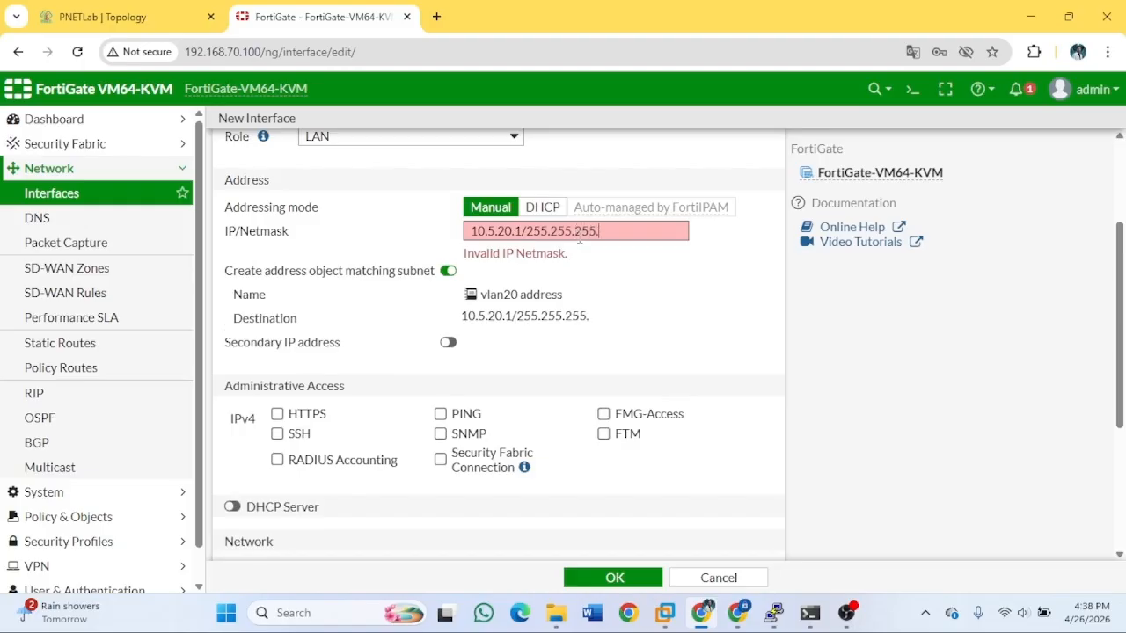
pyautogui.write('0')
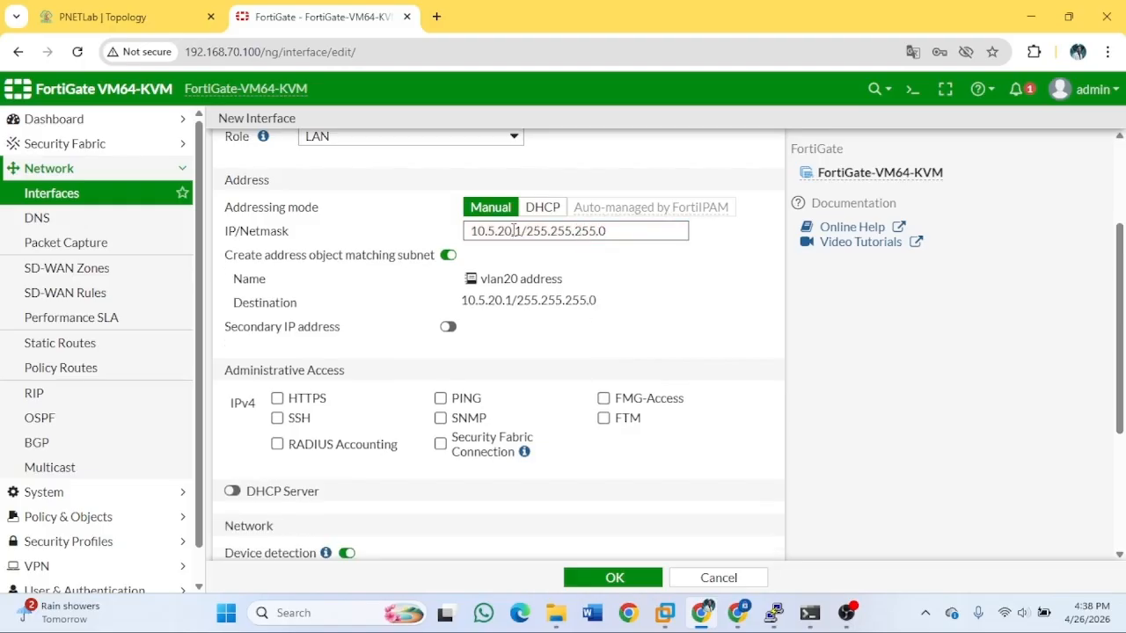
pyautogui.click(440, 399)
pyautogui.scroll(2, 613, 360)
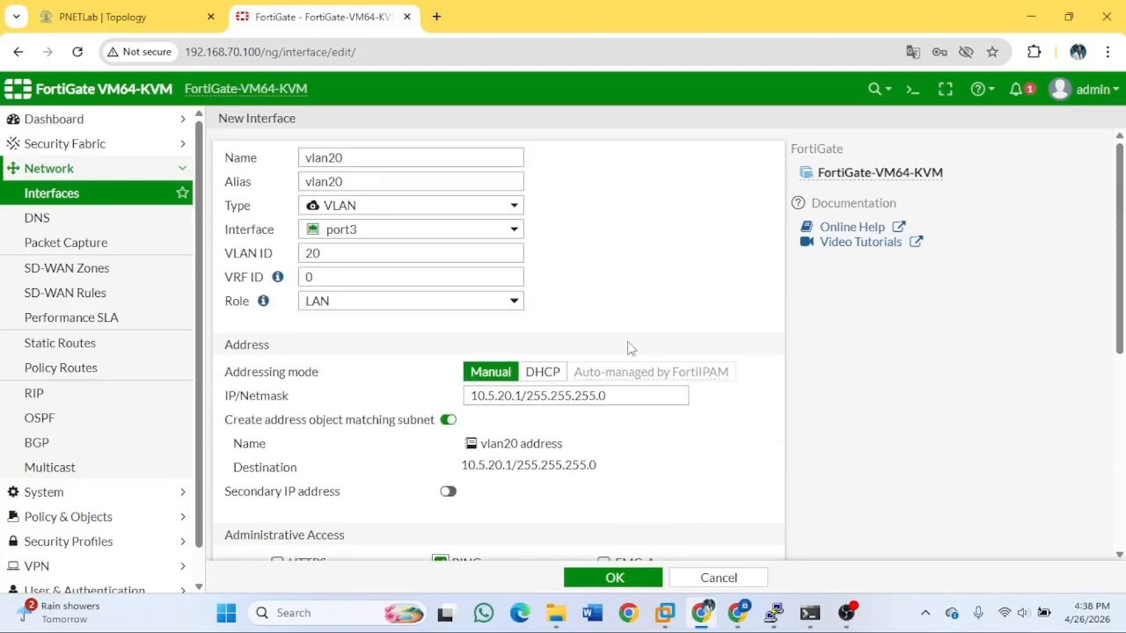
pyautogui.scroll(-3, 693, 377)
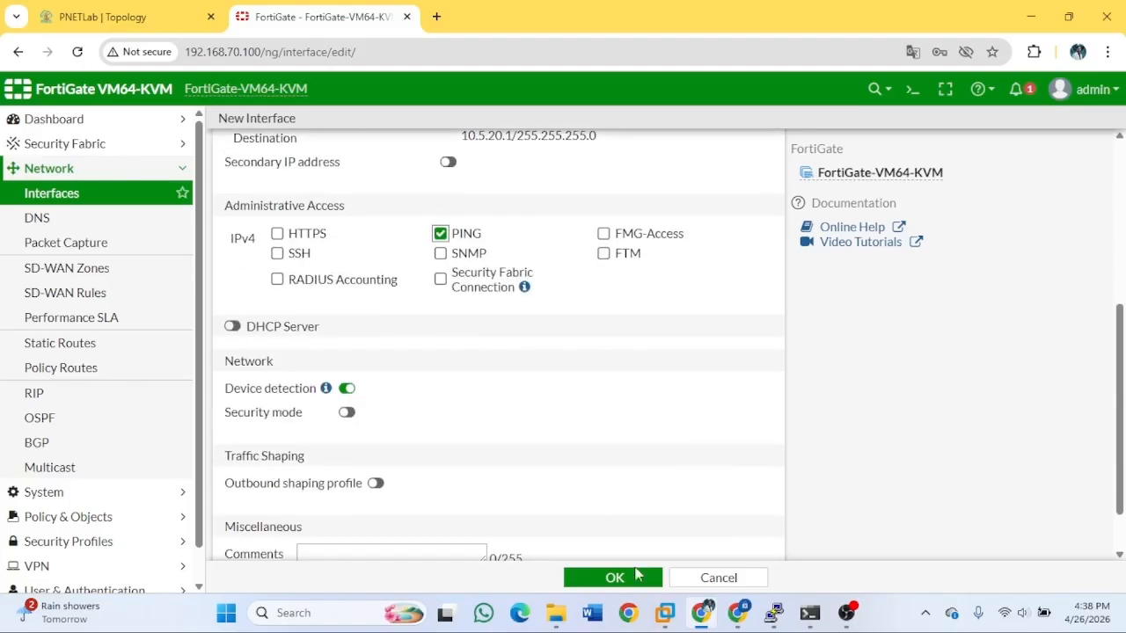
pyautogui.click(620, 581)
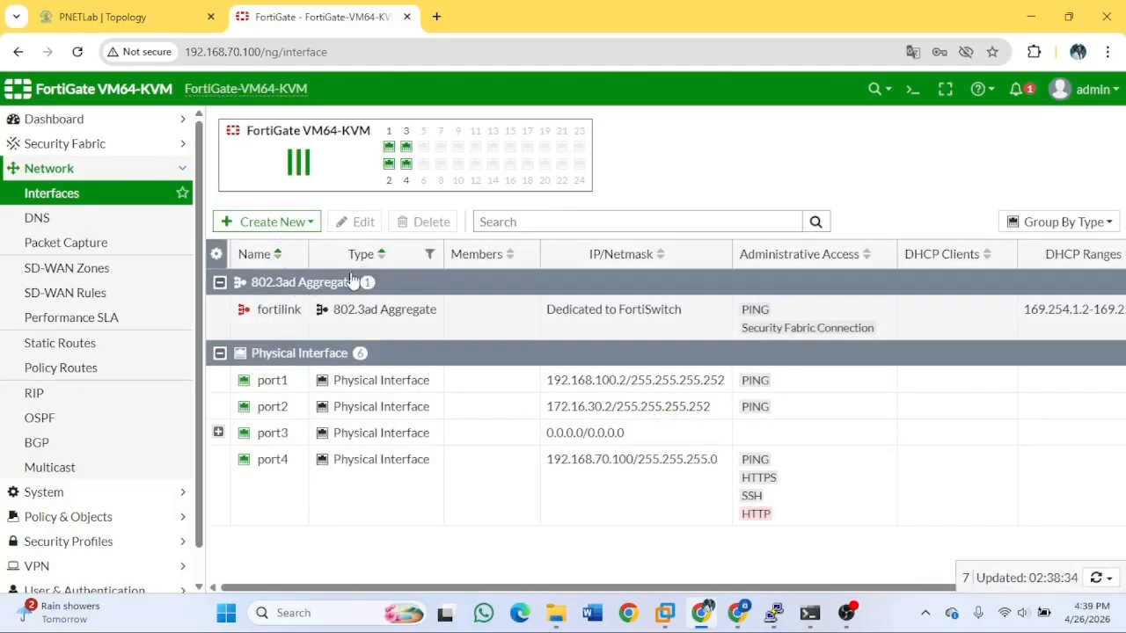
# Go to Network > SD-WAN Zones, select virtual-wan-link, and open then minimize the CLI console.
pyautogui.click(90, 273)
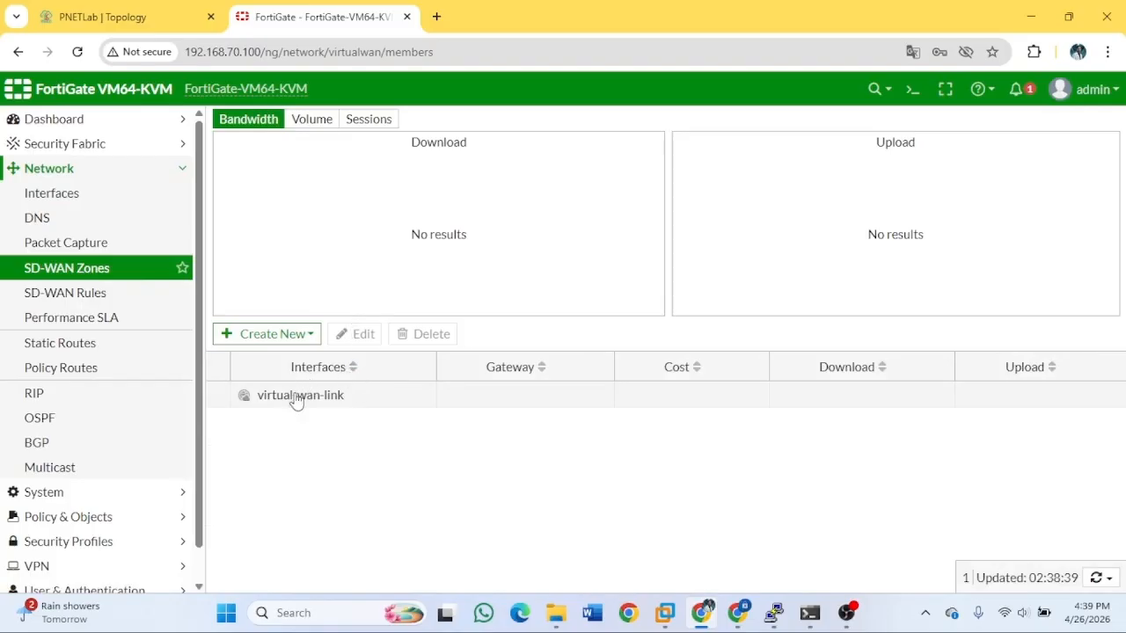
pyautogui.click(297, 399)
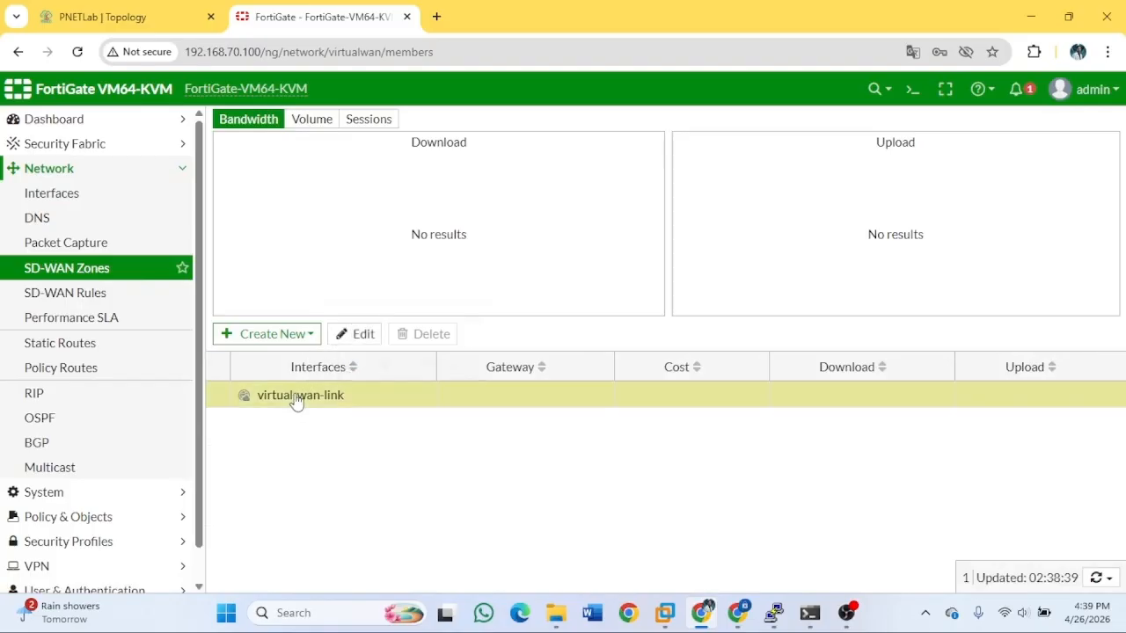
pyautogui.click(914, 90)
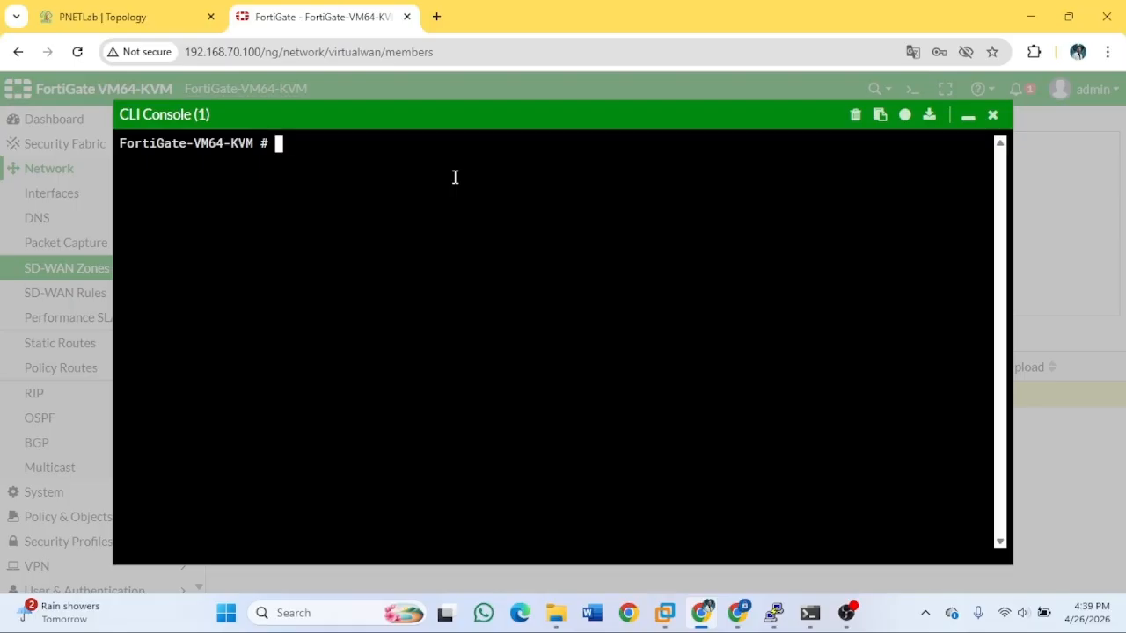
pyautogui.click(968, 116)
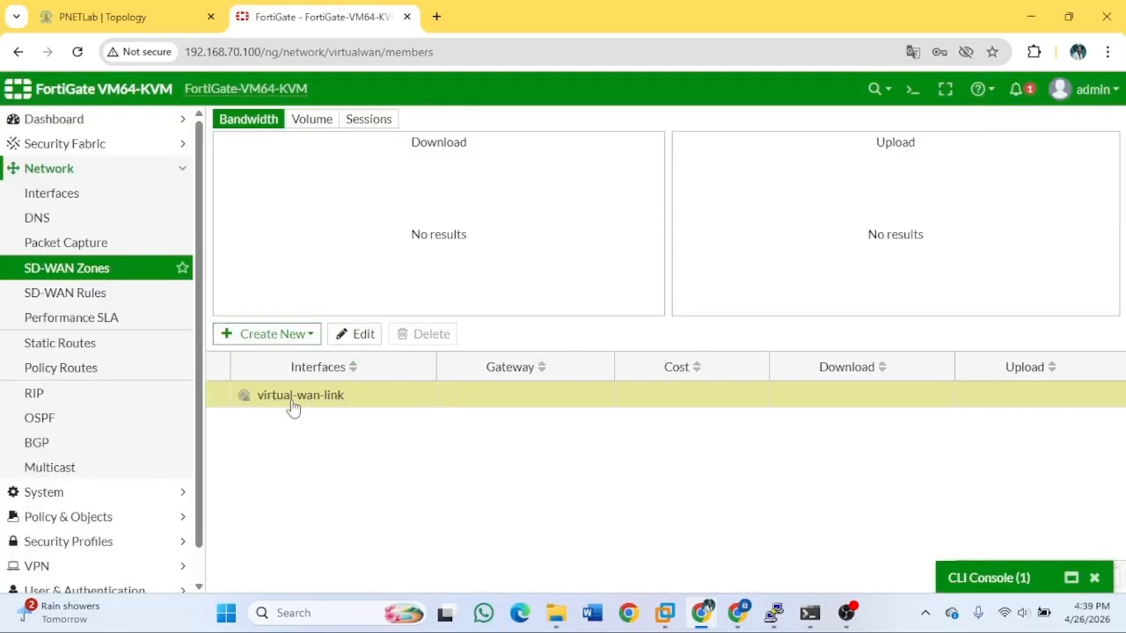
# Enable SD-WAN in the CLI with 'config system sdwan', 'set status enable', 'end'.
pyautogui.click(912, 88)
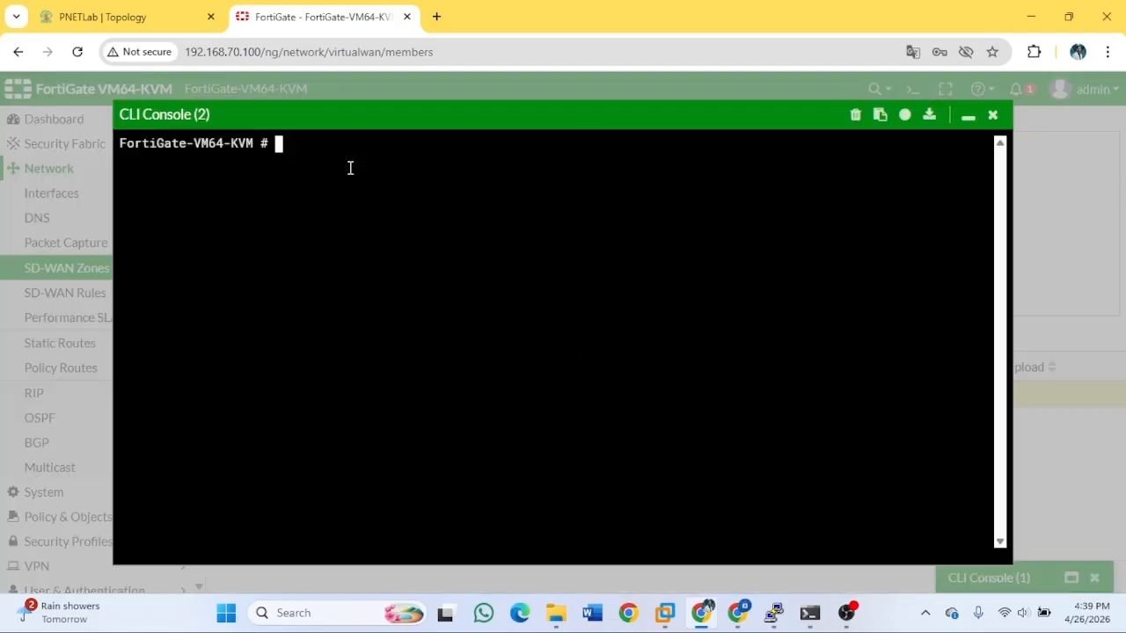
pyautogui.write('config system ')
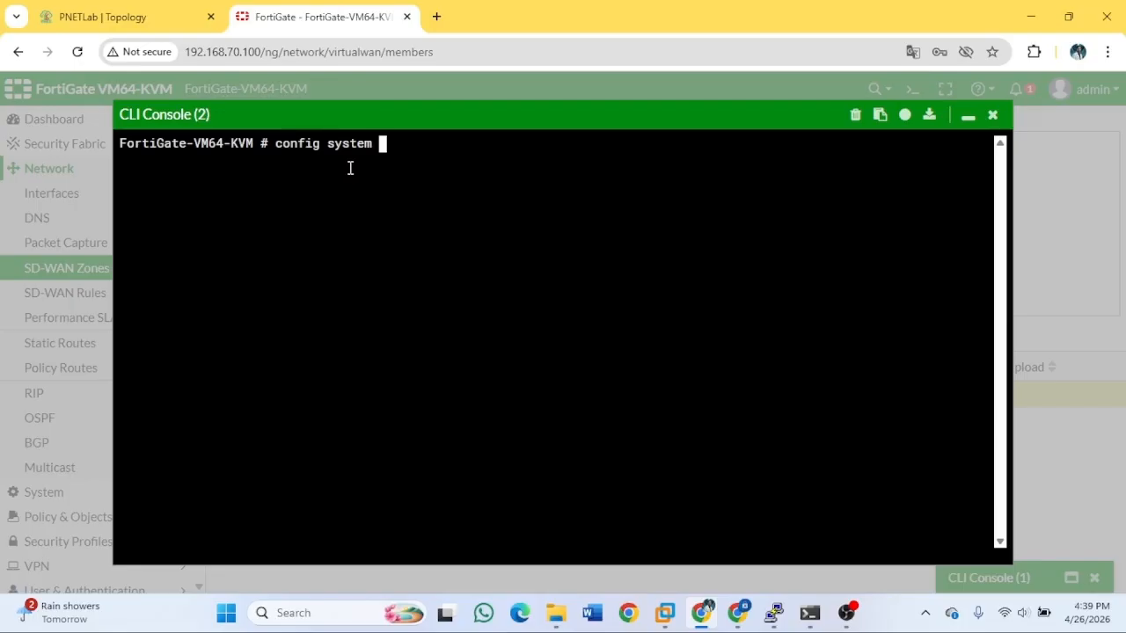
pyautogui.write('sdwan')
pyautogui.press('Return')
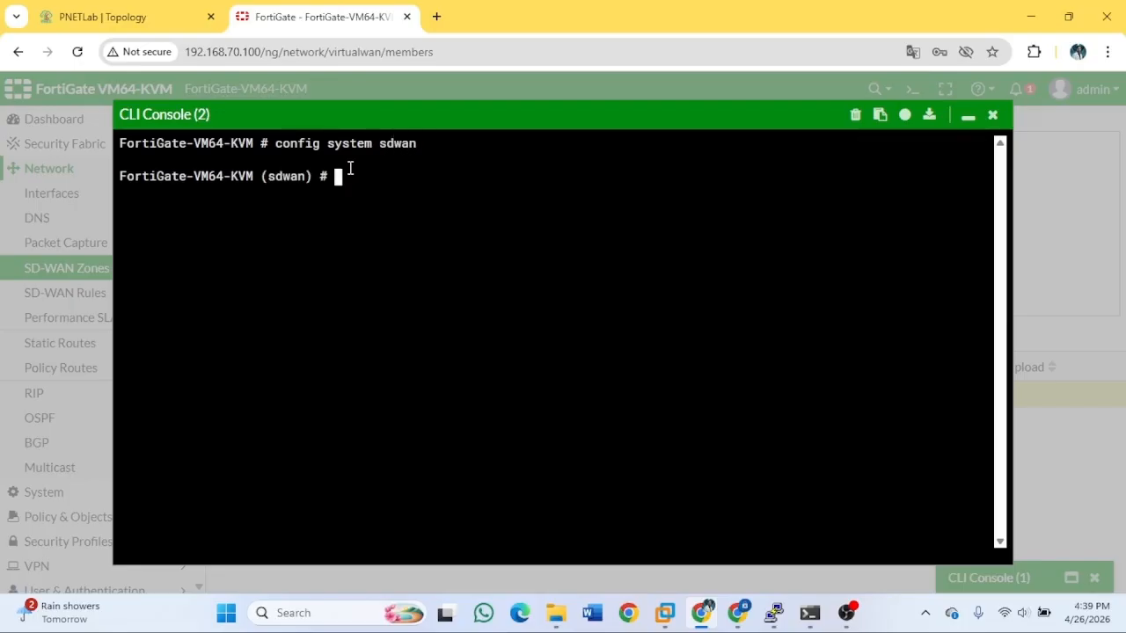
pyautogui.write('s')
pyautogui.write('et sat')
pyautogui.press('BackSpace')
pyautogui.press('BackSpace')
pyautogui.write('tatus enable')
pyautogui.press('Return')
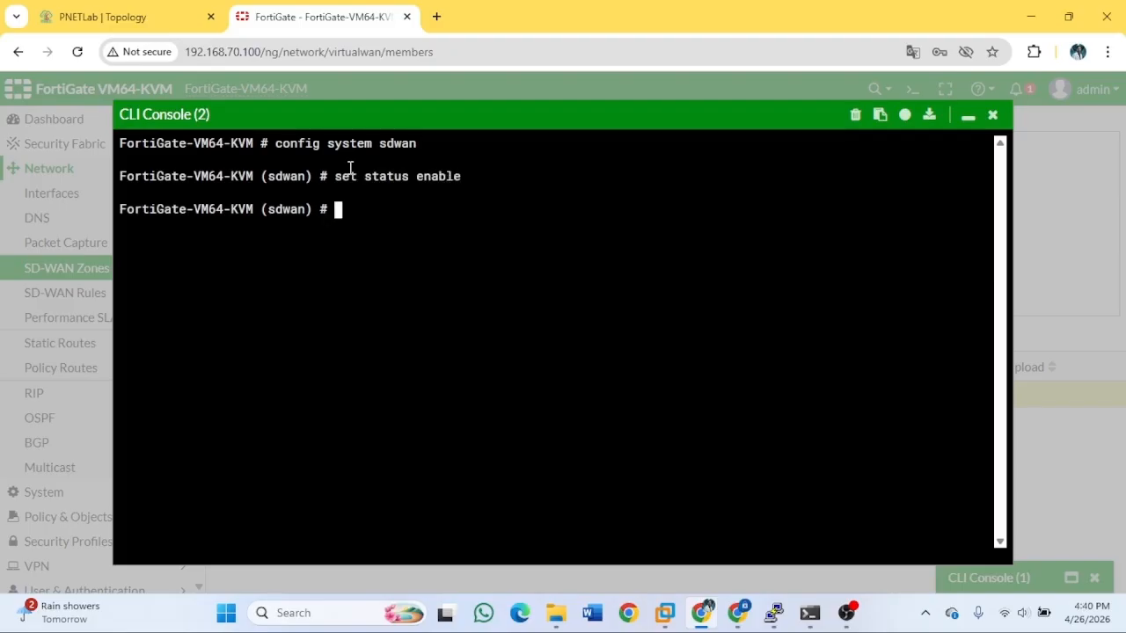
pyautogui.write('end')
pyautogui.press('Return')
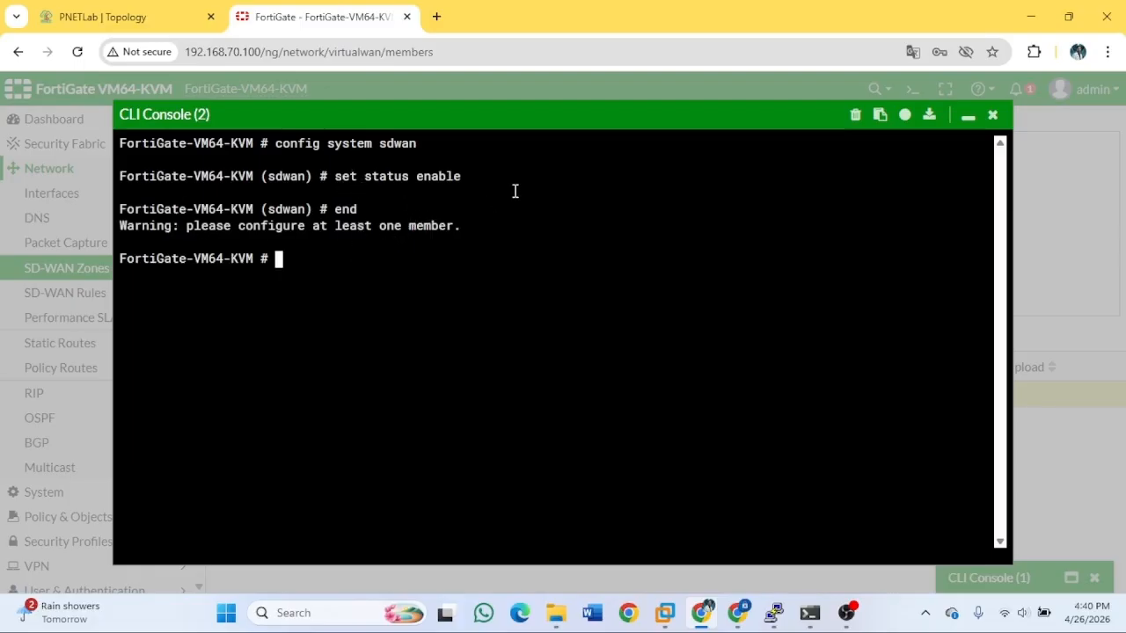
pyautogui.click(993, 118)
# Re-save the virtual-wan-link zone with no members, refresh, and bring up the Create New options.
pyautogui.rightClick(342, 398)
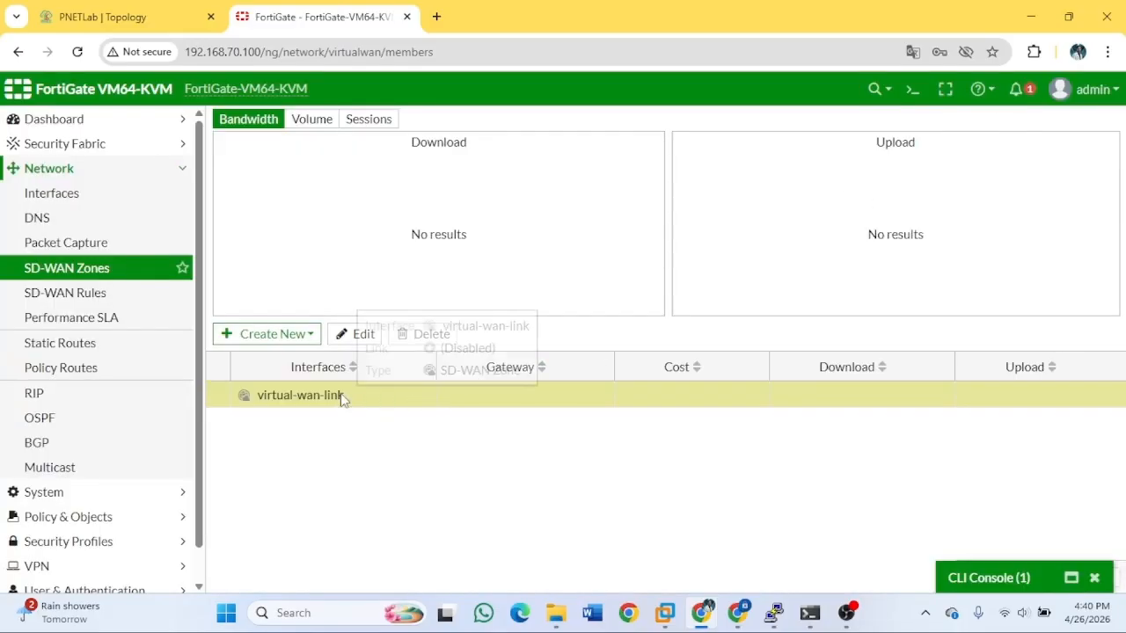
pyautogui.click(369, 406)
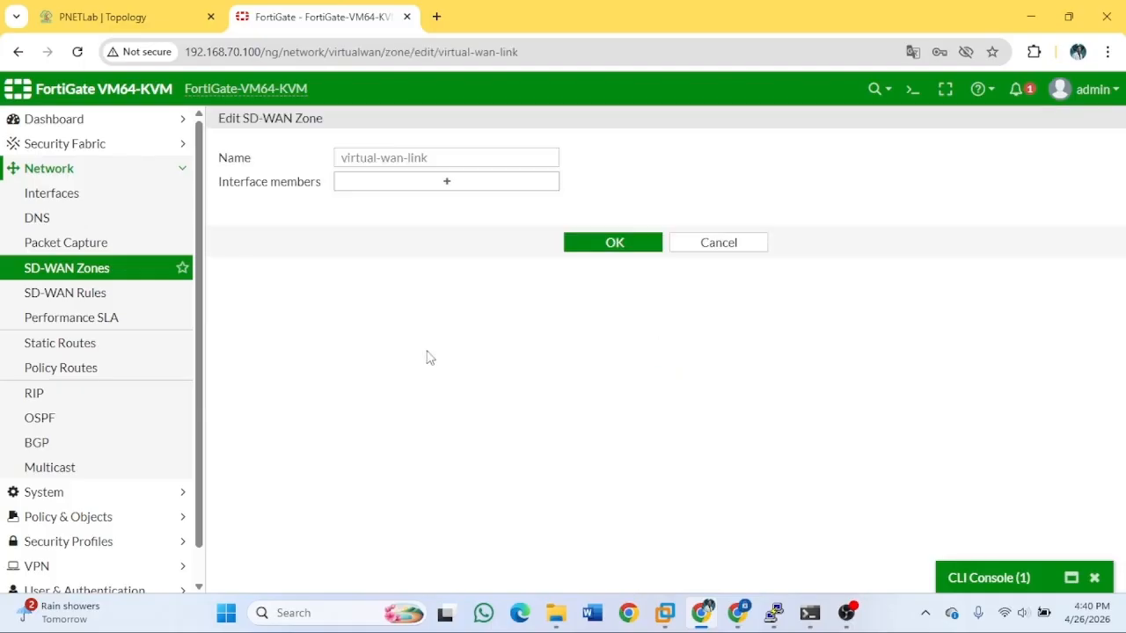
pyautogui.click(434, 188)
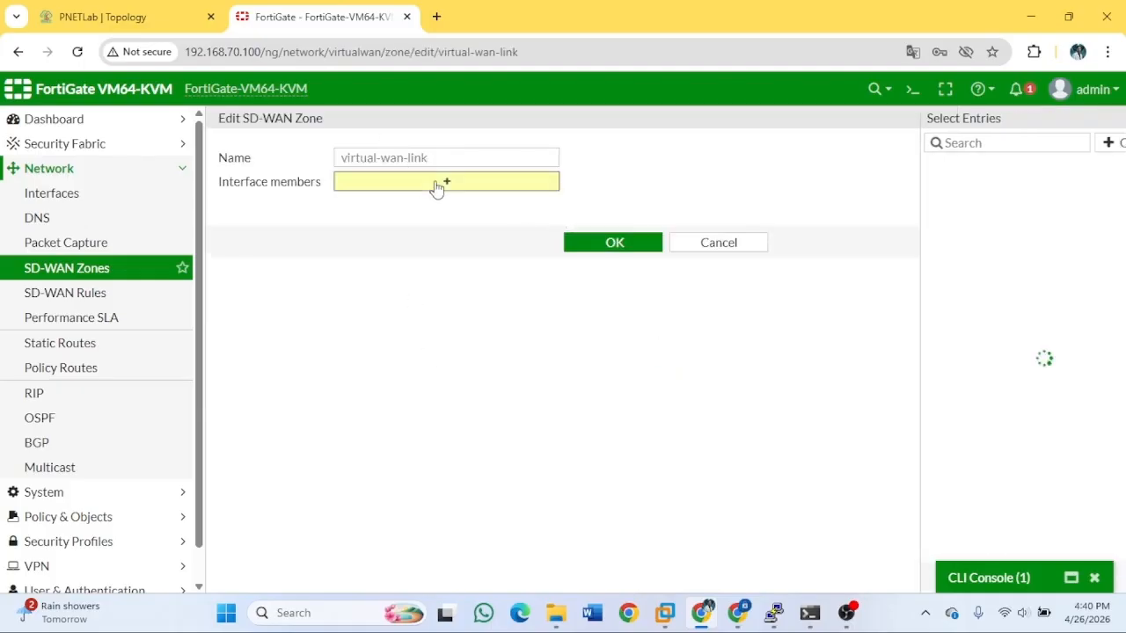
pyautogui.click(1112, 118)
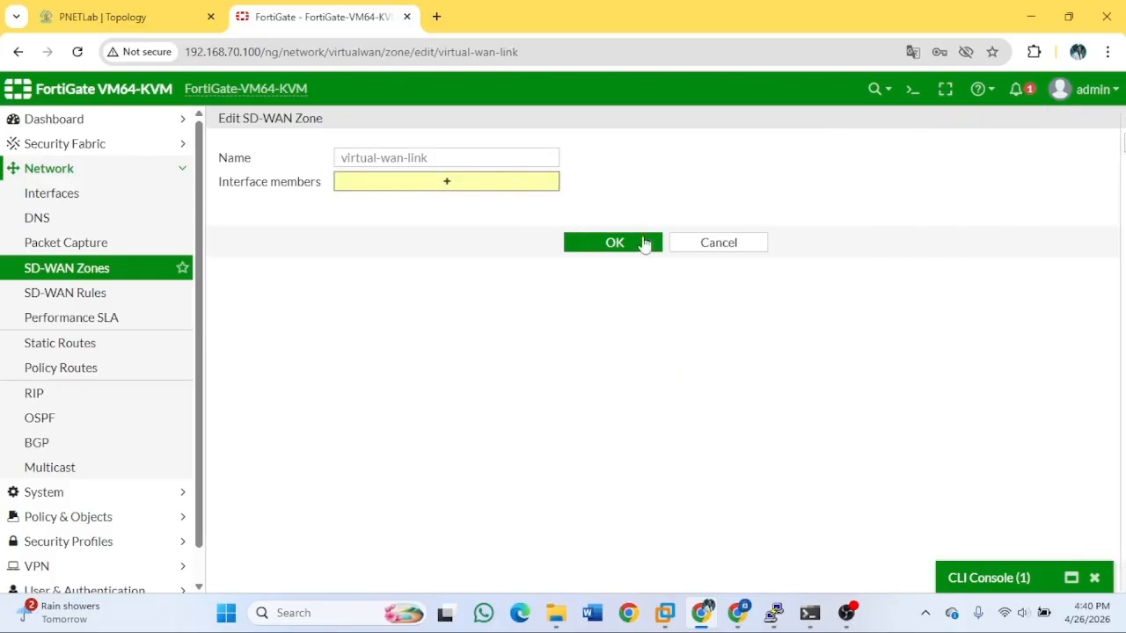
pyautogui.click(649, 251)
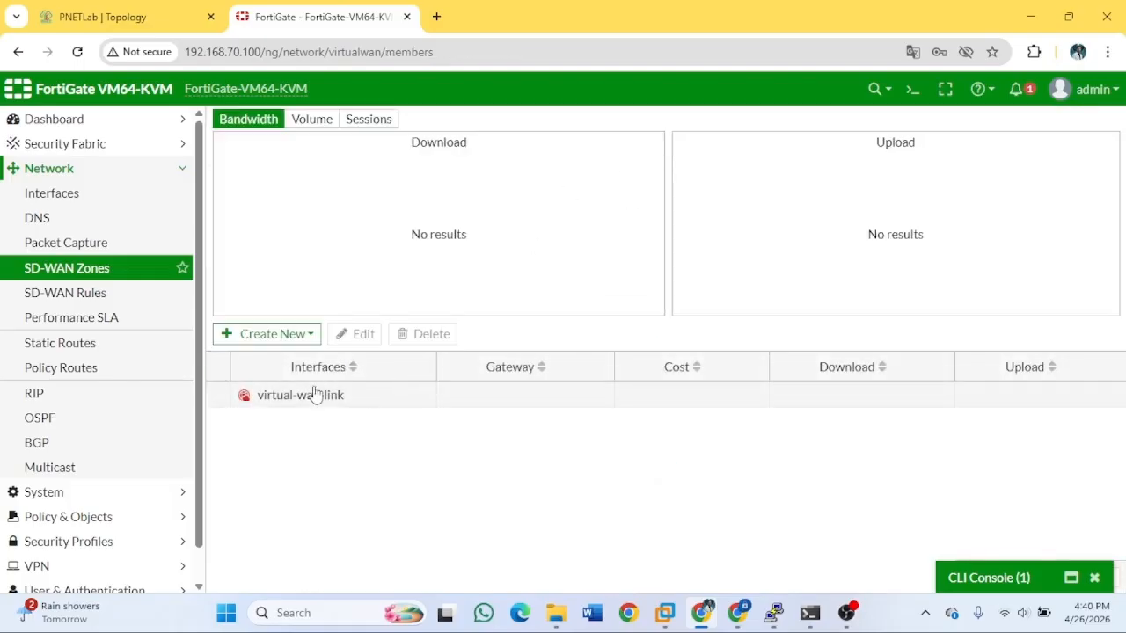
pyautogui.click(77, 51)
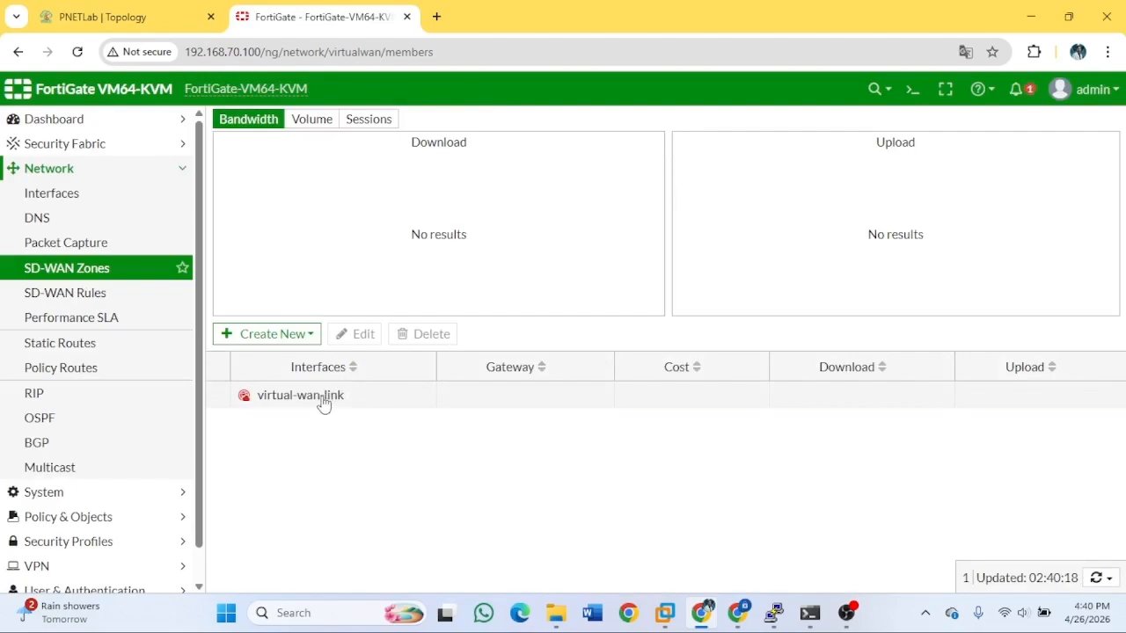
pyautogui.click(306, 338)
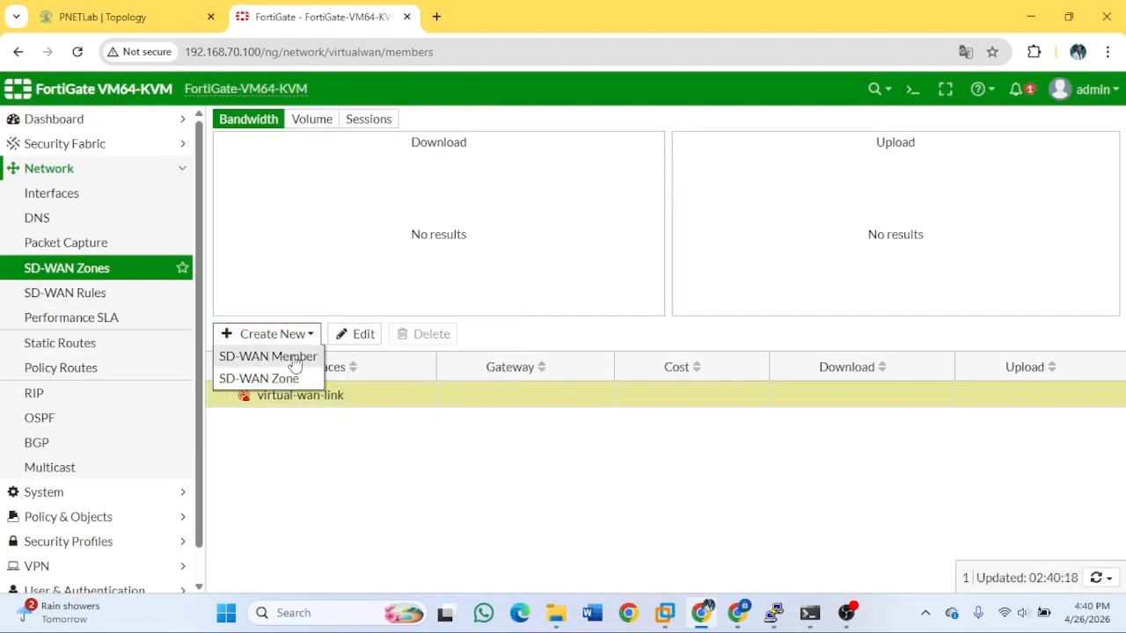
# Add port1 as a virtual-wan-link SD-WAN member with gateway 192.168.100.1.
pyautogui.click(293, 357)
pyautogui.click(368, 159)
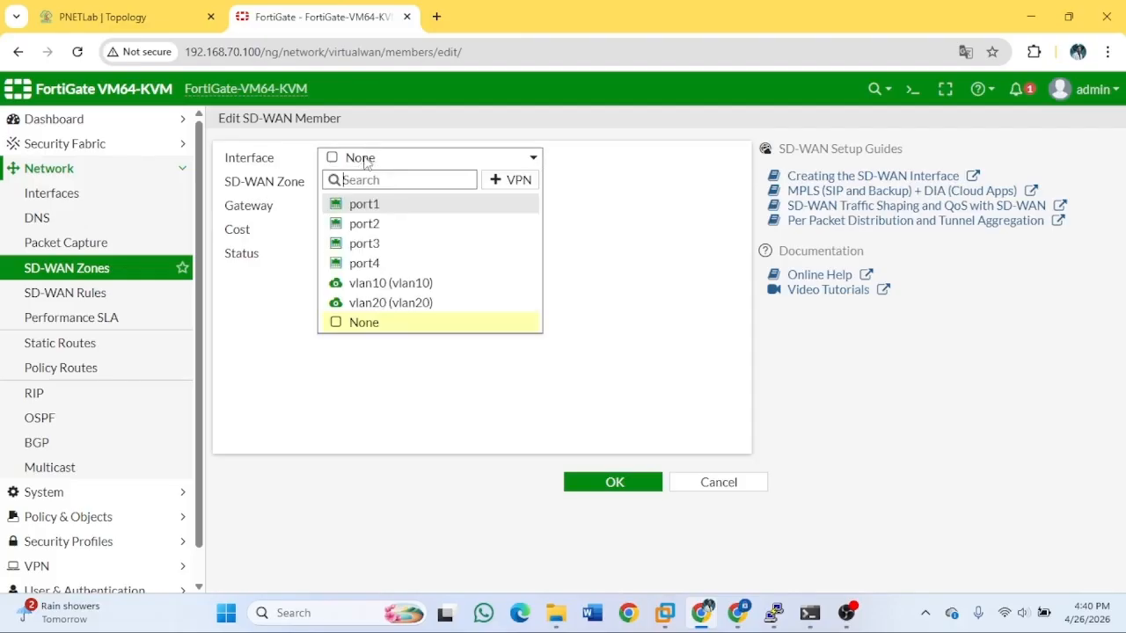
pyautogui.click(391, 204)
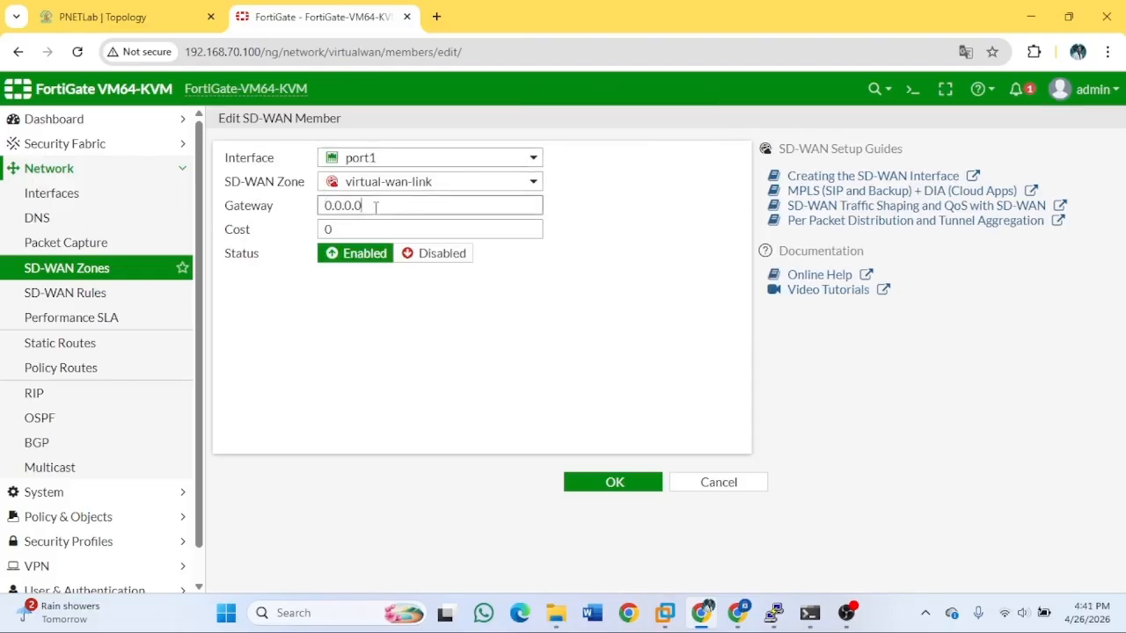
pyautogui.doubleClick(370, 205)
pyautogui.click(130, 19)
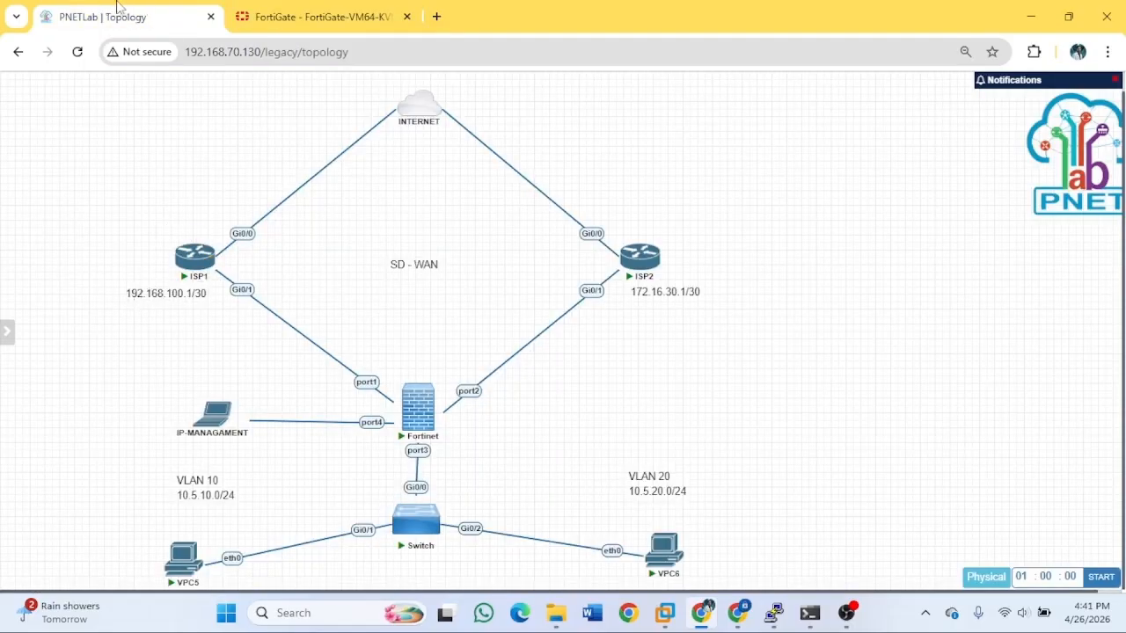
pyautogui.click(316, 19)
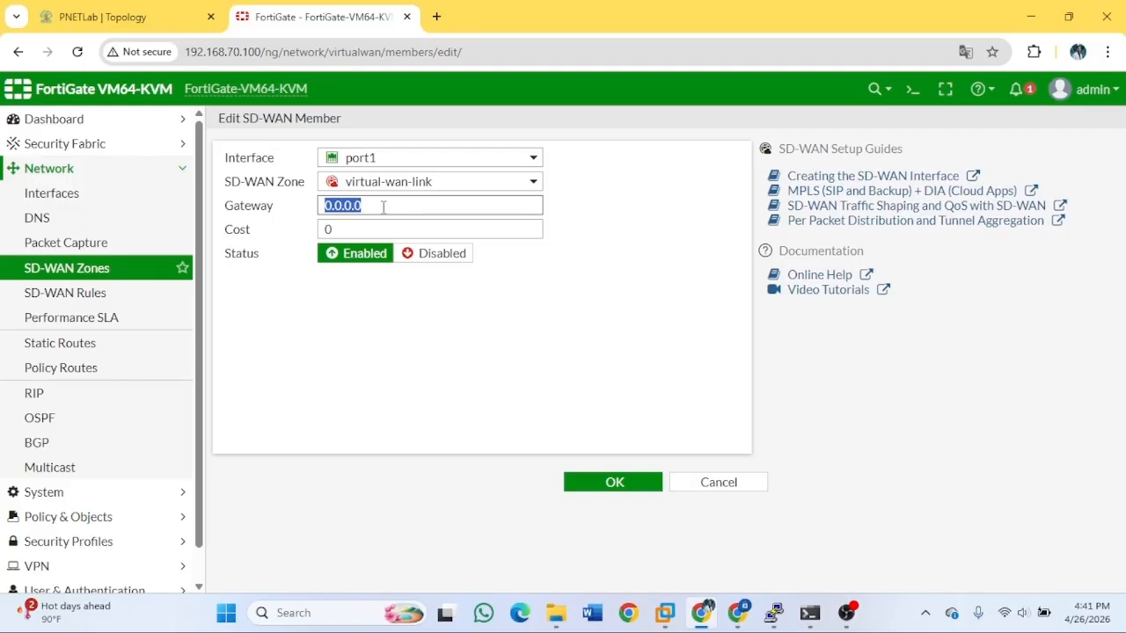
pyautogui.write('192.168.10')
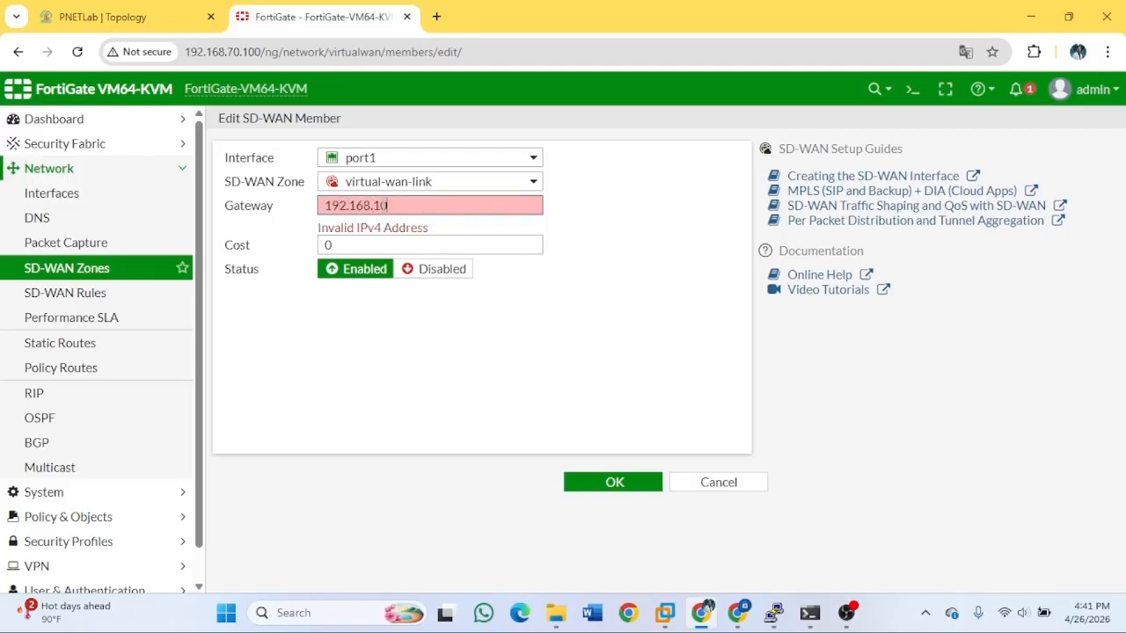
pyautogui.write('0.1')
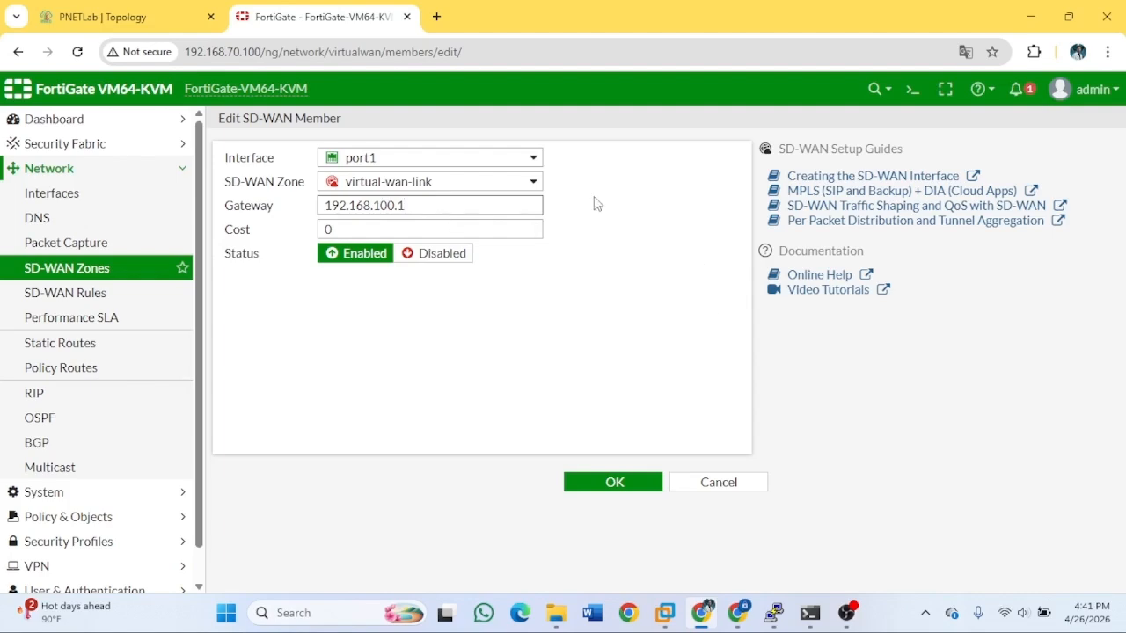
pyautogui.click(619, 482)
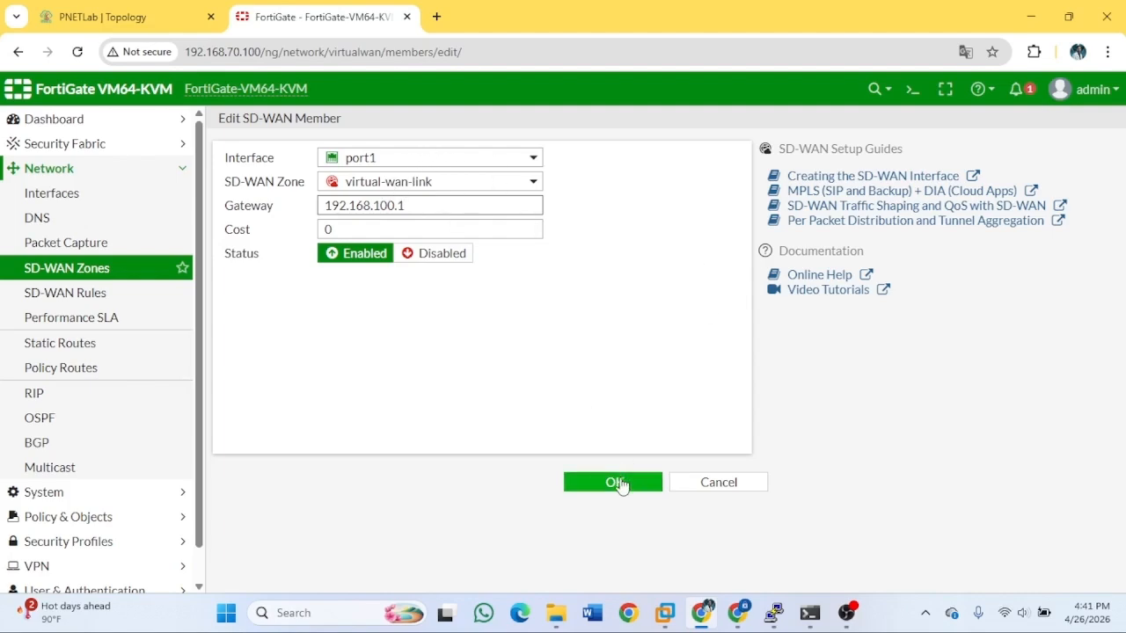
pyautogui.click(308, 337)
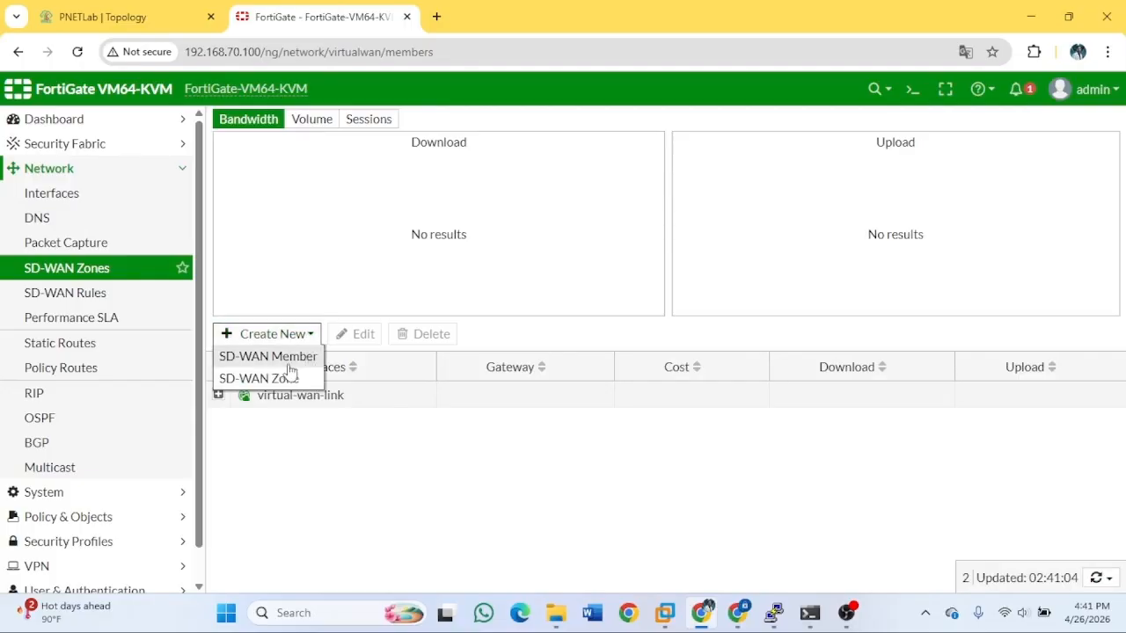
# Add port2 as a second SD-WAN member with gateway 172.16.30.1, verified on the topology.
pyautogui.click(290, 355)
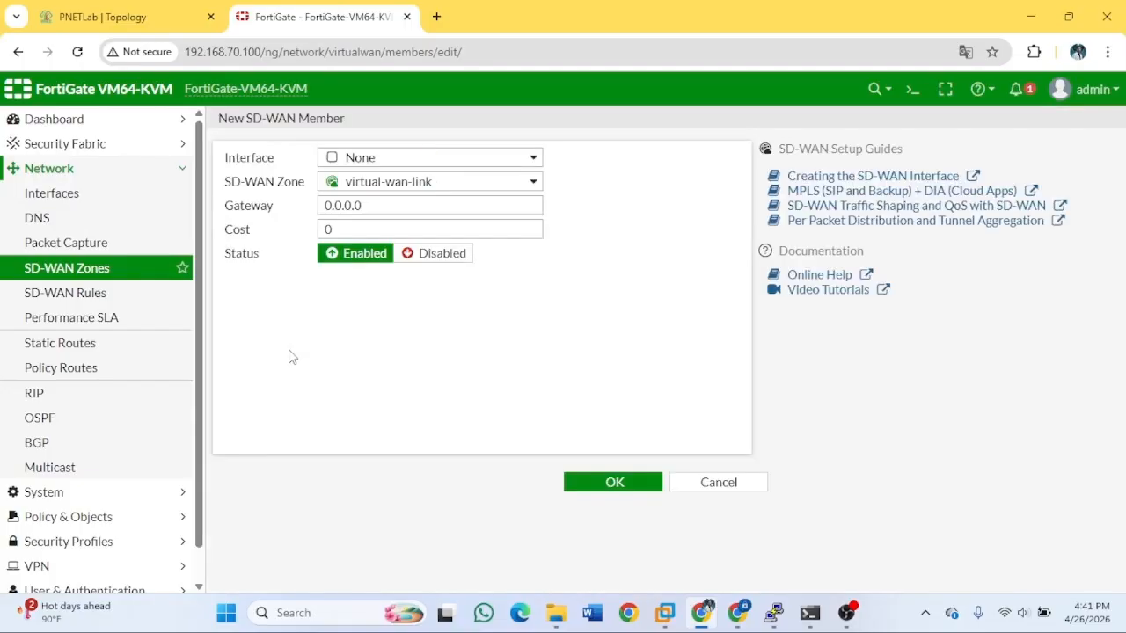
pyautogui.click(360, 158)
pyautogui.click(379, 204)
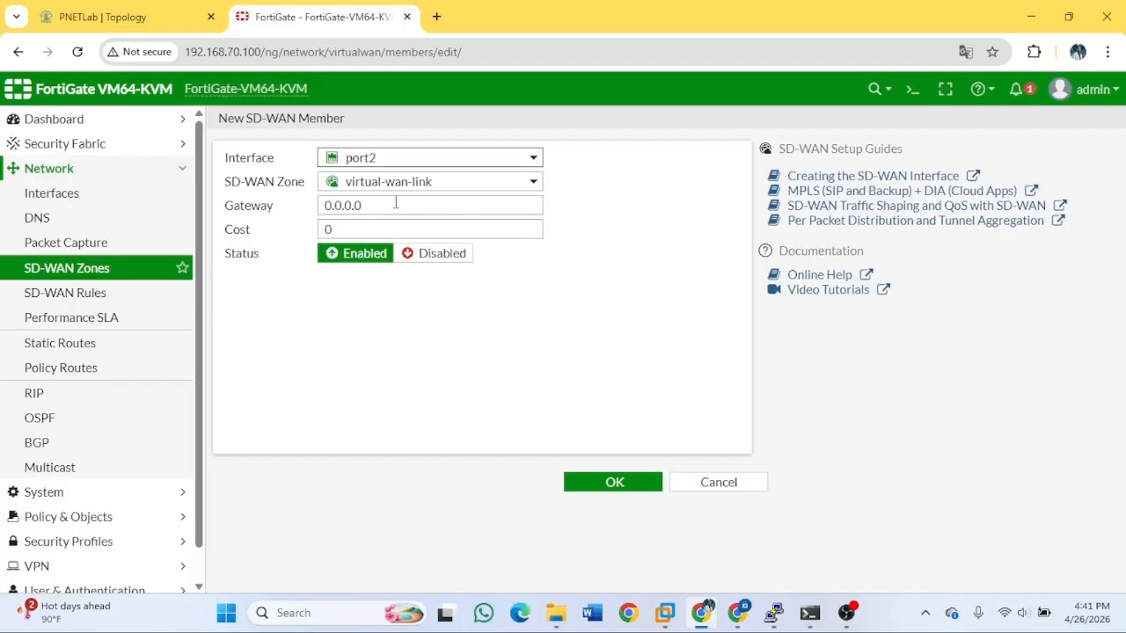
pyautogui.click(396, 203)
pyautogui.press('BackSpace')
pyautogui.press('BackSpace')
pyautogui.press('BackSpace')
pyautogui.press('BackSpace')
pyautogui.press('BackSpace')
pyautogui.press('BackSpace')
pyautogui.press('BackSpace')
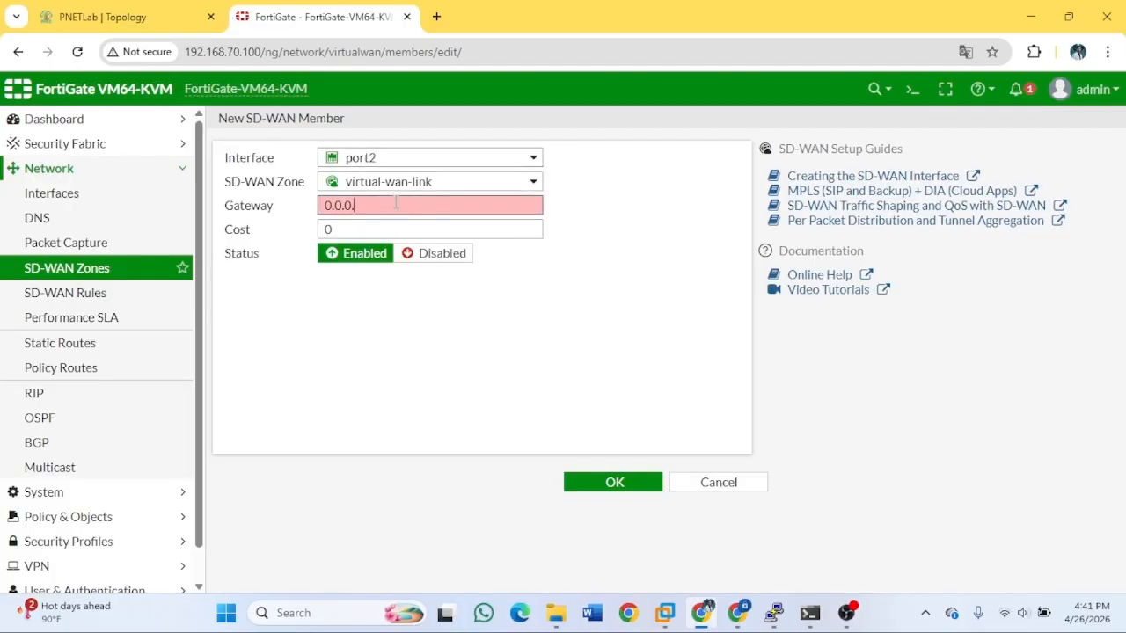
pyautogui.click(130, 21)
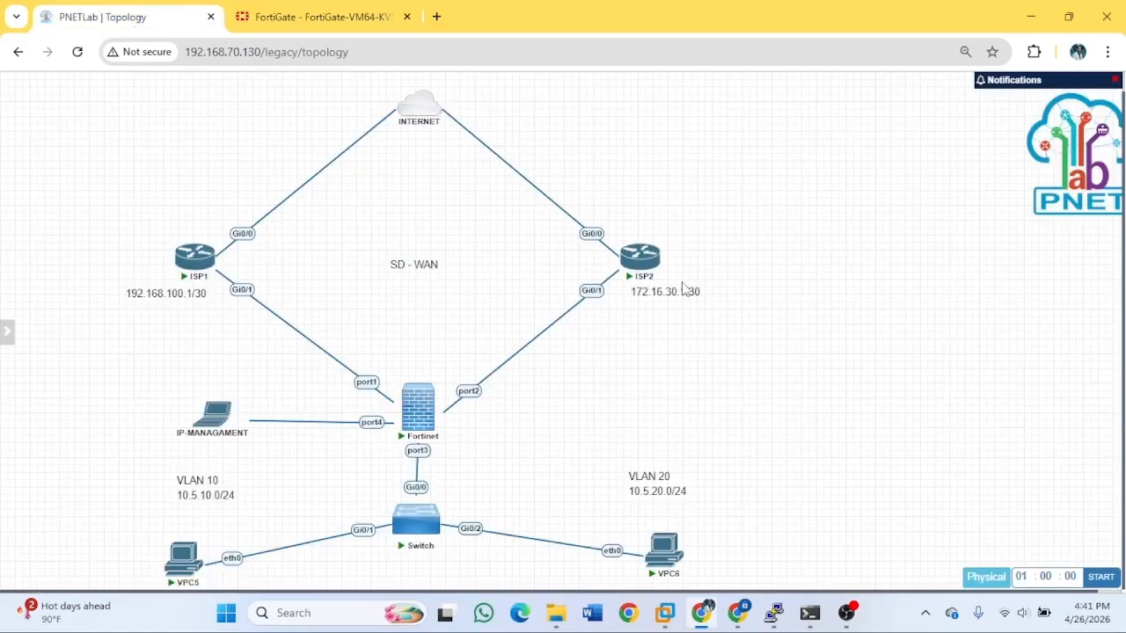
pyautogui.click(330, 10)
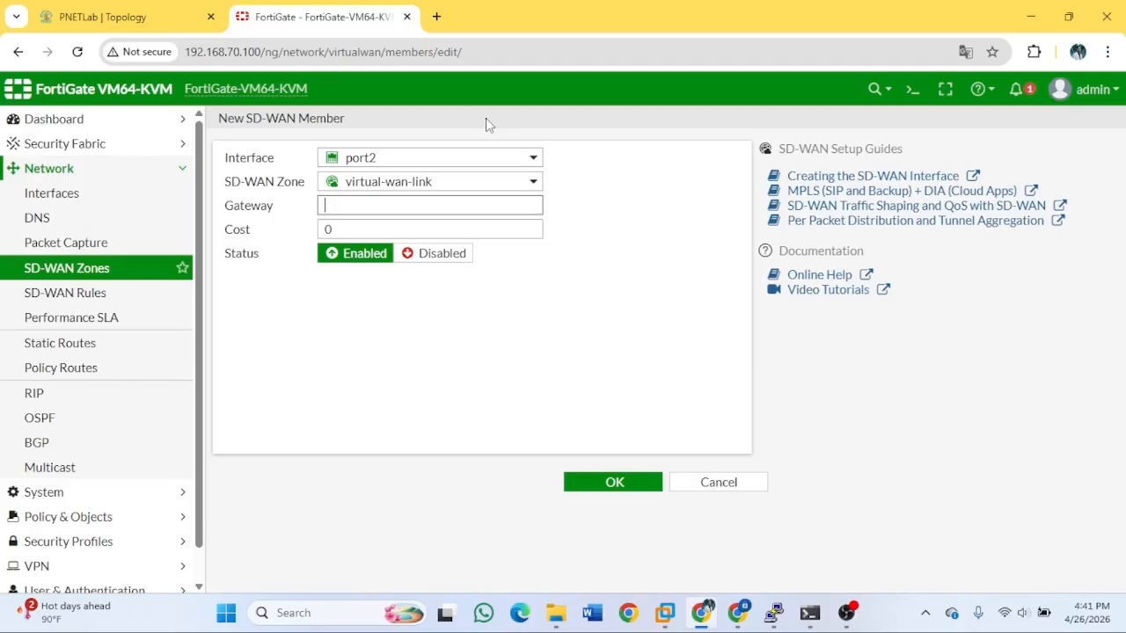
pyautogui.write('172.16.')
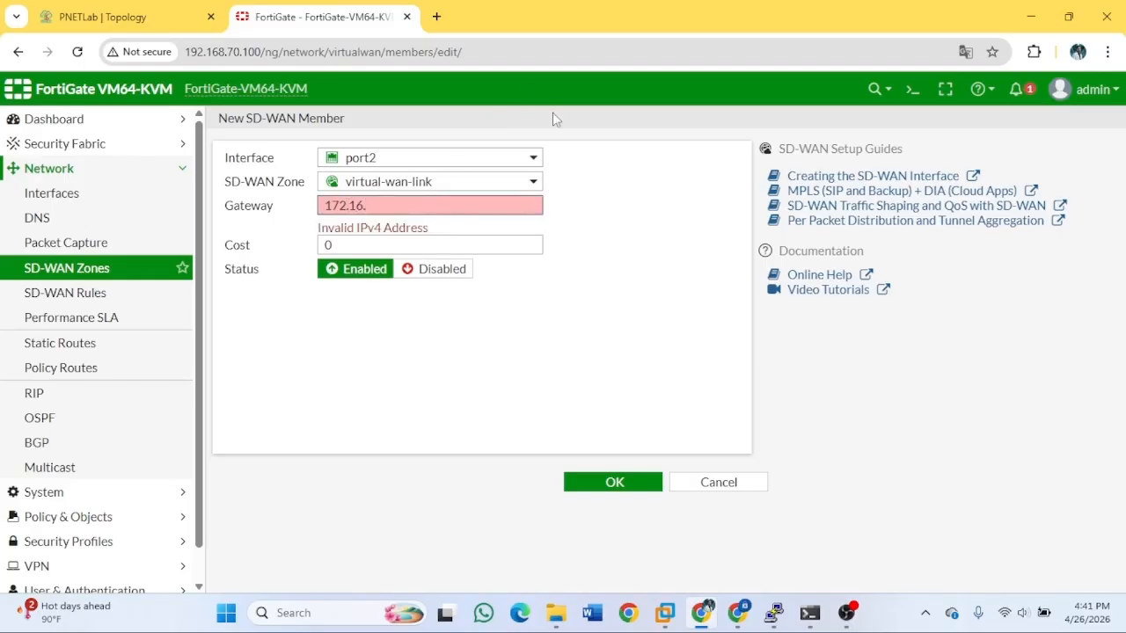
pyautogui.click(113, 24)
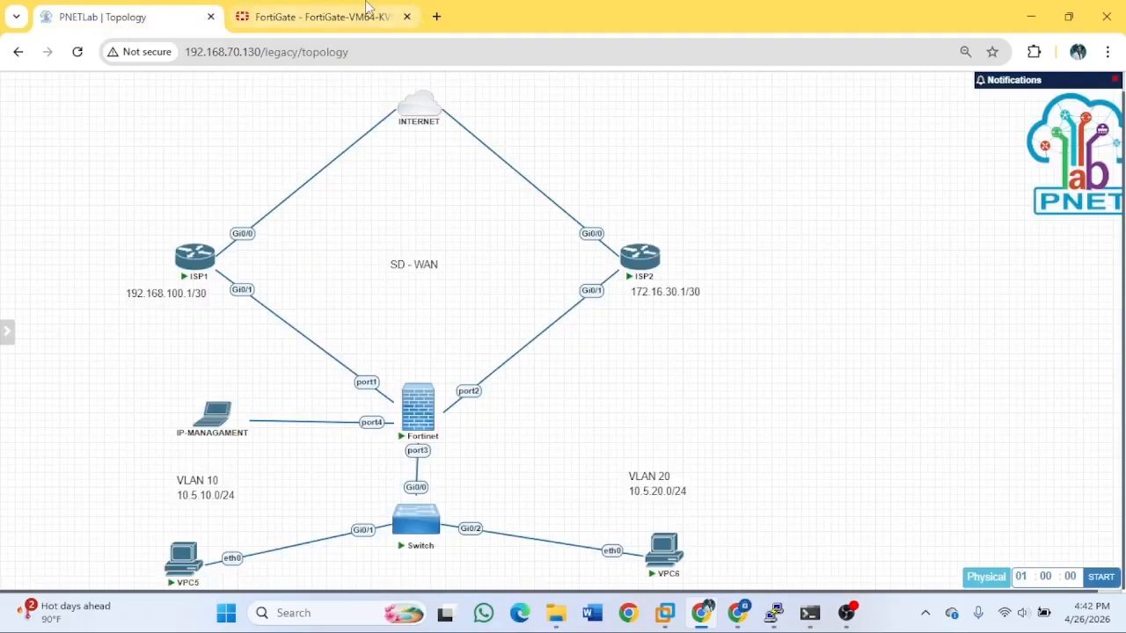
pyautogui.click(337, 17)
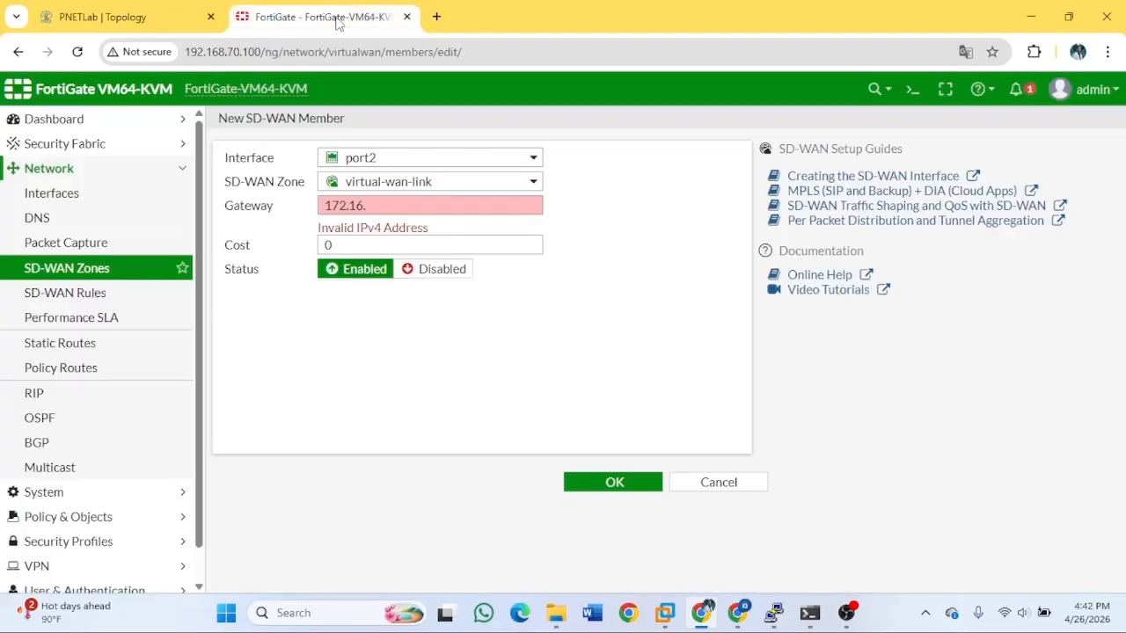
pyautogui.click(384, 203)
pyautogui.write('172.16.30.1')
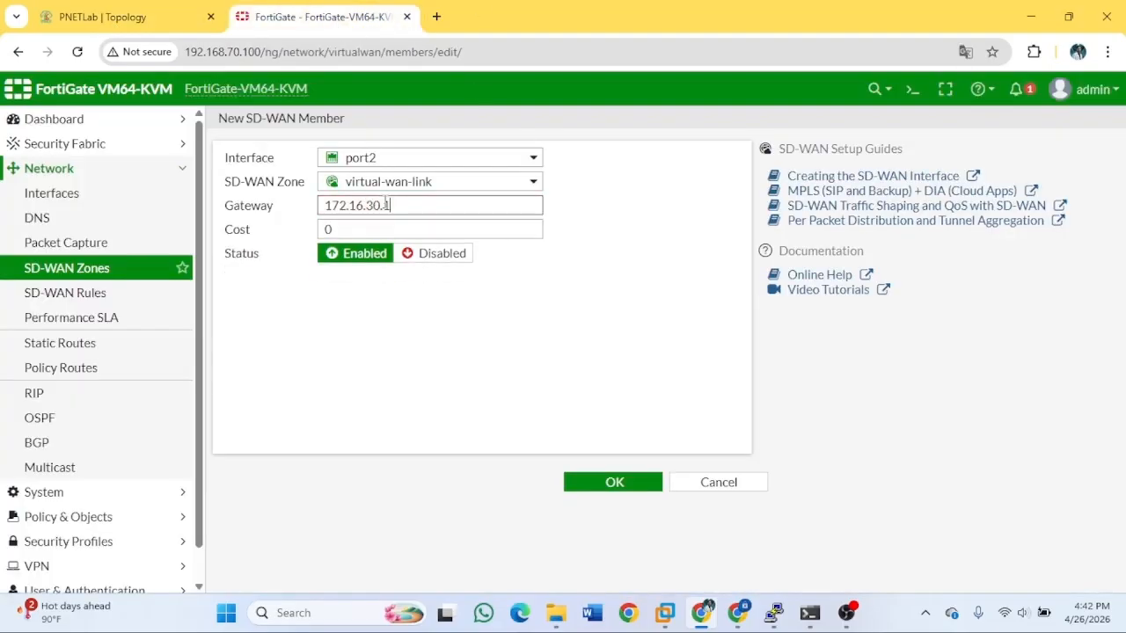
pyautogui.click(619, 481)
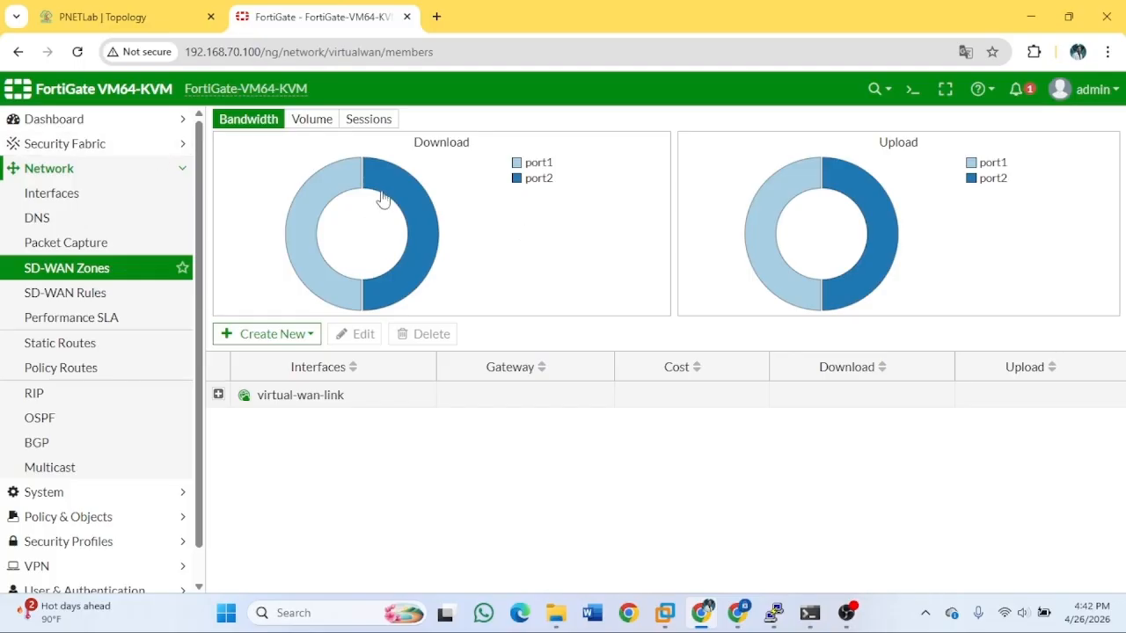
# From Static Routes, run 'execute ping 8.8.8.8' in the CLI console; it fails with 100% loss.
pyautogui.click(97, 345)
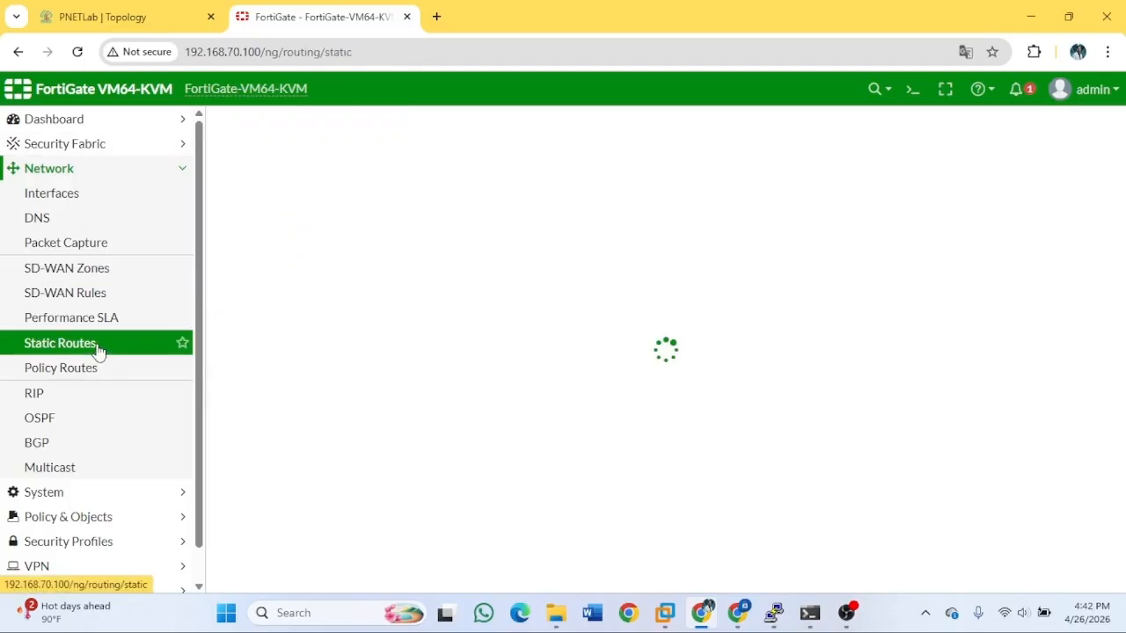
pyautogui.click(913, 90)
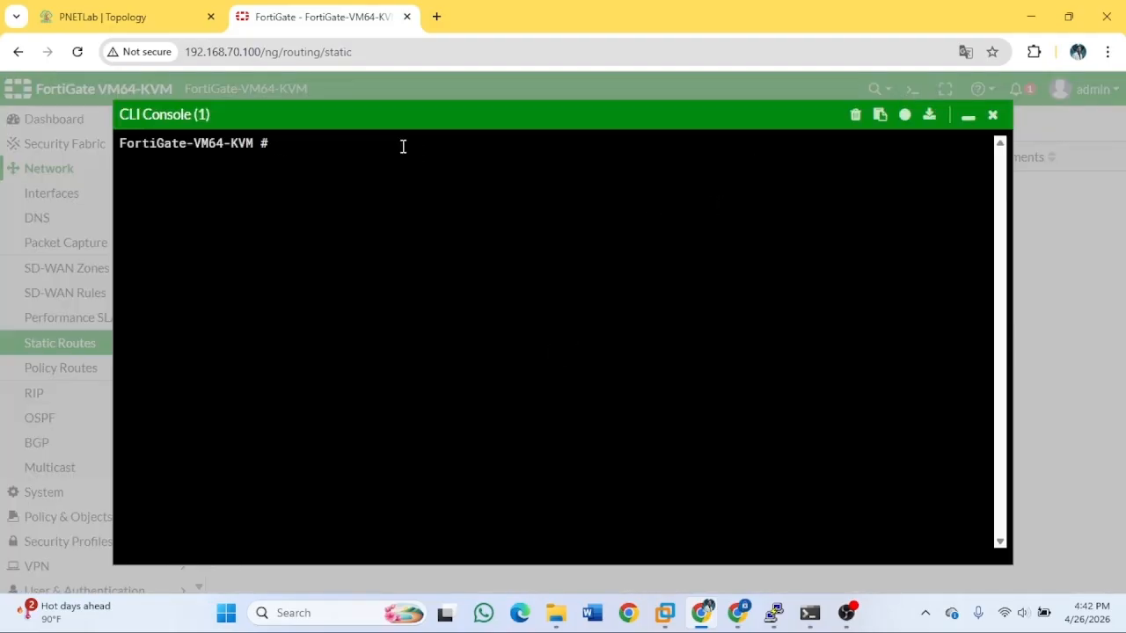
pyautogui.write('execute ping ')
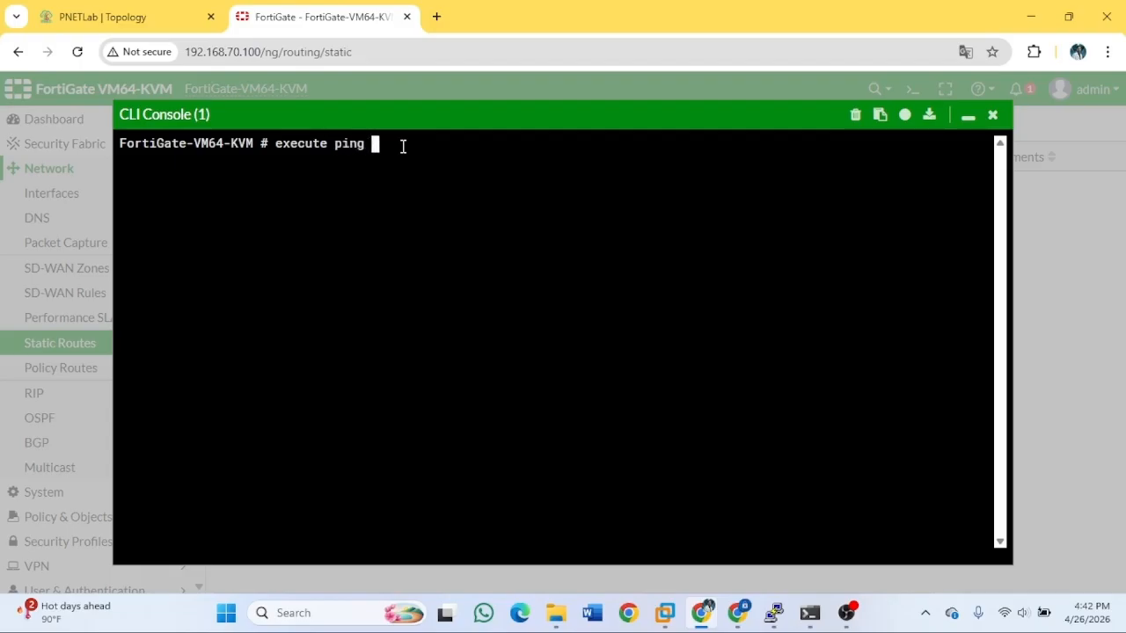
pyautogui.write('8.8.8.8')
pyautogui.press('Return')
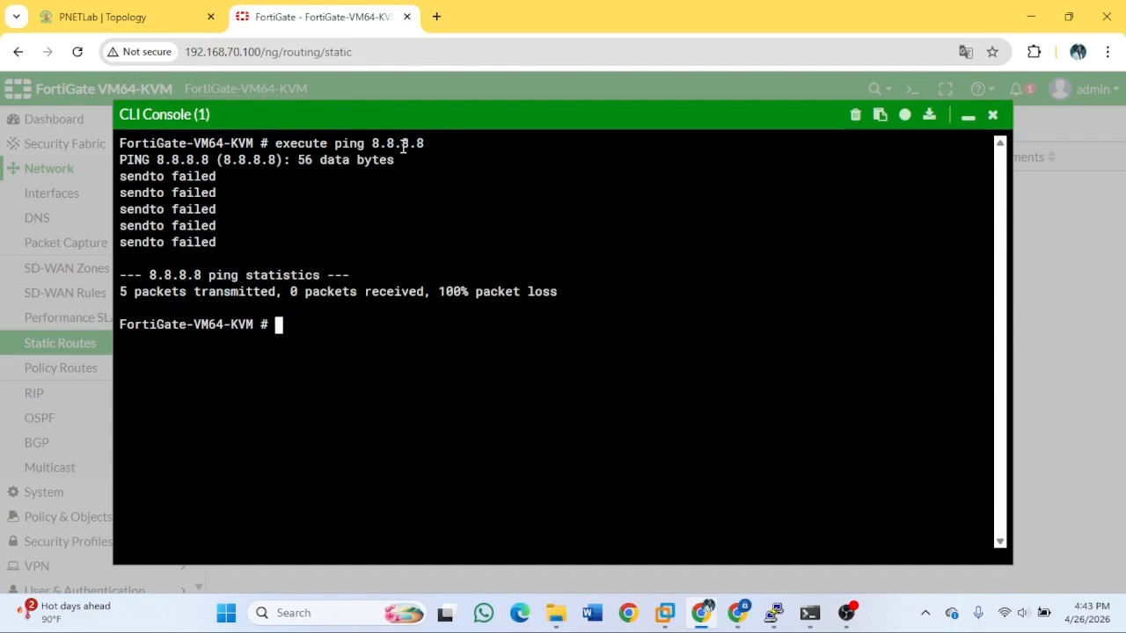
pyautogui.click(992, 115)
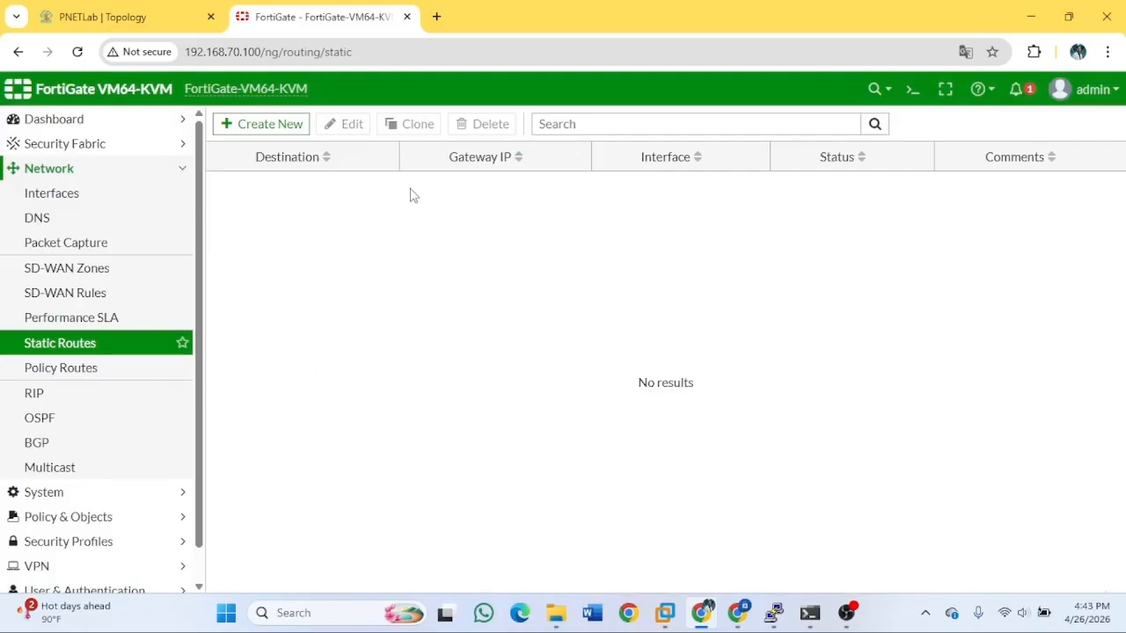
# Create a default static route 0.0.0.0/0.0.0.0 going out the SD-WAN interface.
pyautogui.click(273, 127)
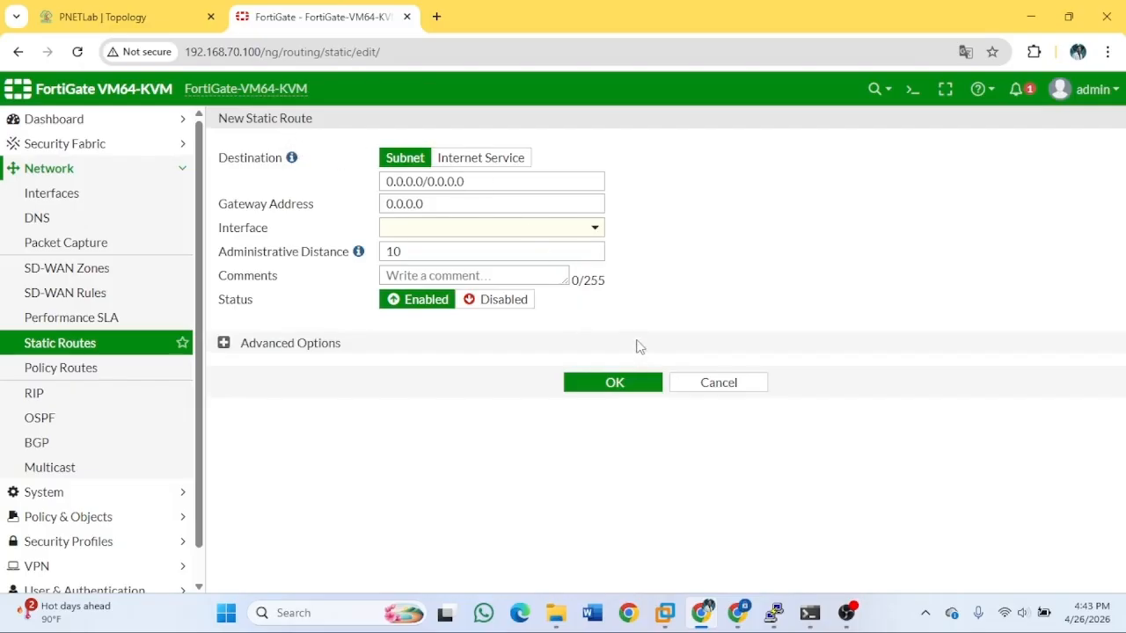
pyautogui.click(735, 387)
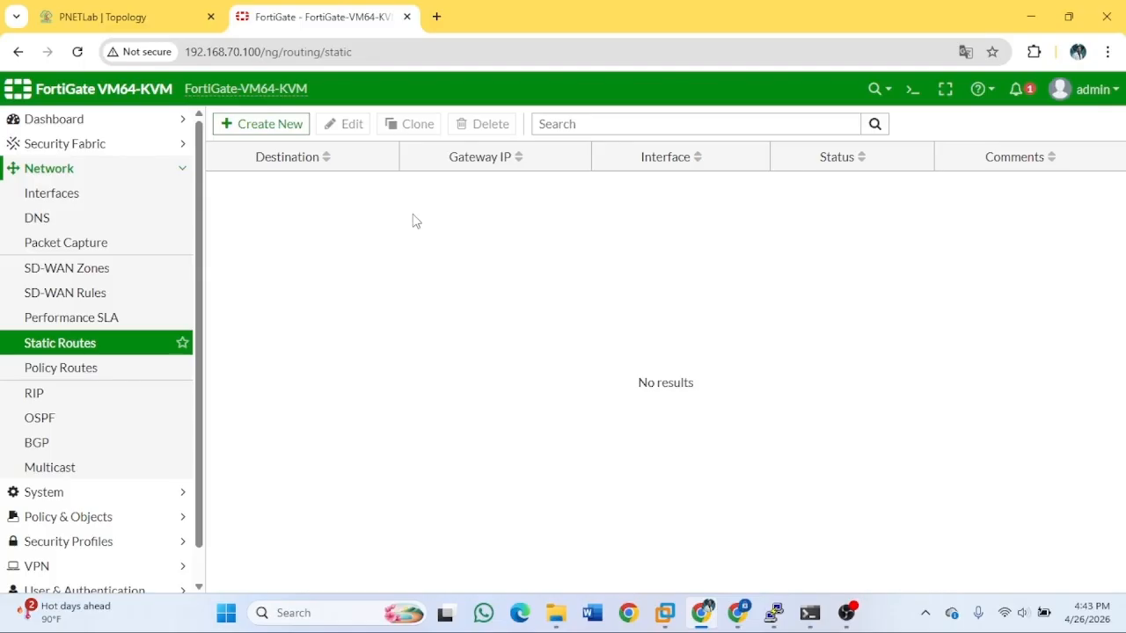
pyautogui.click(280, 131)
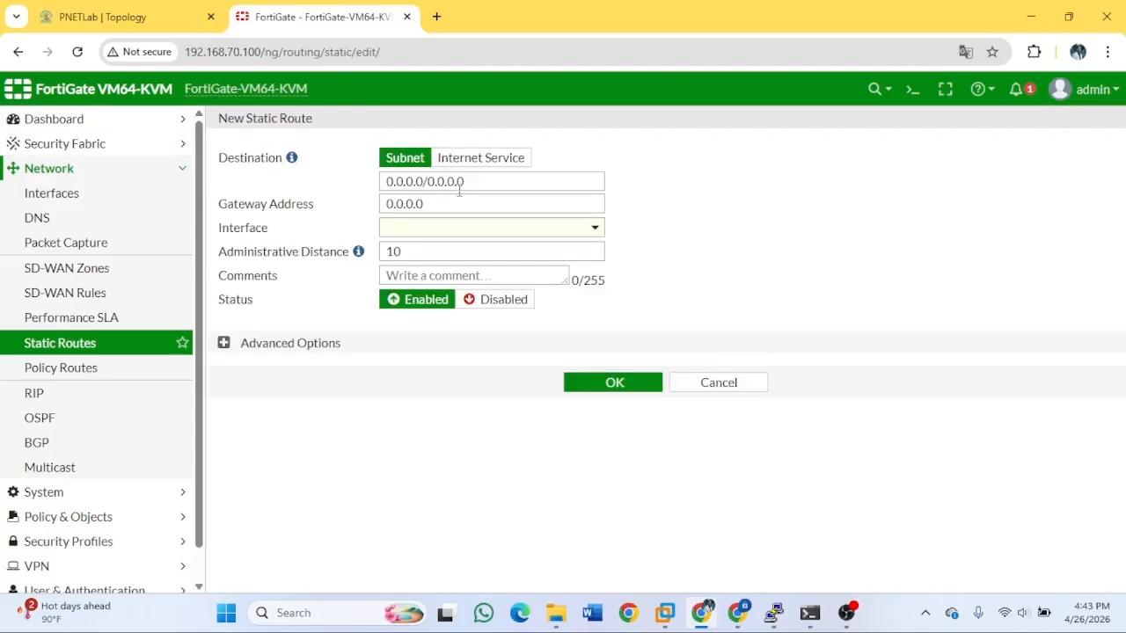
pyautogui.click(464, 233)
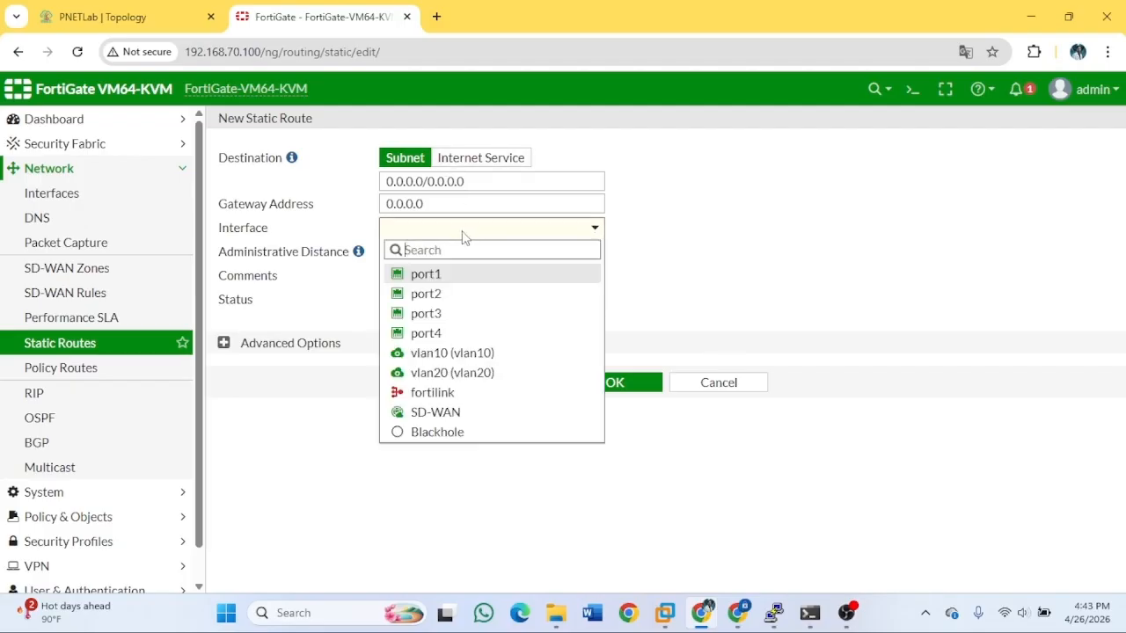
pyautogui.click(479, 413)
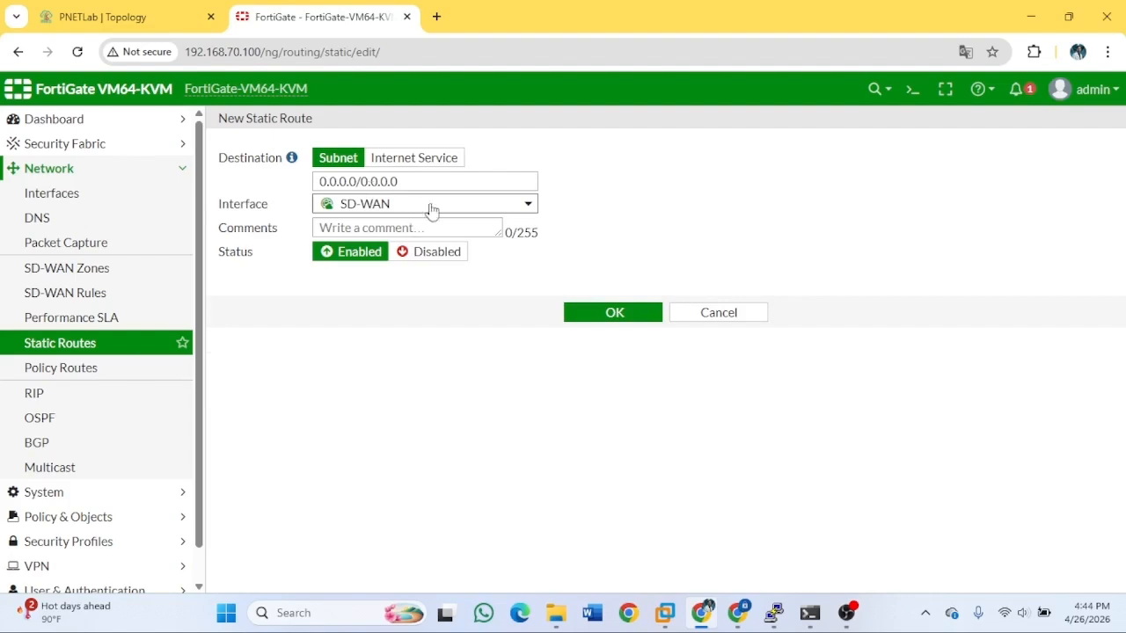
pyautogui.click(615, 313)
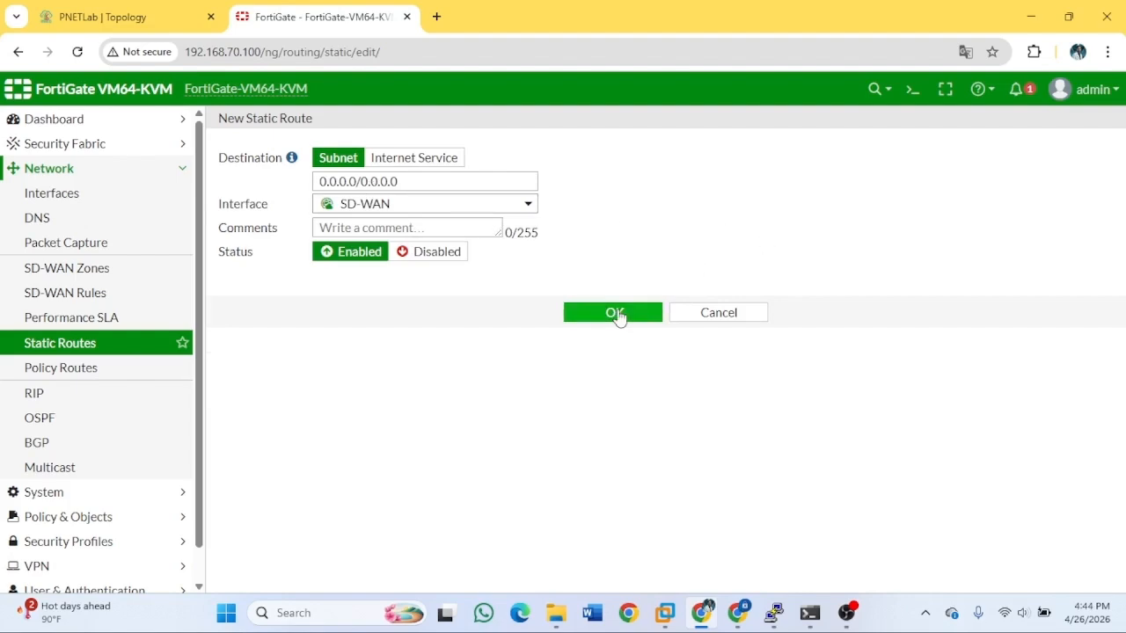
pyautogui.click(913, 91)
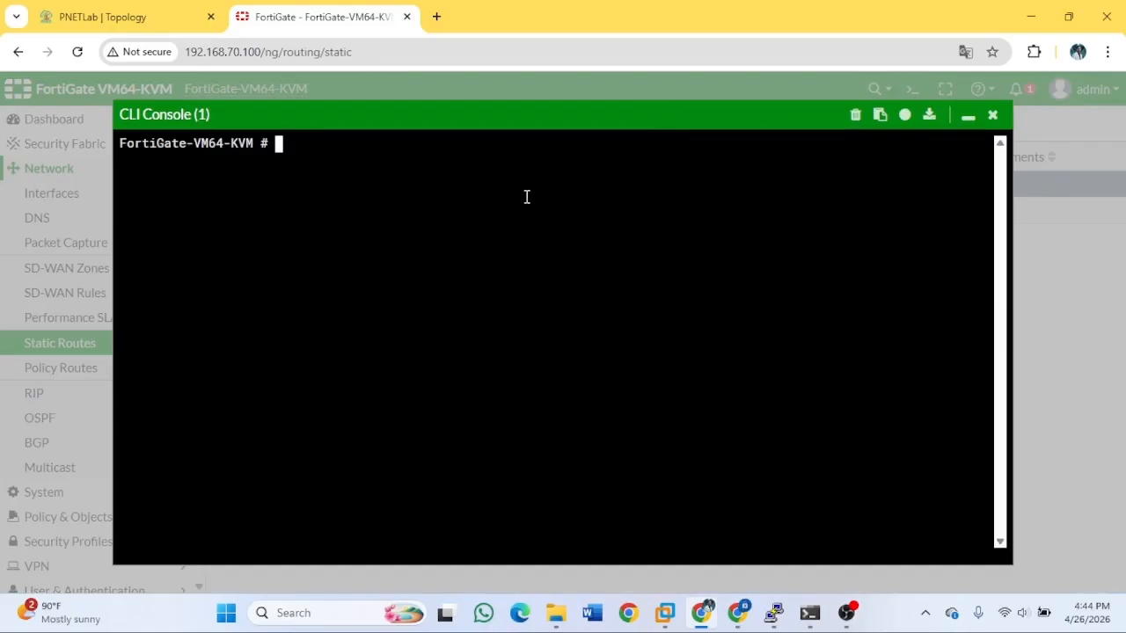
pyautogui.write('execute pin')
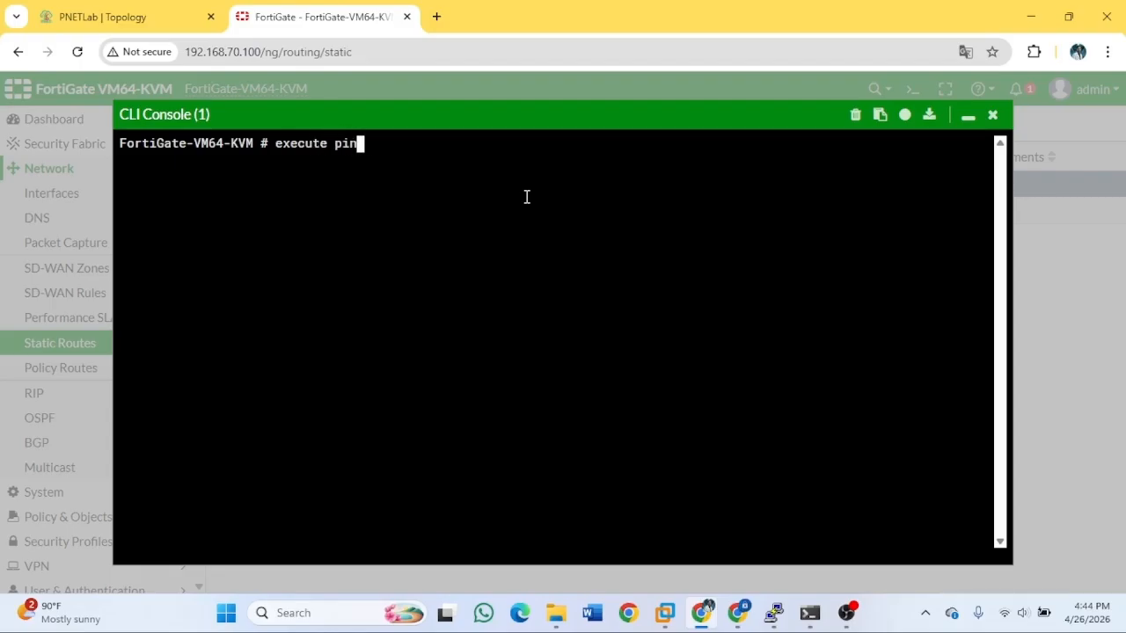
pyautogui.write('g 8.8.8.8')
pyautogui.press('Return')
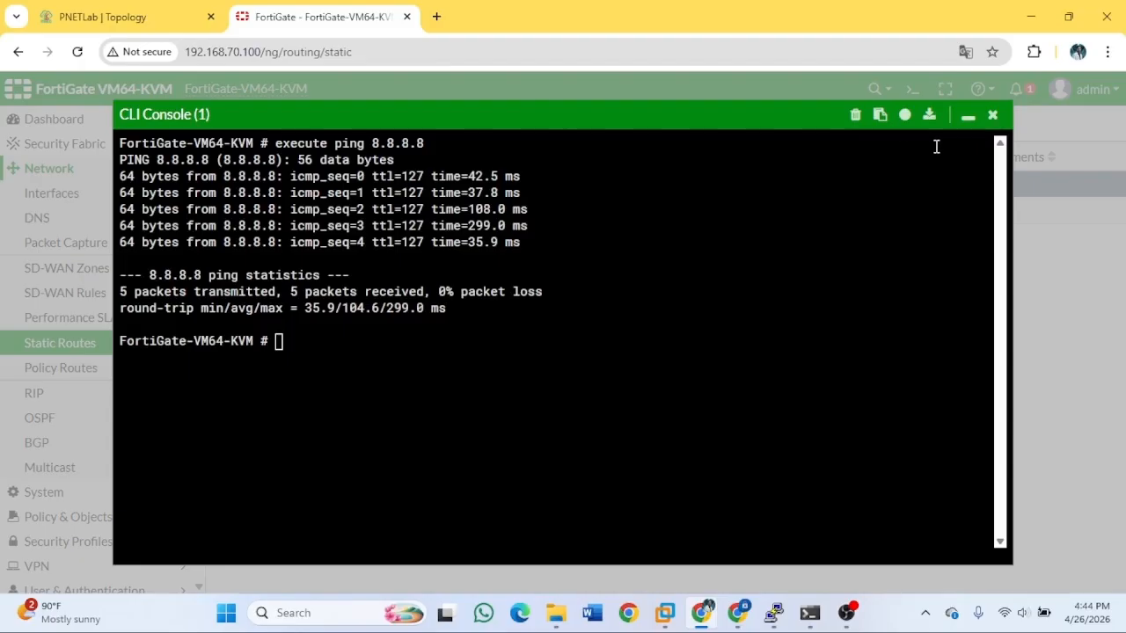
pyautogui.click(992, 116)
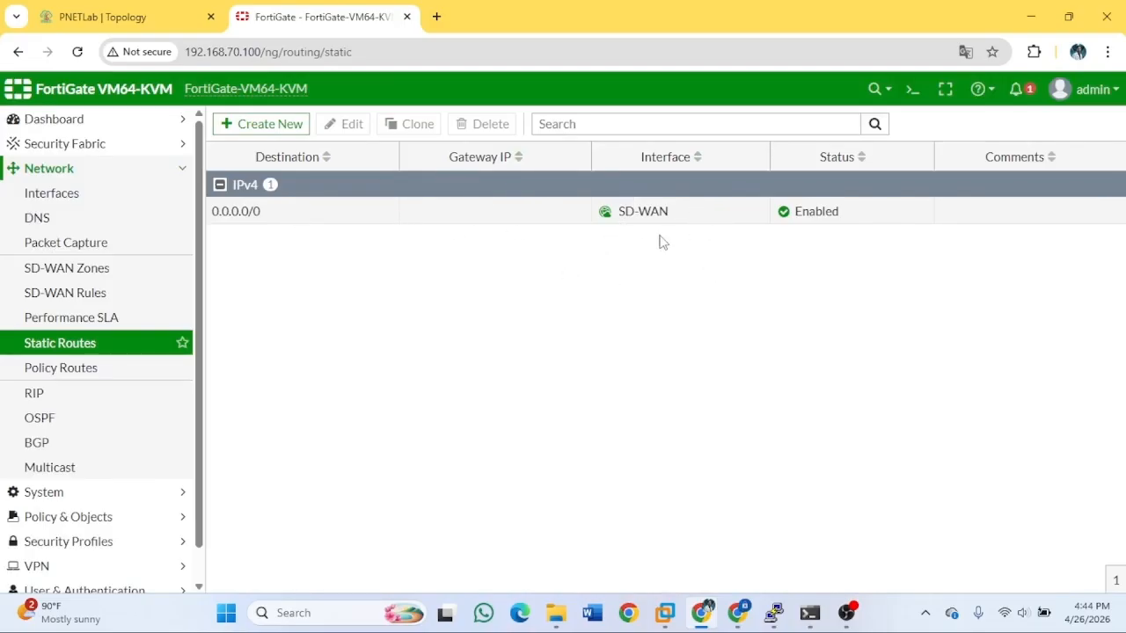
pyautogui.moveTo(649, 221)
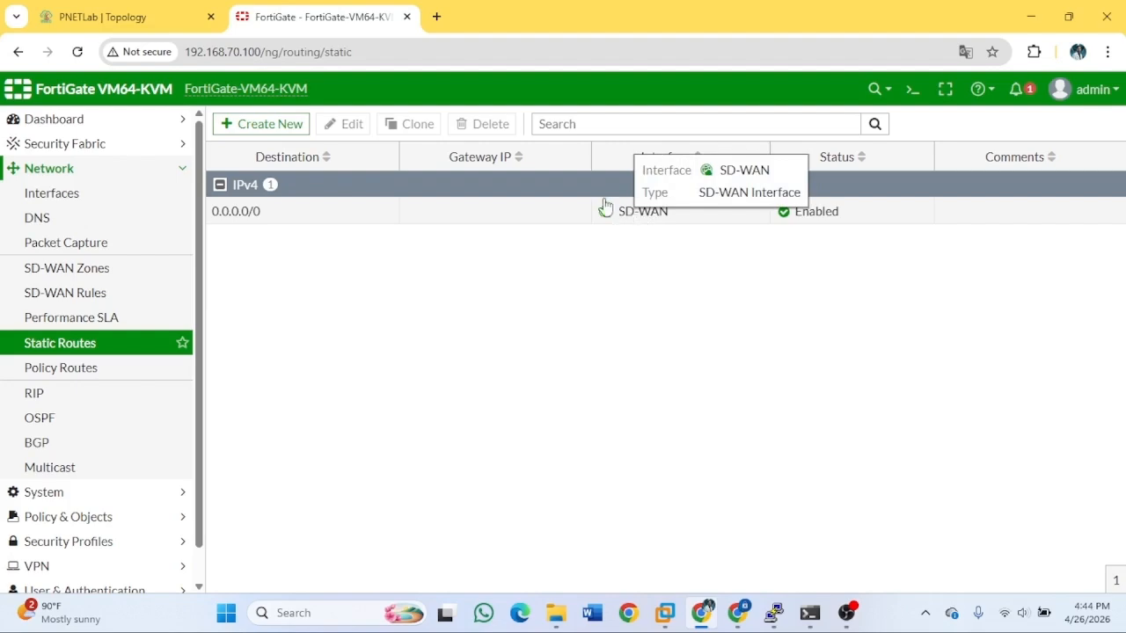
pyautogui.doubleClick(424, 211)
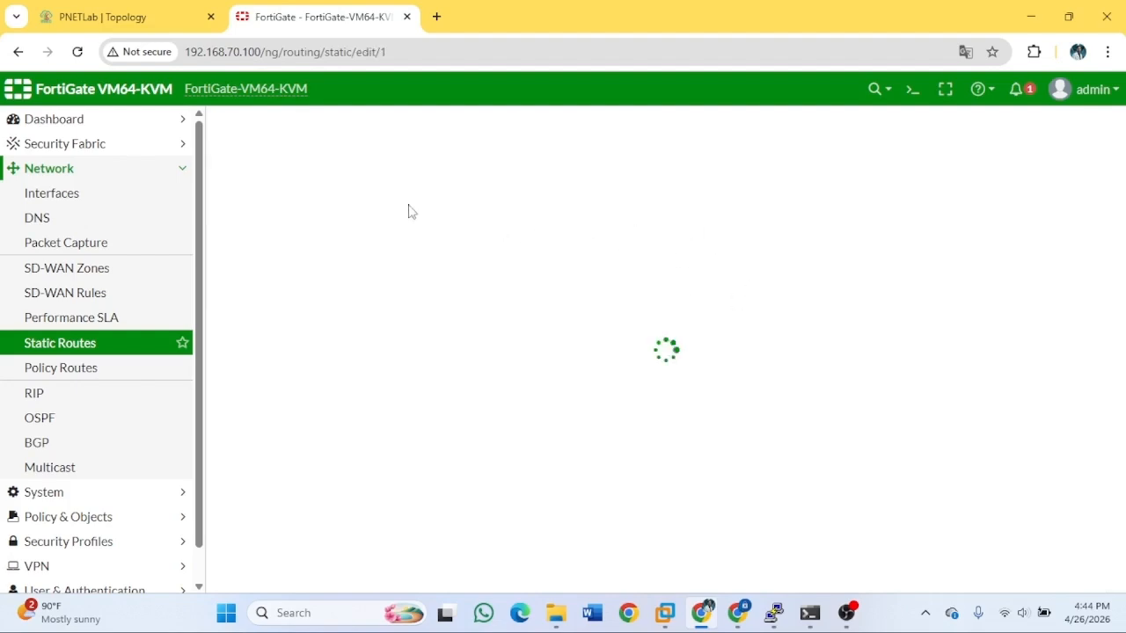
pyautogui.click(609, 313)
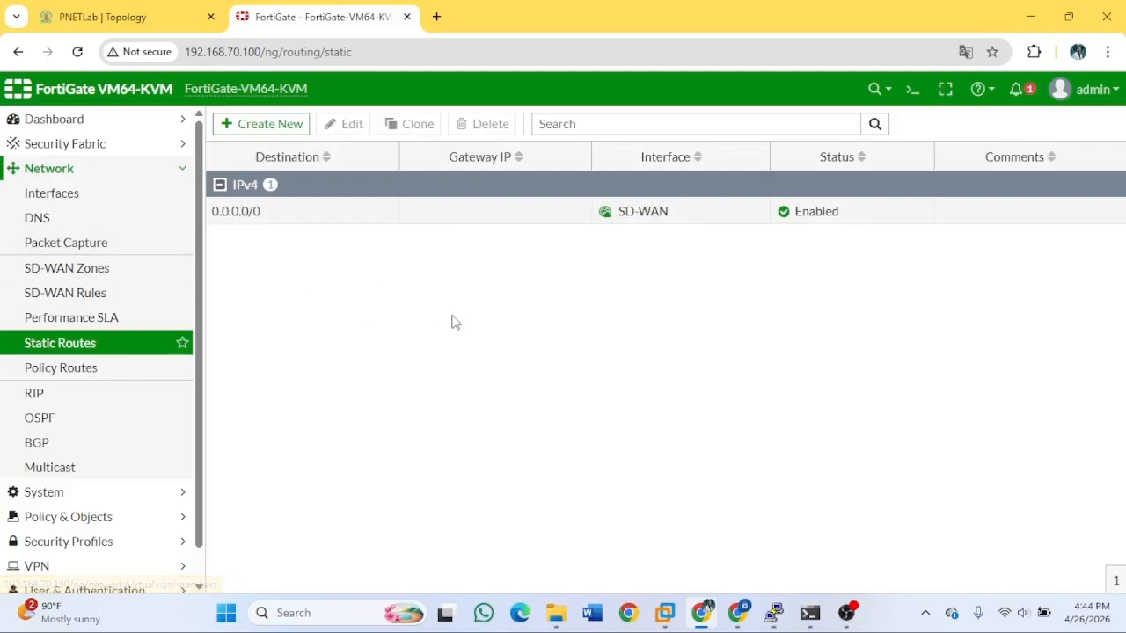
# Start a new SD-WAN rule and name it vlan10.
pyautogui.click(130, 302)
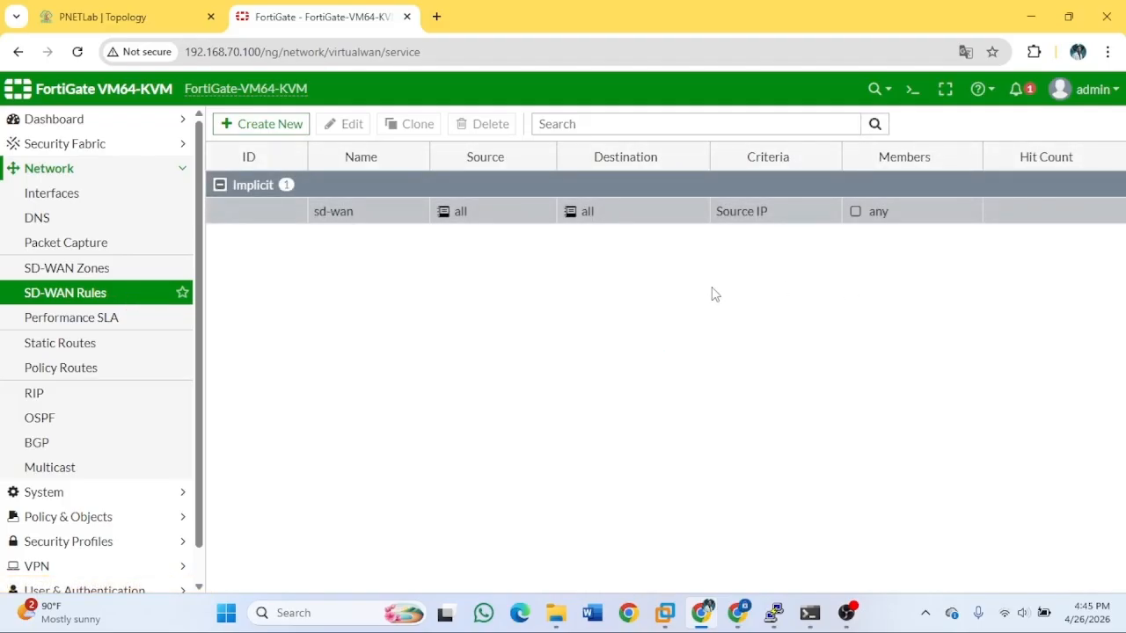
pyautogui.click(261, 127)
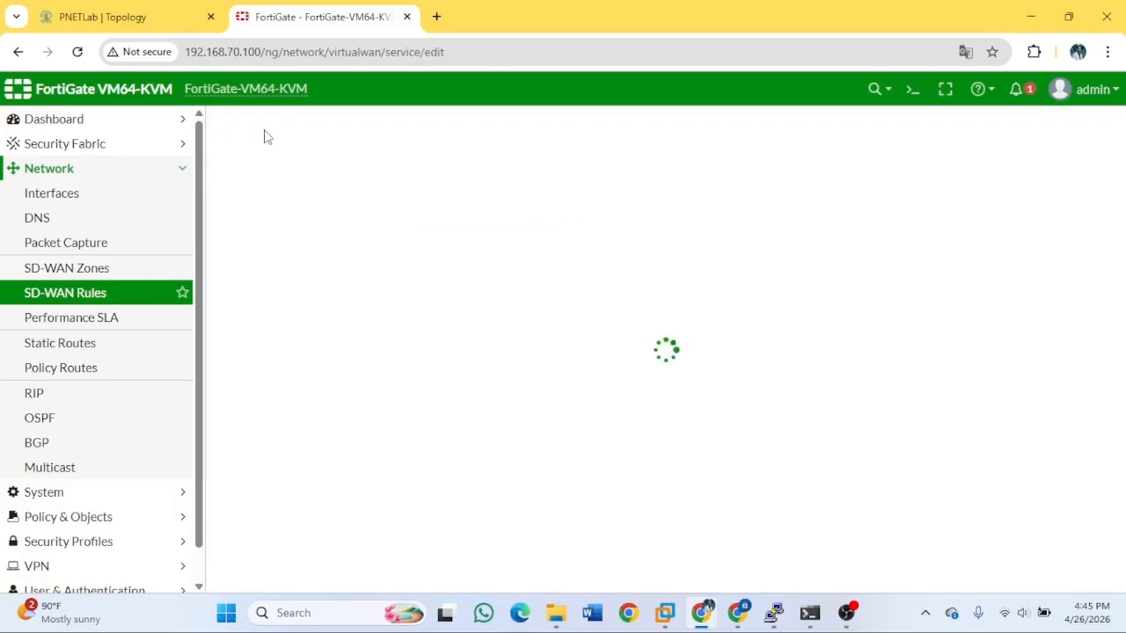
pyautogui.click(397, 158)
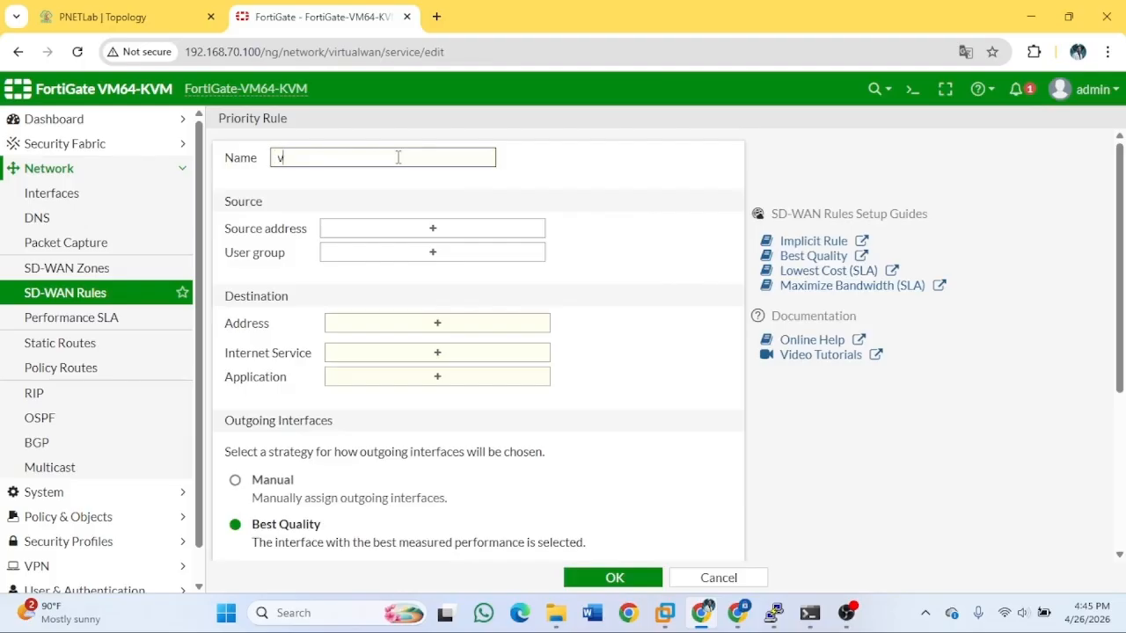
pyautogui.write('v')
pyautogui.press('BackSpace')
pyautogui.write('v')
# Set the rule's source to vlan10 address and its destination to all.
pyautogui.click(392, 228)
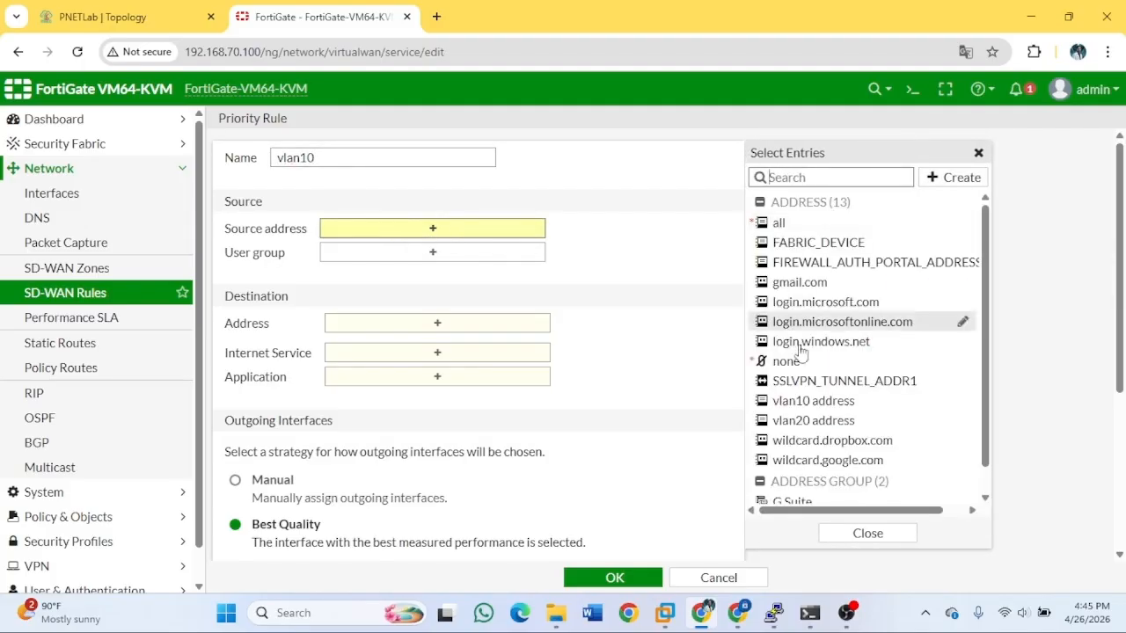
pyautogui.click(846, 401)
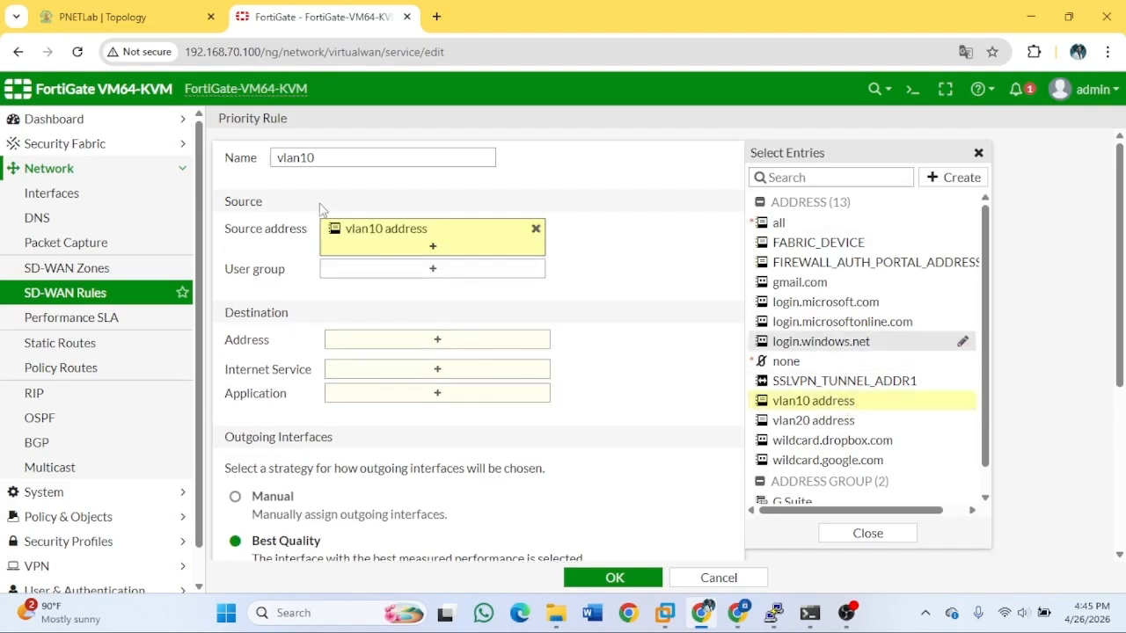
pyautogui.click(419, 272)
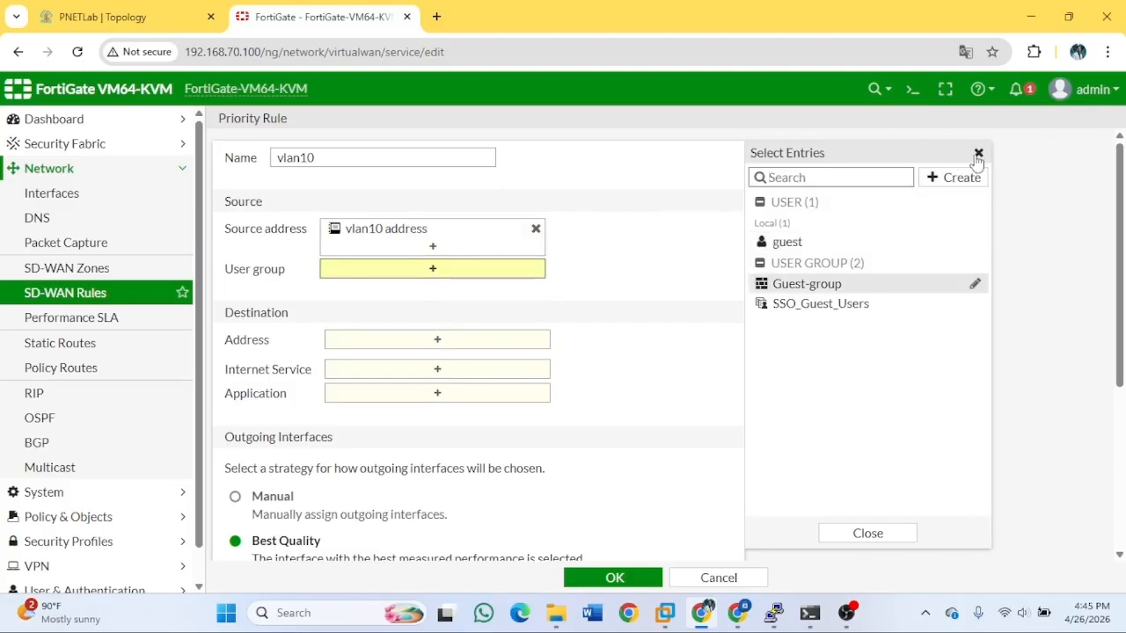
pyautogui.click(978, 153)
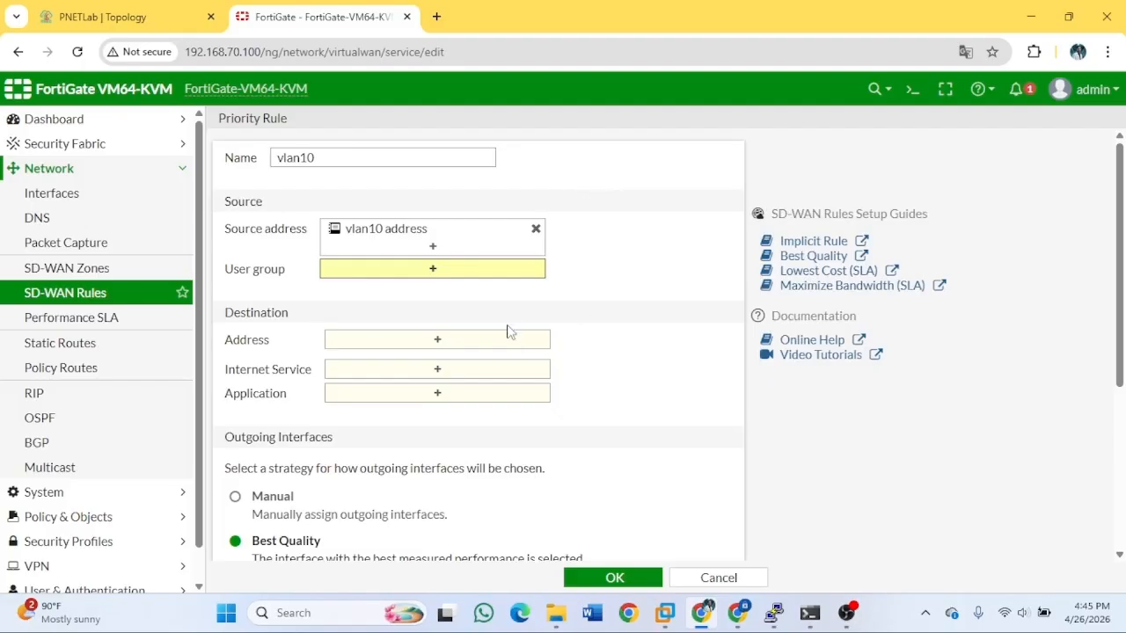
pyautogui.click(475, 341)
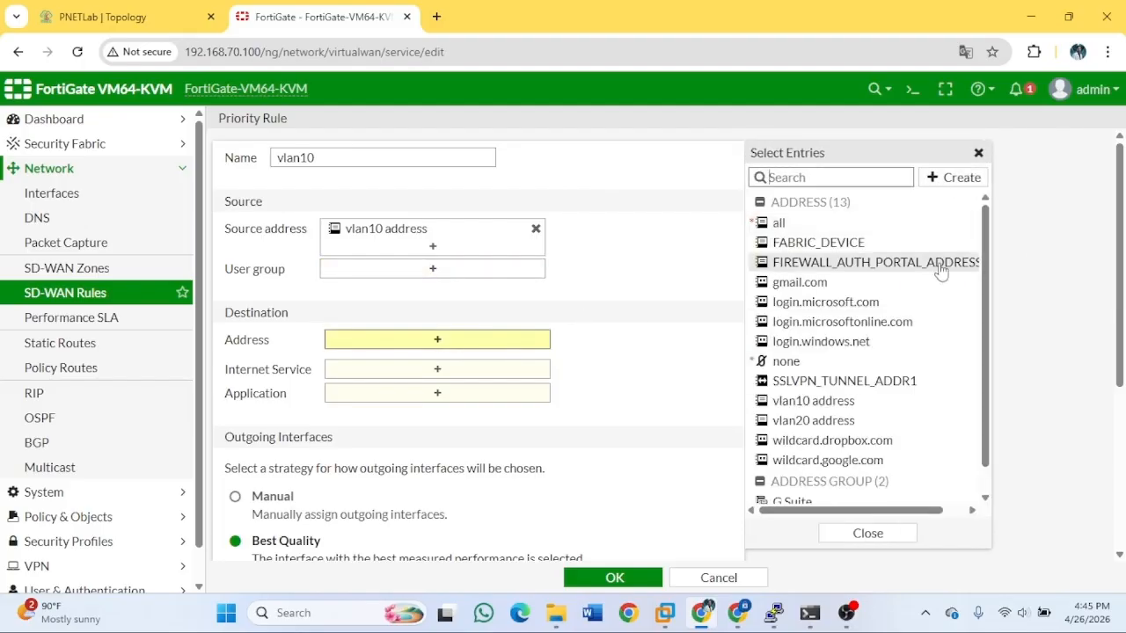
pyautogui.click(816, 223)
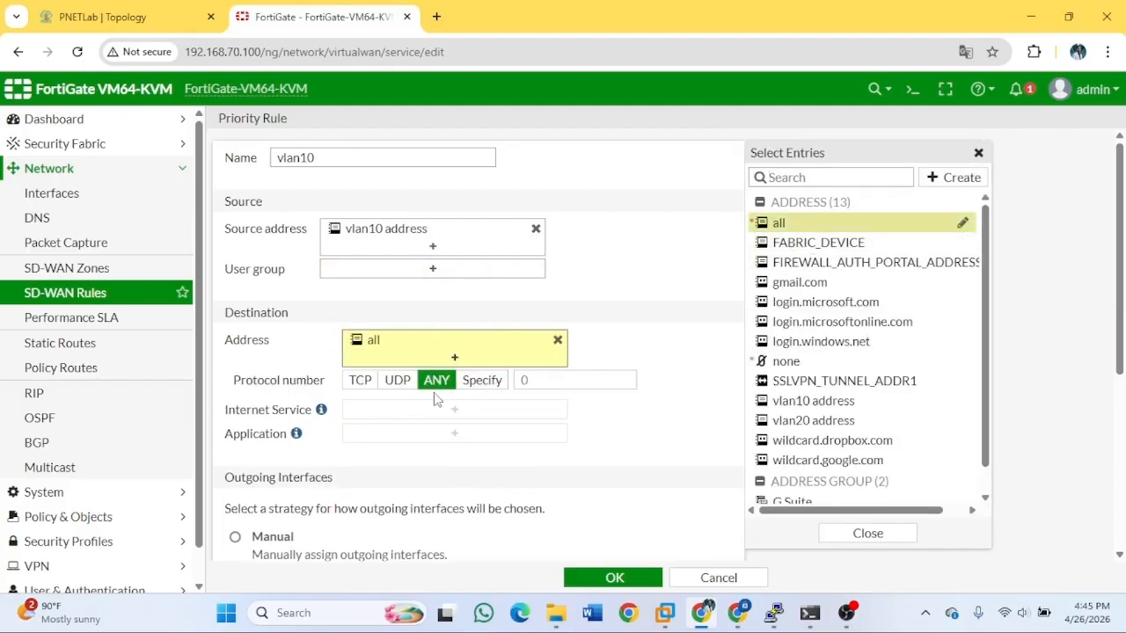
pyautogui.click(409, 416)
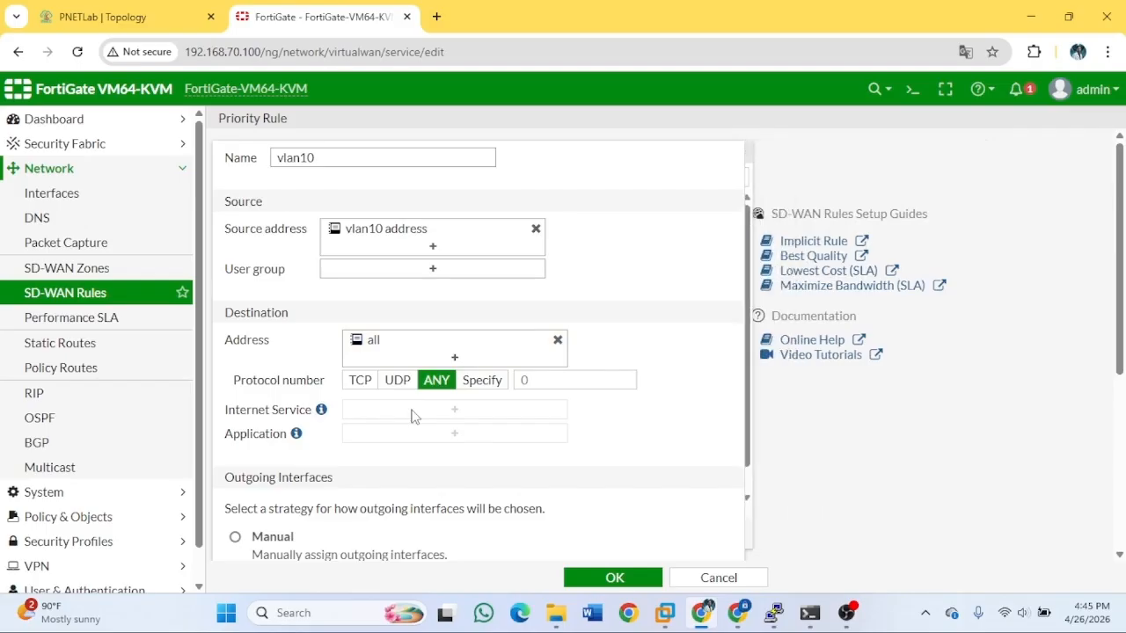
pyautogui.scroll(-4, 578, 455)
# Use the Manual outgoing strategy with port1 as the preferred interface.
pyautogui.click(334, 237)
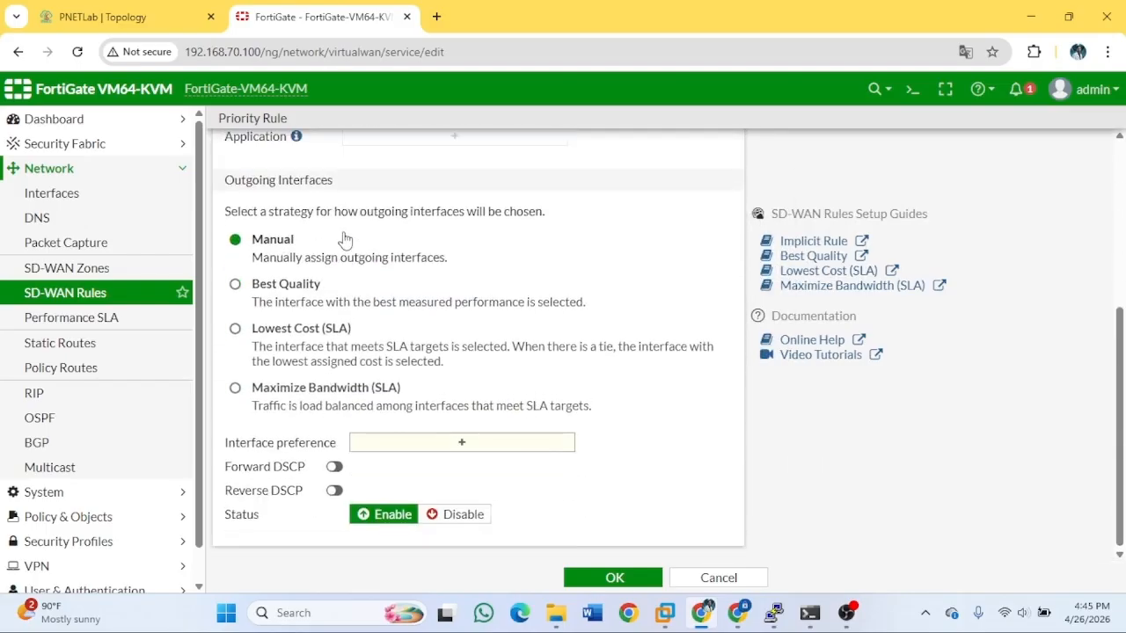
pyautogui.scroll(4, 572, 352)
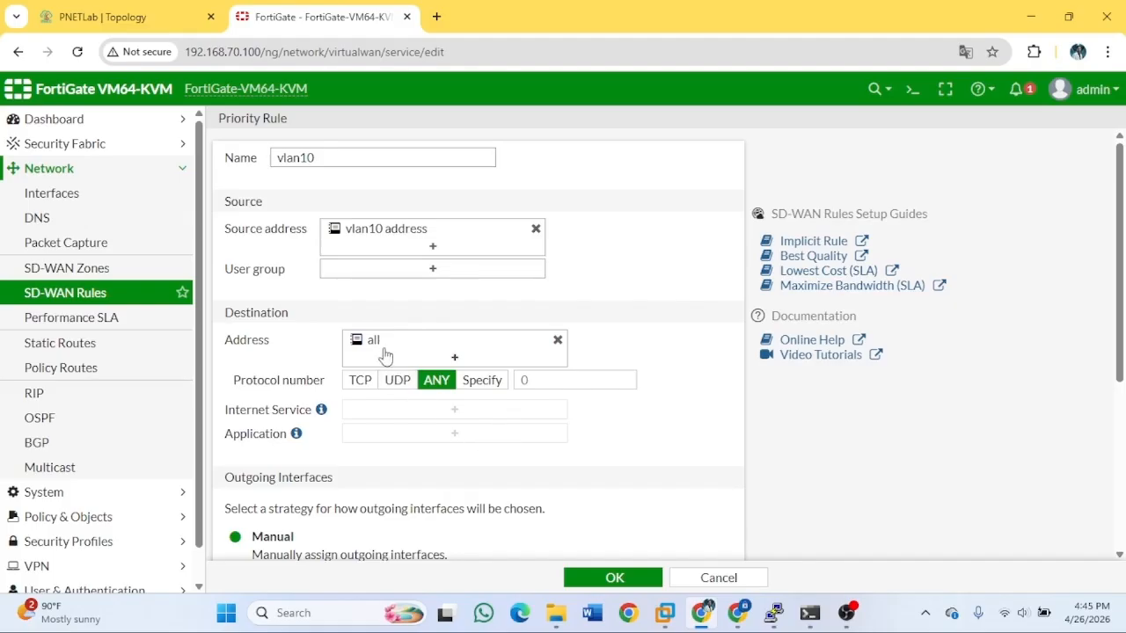
pyautogui.scroll(-4, 458, 396)
pyautogui.click(489, 451)
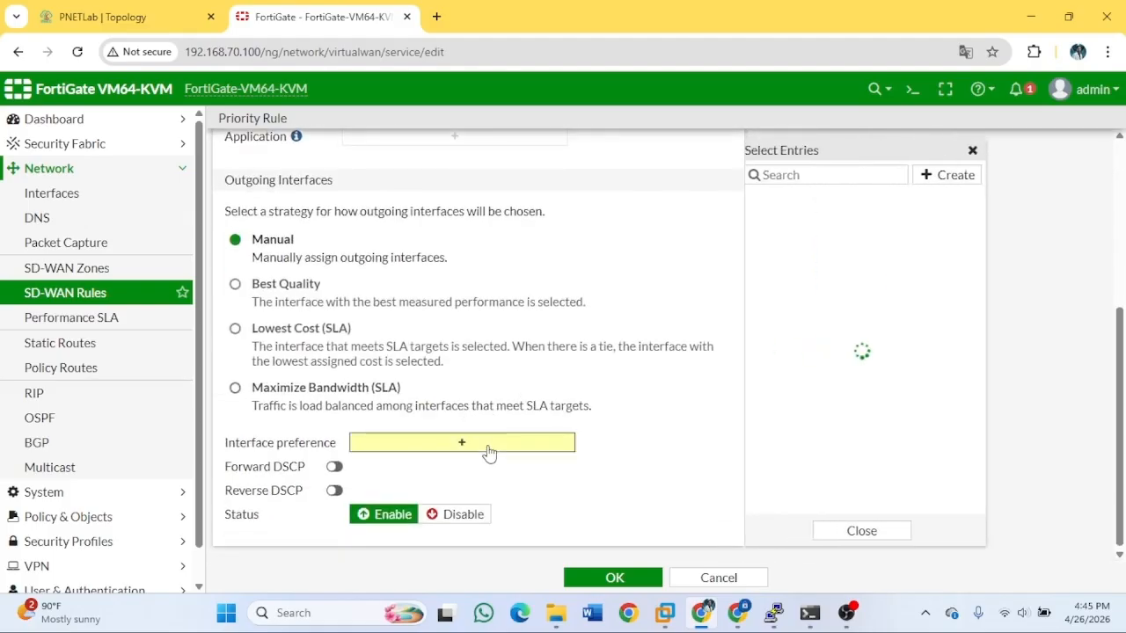
pyautogui.scroll(4, 584, 352)
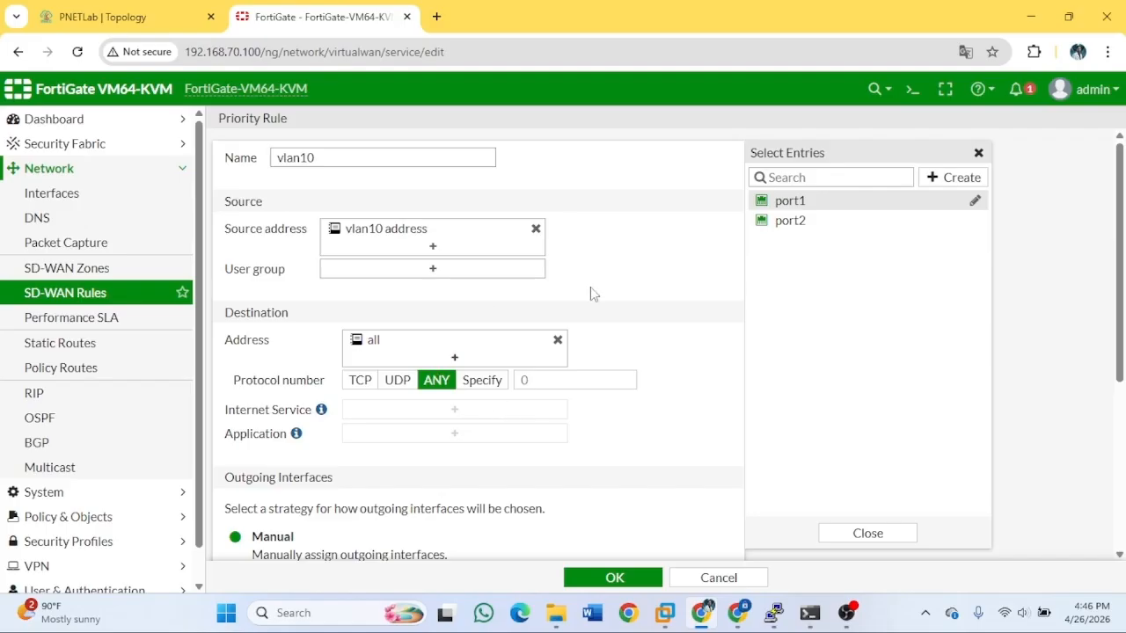
pyautogui.click(475, 411)
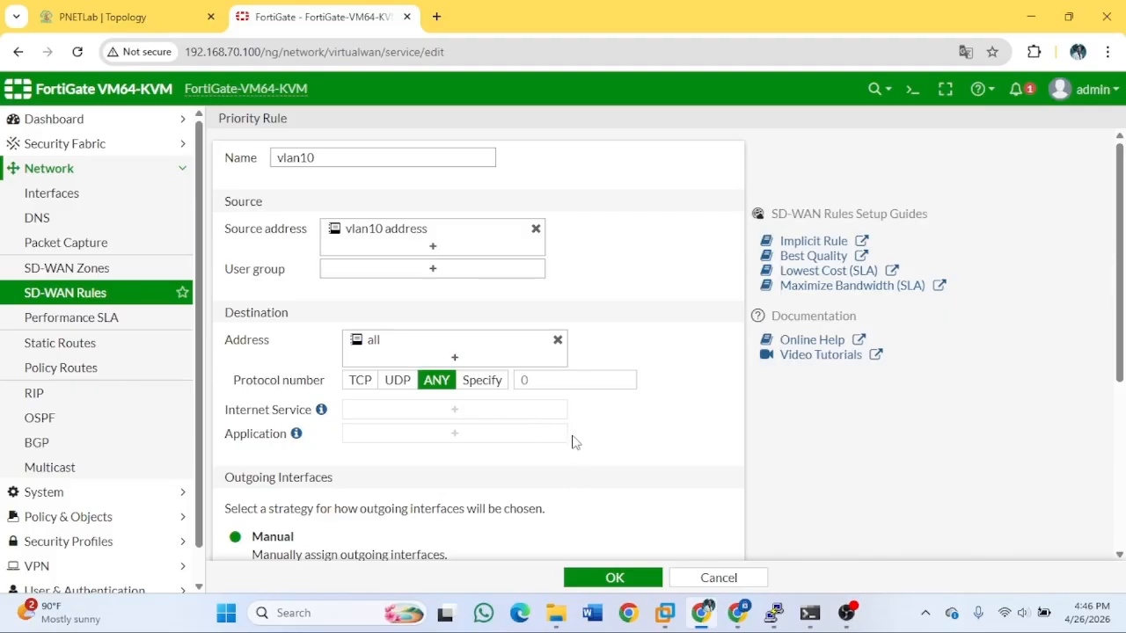
pyautogui.scroll(-3, 417, 374)
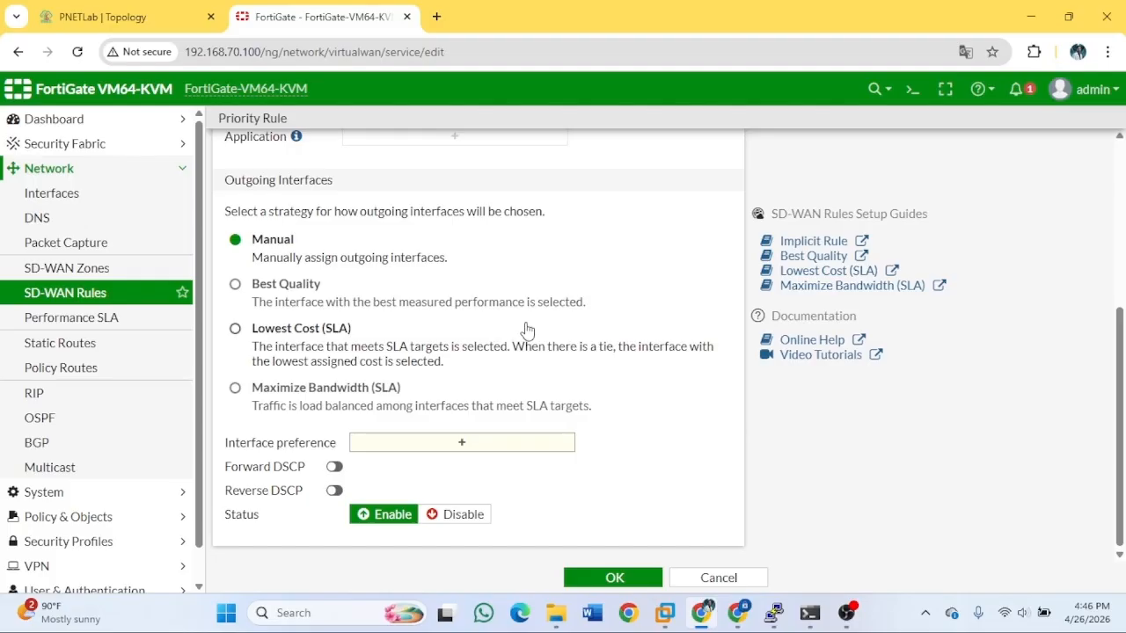
pyautogui.click(419, 447)
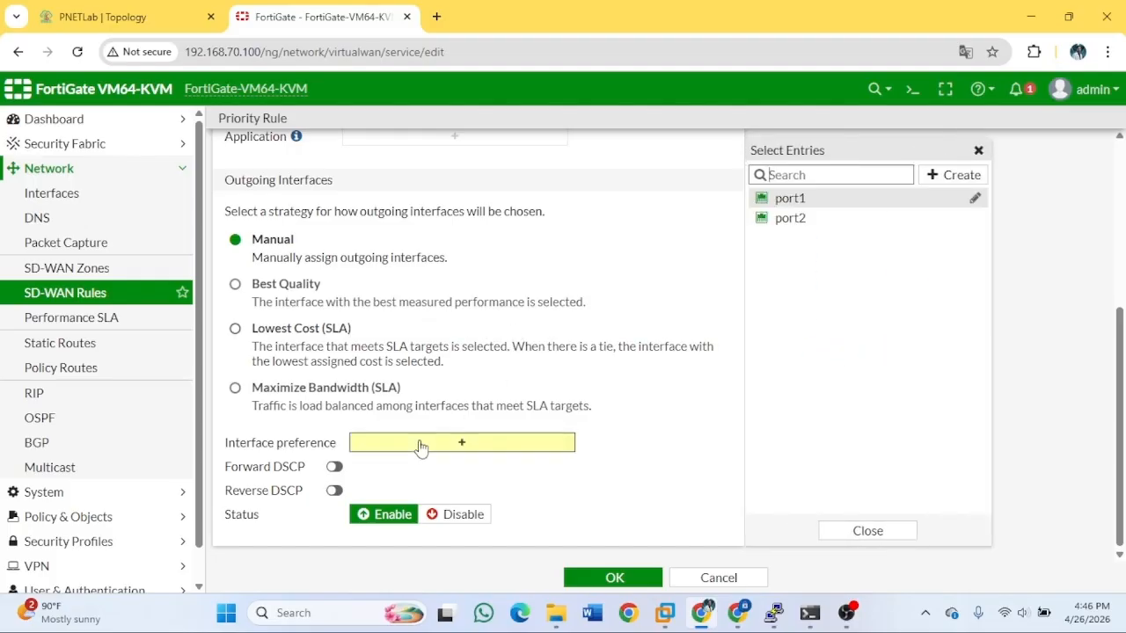
pyautogui.scroll(4, 563, 259)
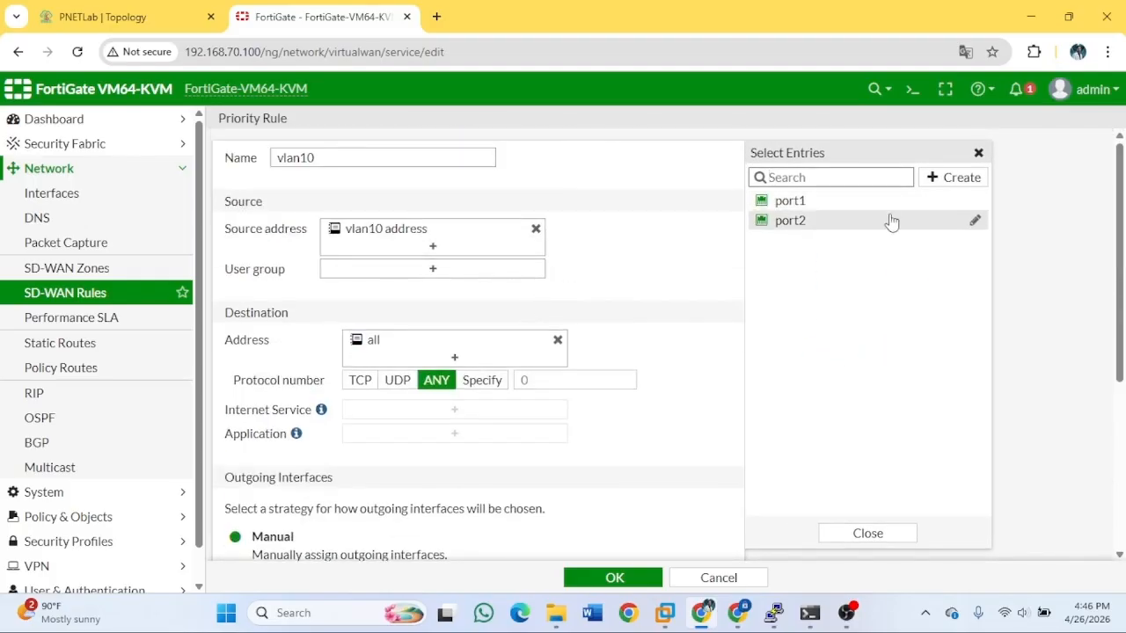
pyautogui.moveTo(789, 206)
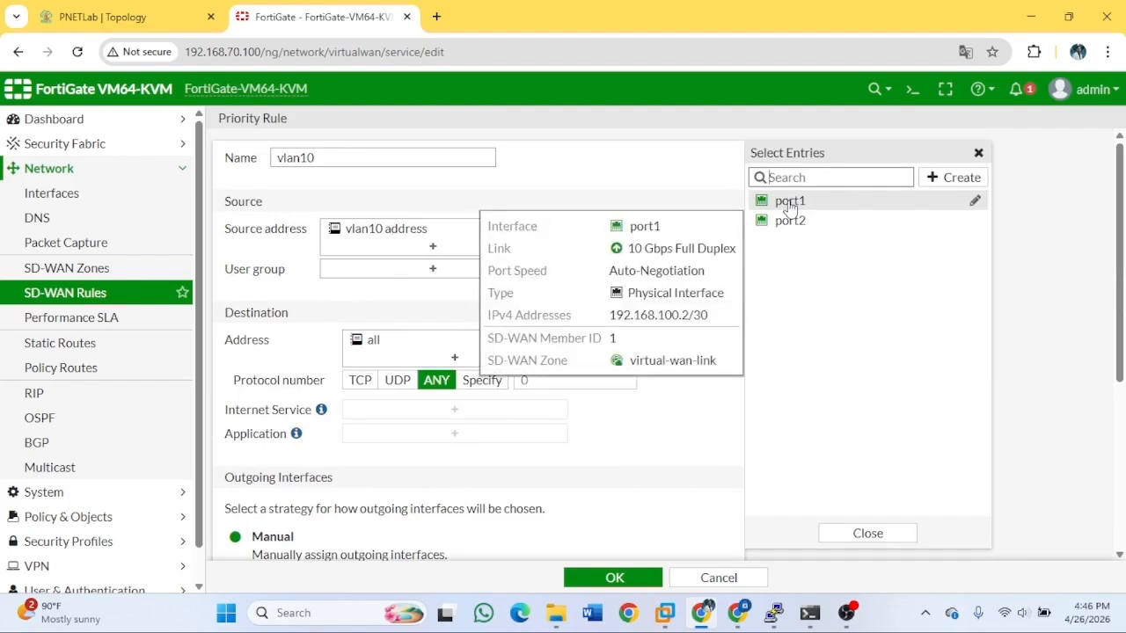
pyautogui.click(789, 205)
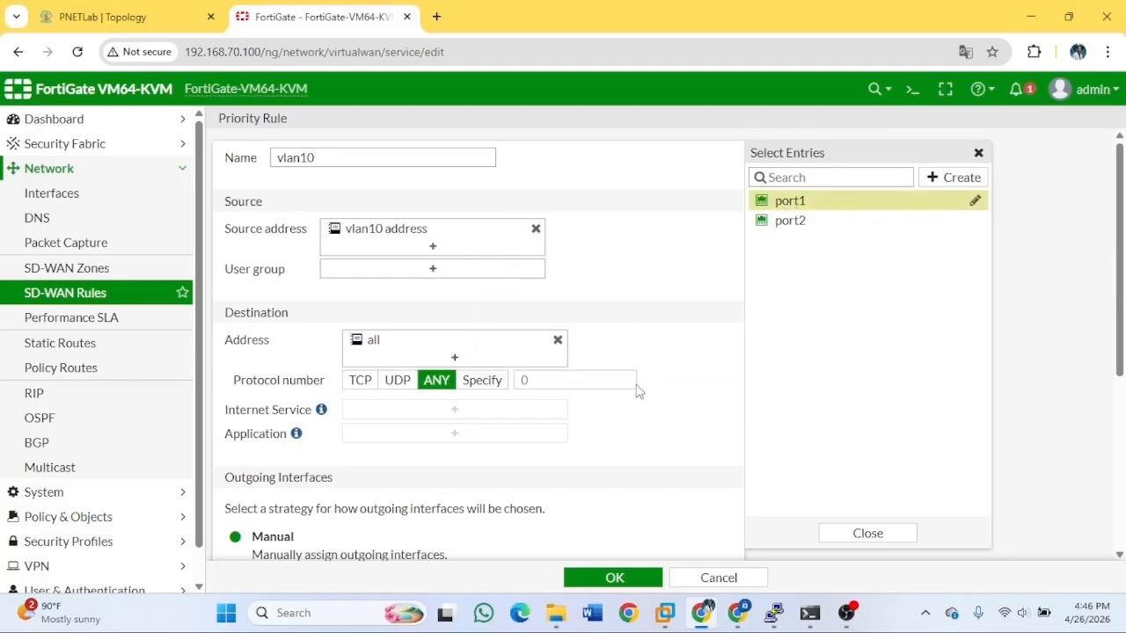
# Save the vlan10 rule and start another new SD-WAN rule.
pyautogui.scroll(-4, 636, 389)
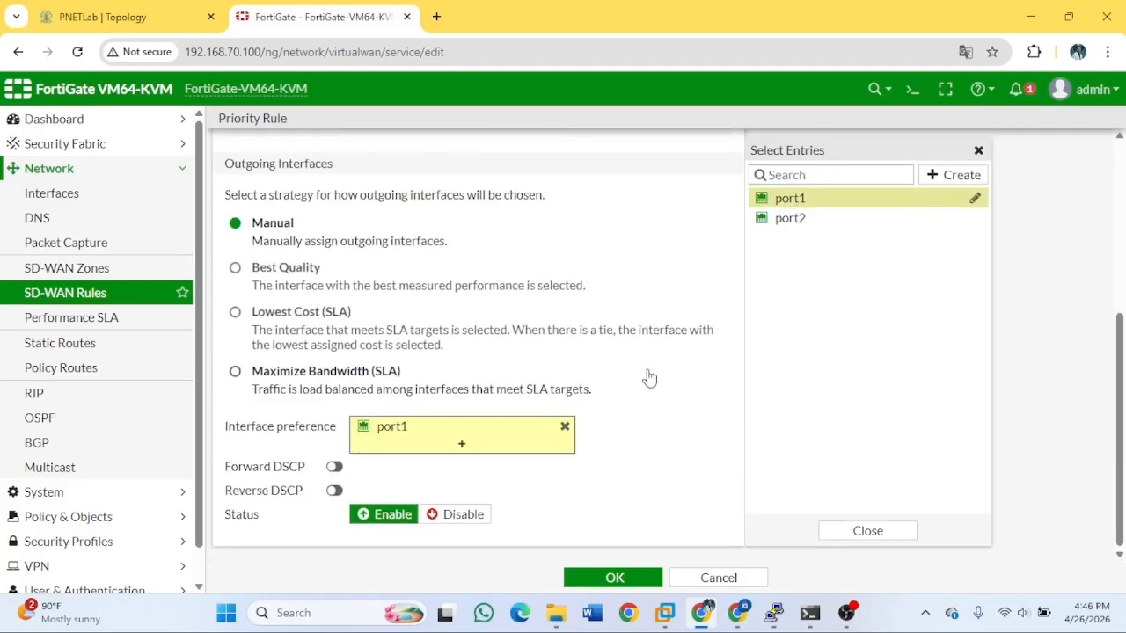
pyautogui.click(634, 581)
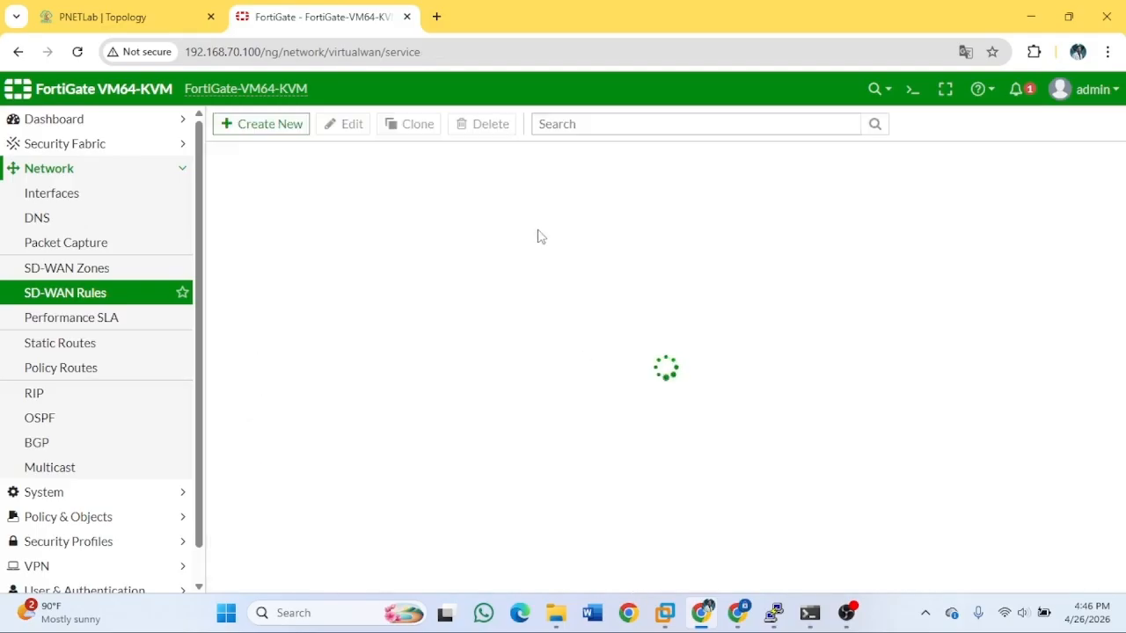
pyautogui.click(271, 124)
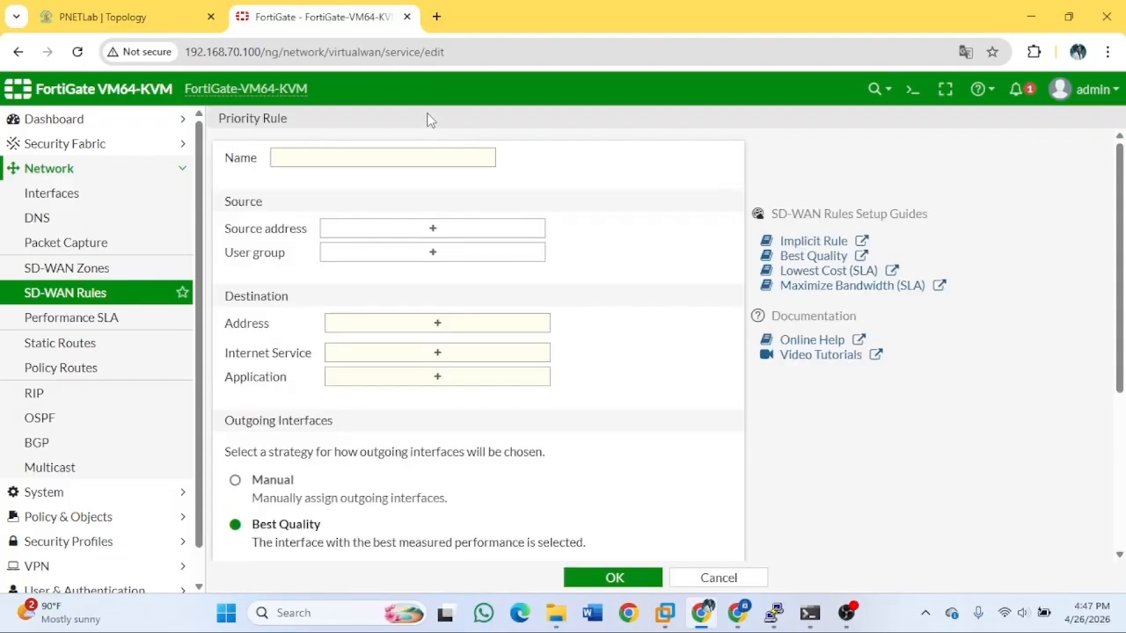
# Name the new SD-WAN rule vlan20, with source 'vlan20 address' and destination 'all'.
pyautogui.click(368, 151)
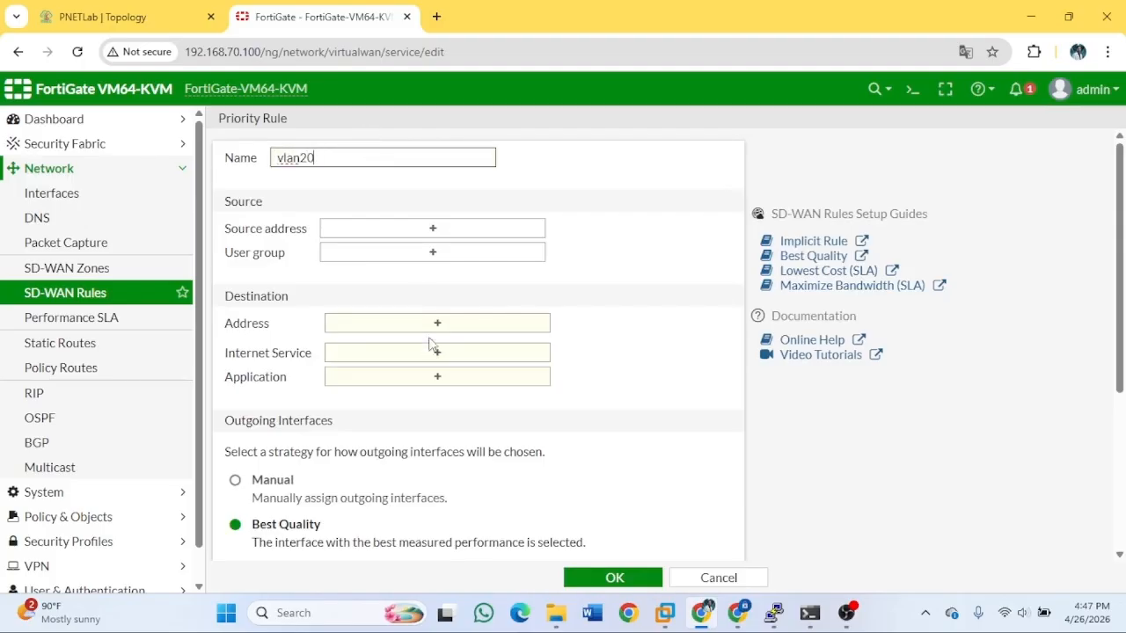
pyautogui.click(434, 230)
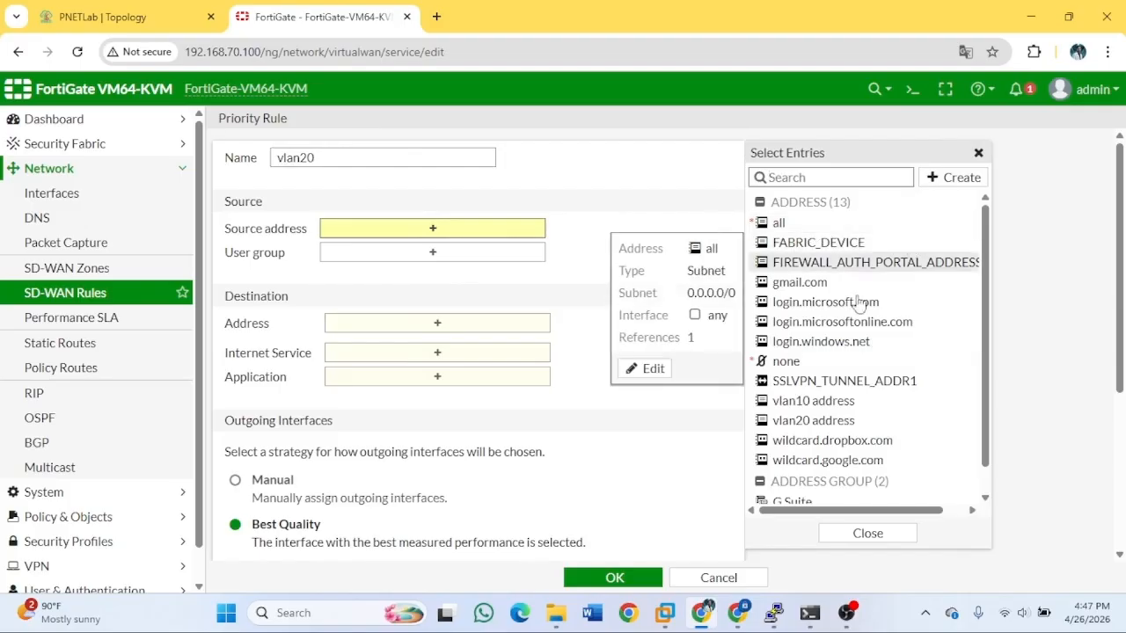
pyautogui.click(837, 422)
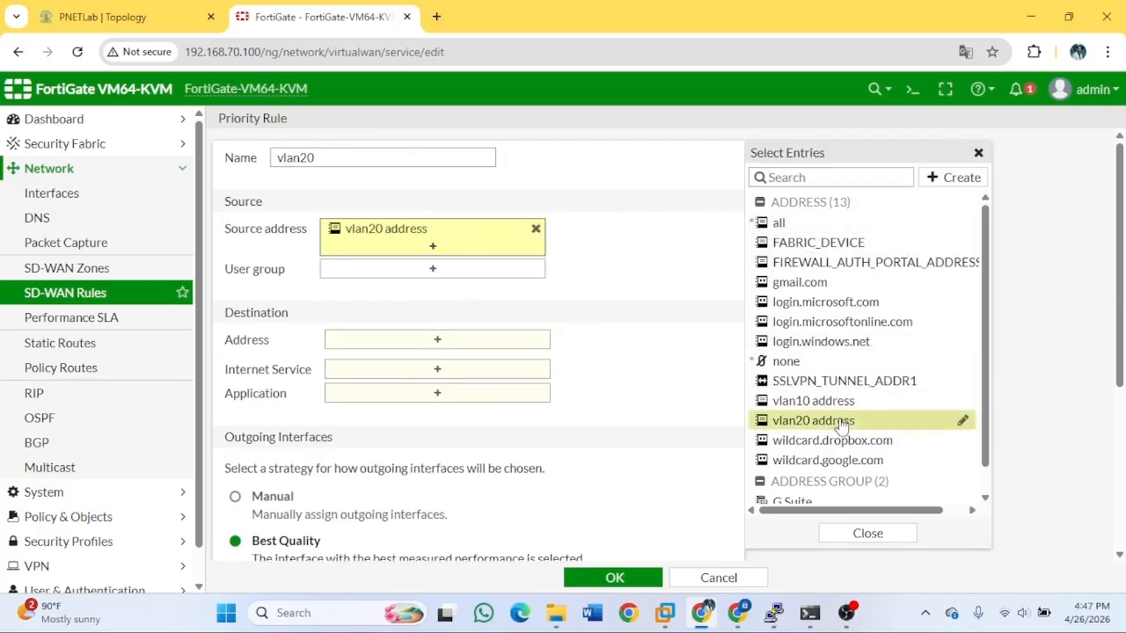
pyautogui.click(472, 343)
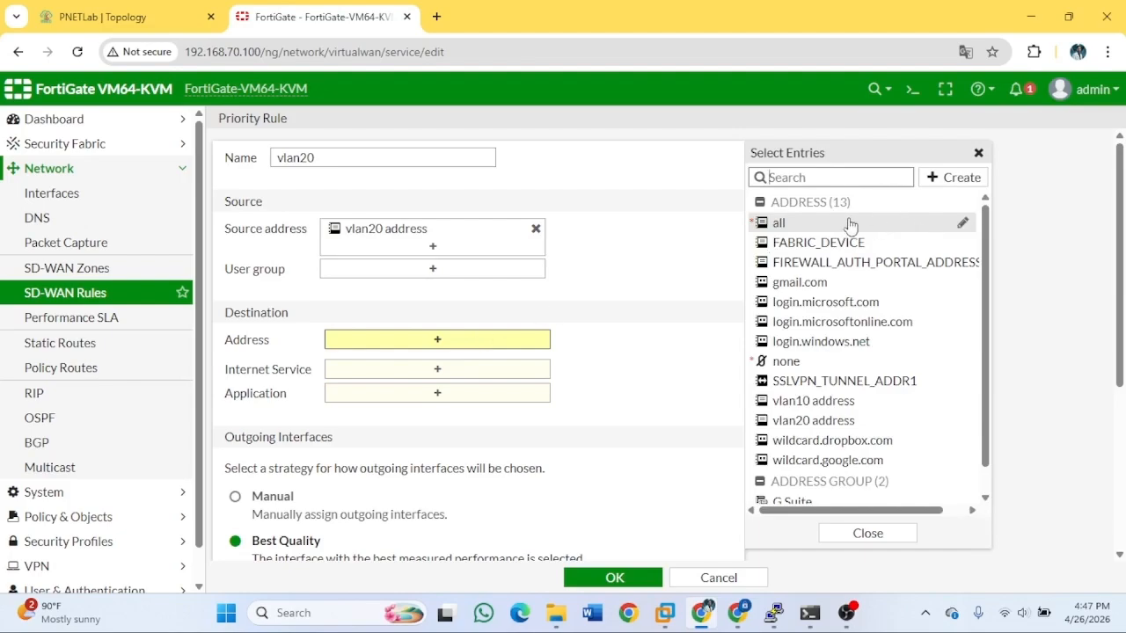
pyautogui.moveTo(847, 226)
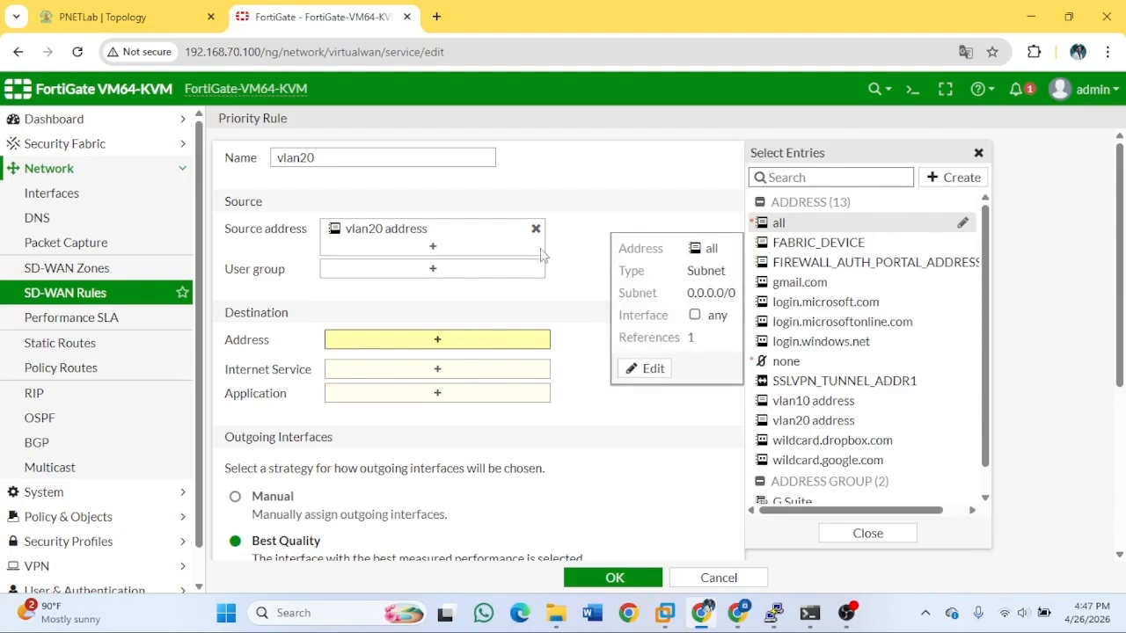
pyautogui.click(871, 224)
pyautogui.moveTo(463, 327)
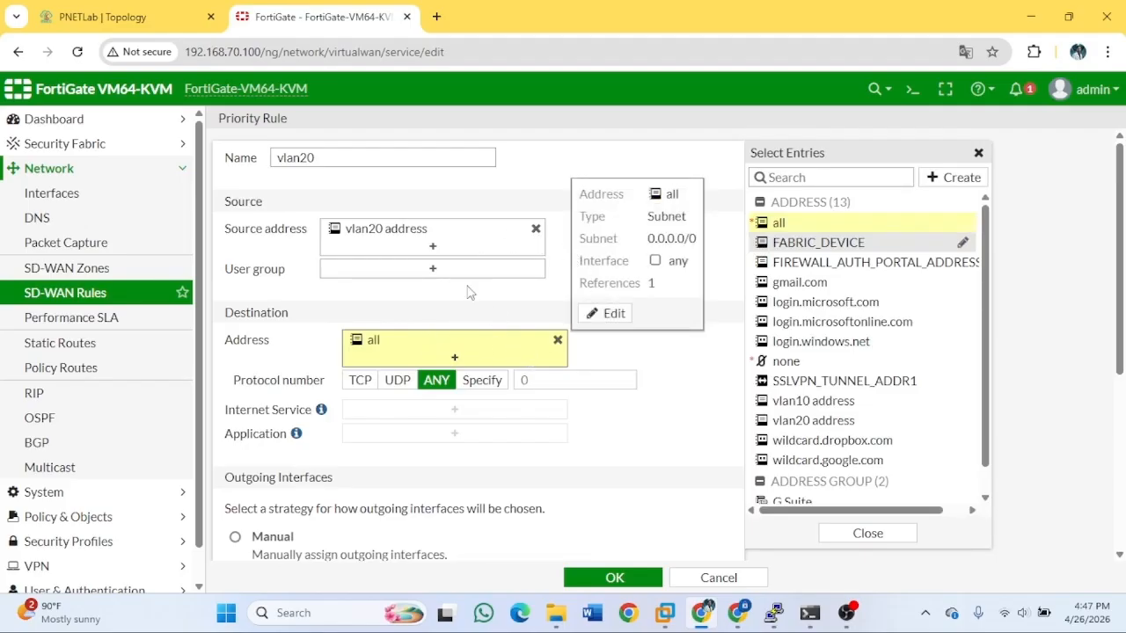
pyautogui.scroll(-4, 472, 293)
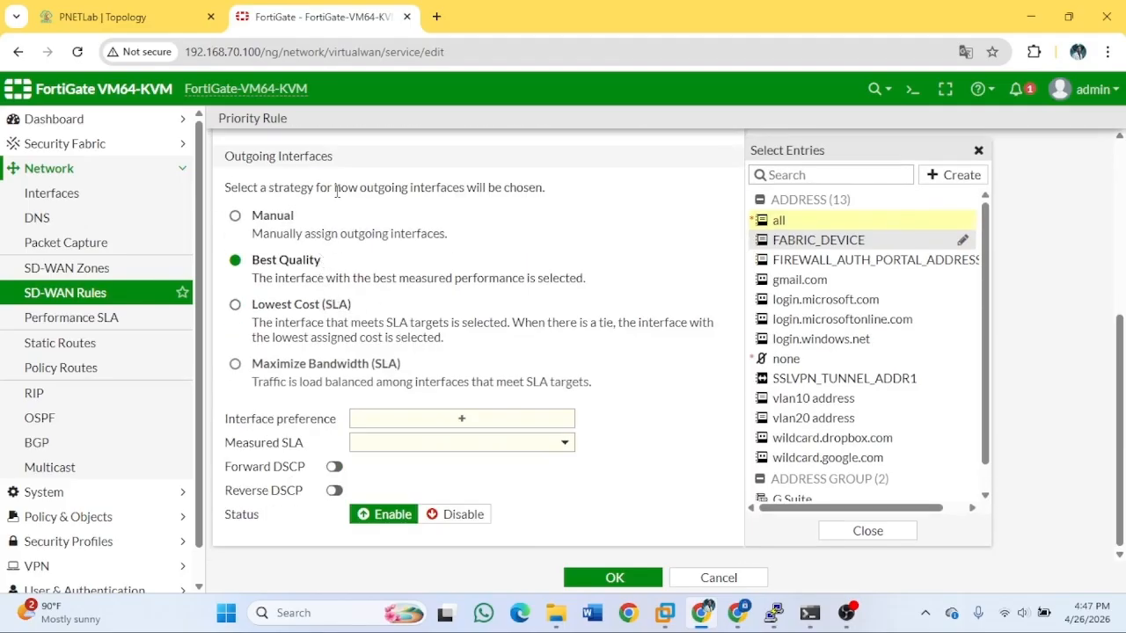
# Give the vlan20 rule the Manual strategy with port2 as preferred interface, and save it.
pyautogui.click(234, 231)
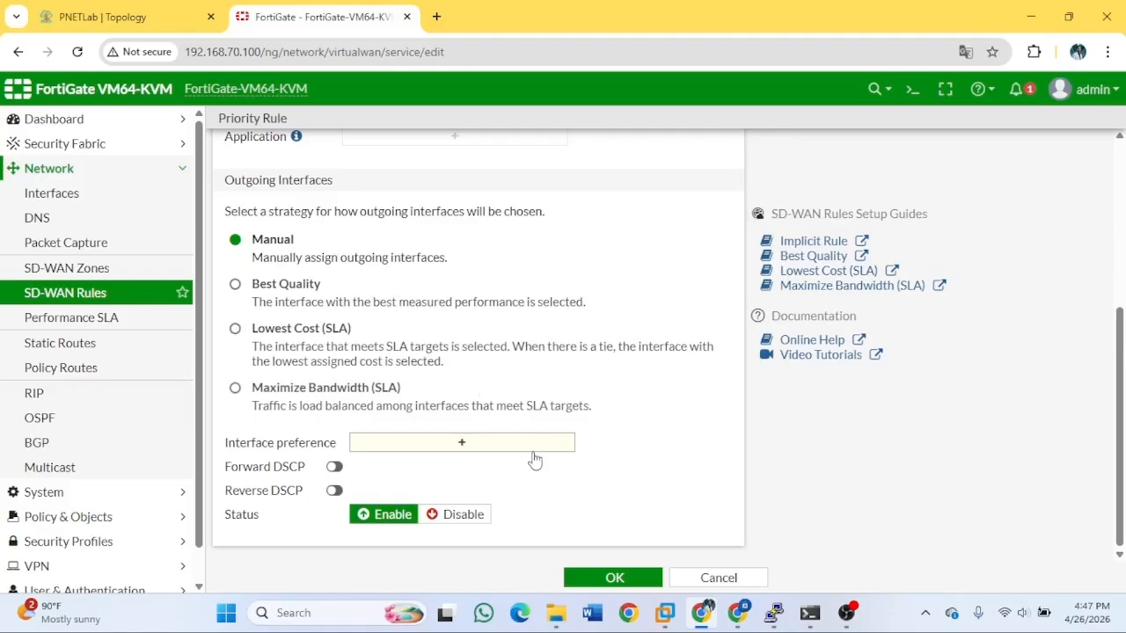
pyautogui.click(460, 446)
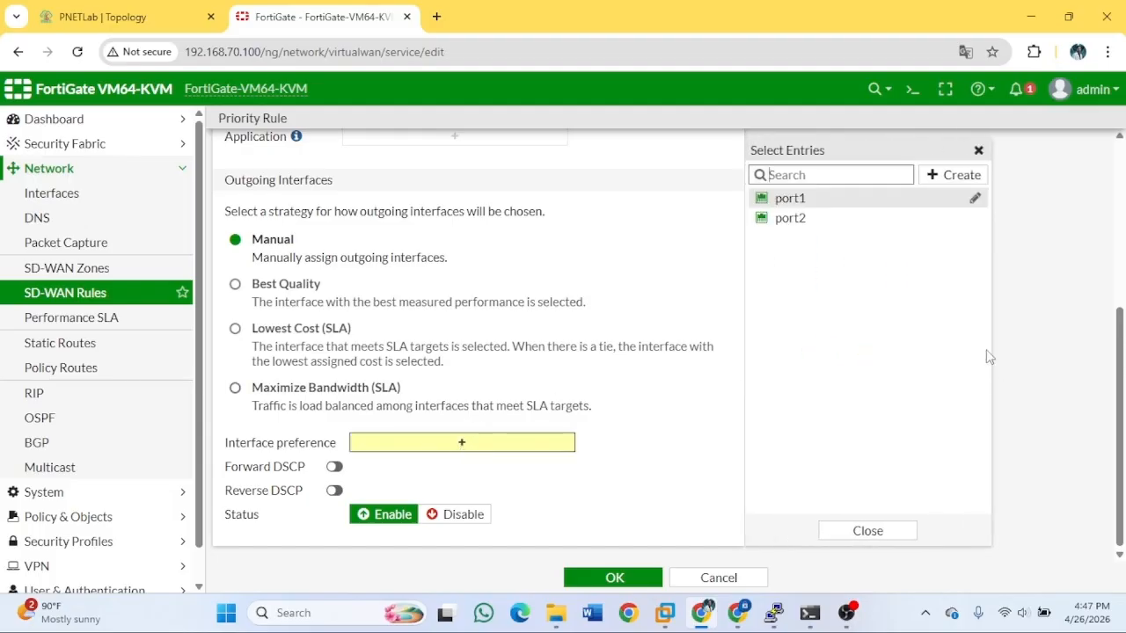
pyautogui.click(792, 220)
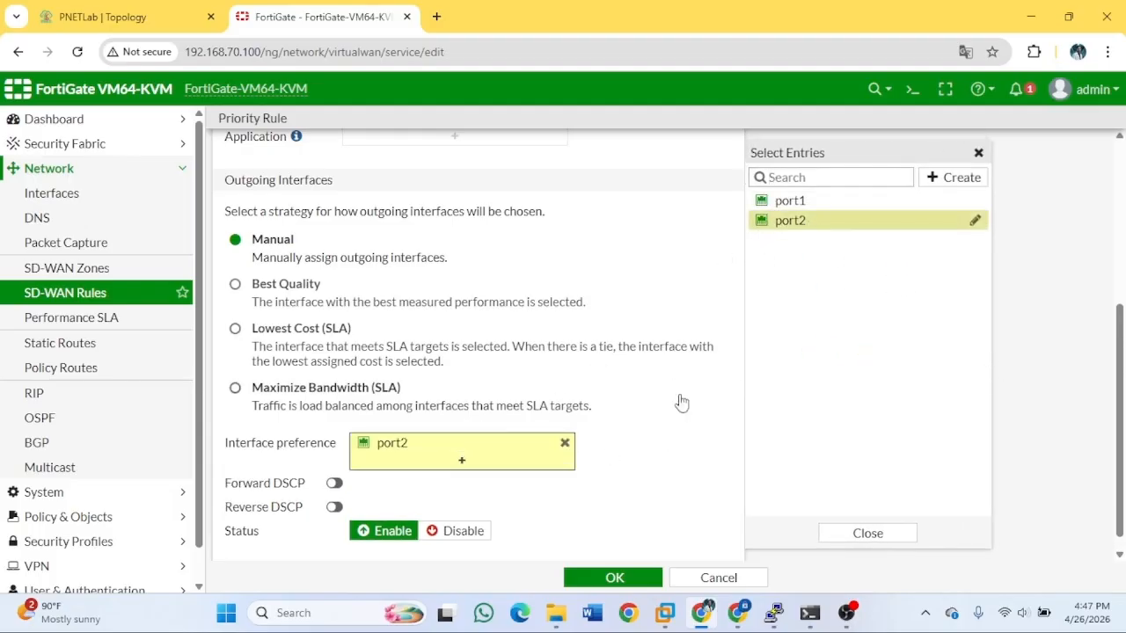
pyautogui.click(626, 577)
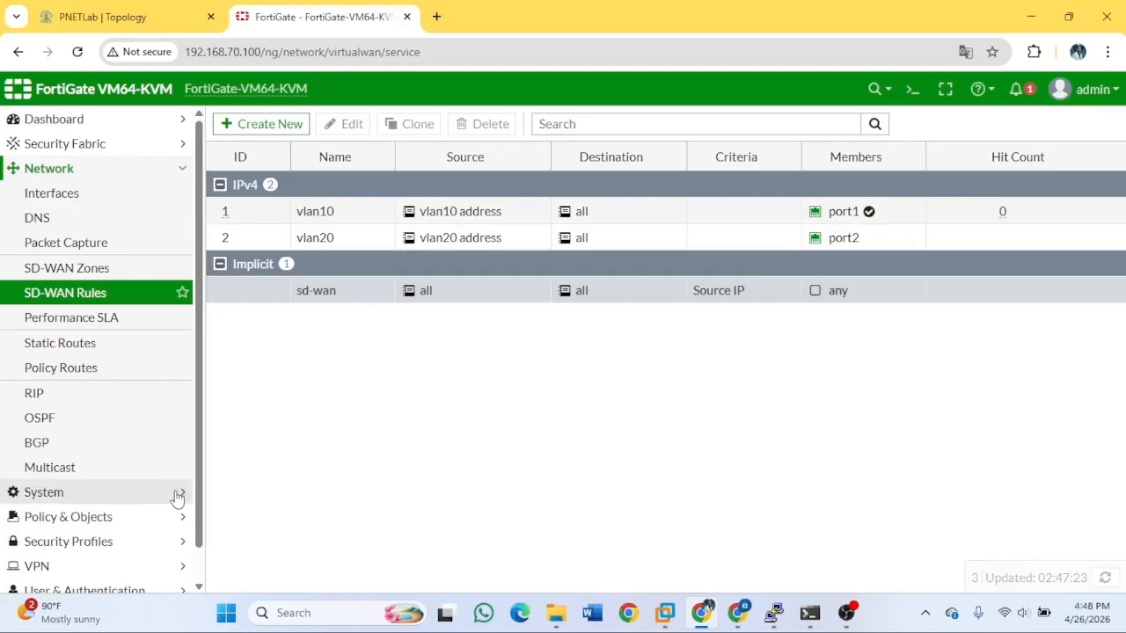
# Go to Policy & Objects > Firewall Policy and start a new policy.
pyautogui.click(180, 517)
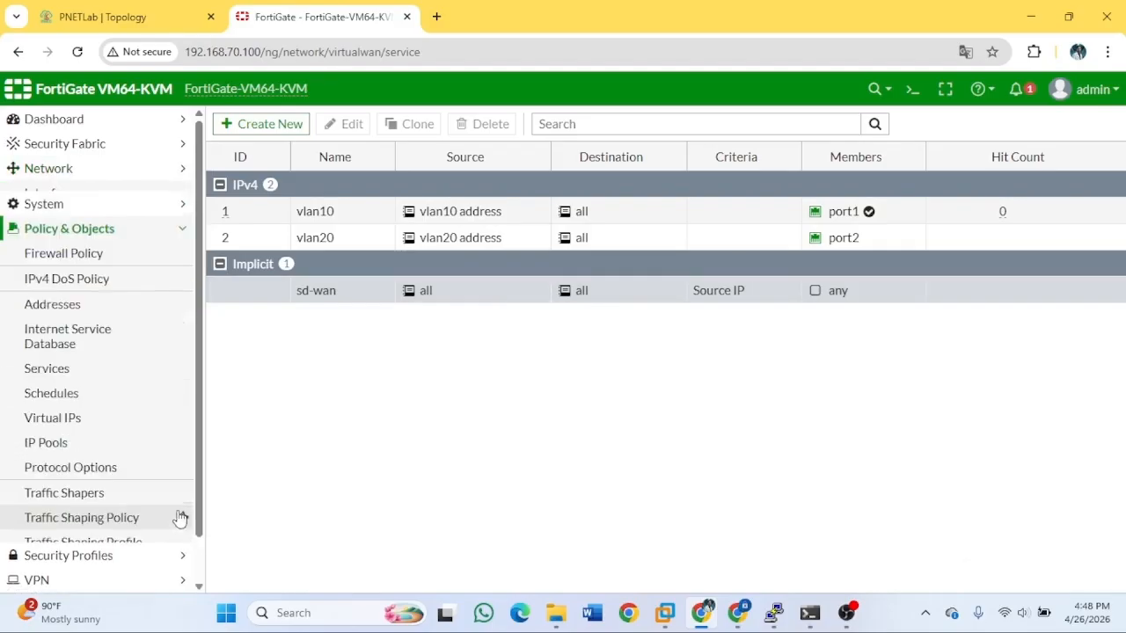
pyautogui.click(88, 251)
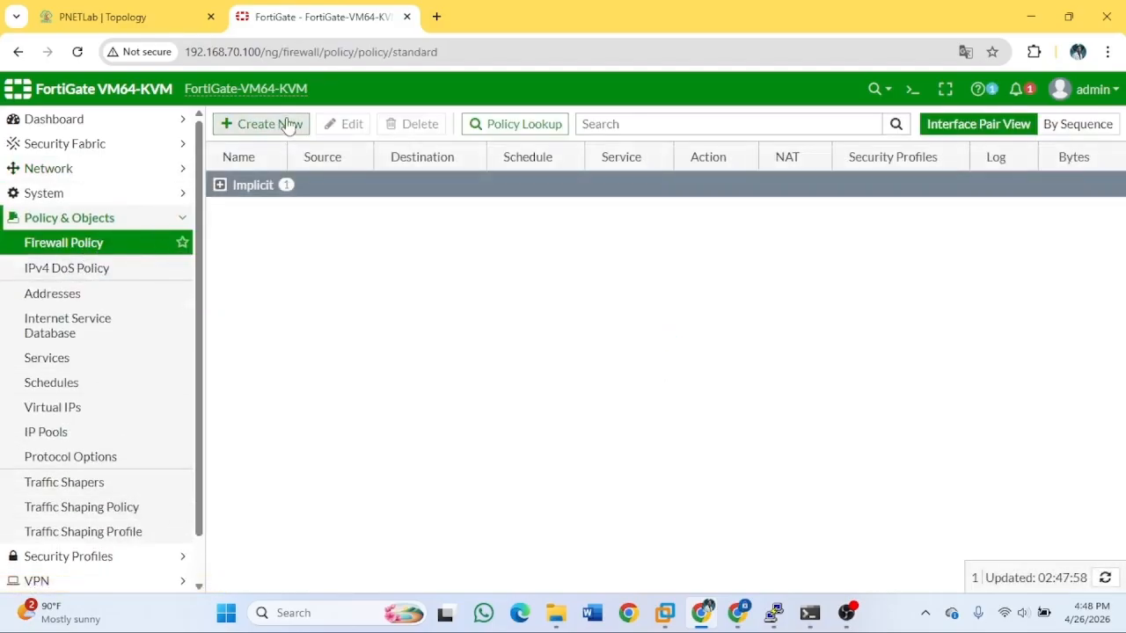
pyautogui.click(289, 126)
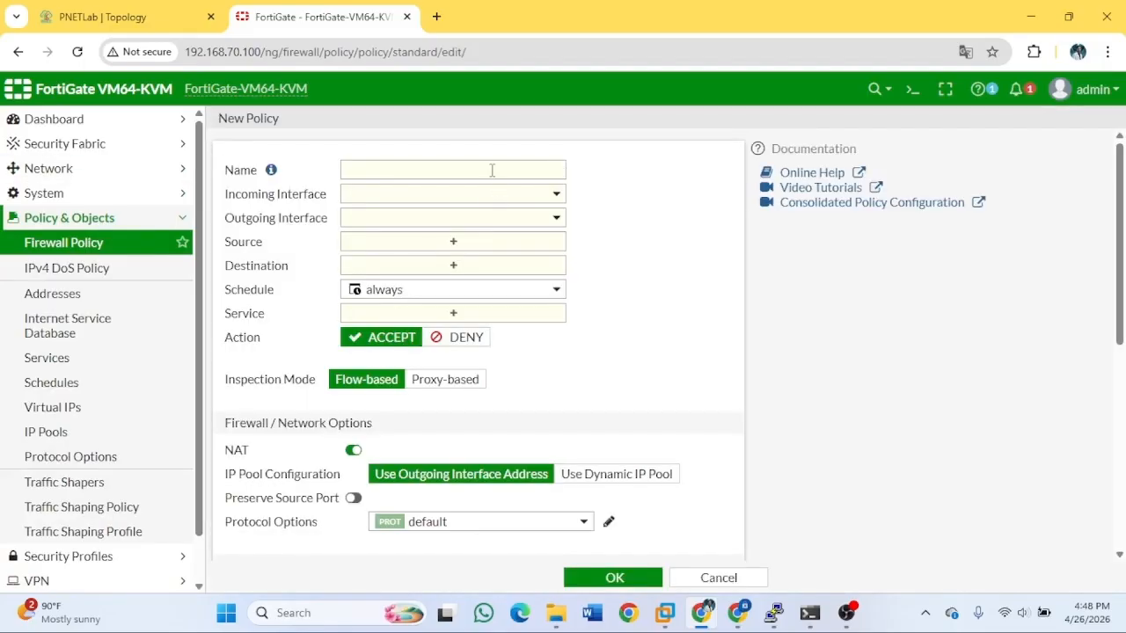
# Name the policy access-vlan10, with incoming interface vlan10 and outgoing virtual-wan-link.
pyautogui.click(489, 168)
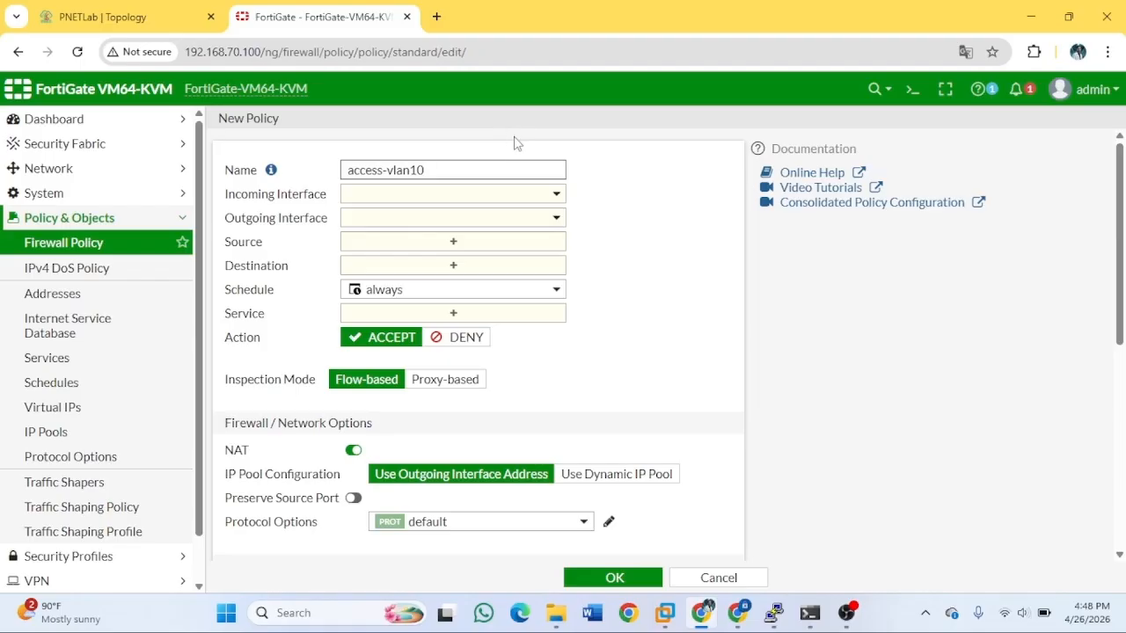
pyautogui.click(408, 197)
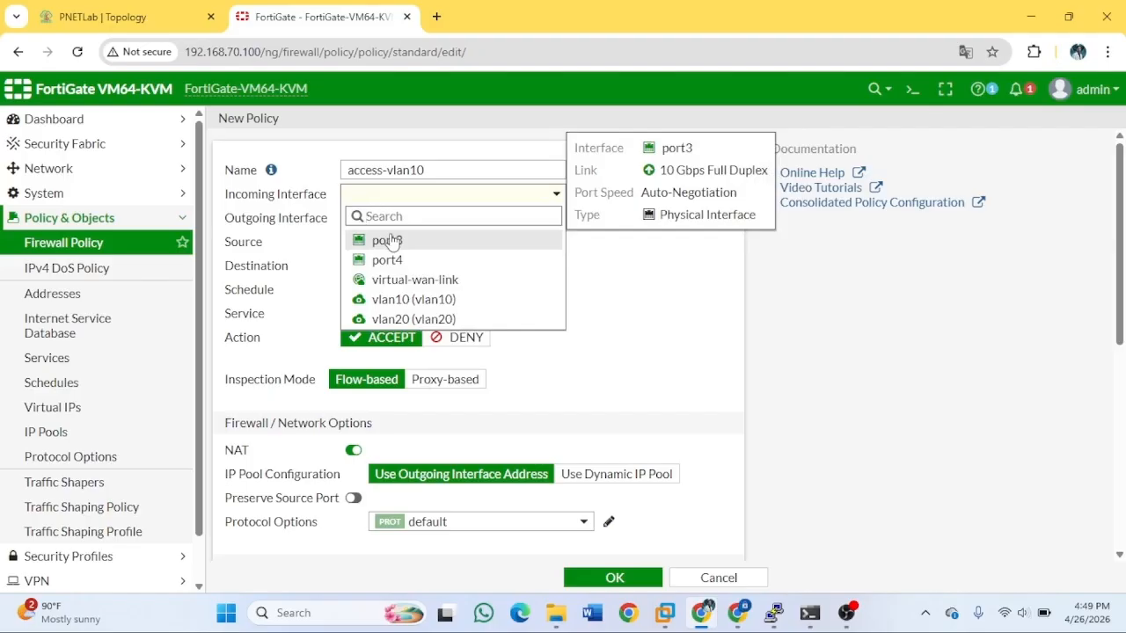
pyautogui.click(415, 299)
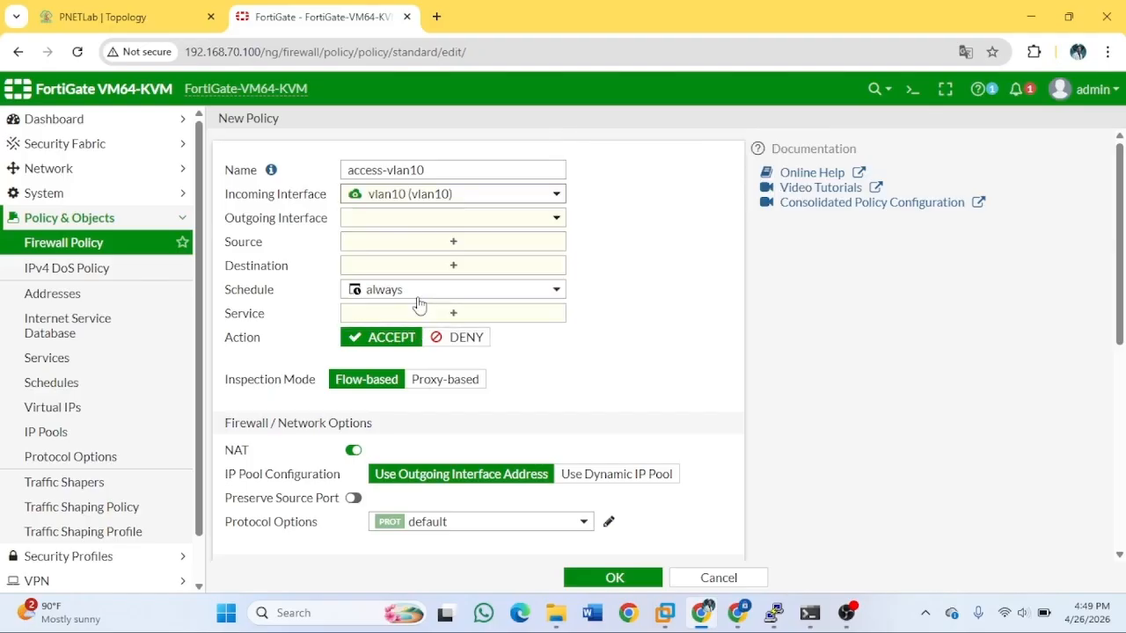
pyautogui.click(433, 227)
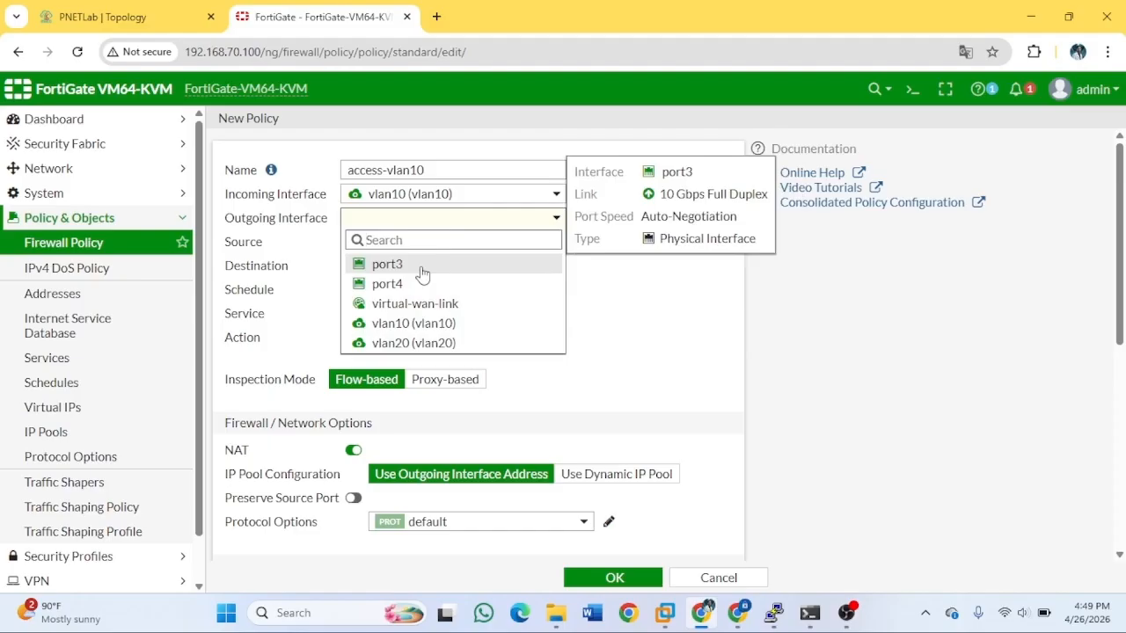
pyautogui.click(437, 305)
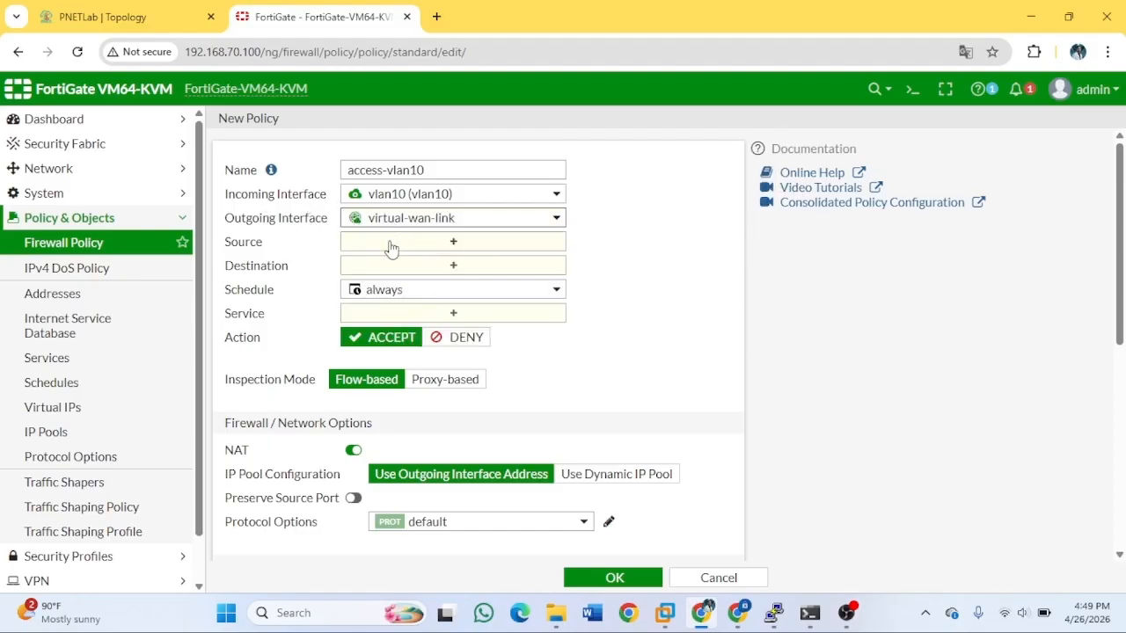
pyautogui.click(391, 247)
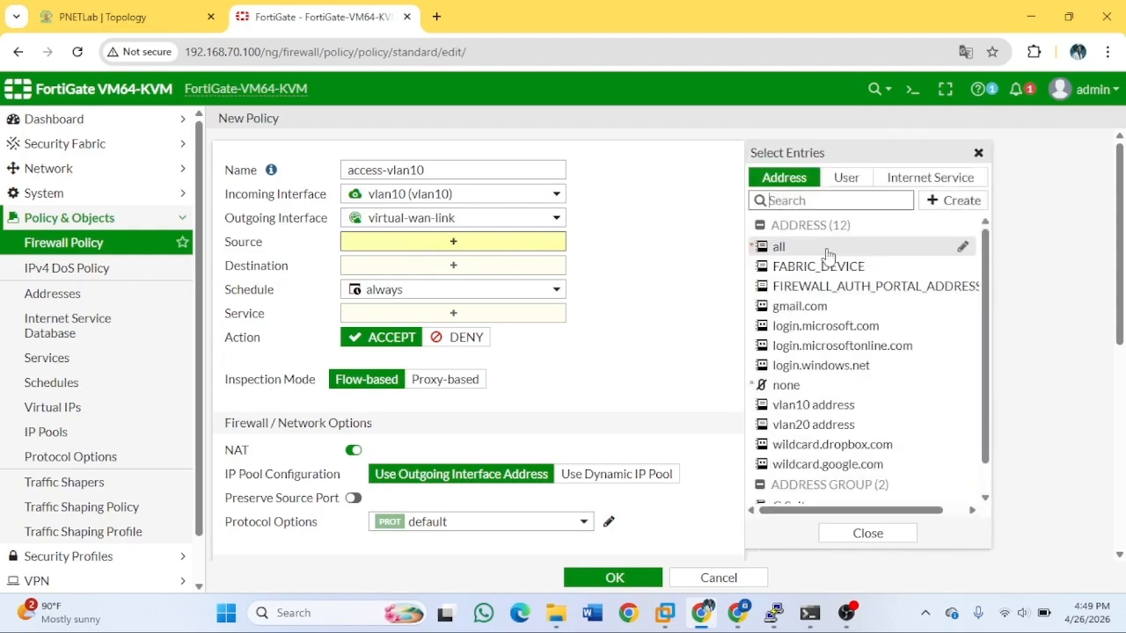
# Set the policy source to 'vlan10 address' and destination to 'all'.
pyautogui.moveTo(829, 257)
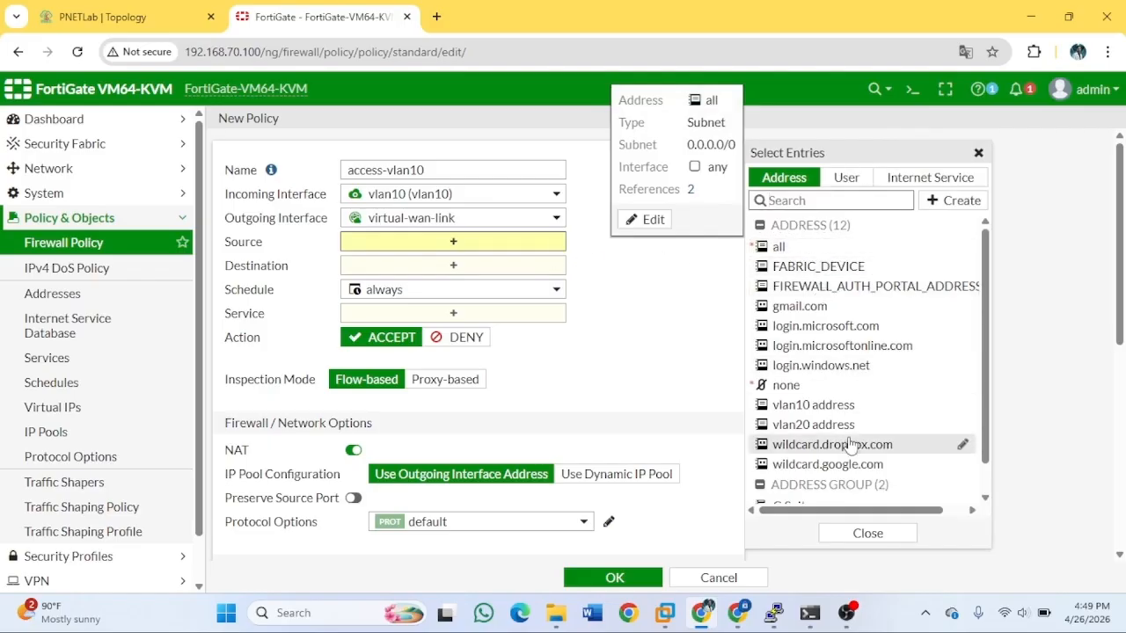
pyautogui.click(829, 404)
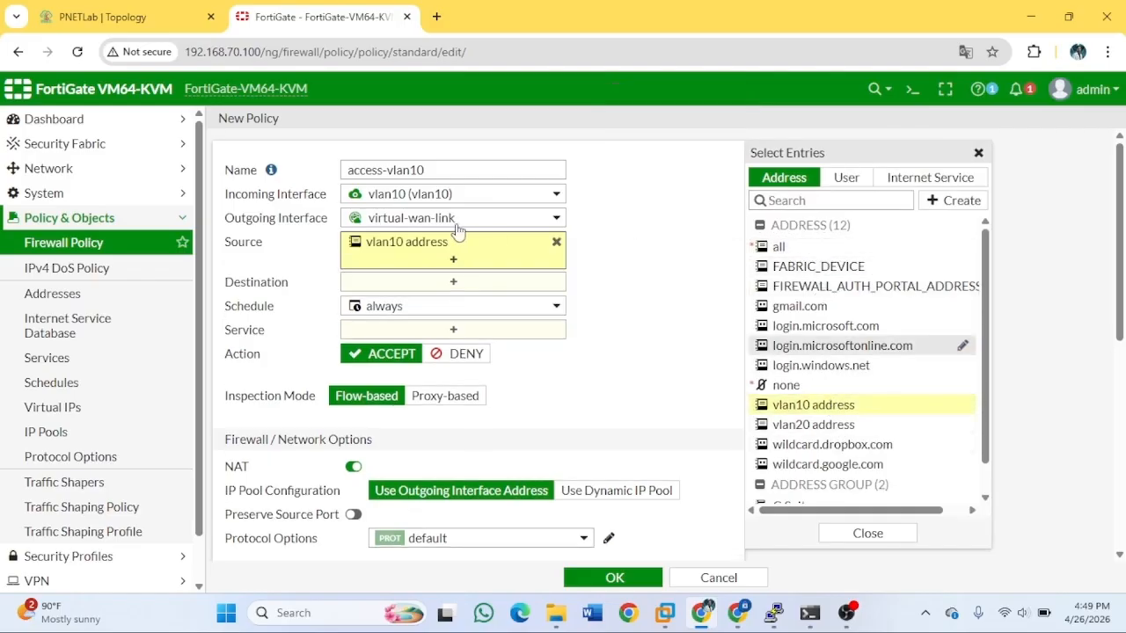
pyautogui.click(436, 285)
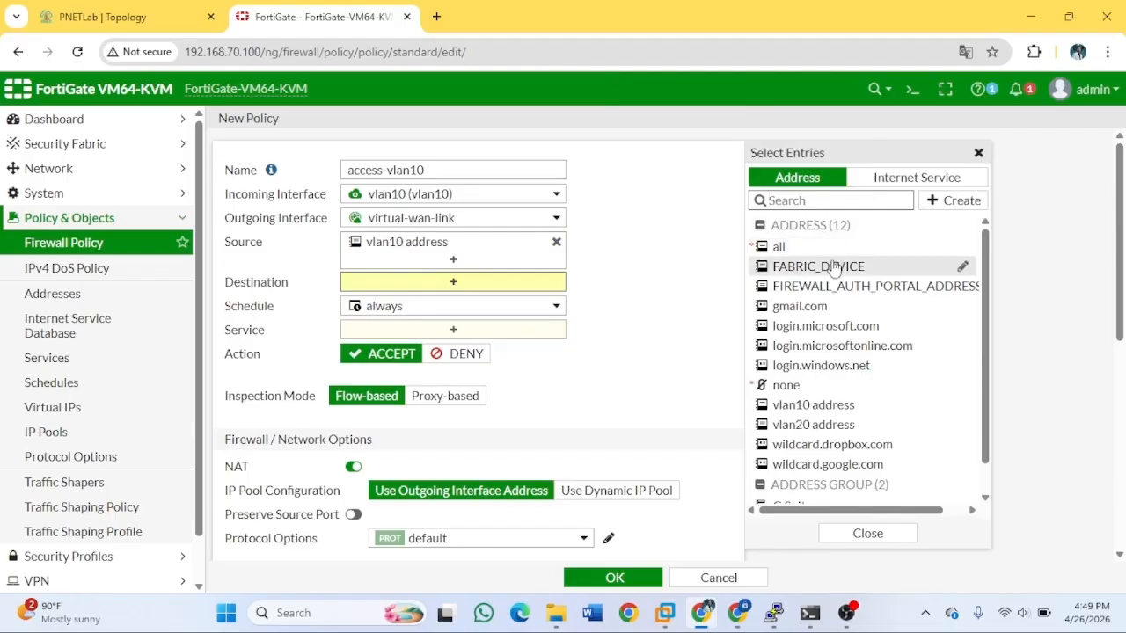
pyautogui.click(826, 250)
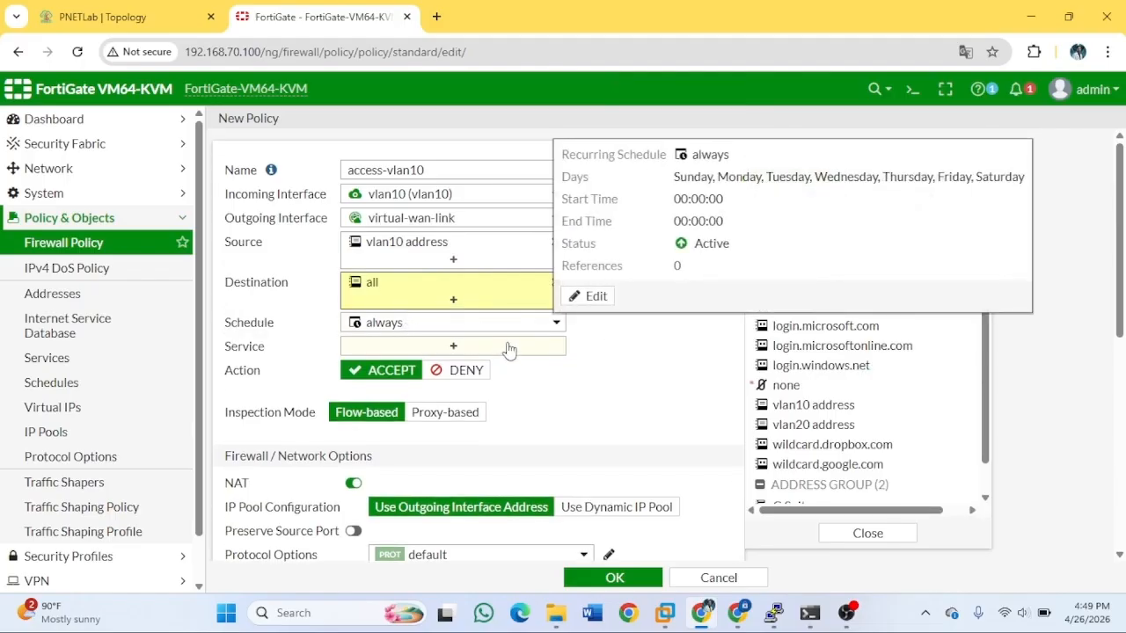
pyautogui.scroll(-2, 508, 349)
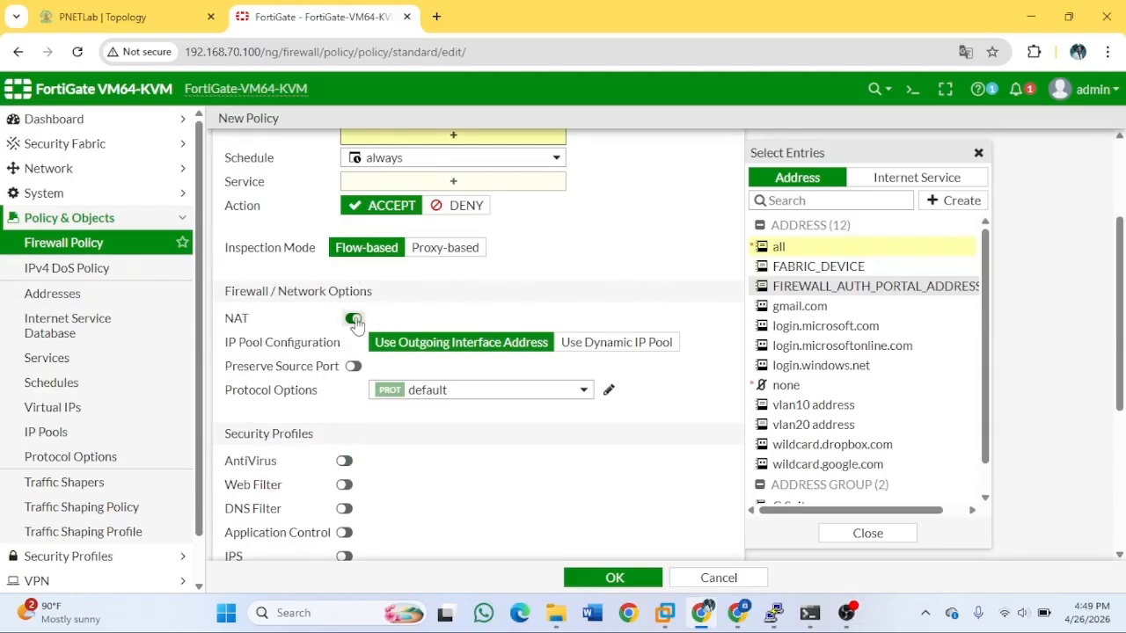
pyautogui.scroll(2, 568, 297)
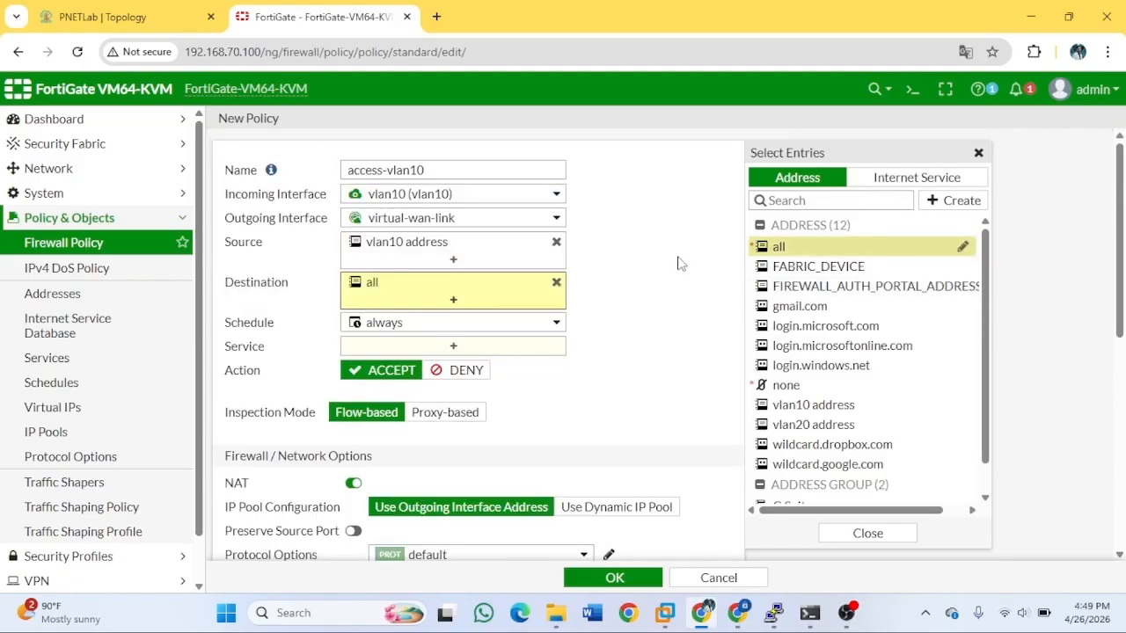
pyautogui.click(978, 154)
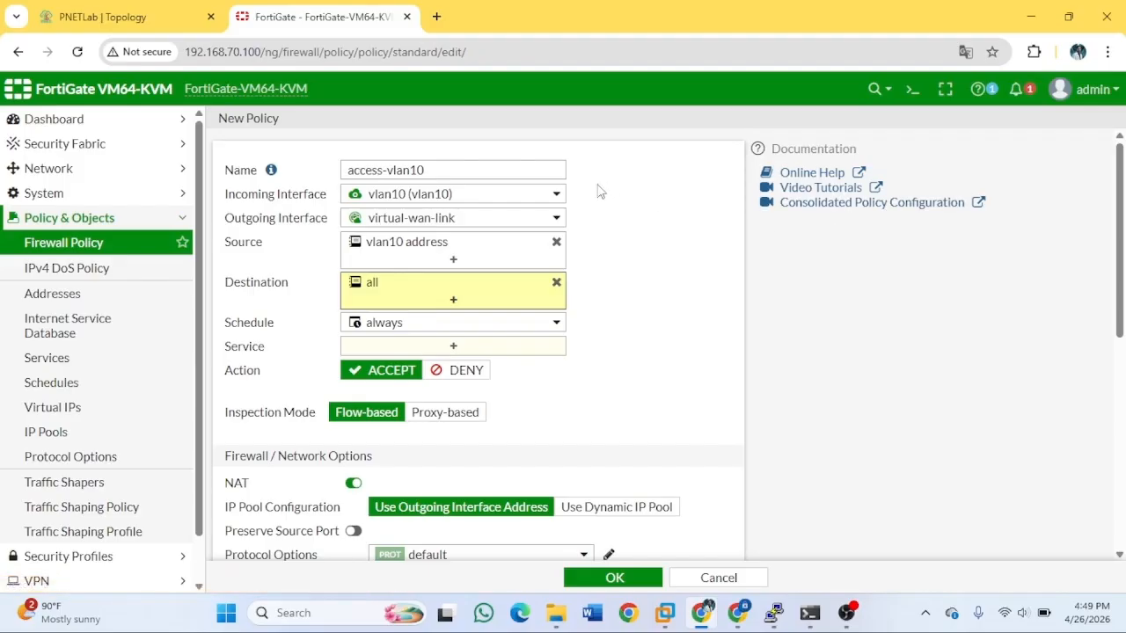
# Allow ALL services and save the access-vlan10 policy.
pyautogui.click(503, 348)
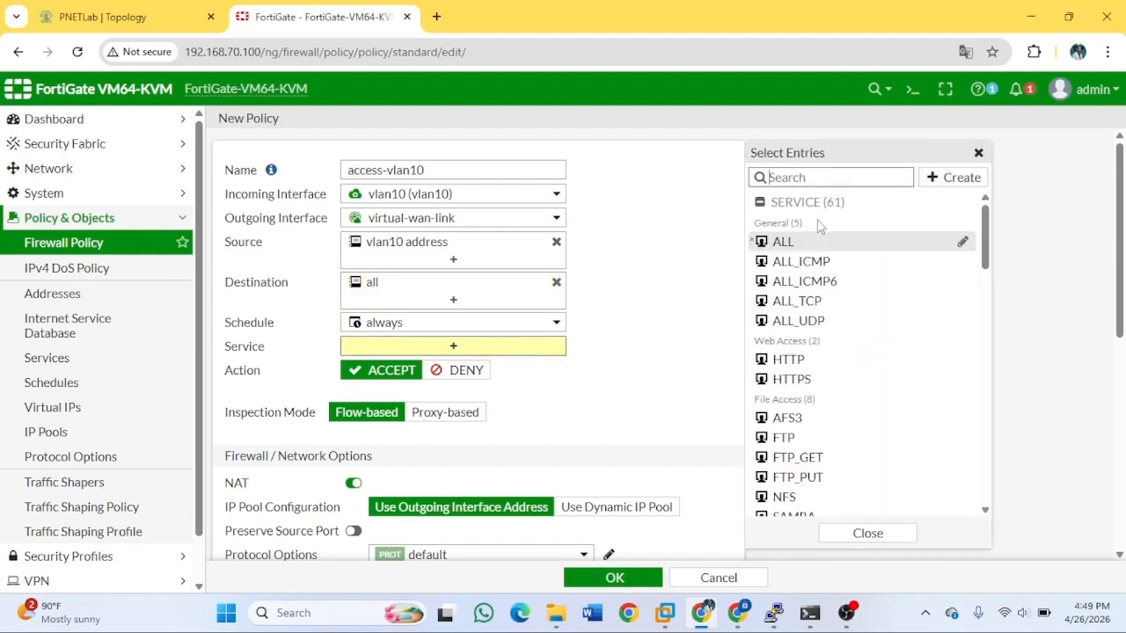
pyautogui.click(817, 246)
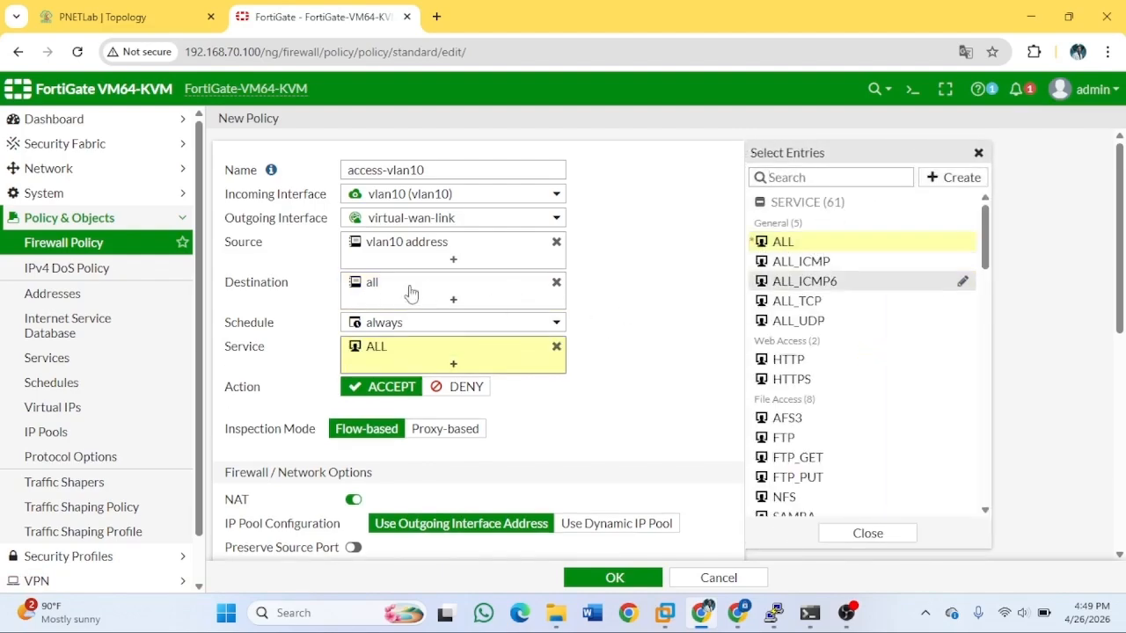
pyautogui.click(672, 295)
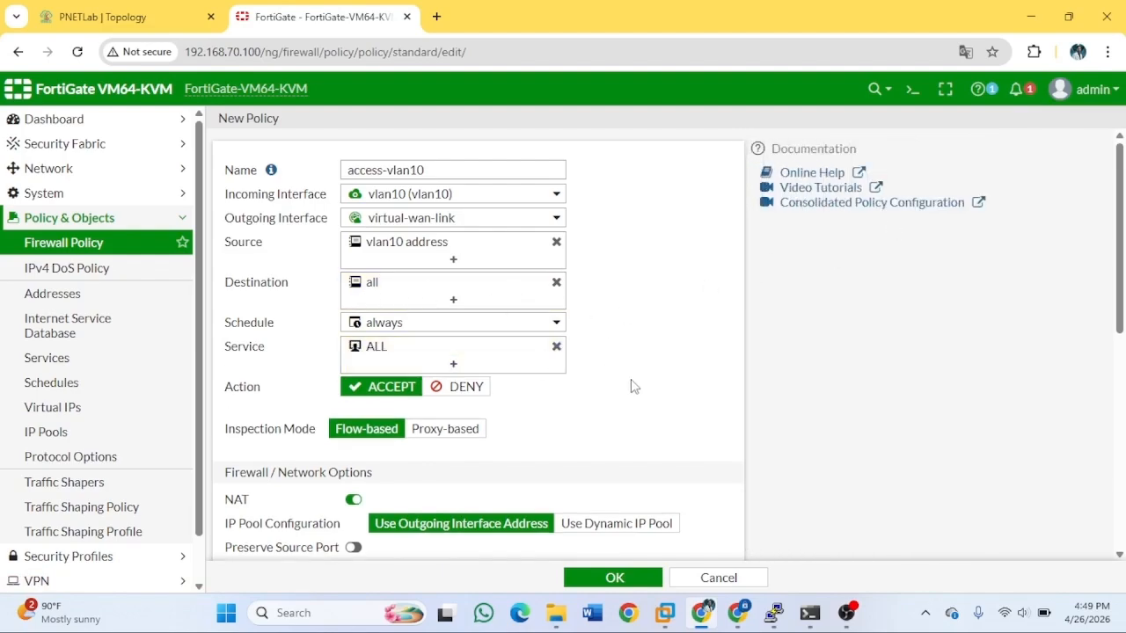
pyautogui.click(620, 578)
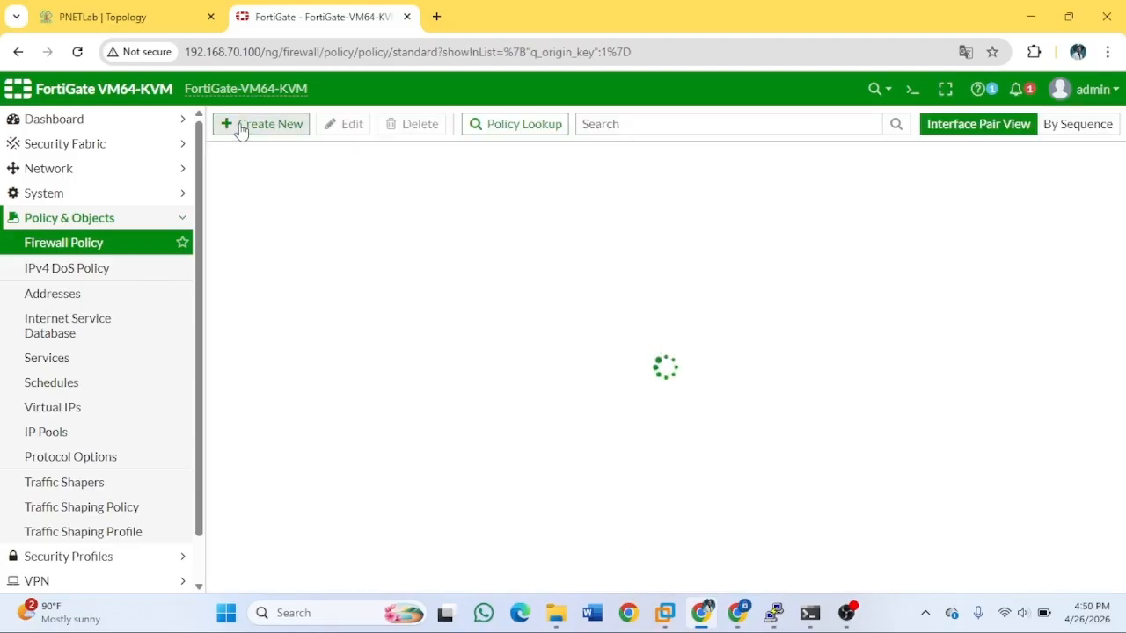
# Create a new policy named access-vlan20 from incoming vlan20 to outgoing virtual-wan-link.
pyautogui.click(241, 126)
pyautogui.click(391, 168)
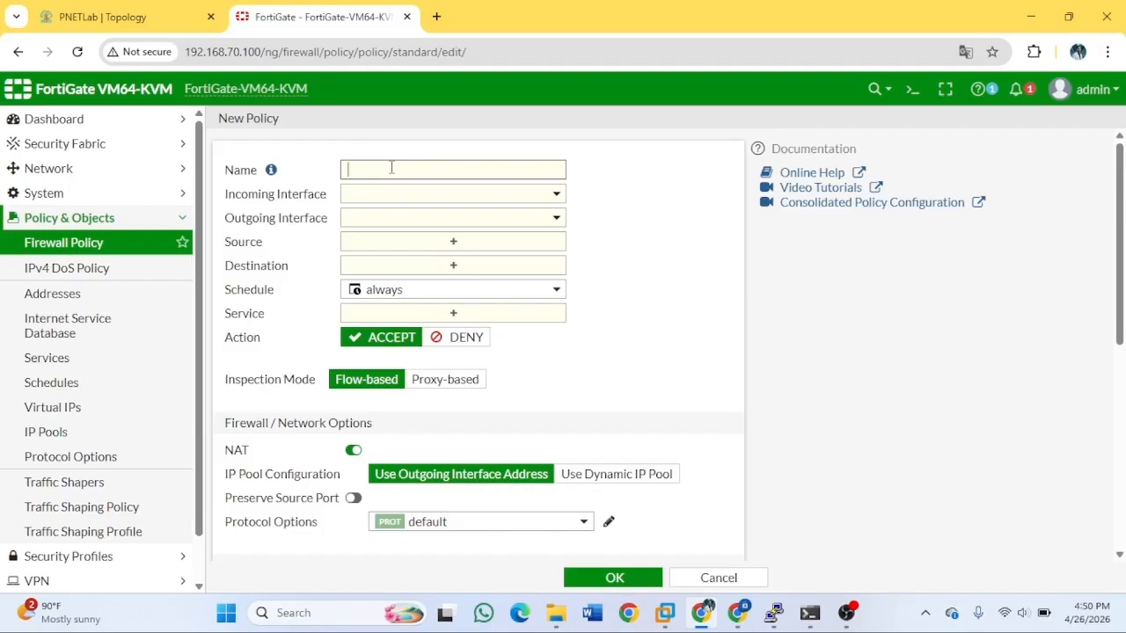
pyautogui.write('access-vlan20')
pyautogui.click(422, 195)
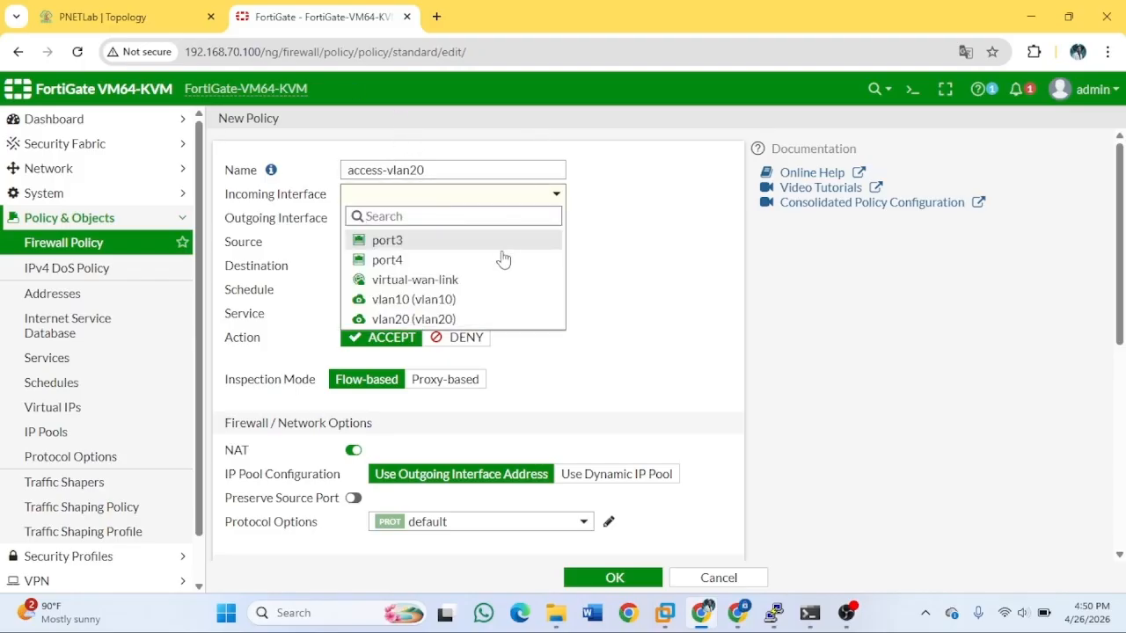
pyautogui.click(431, 319)
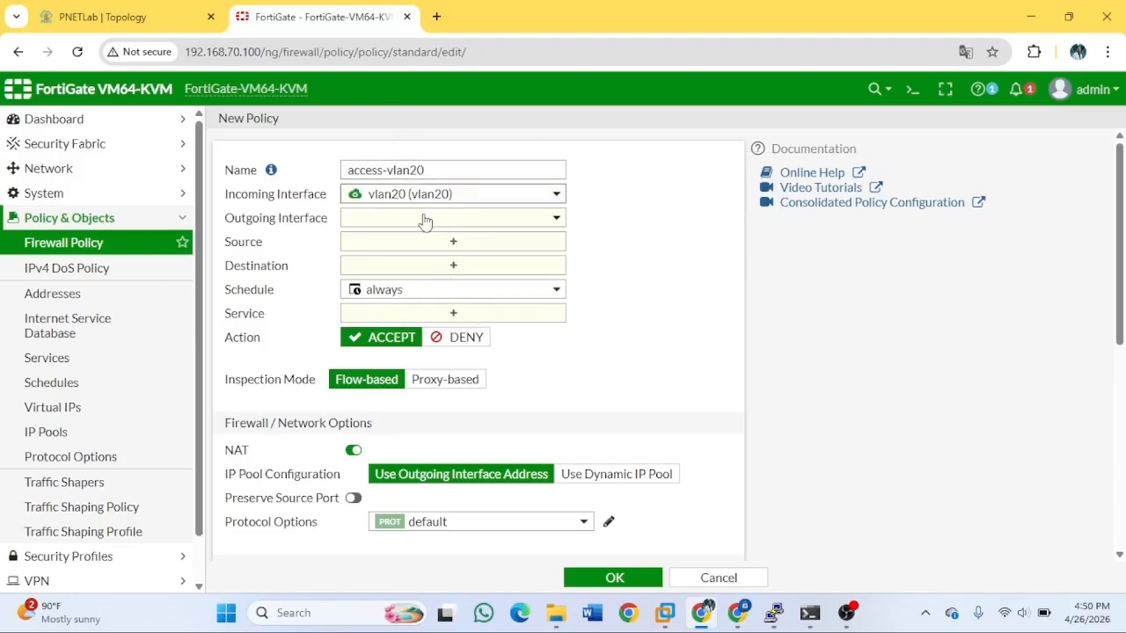
pyautogui.click(422, 219)
pyautogui.click(454, 304)
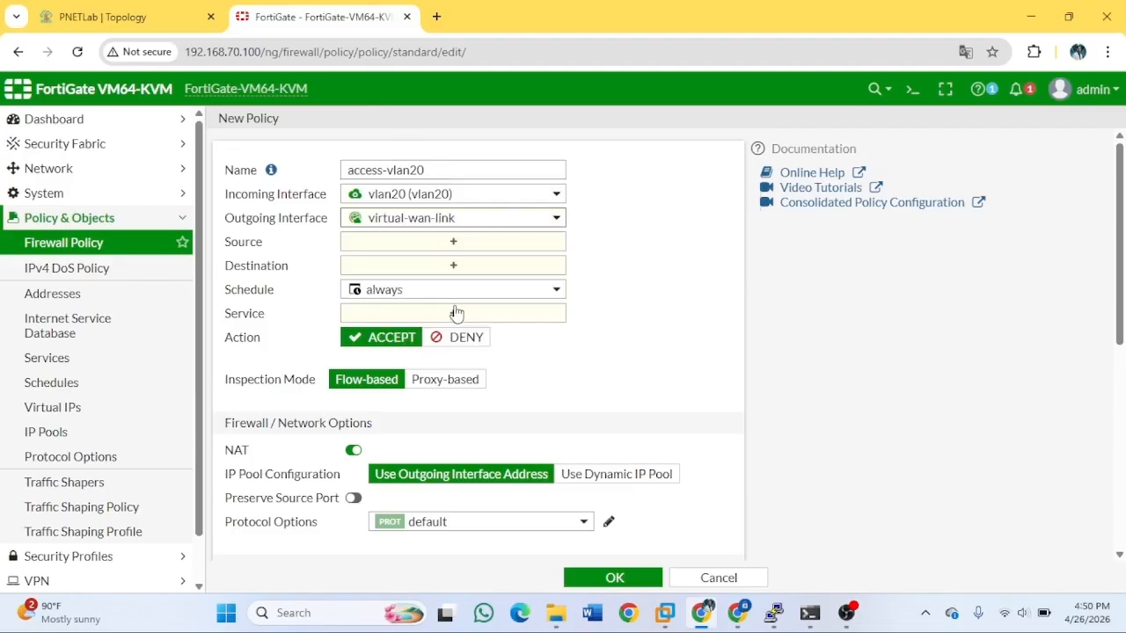
# Set source 'vlan20 address', destination 'all', service ALL, and save the policy.
pyautogui.click(446, 253)
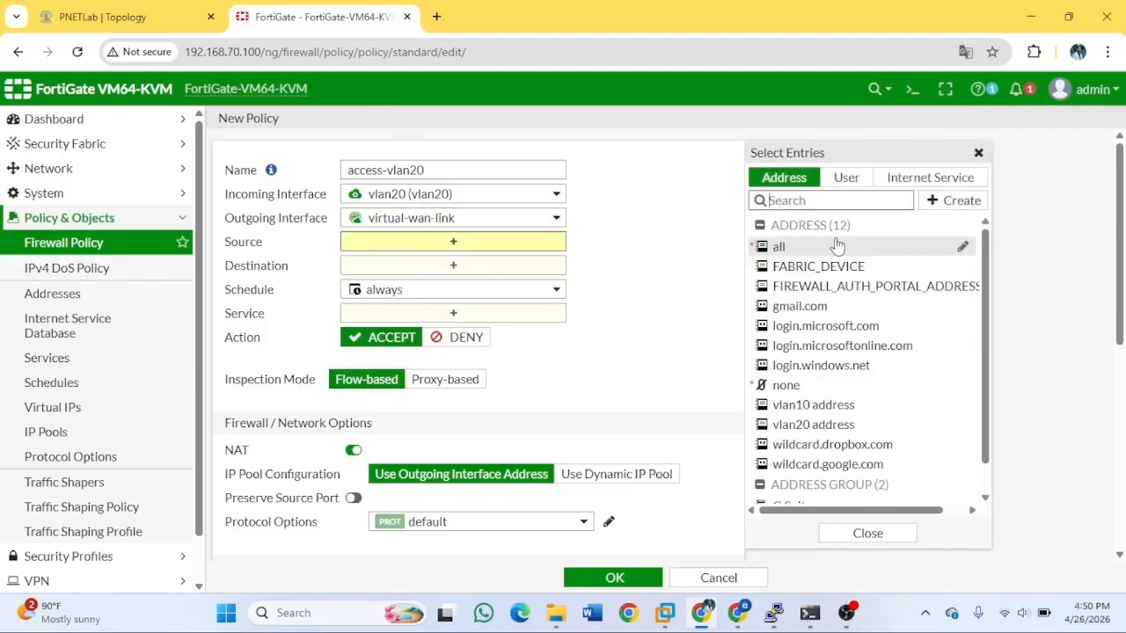
pyautogui.click(835, 423)
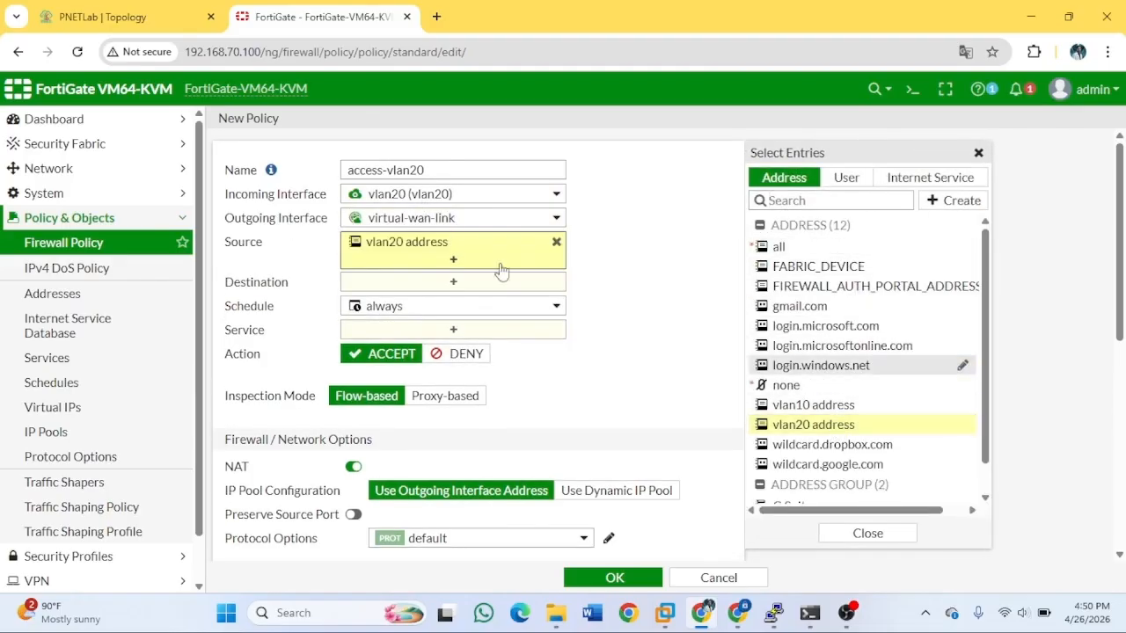
pyautogui.click(401, 291)
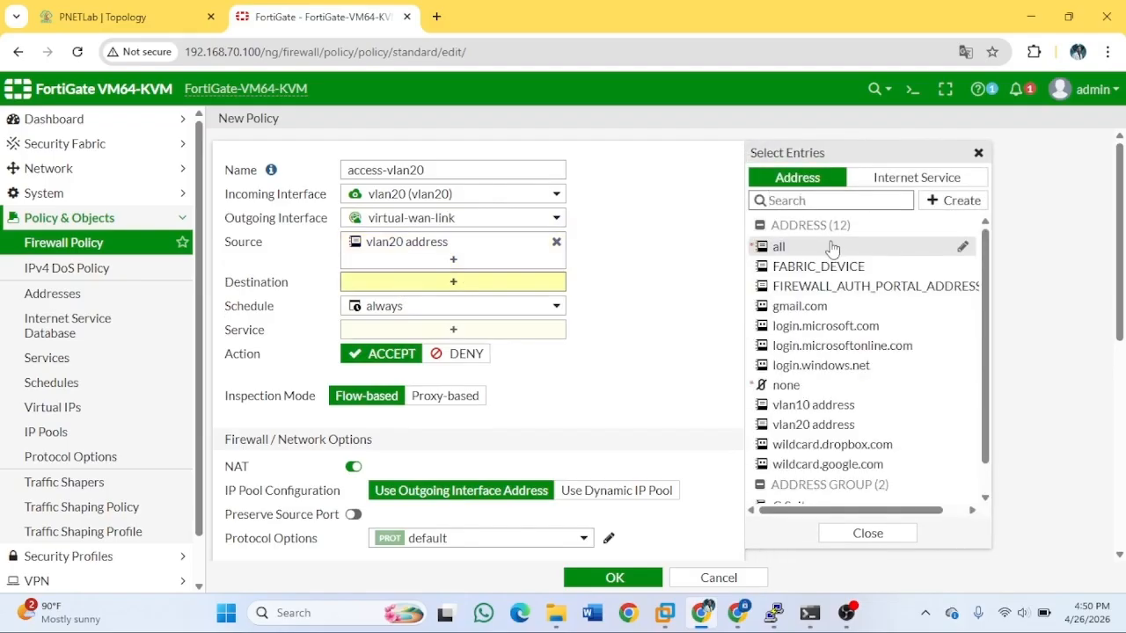
pyautogui.click(831, 246)
pyautogui.click(483, 349)
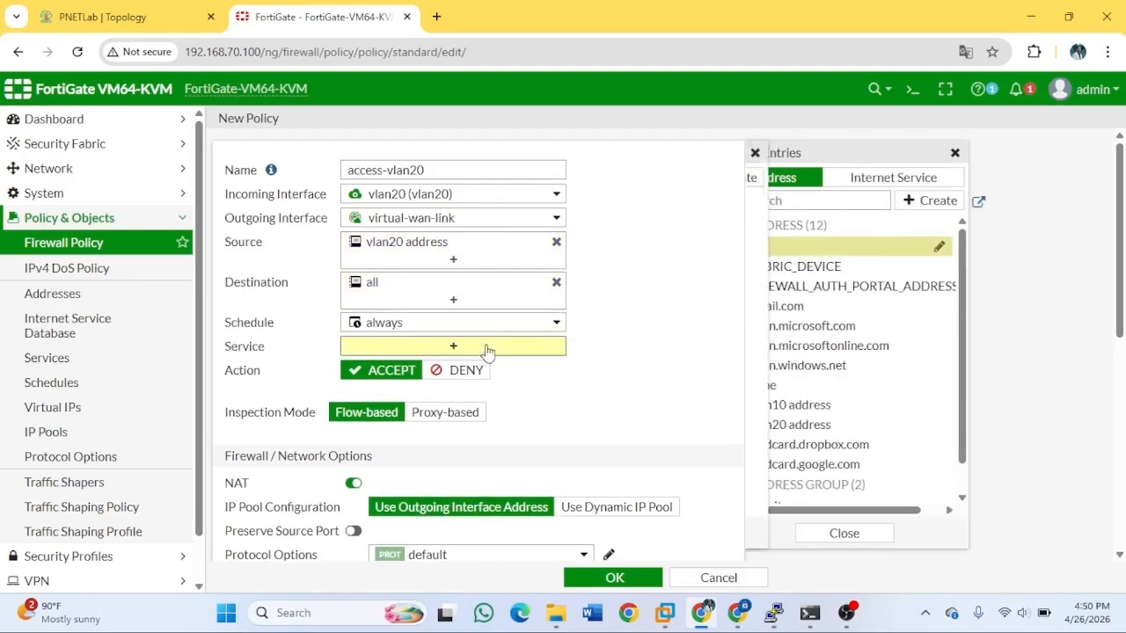
pyautogui.click(831, 243)
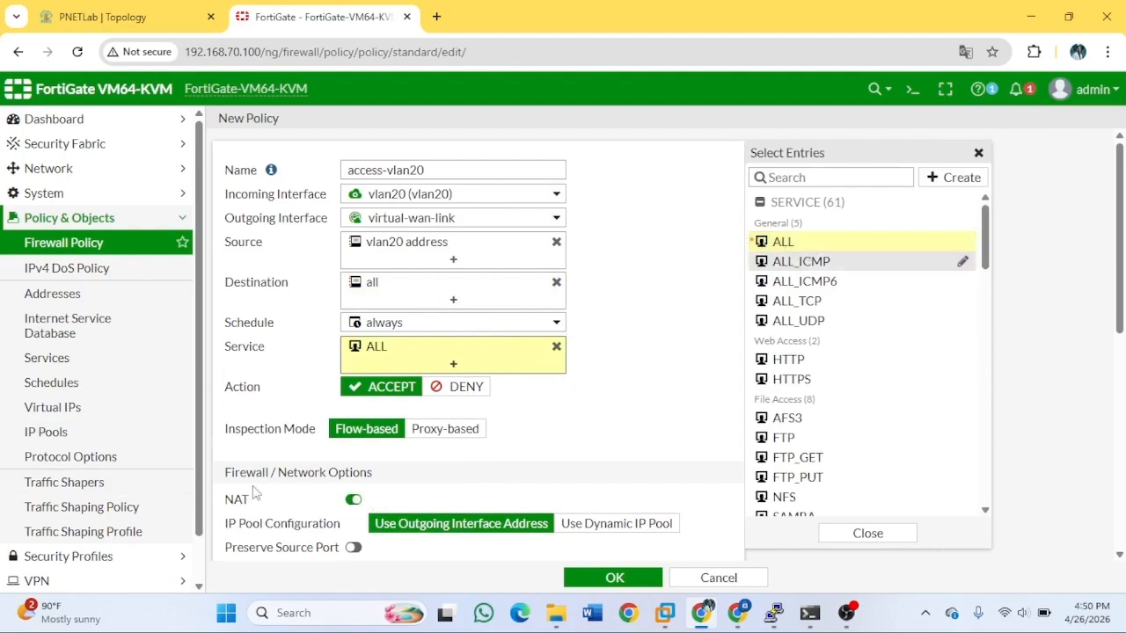
pyautogui.click(613, 578)
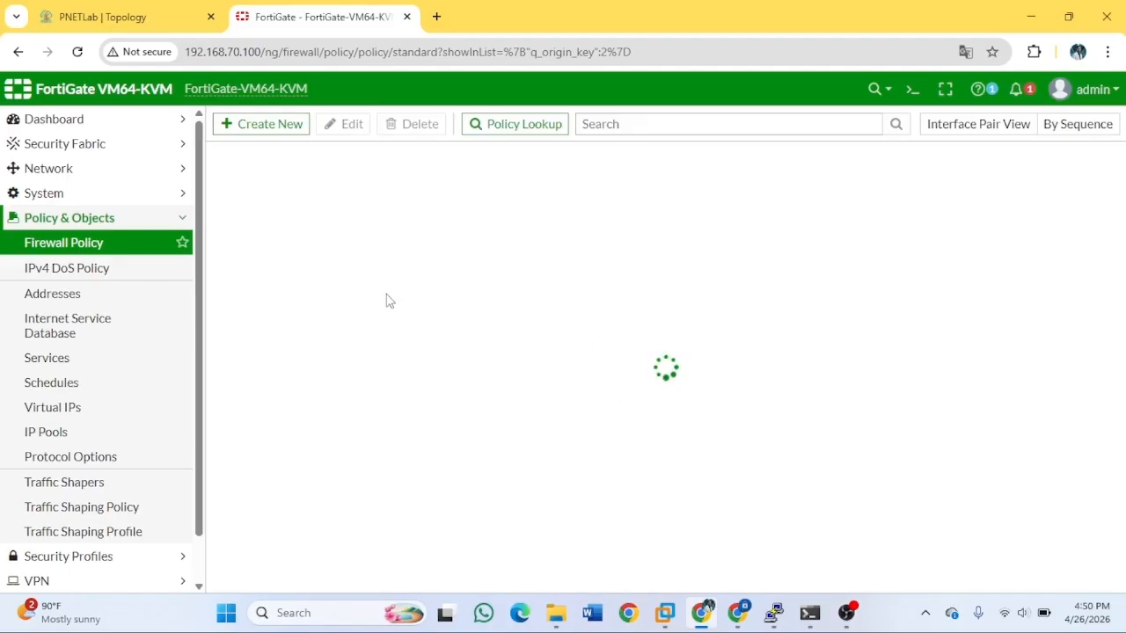
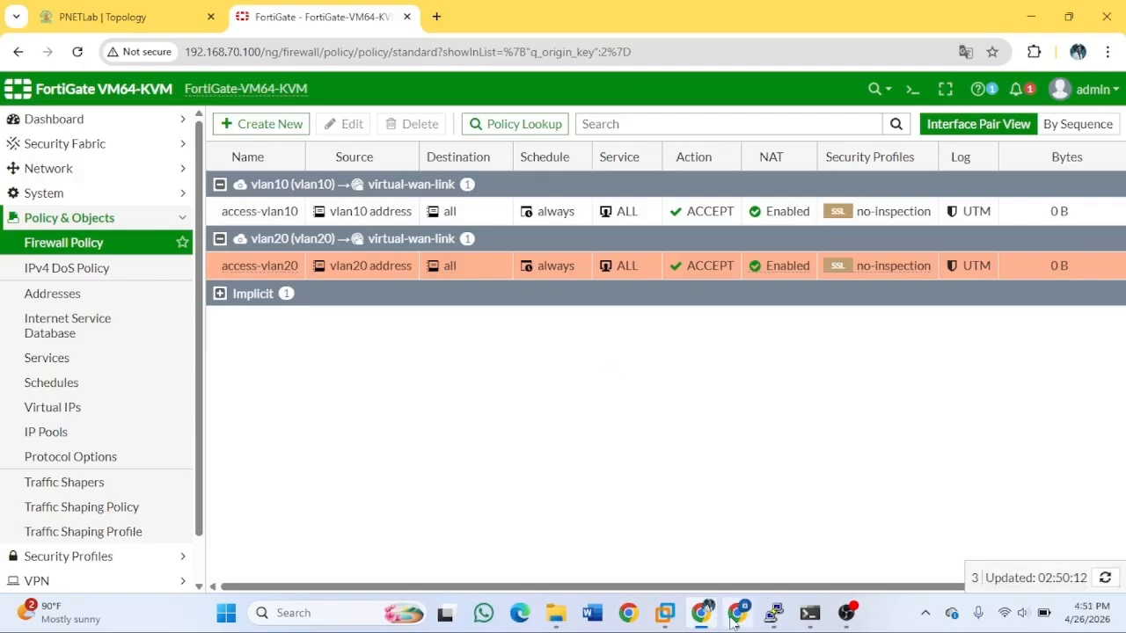
# Switch from the FortiGate policy list to the PNETLab SD-WAN topology tab.
pyautogui.click(143, 19)
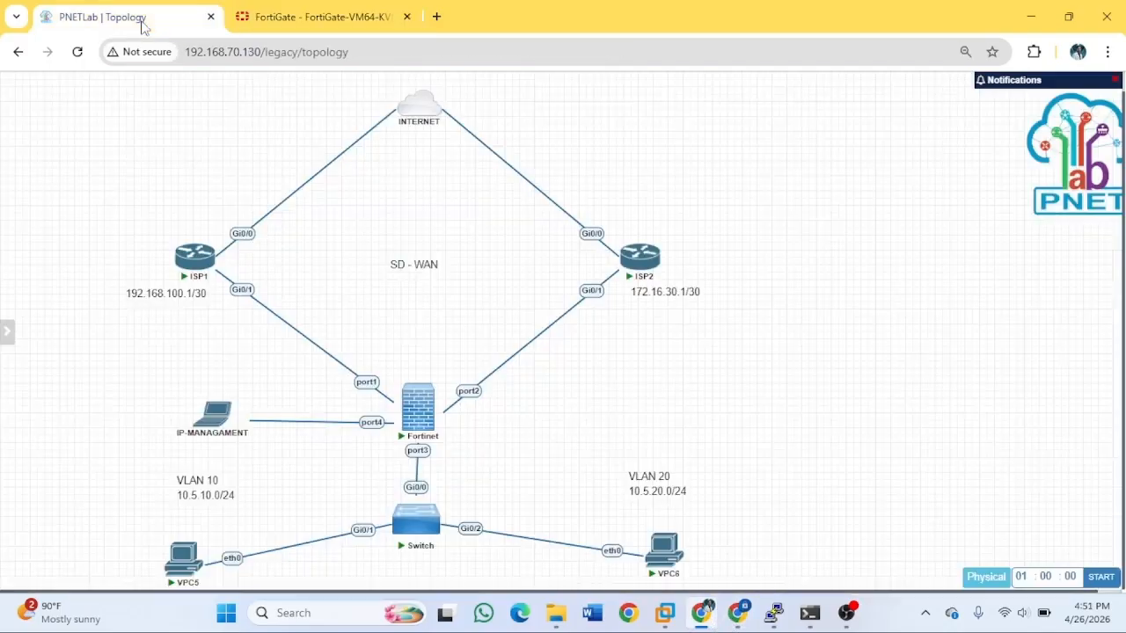
# Open VPC5's console and set IP 10.5.10.2 255.255.255.0 with gateway 10.5.10.1.
pyautogui.click(182, 561)
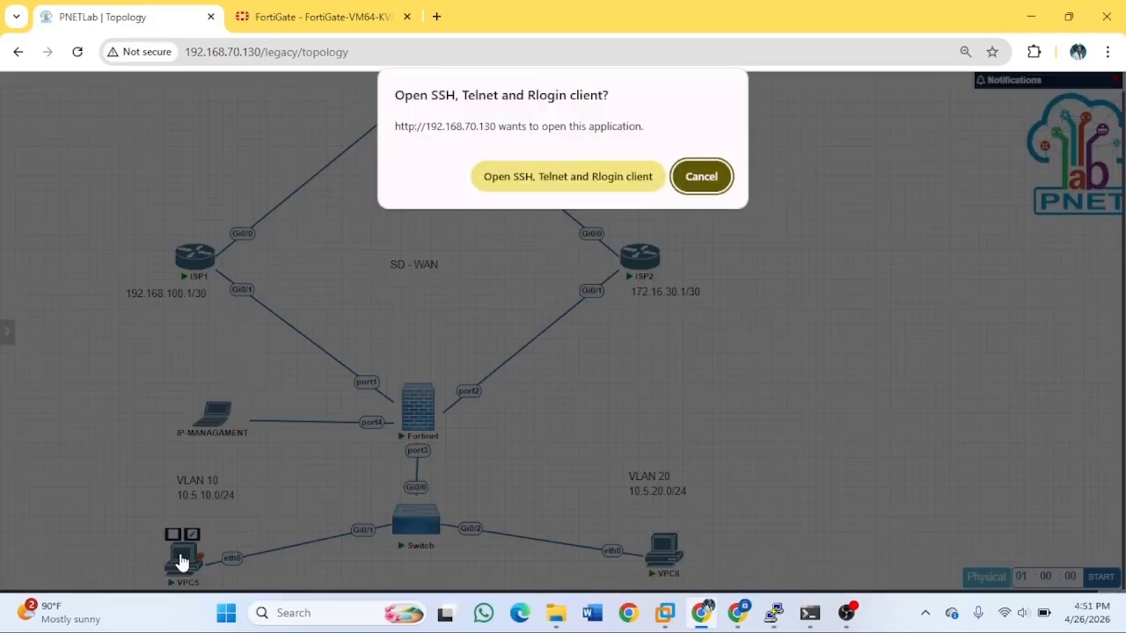
pyautogui.click(570, 181)
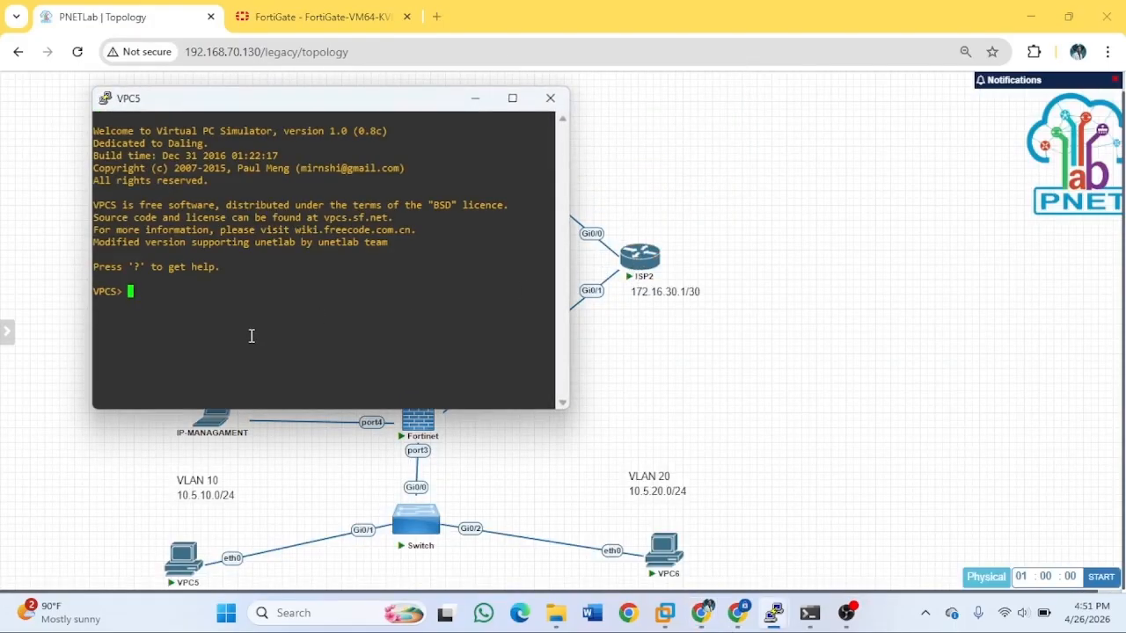
pyautogui.write('ip 10.5')
pyautogui.press('BackSpace')
pyautogui.press('BackSpace')
pyautogui.press('BackSpace')
pyautogui.press('BackSpace')
pyautogui.write('10.5.10.2')
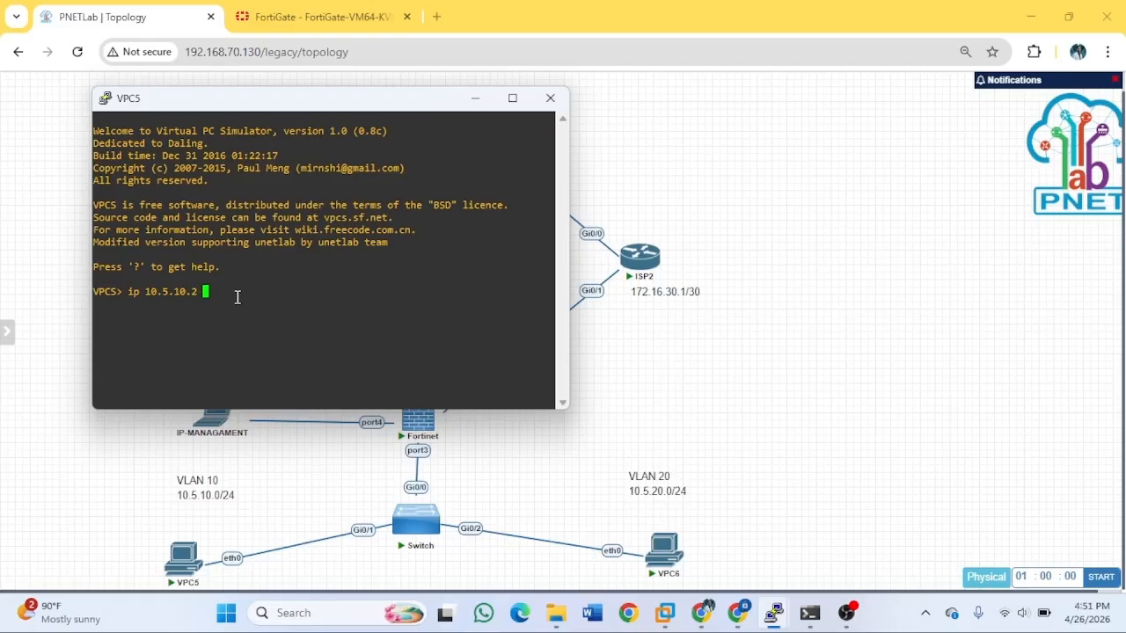
pyautogui.write(' 255.255.255.0 10')
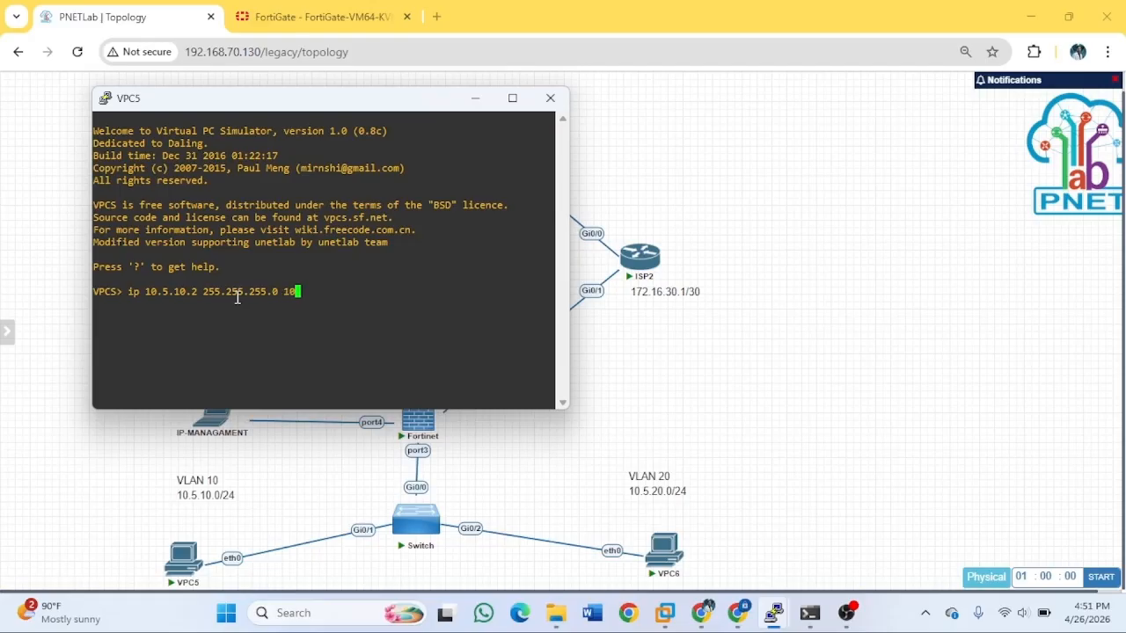
pyautogui.write('.1')
pyautogui.press('BackSpace')
pyautogui.write('5.10.1')
pyautogui.press('Return')
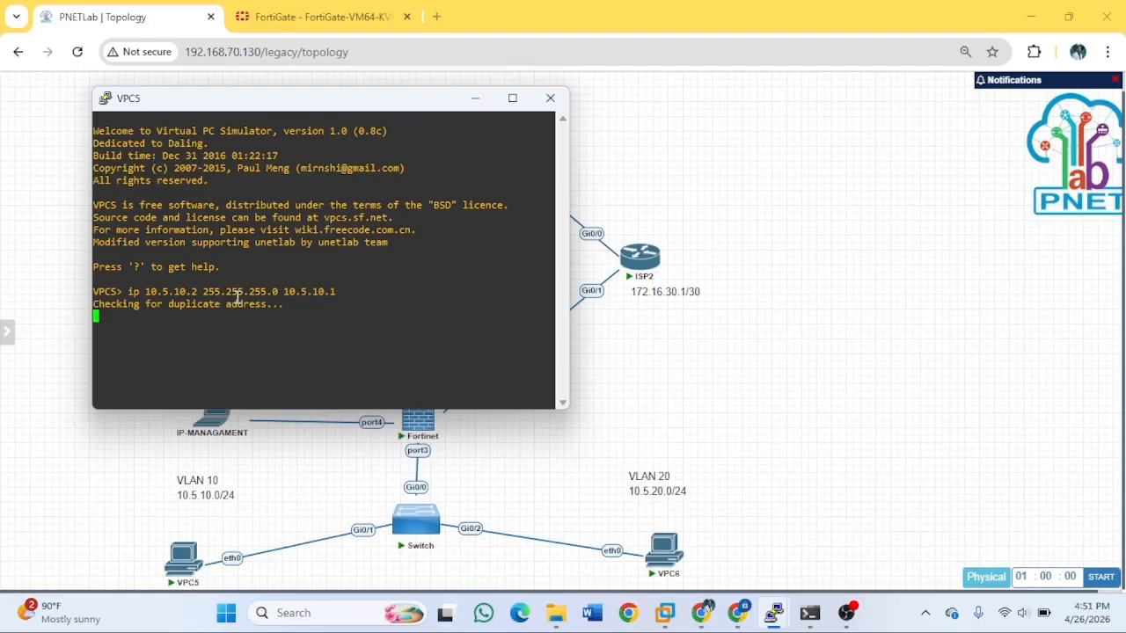
# Minimize the VPC5 console and launch a console for VPC6.
pyautogui.click(473, 100)
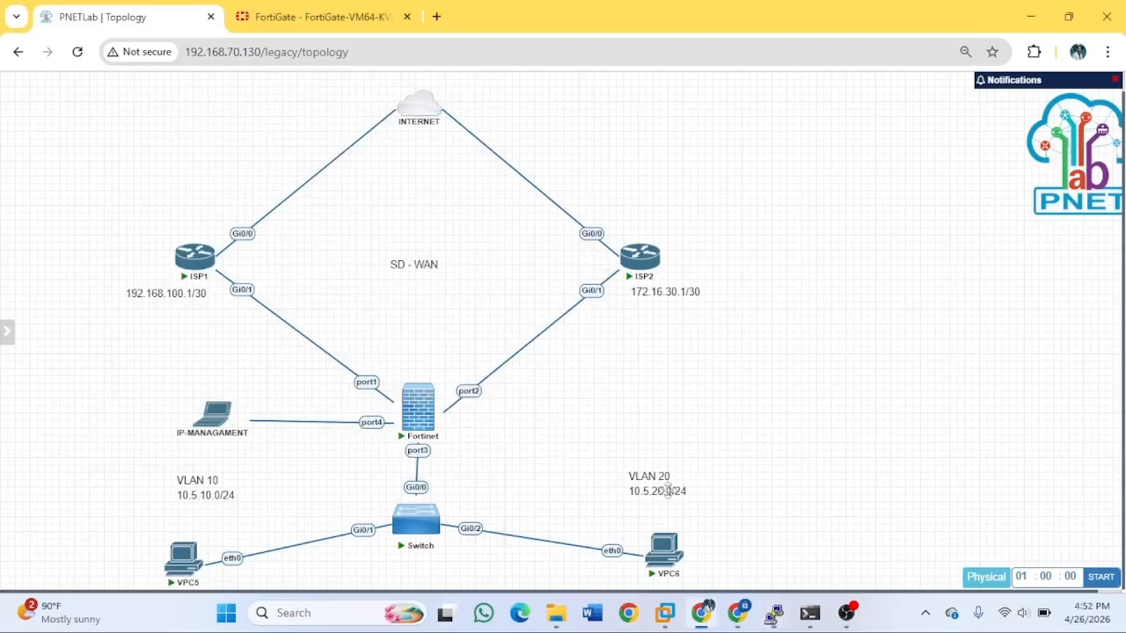
pyautogui.click(183, 556)
pyautogui.click(701, 177)
pyautogui.moveTo(809, 613)
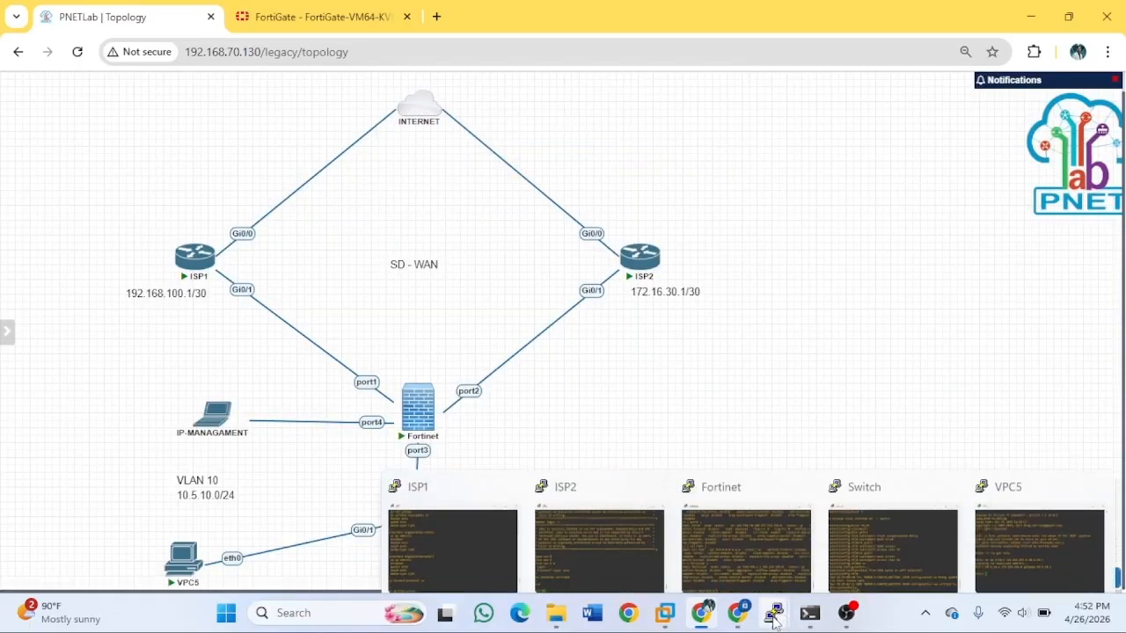
pyautogui.click(1034, 554)
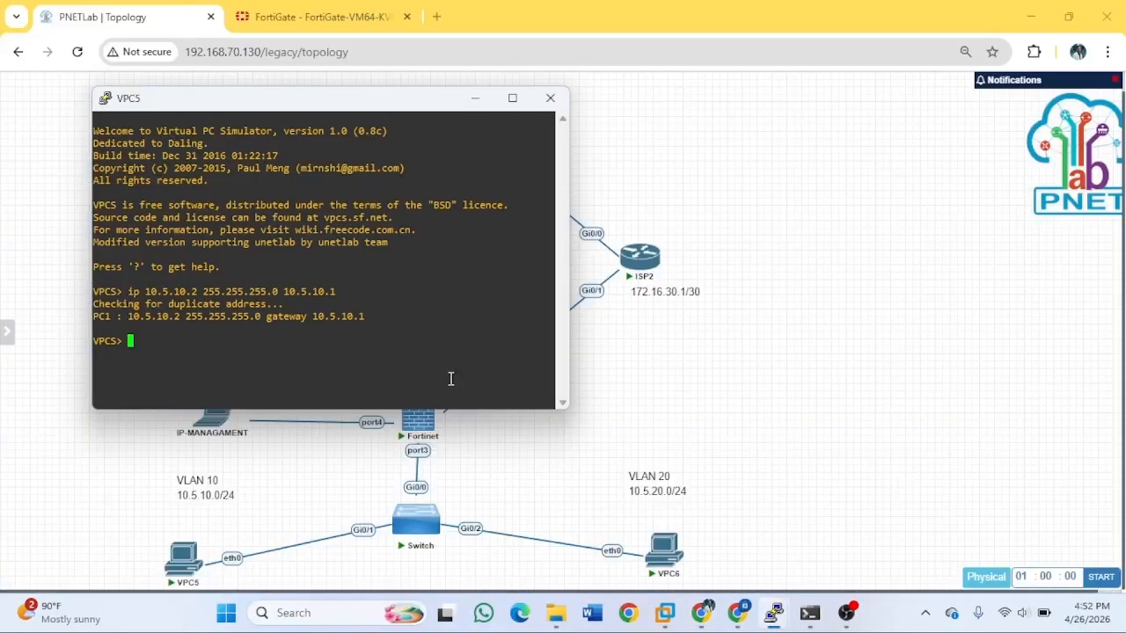
pyautogui.click(472, 98)
pyautogui.click(664, 551)
pyautogui.click(563, 174)
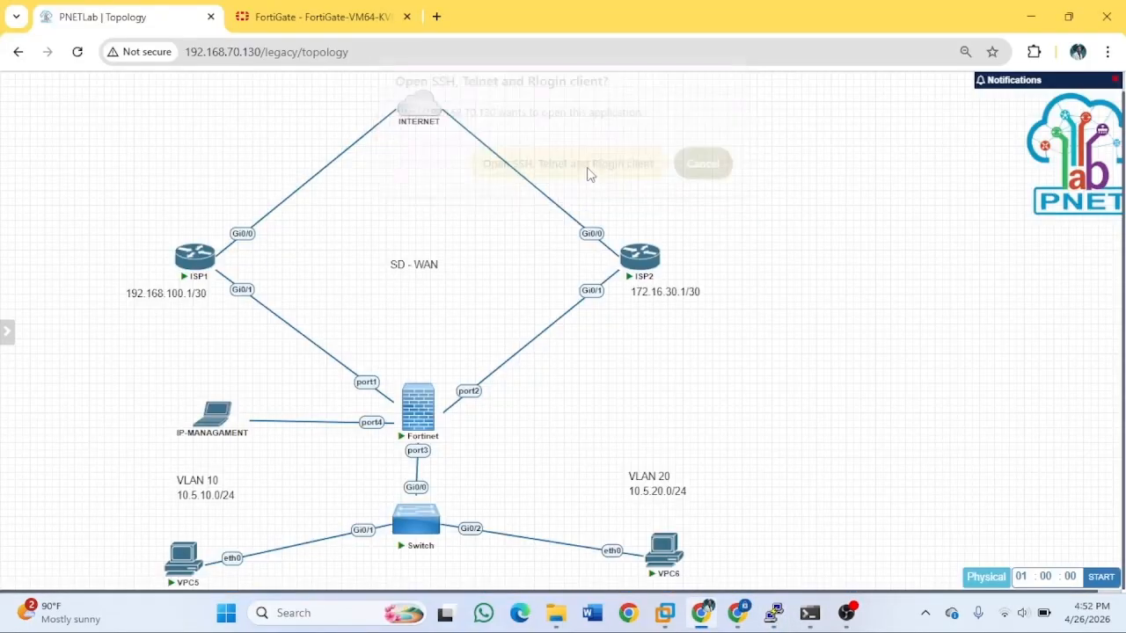
# Give VPC6 IP 10.5.20.2 255.255.255.0 with gateway 10.5.20.1, then start a ping command.
pyautogui.write('ip ')
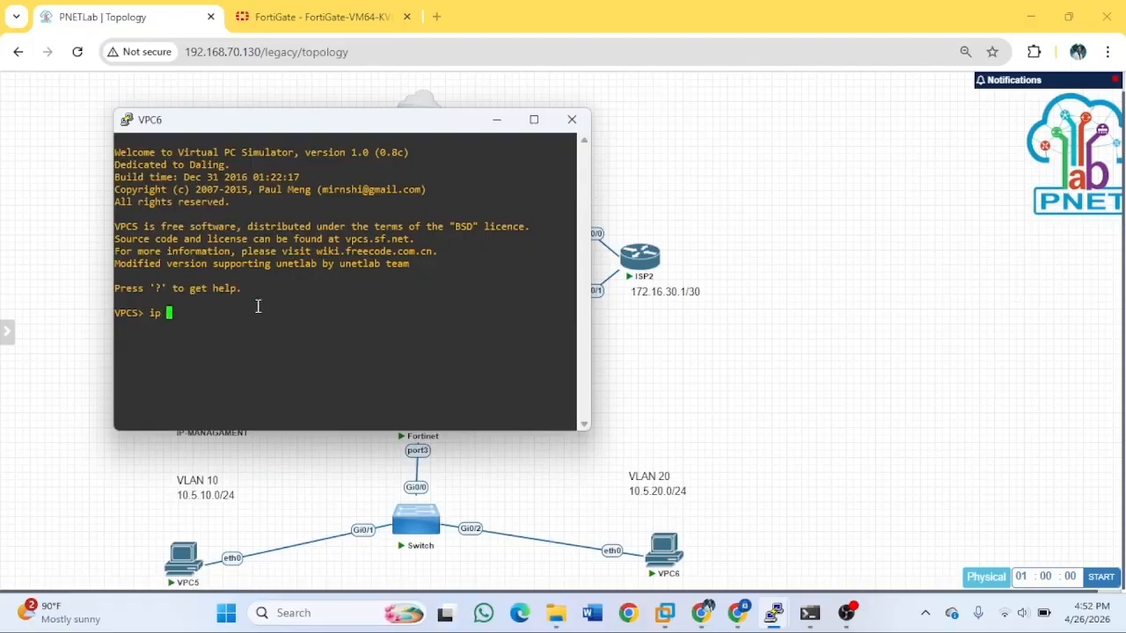
pyautogui.write('10.5.1')
pyautogui.press('BackSpace')
pyautogui.write('20.2 255.255.255.0')
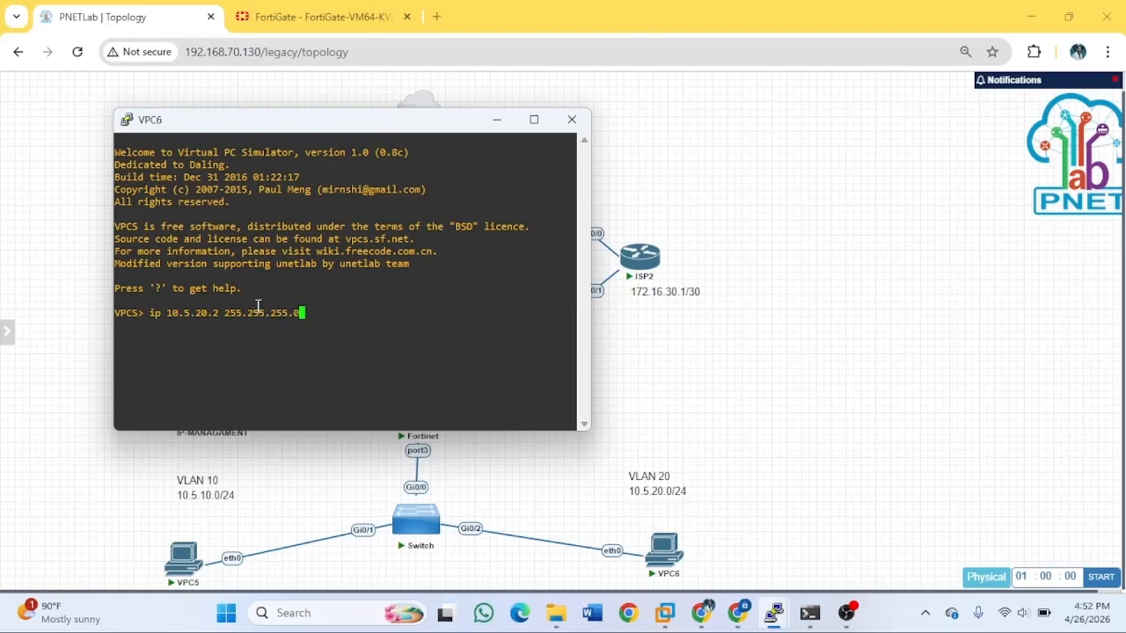
pyautogui.write(' 10.5.1')
pyautogui.press('BackSpace')
pyautogui.write('20.1')
pyautogui.press('Return')
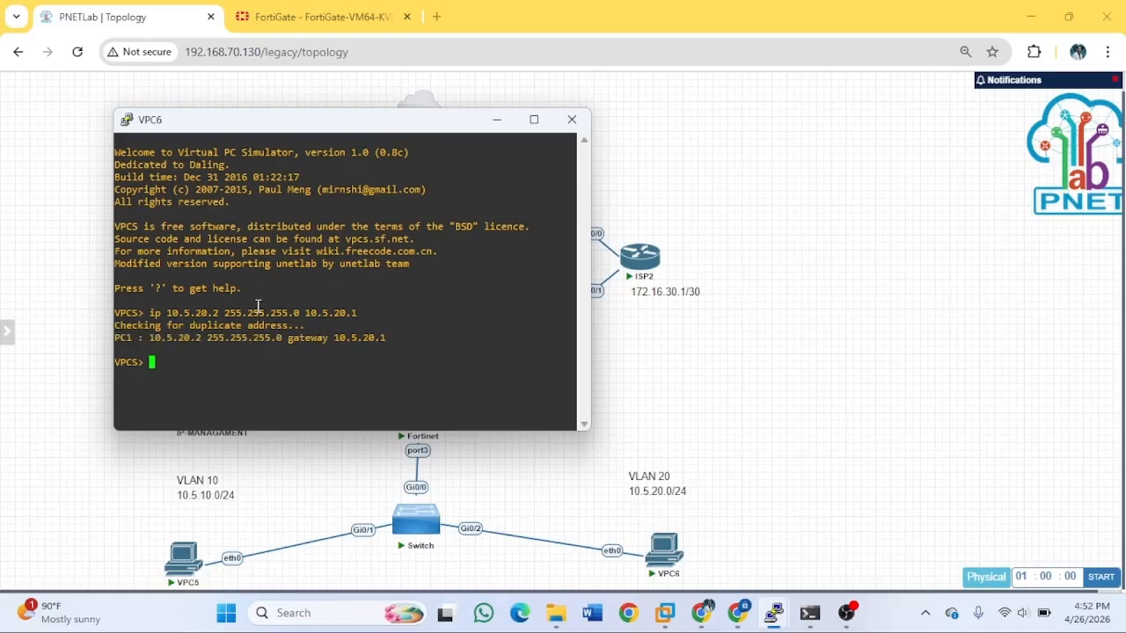
pyautogui.write('ping 8.8.8.8')
# Ping 8.8.8.8 from VPC6 twice, then minimize its console.
pyautogui.press('Return')
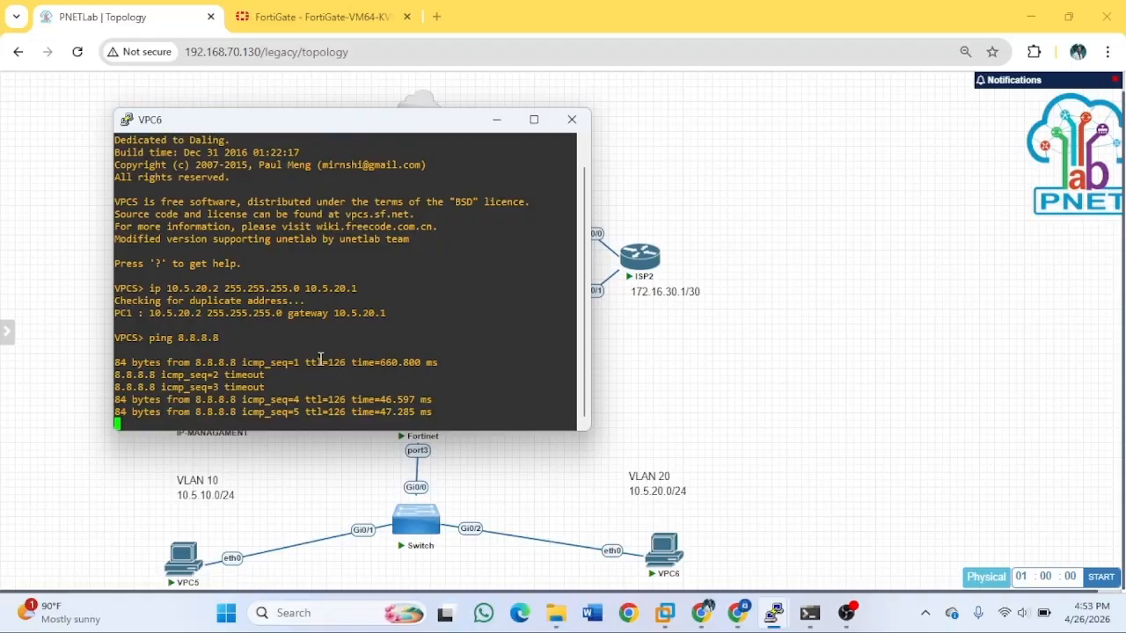
pyautogui.press('Up')
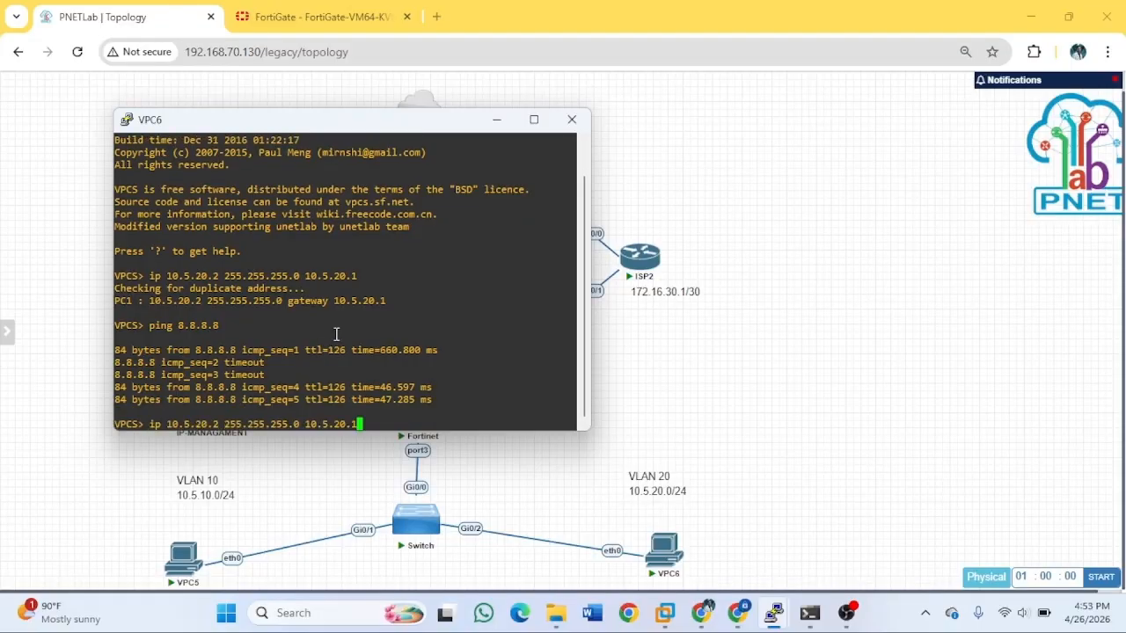
pyautogui.press('Return')
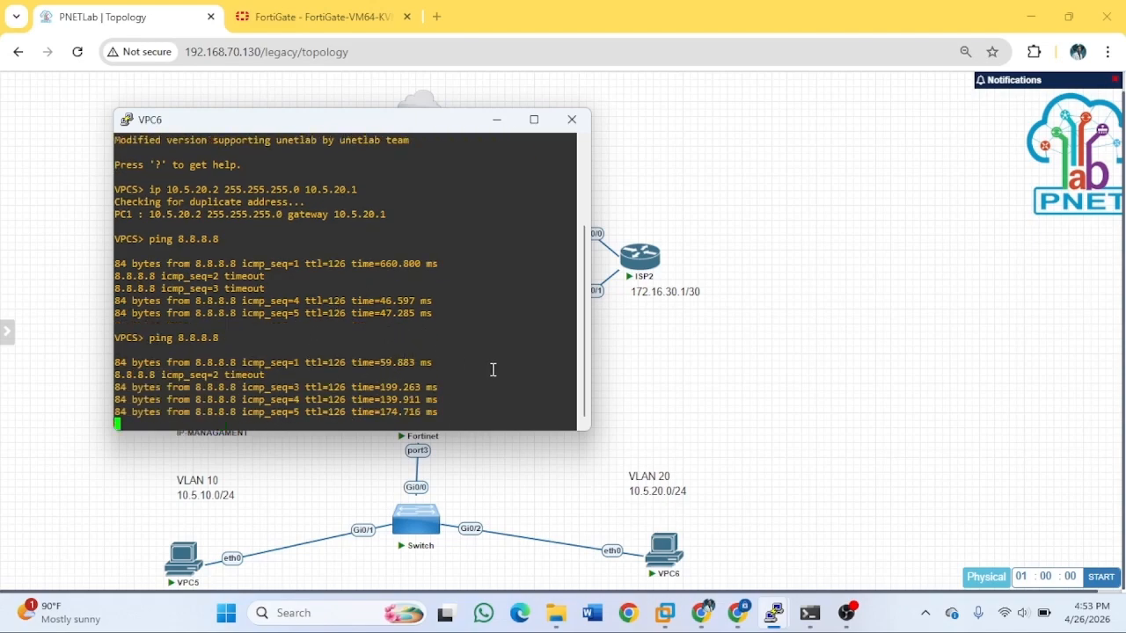
pyautogui.click(496, 119)
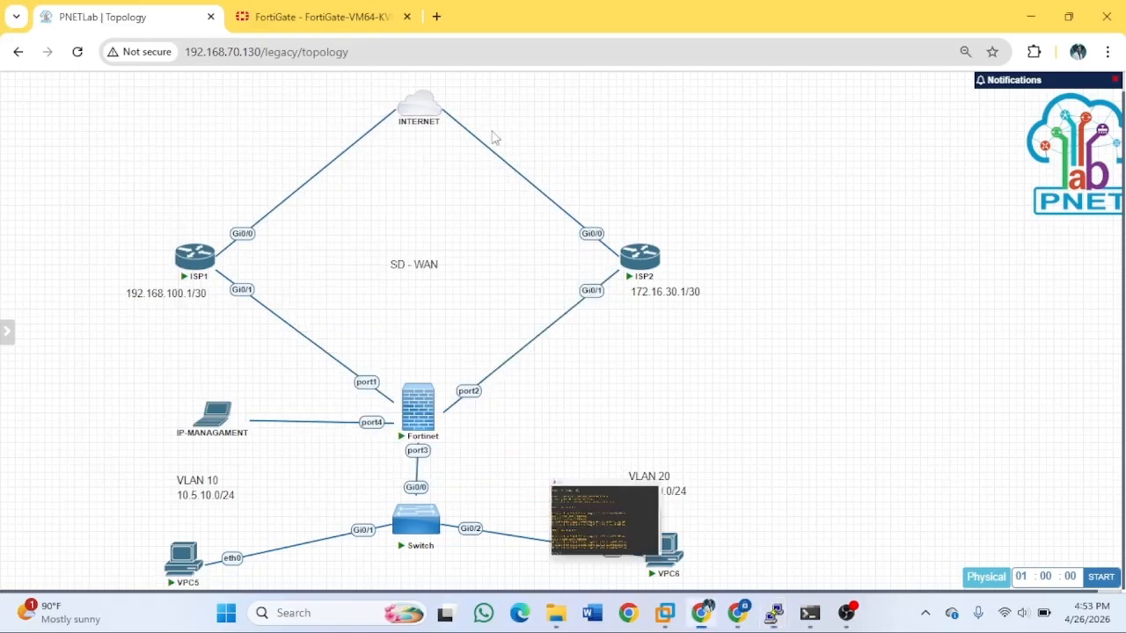
# Bring the existing VPC5 console back to the front.
pyautogui.click(173, 572)
pyautogui.click(701, 175)
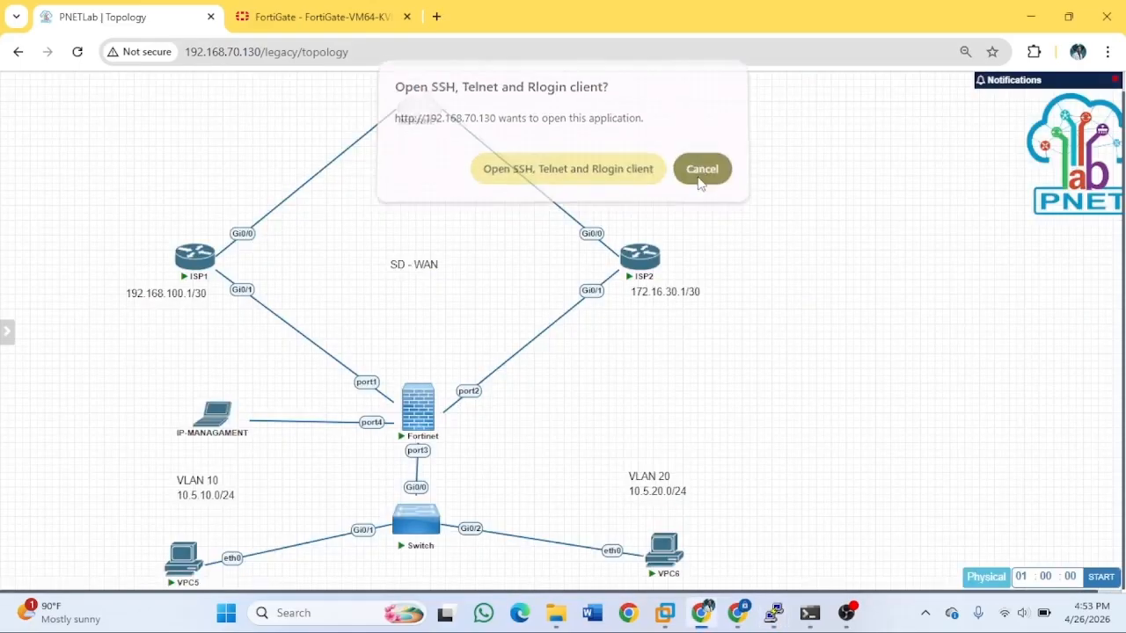
pyautogui.moveTo(774, 613)
pyautogui.click(939, 511)
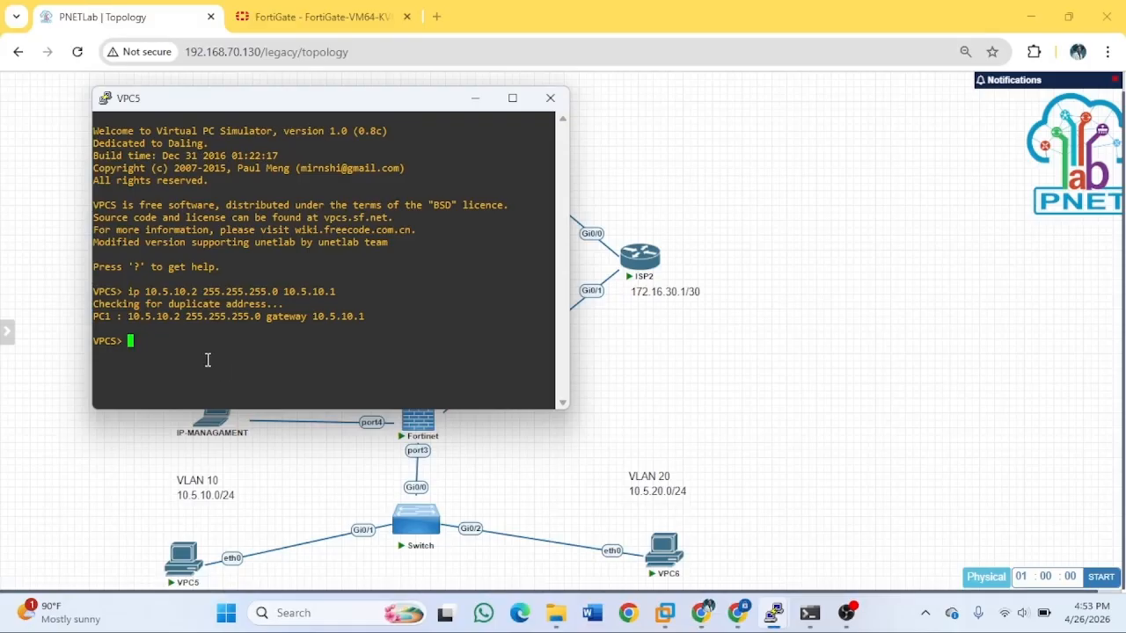
# Ping 8.8.8.8 from VPC5 repeatedly until replies return, then minimize the console.
pyautogui.write('ping')
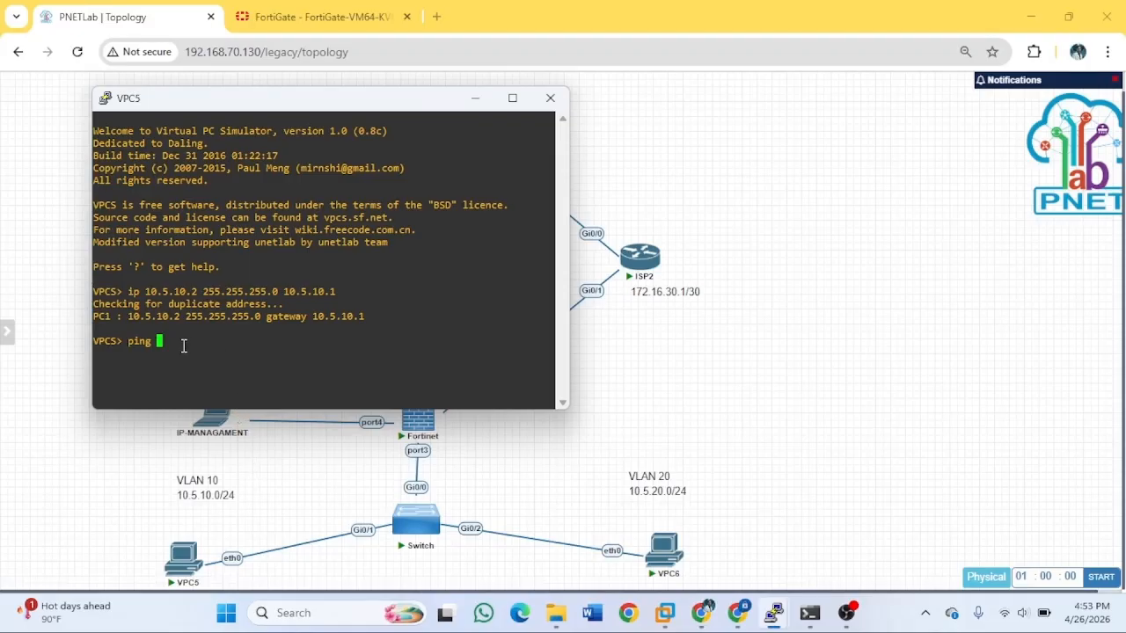
pyautogui.write('8.8.8.8')
pyautogui.press('Return')
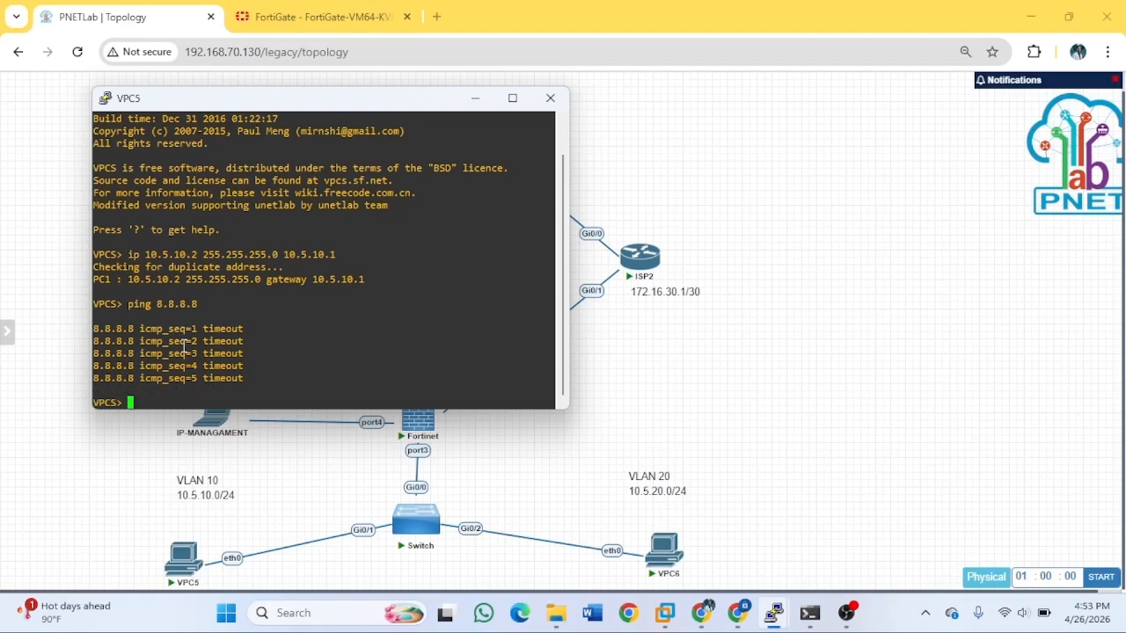
pyautogui.press('Up')
pyautogui.press('Return')
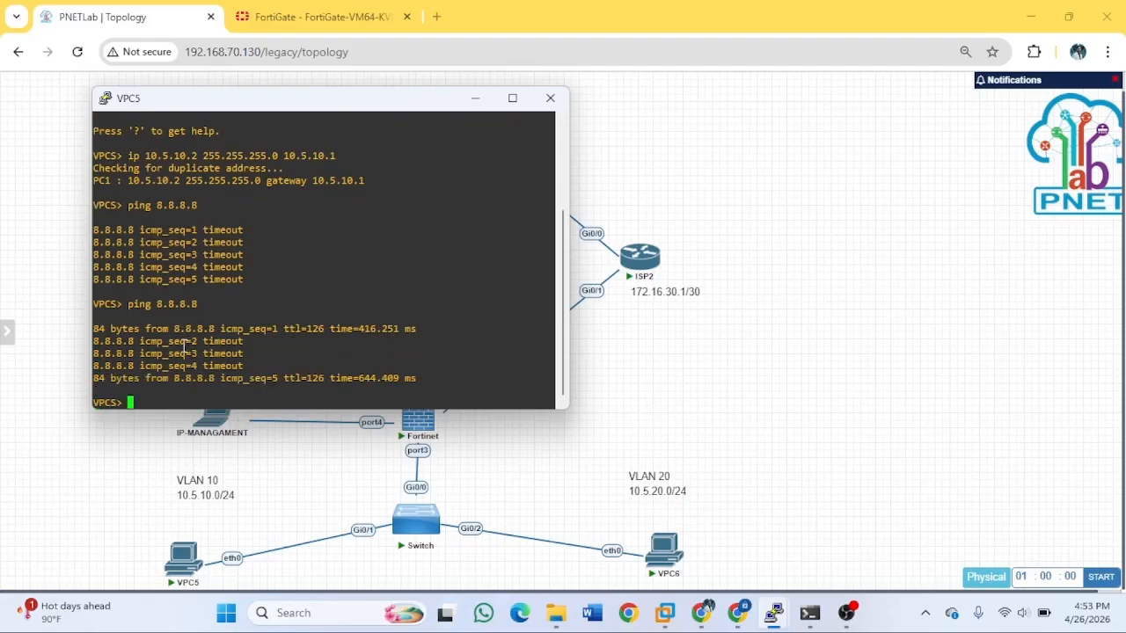
pyautogui.press('Up')
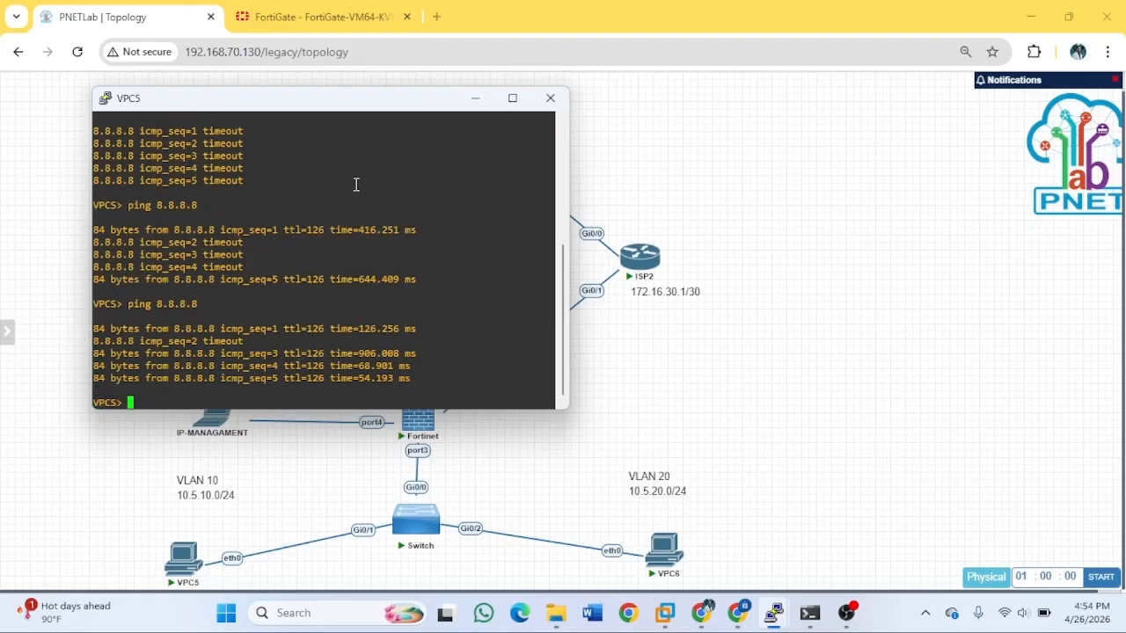
pyautogui.click(475, 97)
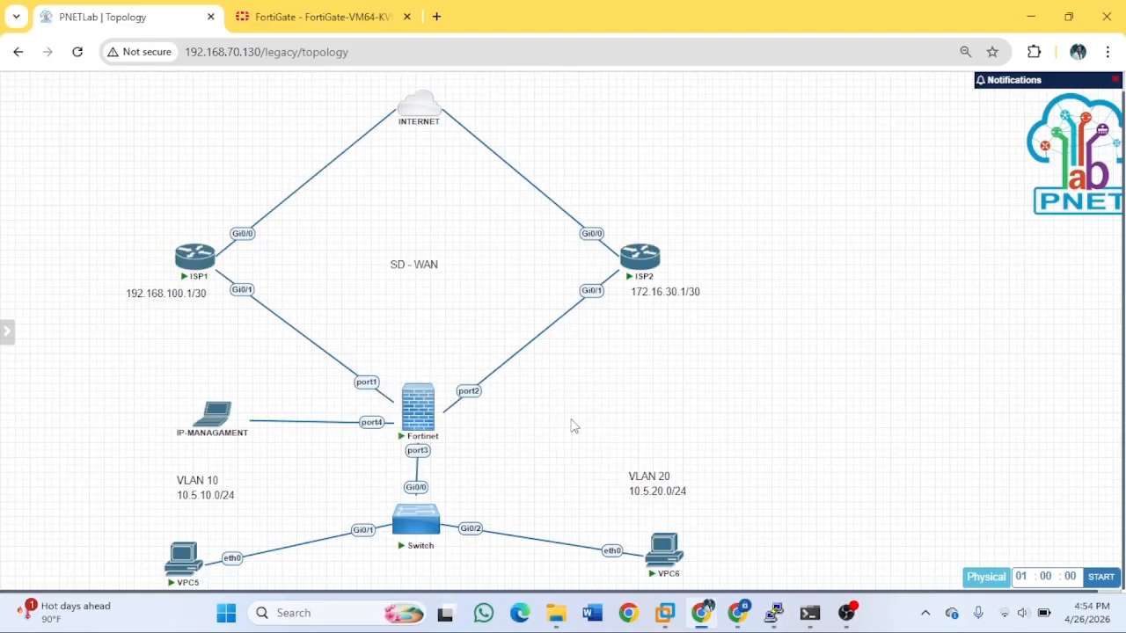
# View the ISP1–Fortinet link's options menu and close it without changes.
pyautogui.rightClick(324, 354)
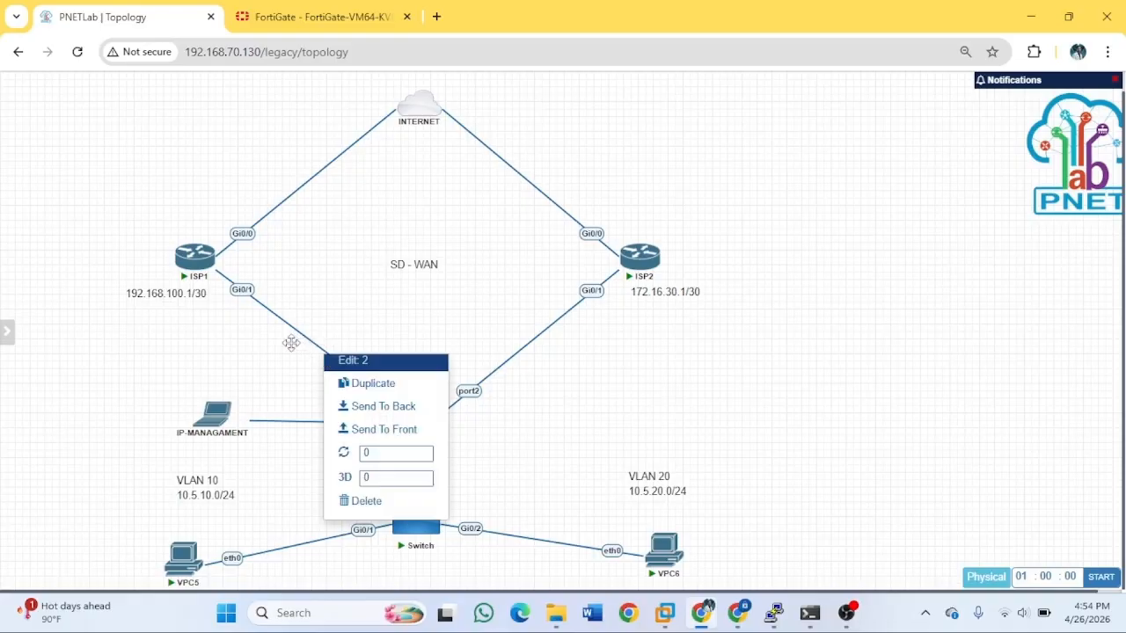
pyautogui.click(291, 343)
pyautogui.rightClick(307, 340)
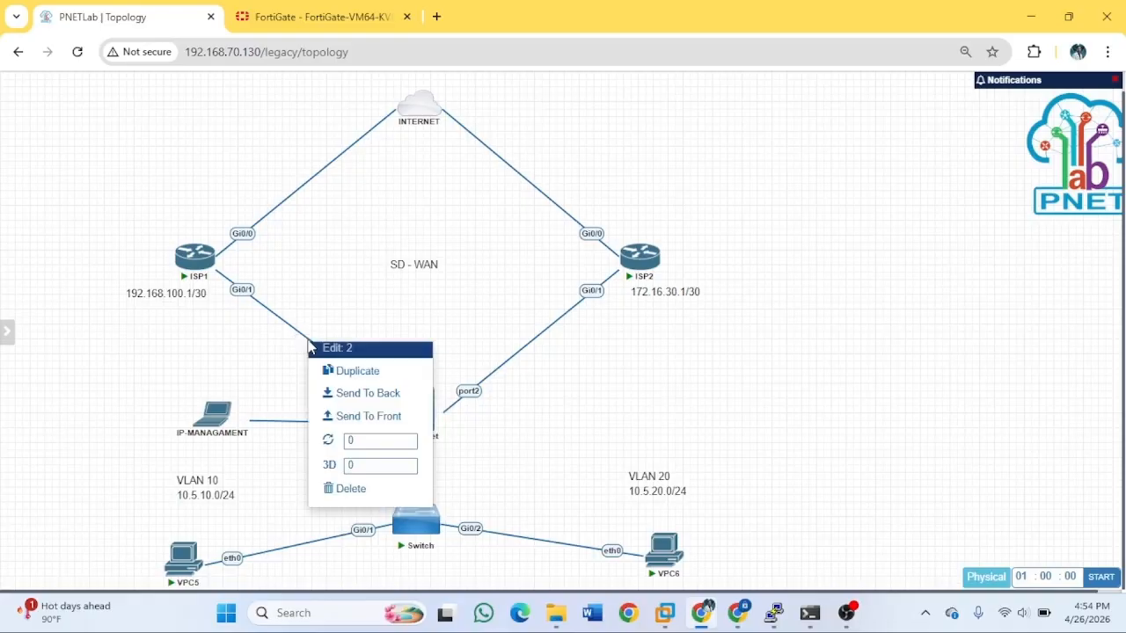
pyautogui.click(354, 291)
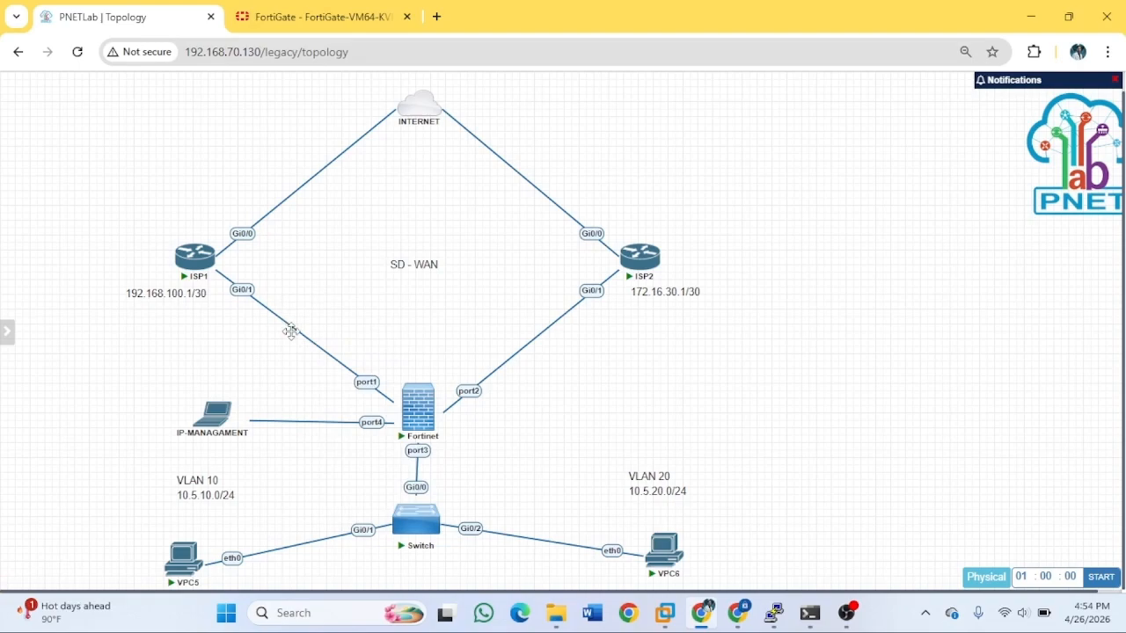
pyautogui.rightClick(296, 332)
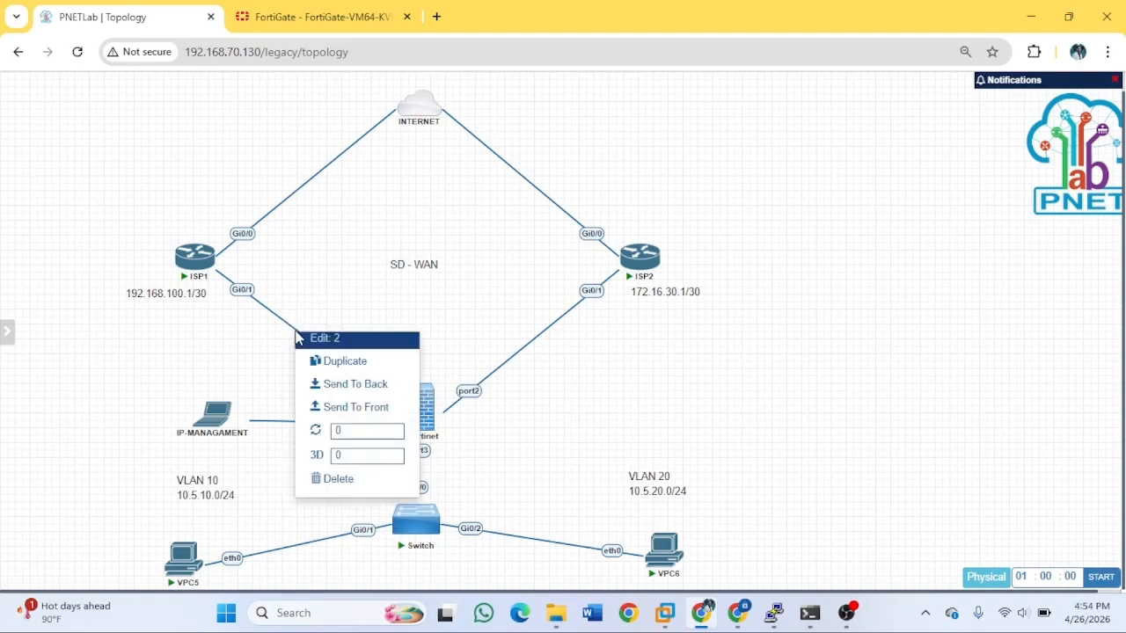
pyautogui.click(329, 272)
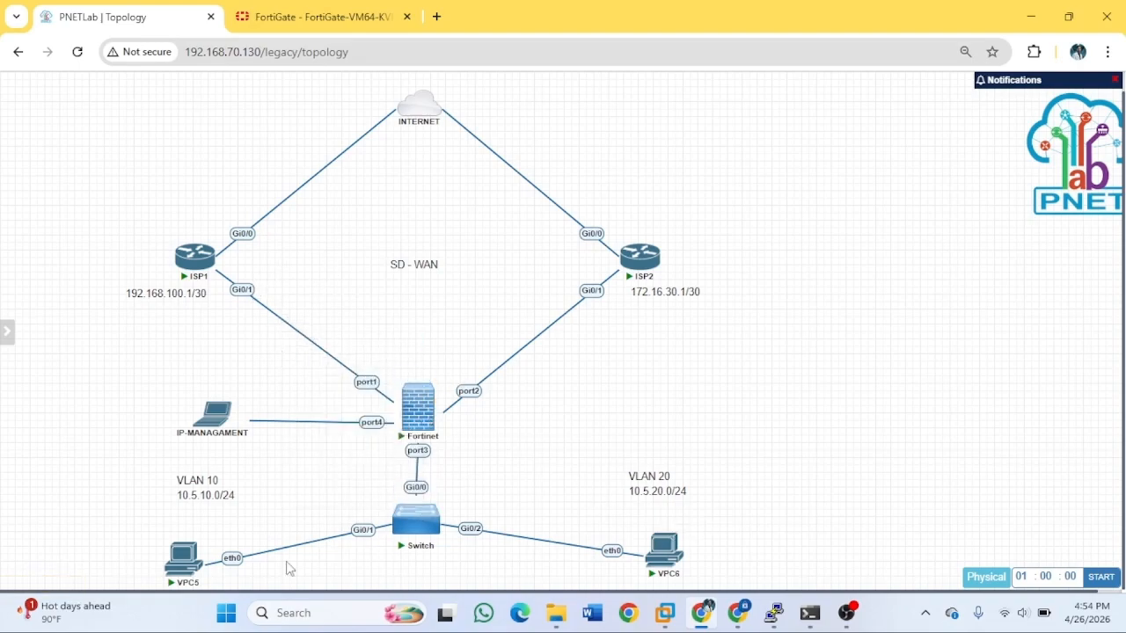
# Restore the VPC5 console and begin typing a trace to 8.8.8.8.
pyautogui.click(185, 559)
pyautogui.click(700, 177)
pyautogui.moveTo(774, 613)
pyautogui.click(880, 508)
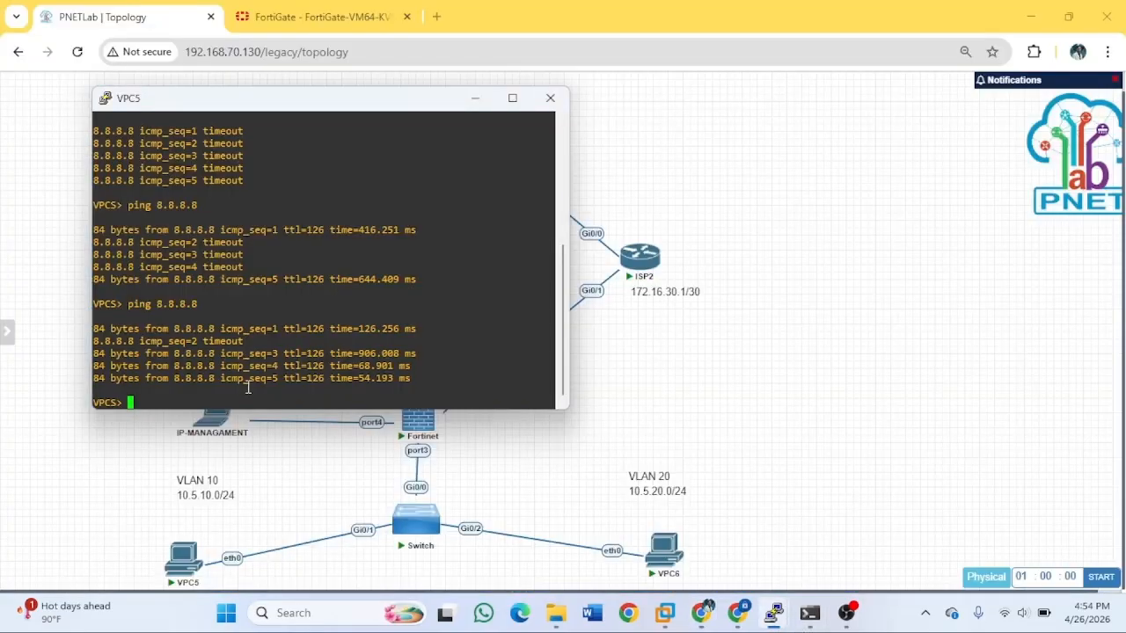
pyautogui.write('trace 8..8.8')
pyautogui.press('BackSpace')
pyautogui.press('BackSpace')
pyautogui.press('BackSpace')
pyautogui.press('BackSpace')
pyautogui.press('BackSpace')
# Trace the route from VPC5 to 8.8.8.8 and stop it with Ctrl+C.
pyautogui.write('.8.8.')
pyautogui.press('Return')
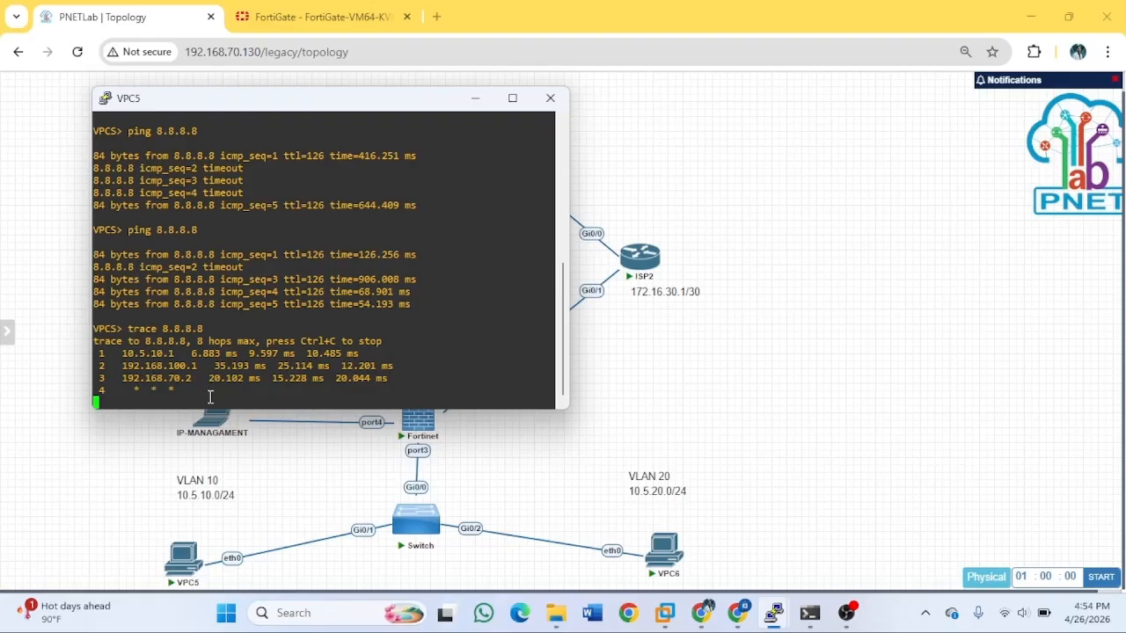
pyautogui.hotkey('ctrl', 'c')
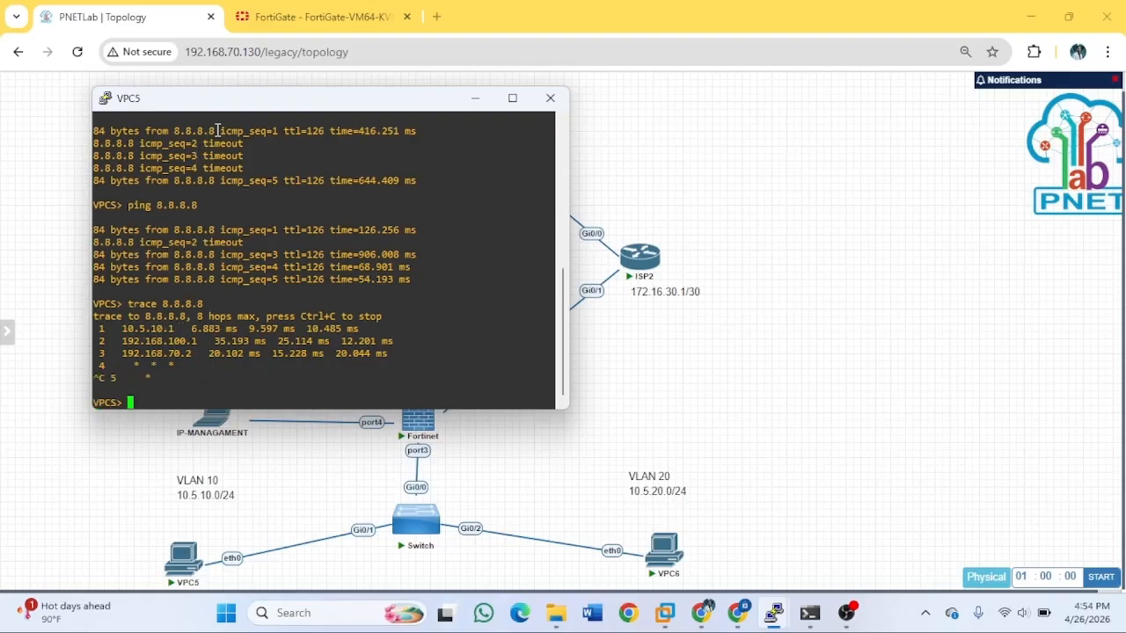
# Move the VPC5 console aside so the ISP1 path on the topology is visible.
pyautogui.moveTo(246, 99); pyautogui.dragTo(836, 110)
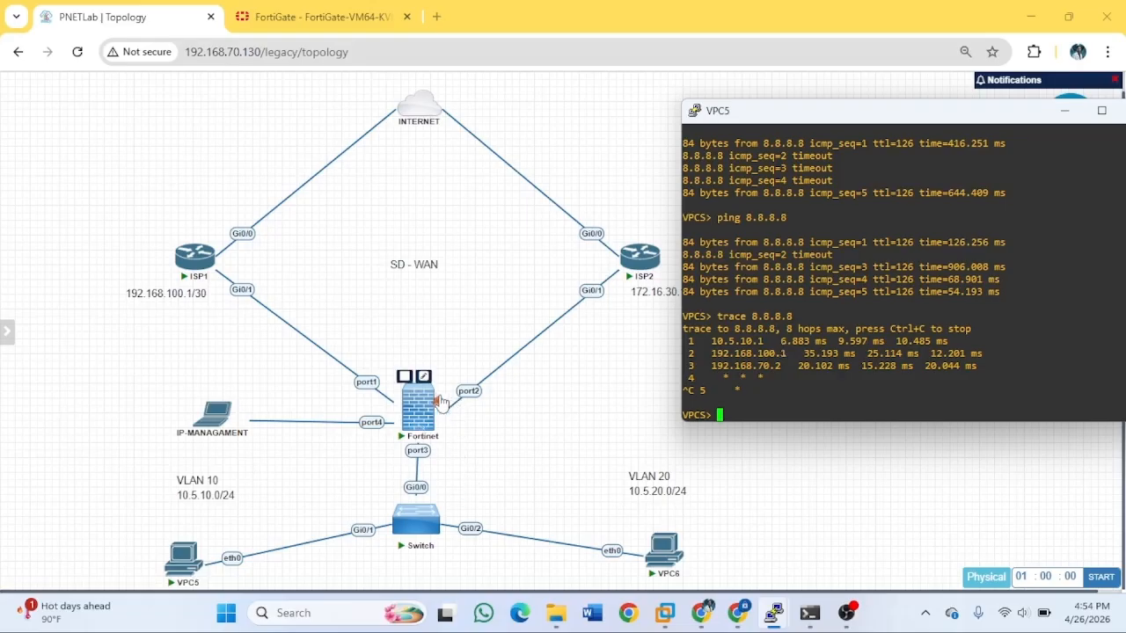
pyautogui.moveTo(418, 400)
pyautogui.moveTo(408, 428)
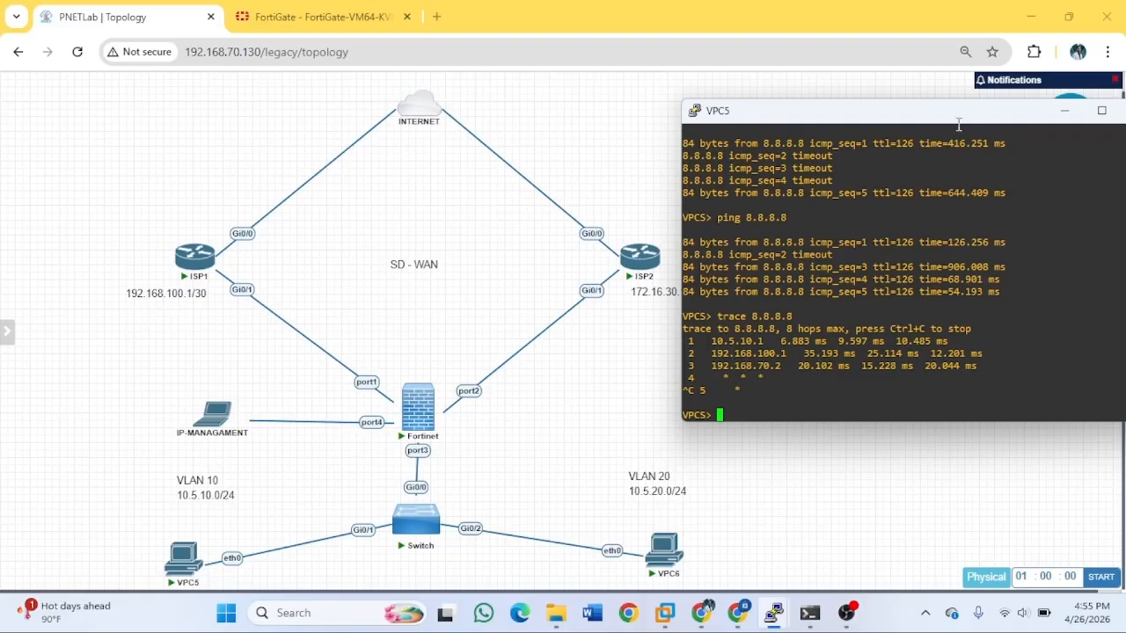
pyautogui.moveTo(928, 114); pyautogui.dragTo(628, 115)
# Minimize VPC5, then trace 8.8.8.8 from VPC6 and stop it with Ctrl+C.
pyautogui.click(764, 110)
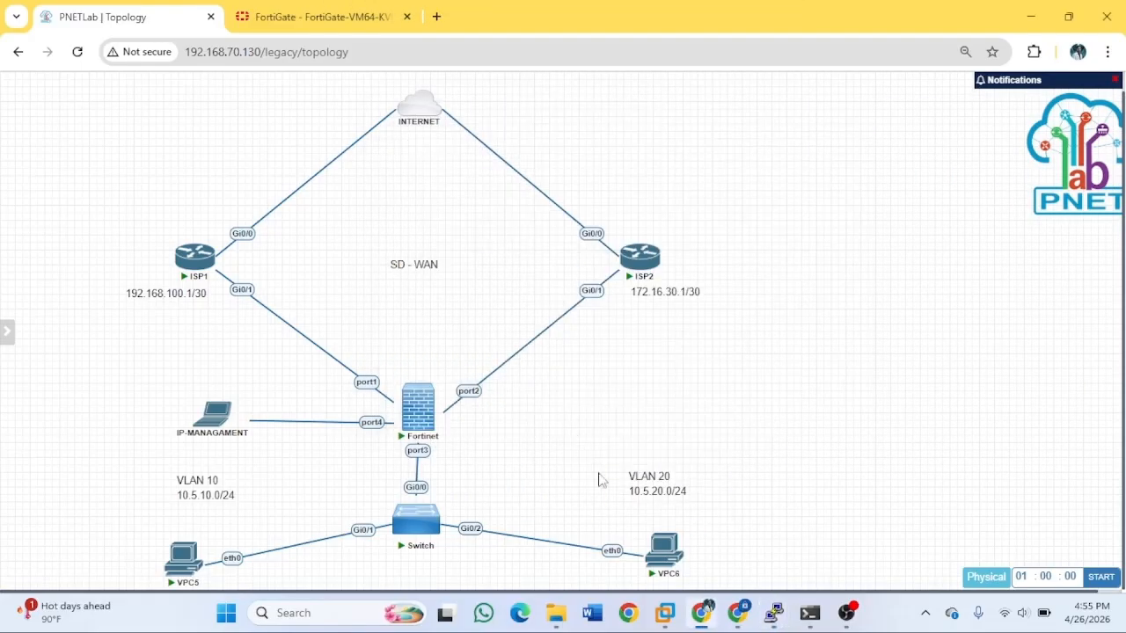
pyautogui.moveTo(773, 613)
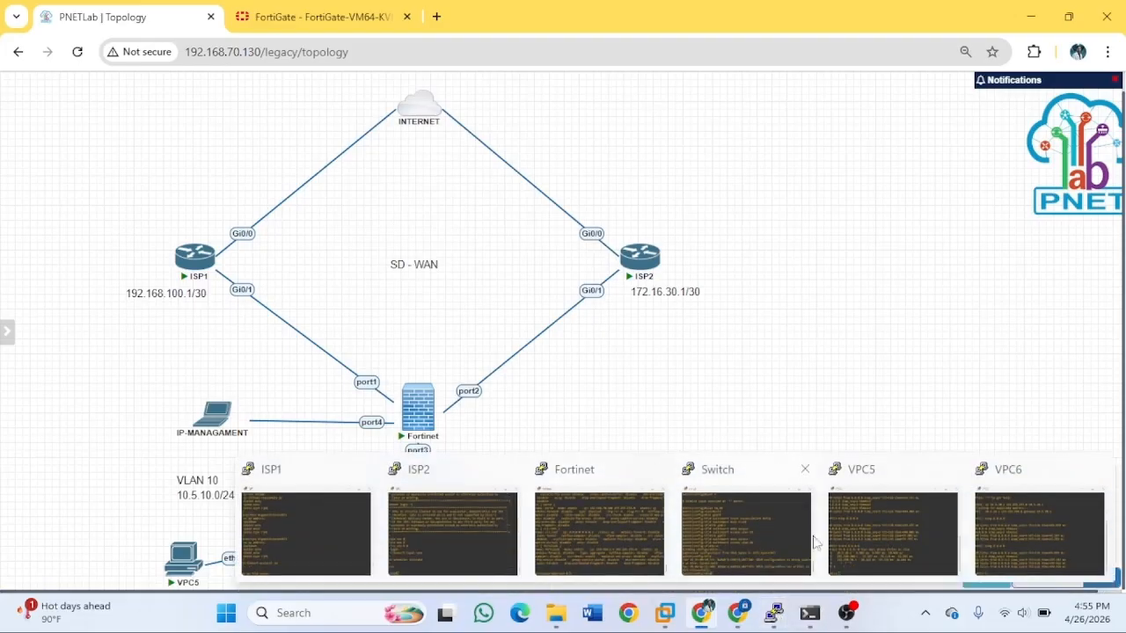
pyautogui.click(1045, 527)
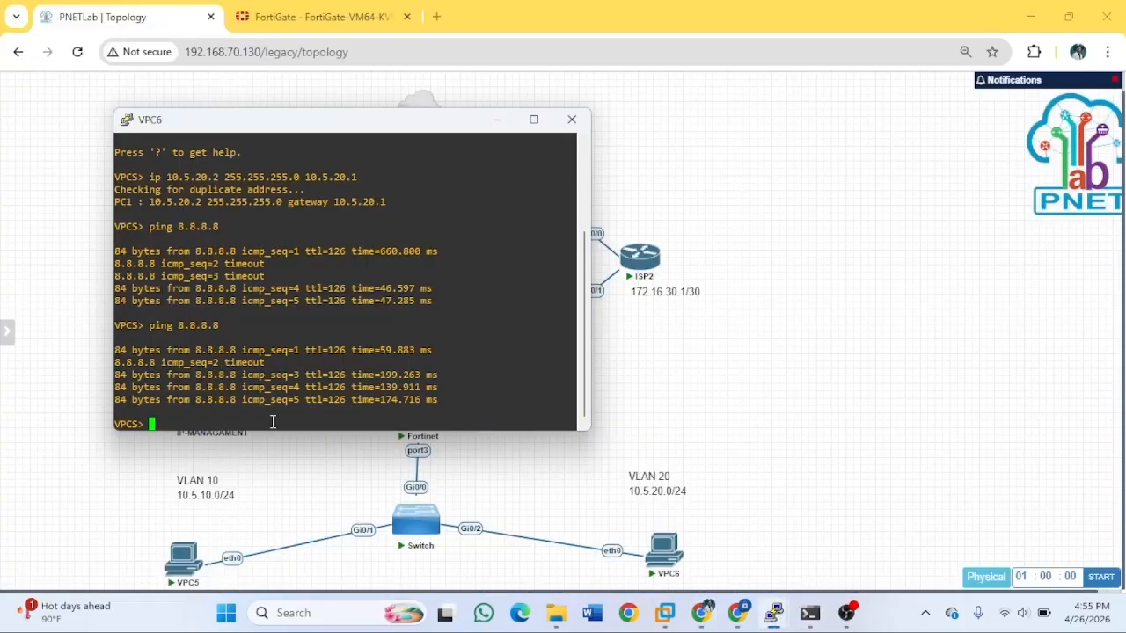
pyautogui.write('trace 8.8.8.8')
pyautogui.press('Return')
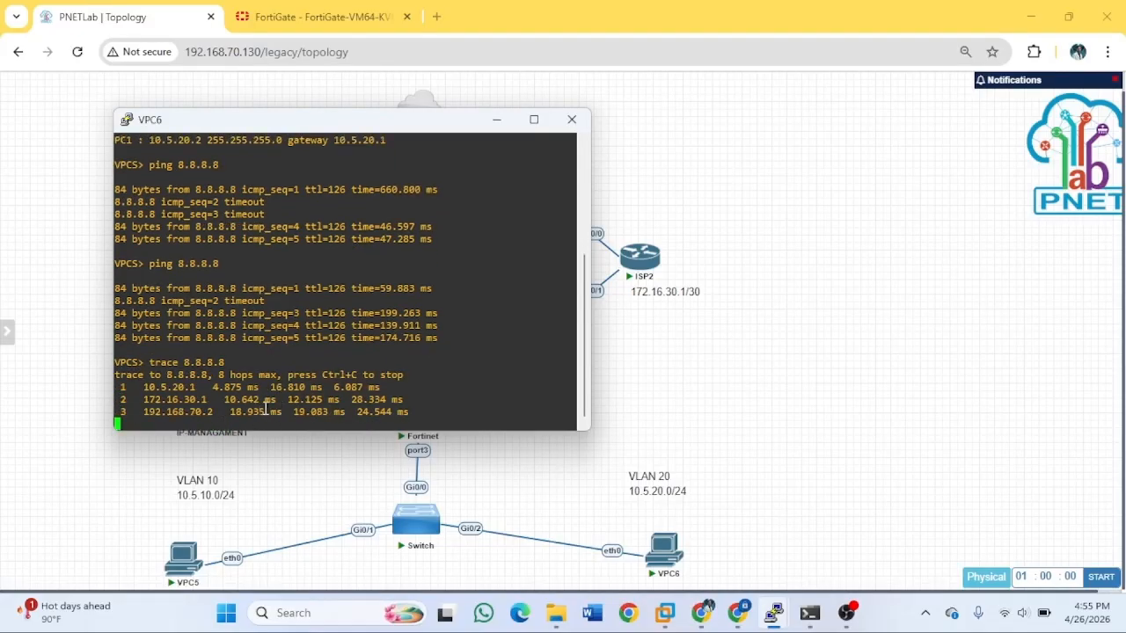
pyautogui.moveTo(381, 132); pyautogui.dragTo(293, 128)
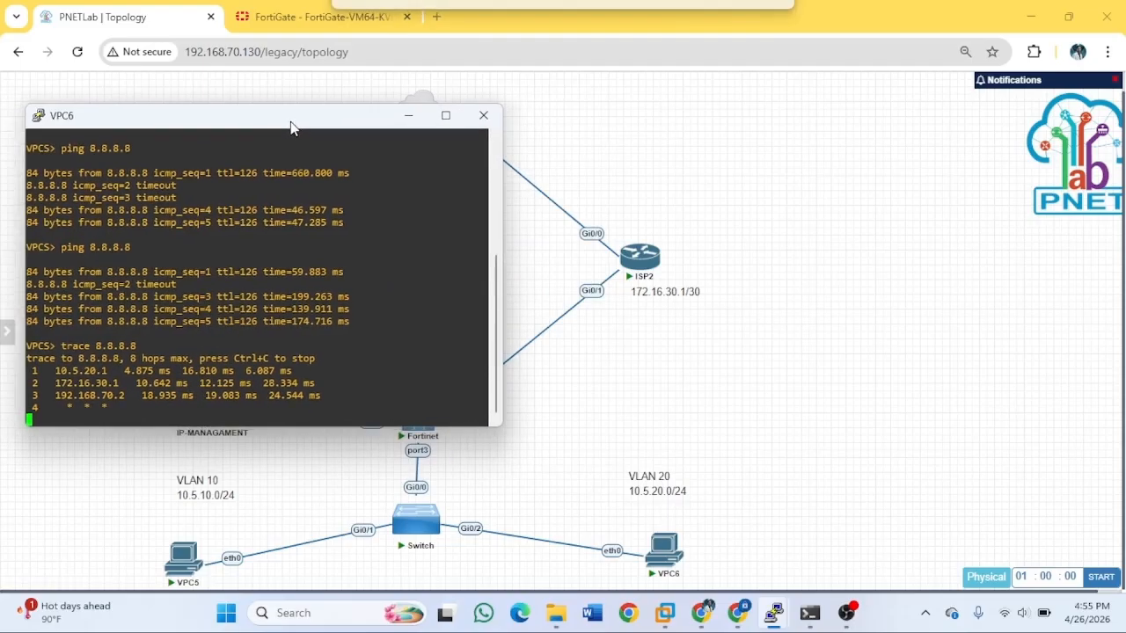
pyautogui.hotkey('ctrl', 'c')
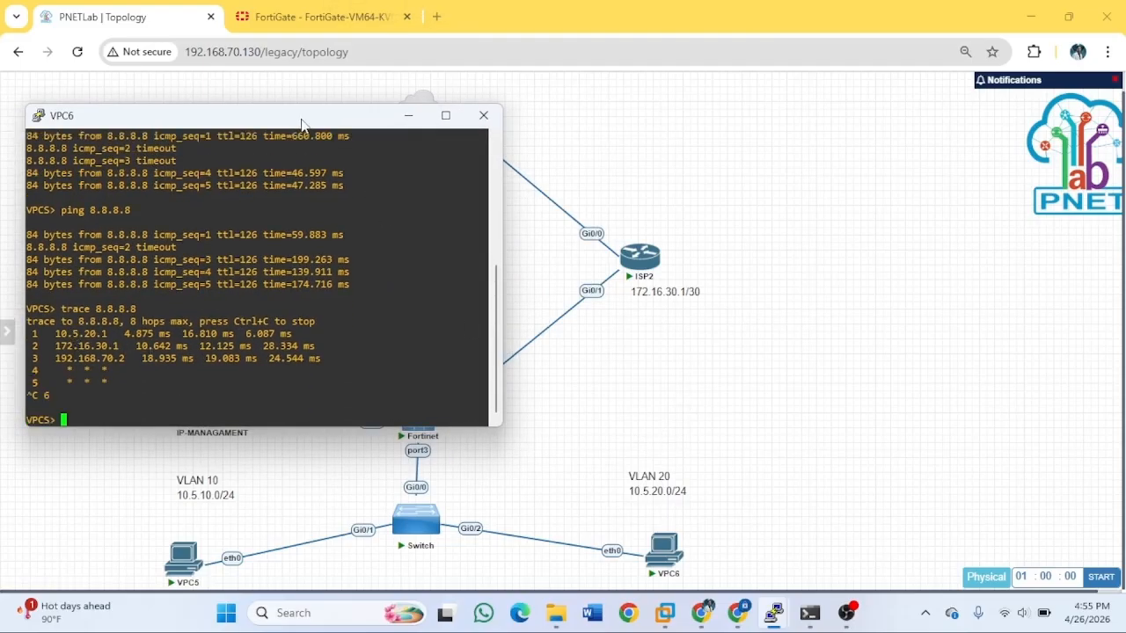
# Shift the VPC6 console to reveal ISP2's 172.16.30.1/30, then minimize it.
pyautogui.moveTo(300, 123); pyautogui.dragTo(894, 138)
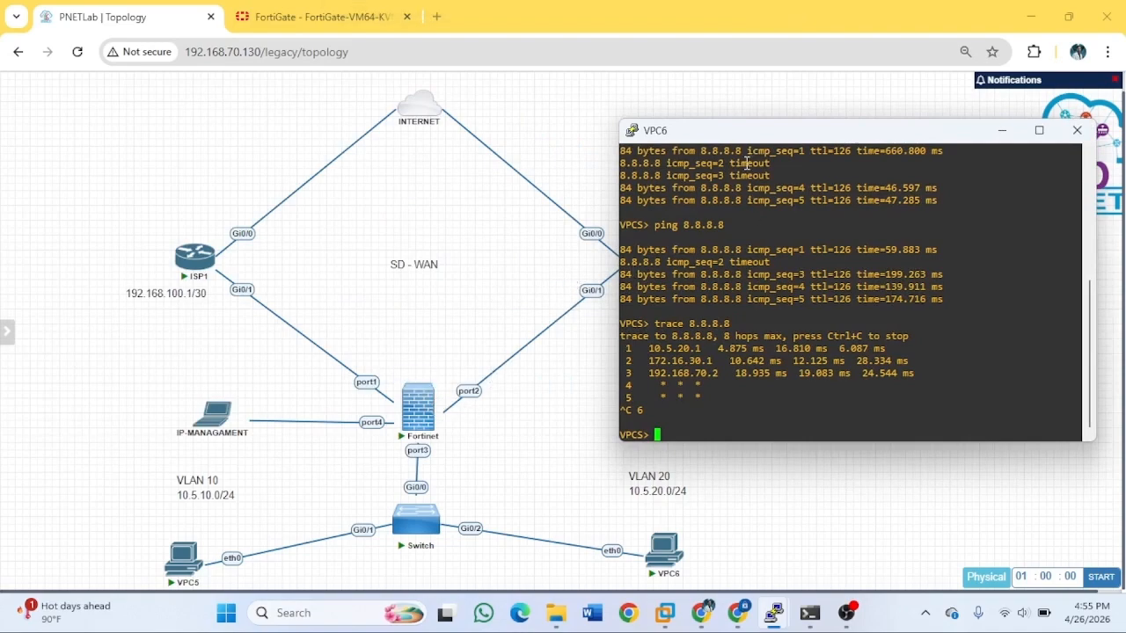
pyautogui.moveTo(740, 138); pyautogui.dragTo(846, 138)
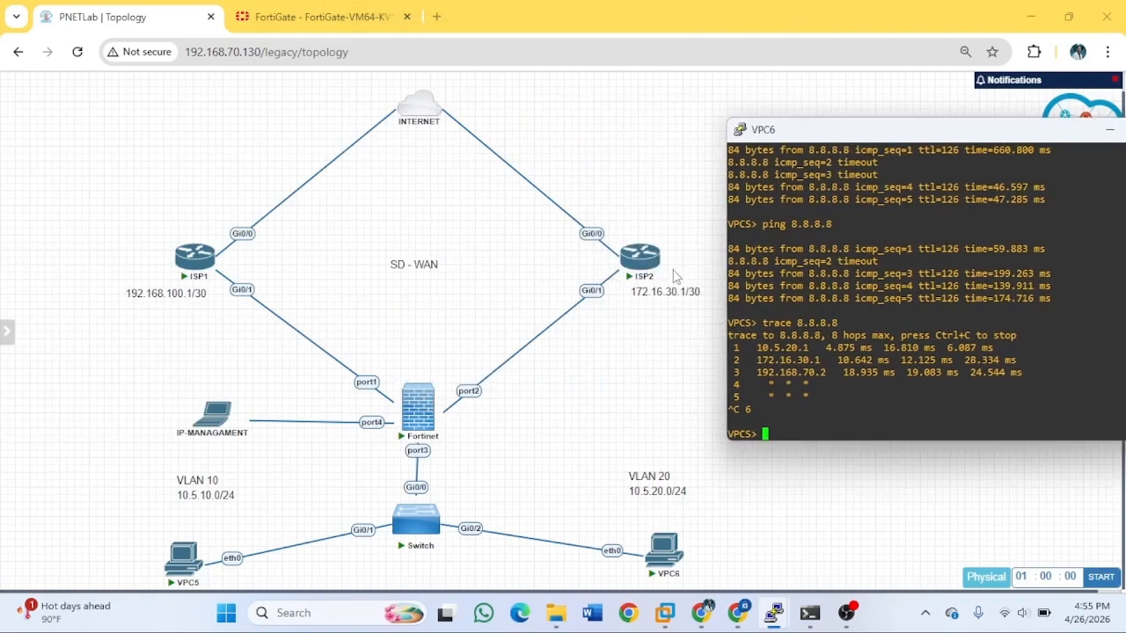
pyautogui.moveTo(405, 109)
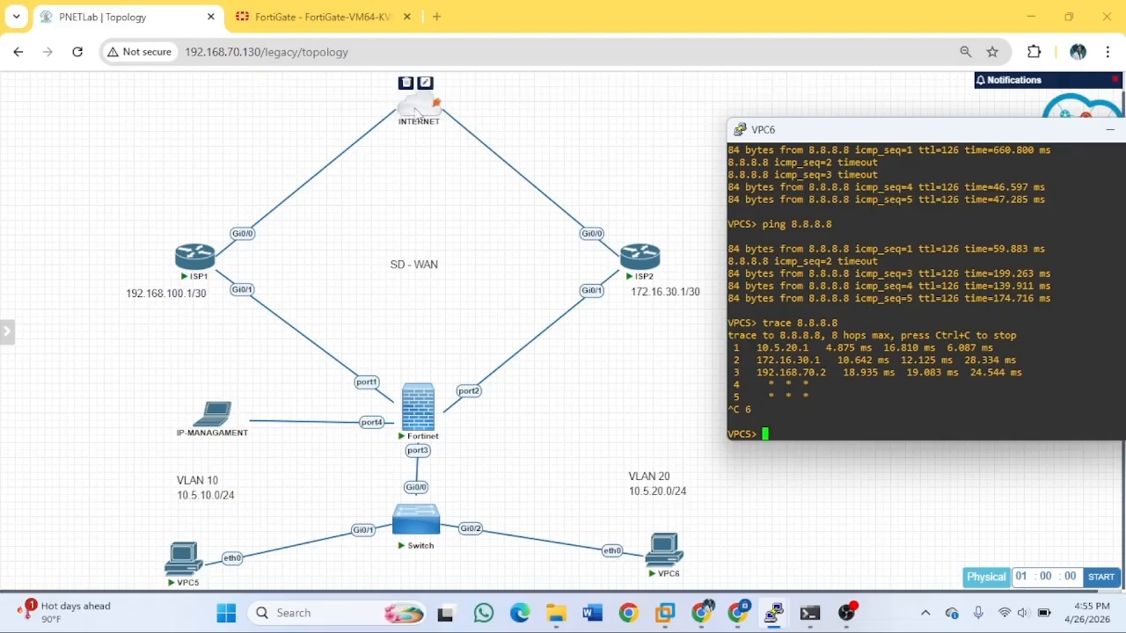
pyautogui.moveTo(857, 132); pyautogui.dragTo(502, 120)
pyautogui.click(755, 119)
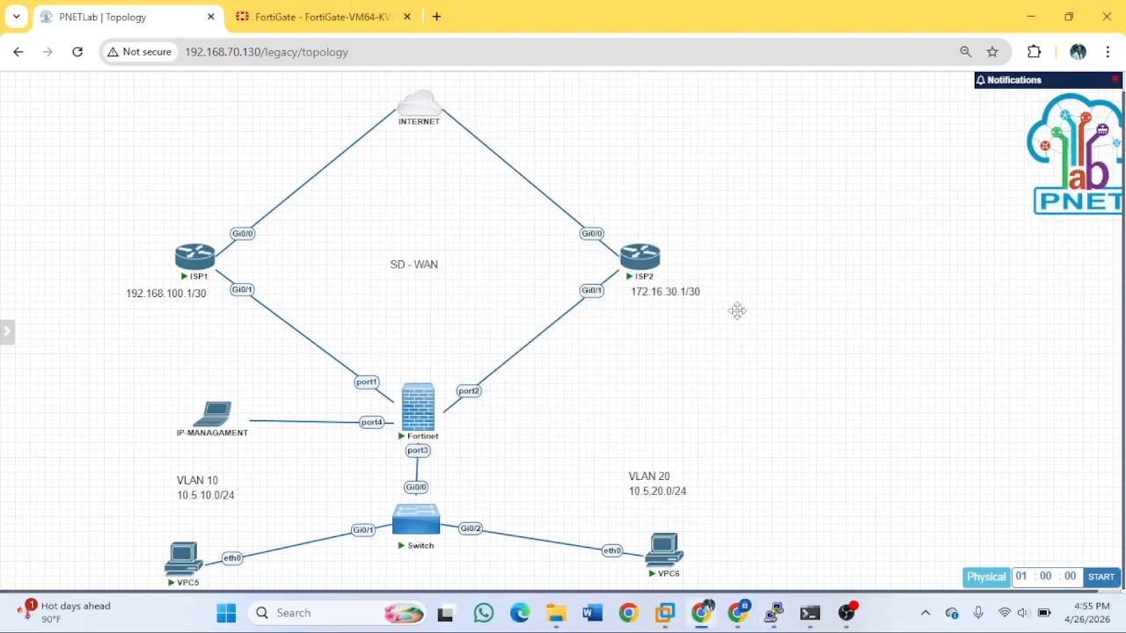
# Delete the 192.168.100.1/30 text label beside ISP1, confirming the warning.
pyautogui.rightClick(314, 344)
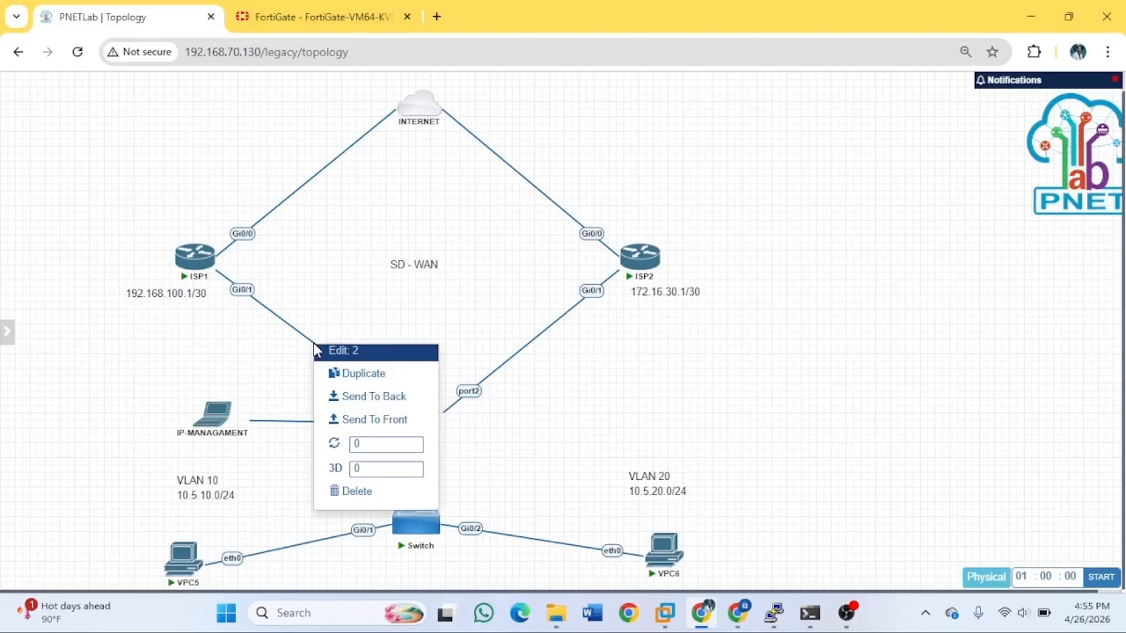
pyautogui.click(368, 302)
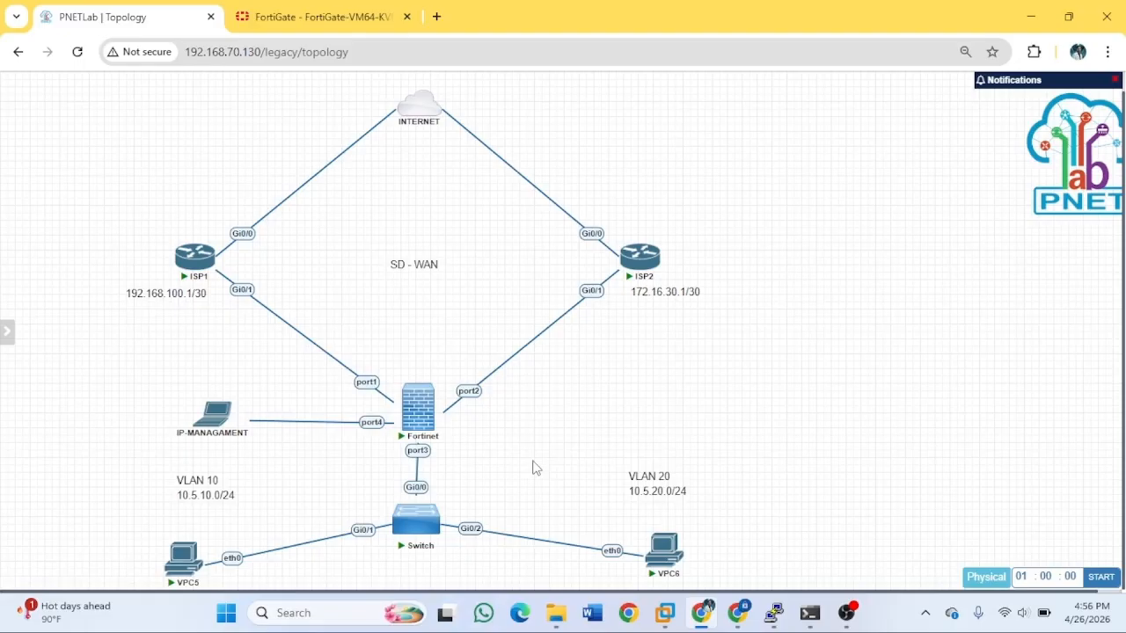
pyautogui.rightClick(292, 321)
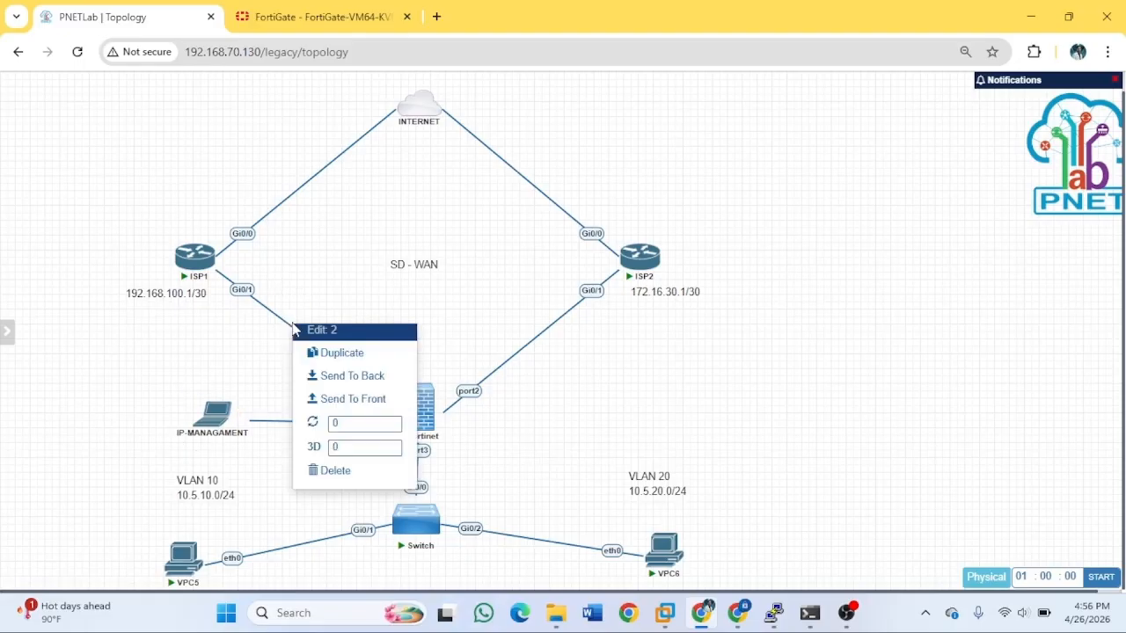
pyautogui.click(335, 471)
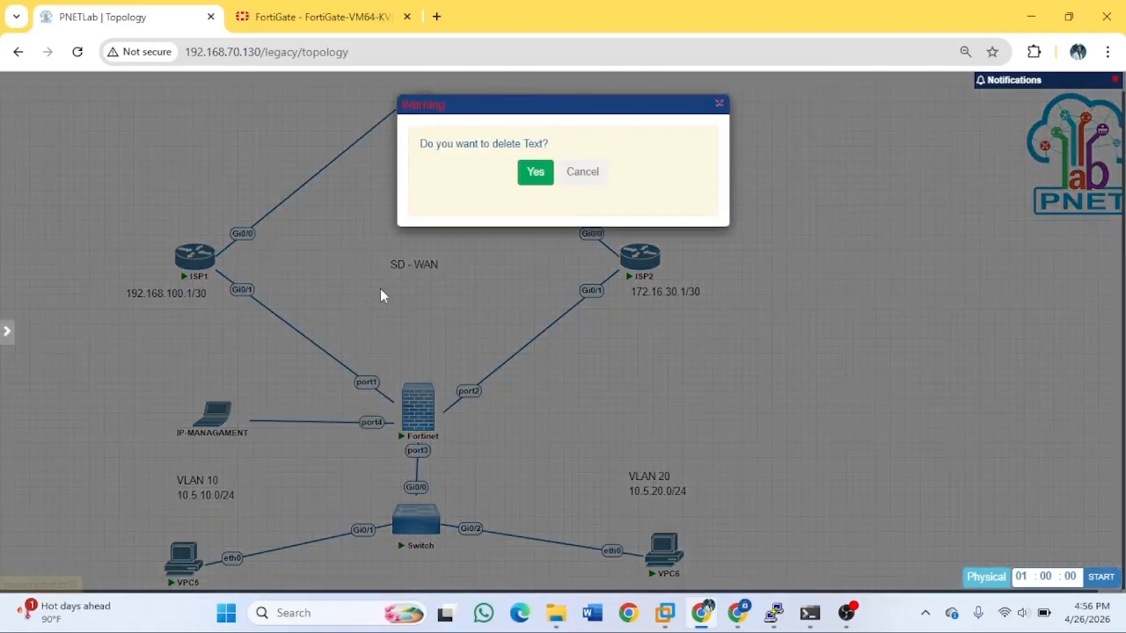
pyautogui.click(536, 172)
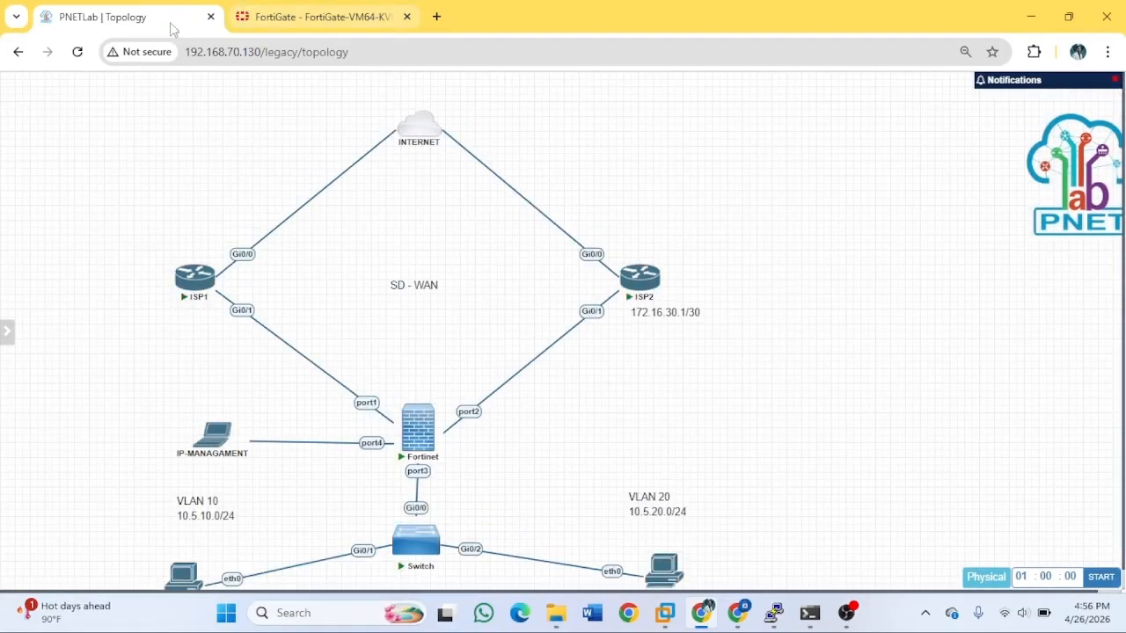
pyautogui.scroll(-1, 439, 299)
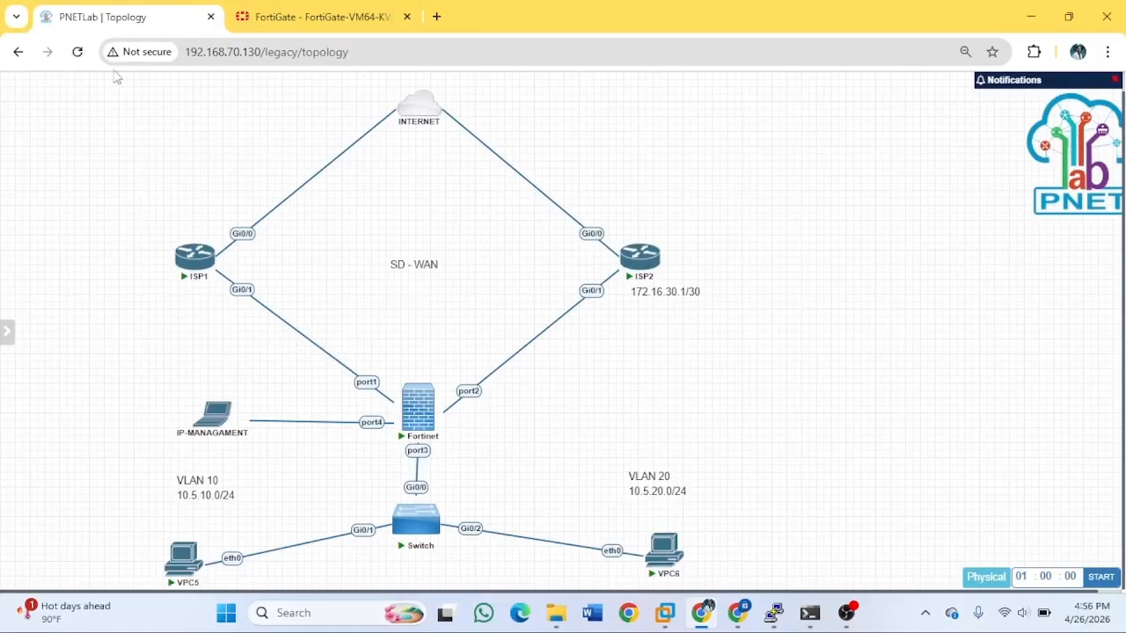
# Delete the ISP1–Fortinet port1 link, then bring VPC5's console back up.
pyautogui.rightClick(297, 333)
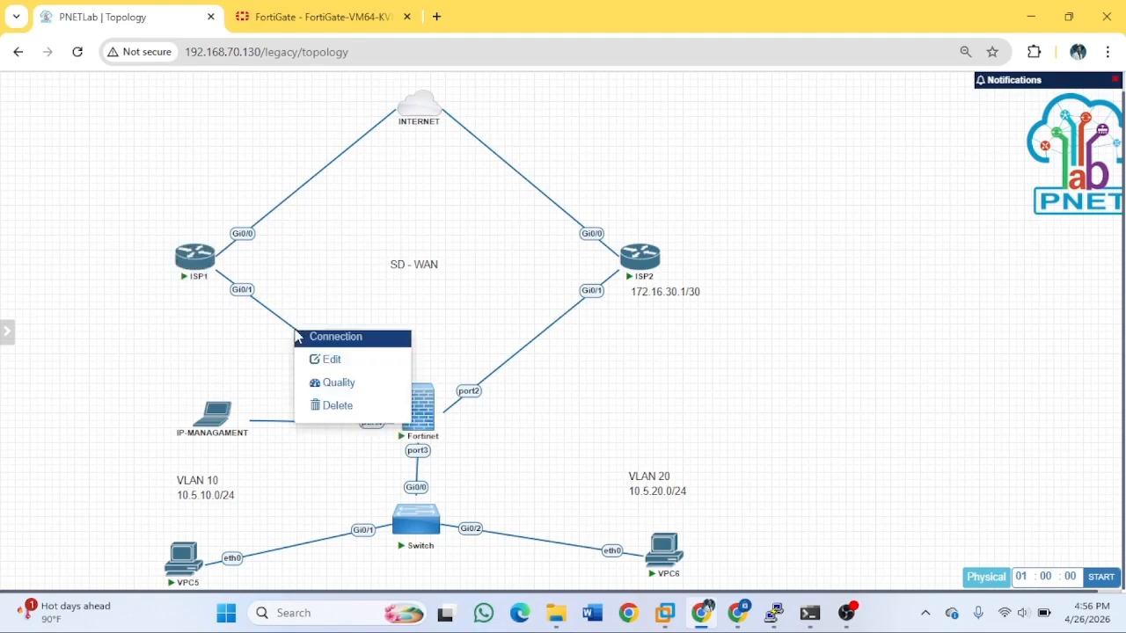
pyautogui.click(335, 405)
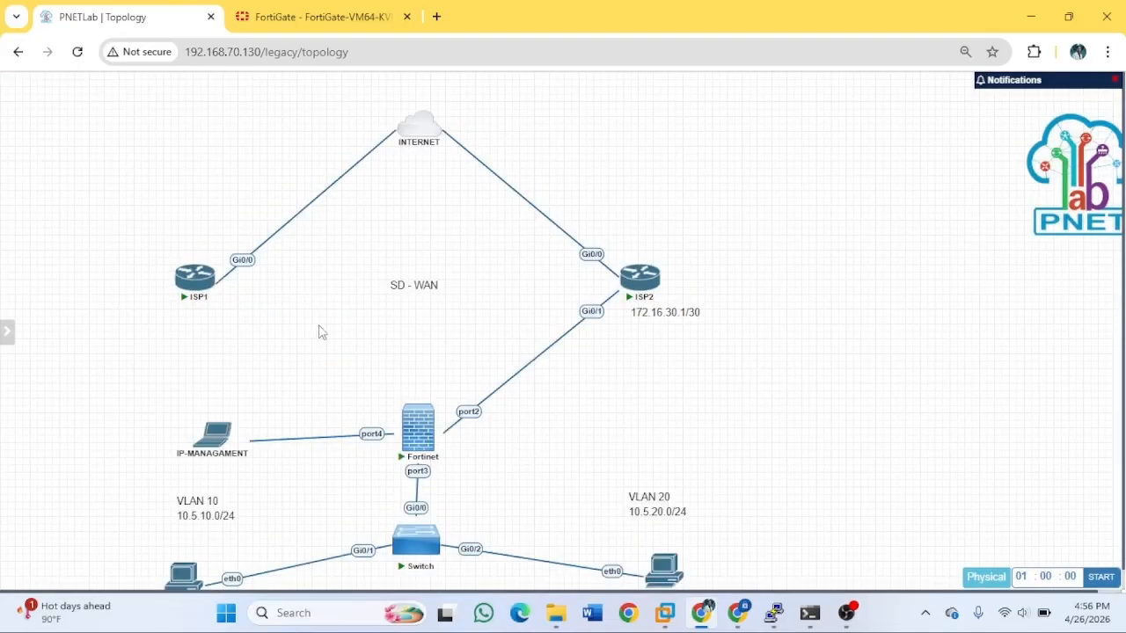
pyautogui.scroll(-2, 334, 330)
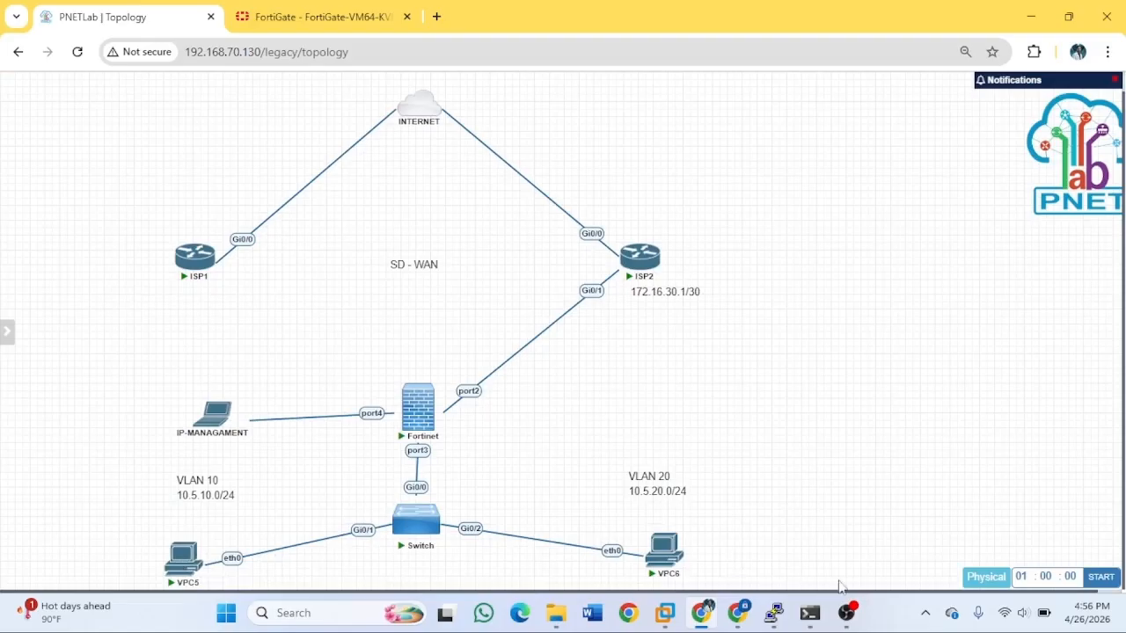
pyautogui.moveTo(773, 613)
pyautogui.click(875, 523)
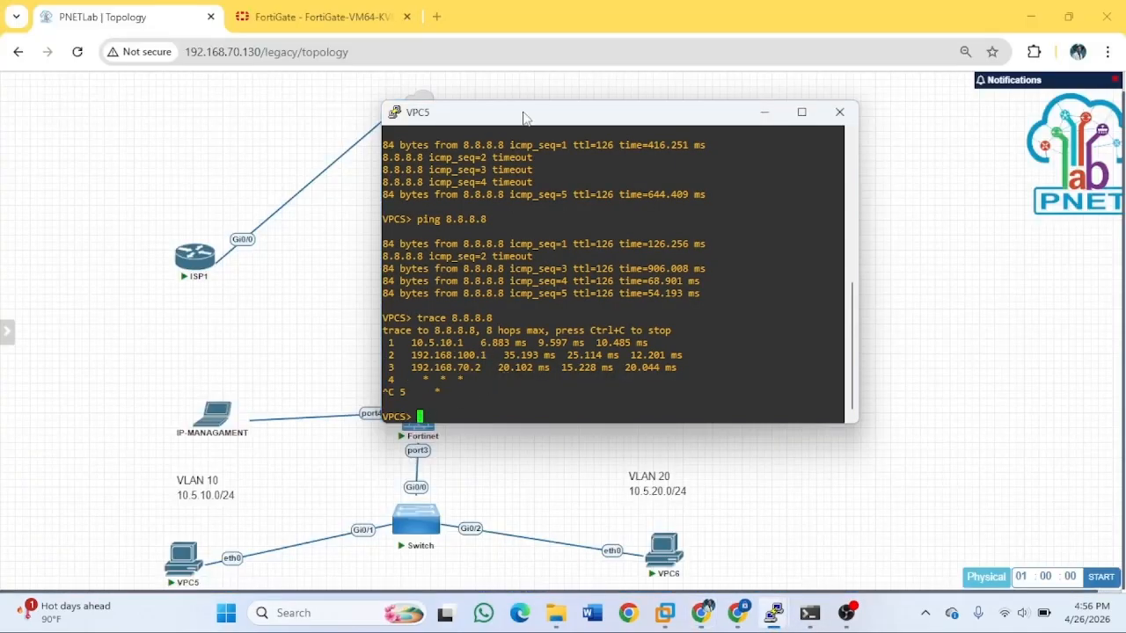
# Rerun VPC5's trace to 8.8.8.8, stopping after hop 4, showing the path via 172.16.30.1 and 192.168.70.2.
pyautogui.moveTo(524, 117); pyautogui.dragTo(566, 120)
pyautogui.press('Up')
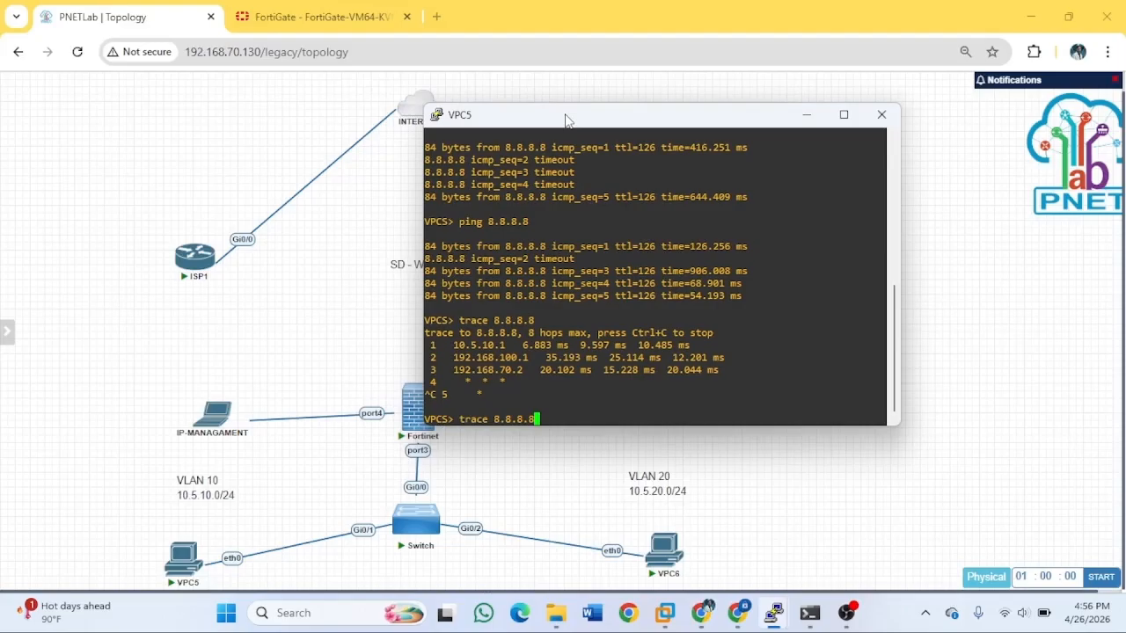
pyautogui.press('Return')
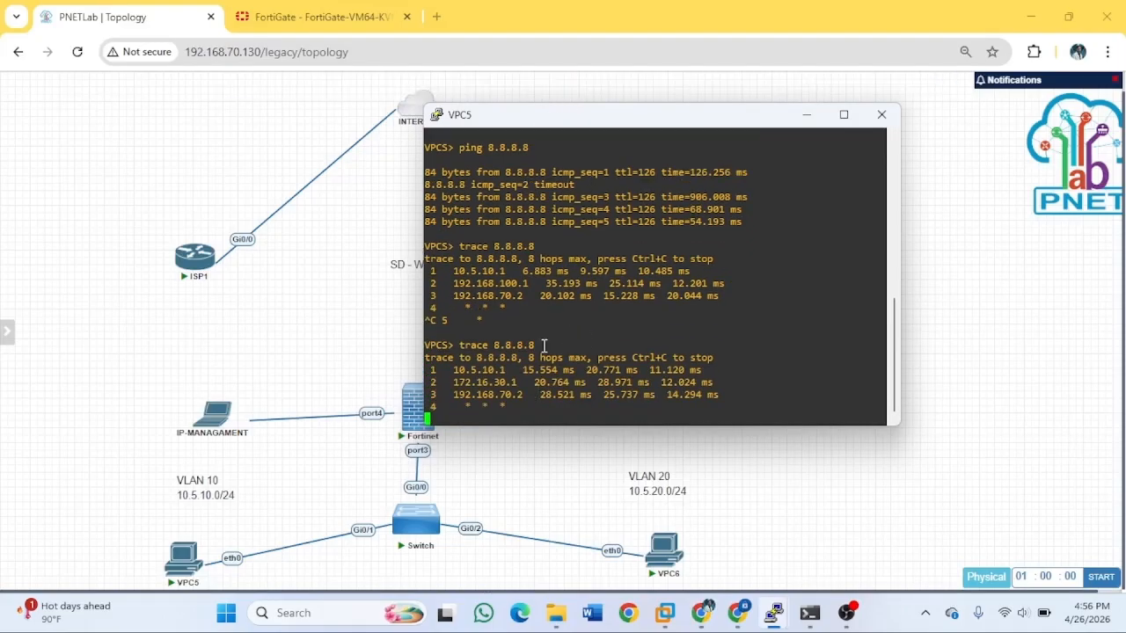
pyautogui.hotkey('ctrl', 'c')
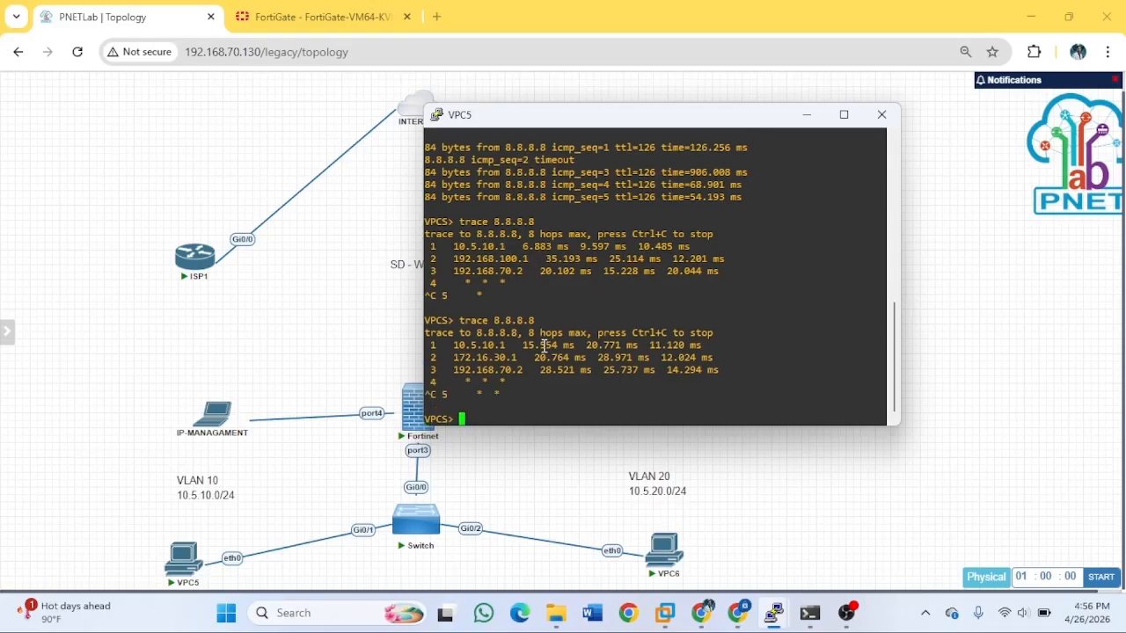
pyautogui.moveTo(695, 116); pyautogui.dragTo(1008, 123)
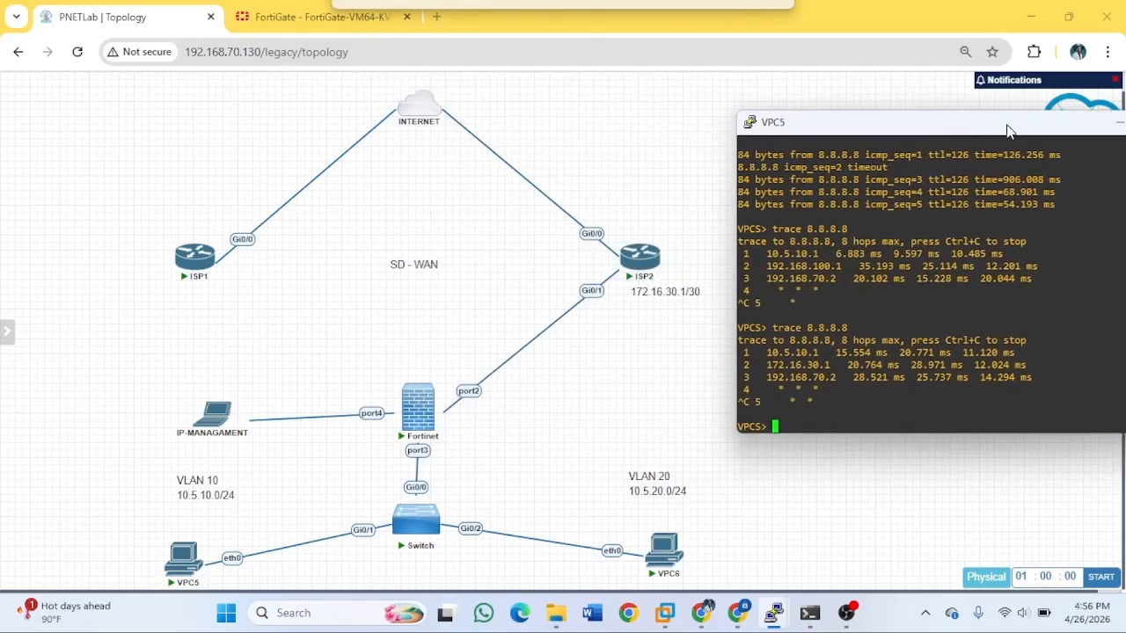
pyautogui.moveTo(642, 279)
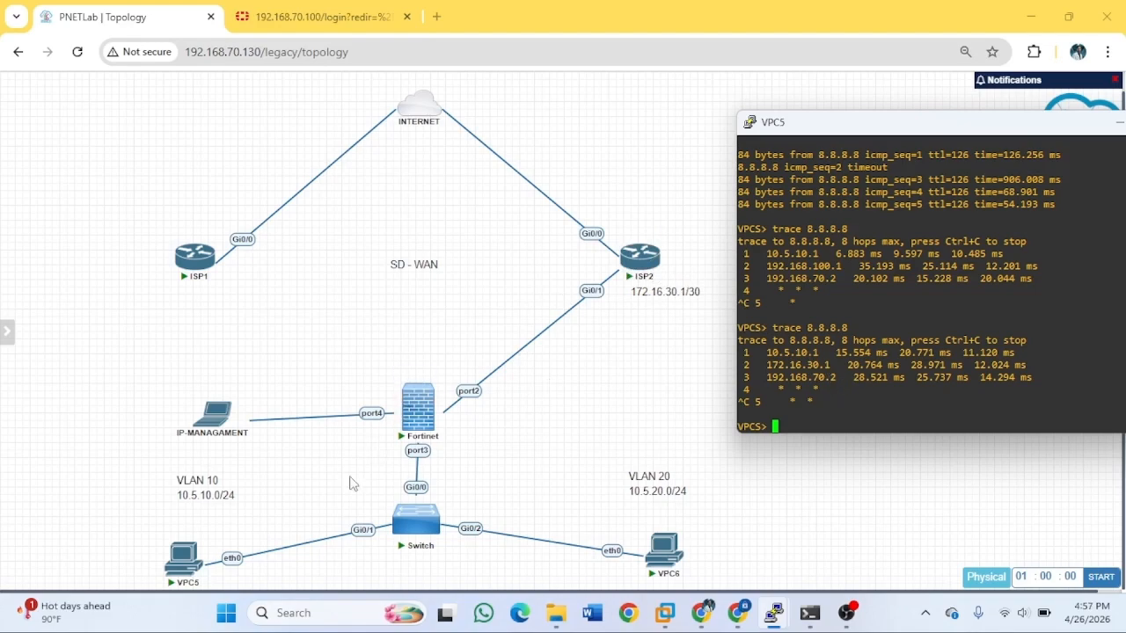
# Minimize the VPC5 console so the topology shows only ISP2 linked to the Fortinet.
pyautogui.moveTo(420, 429)
pyautogui.moveTo(1034, 129); pyautogui.dragTo(761, 120)
pyautogui.click(851, 117)
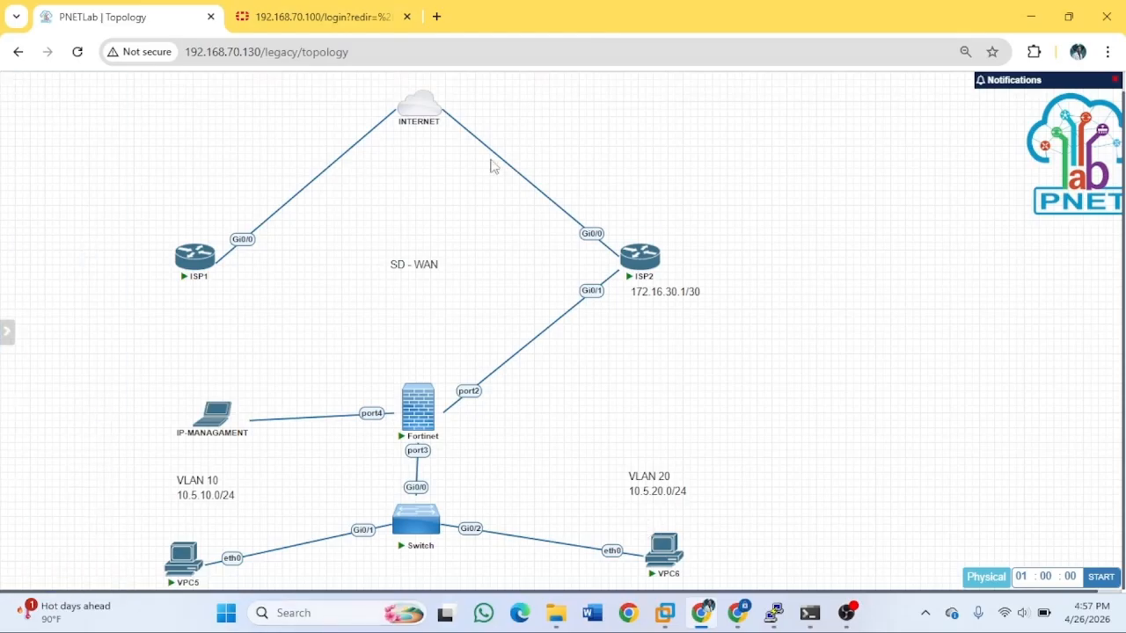
pyautogui.moveTo(456, 413)
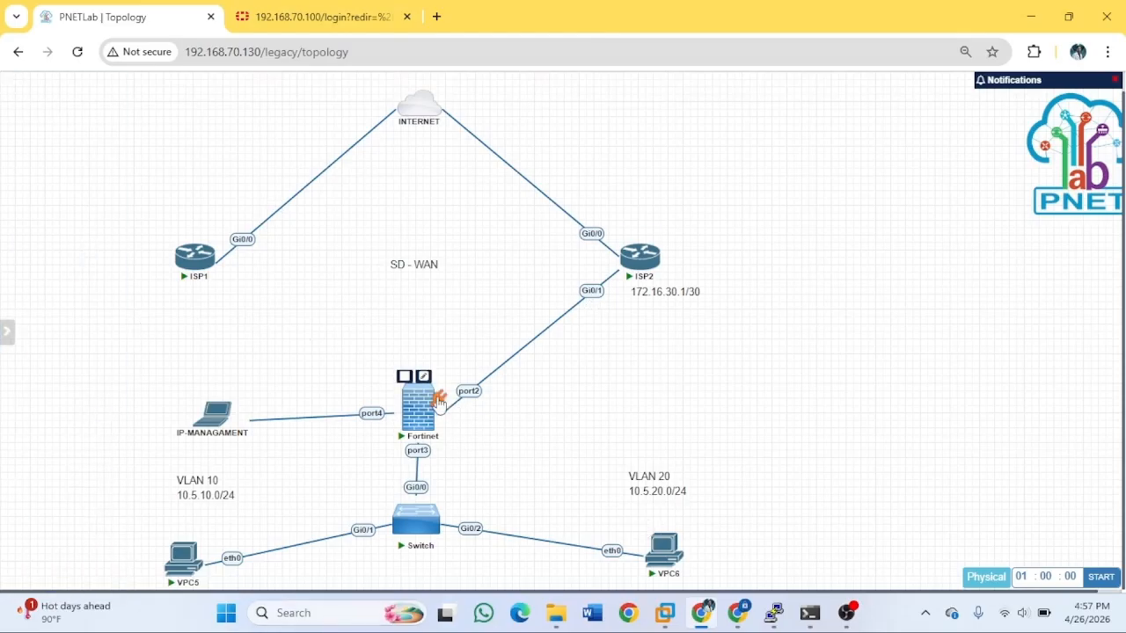